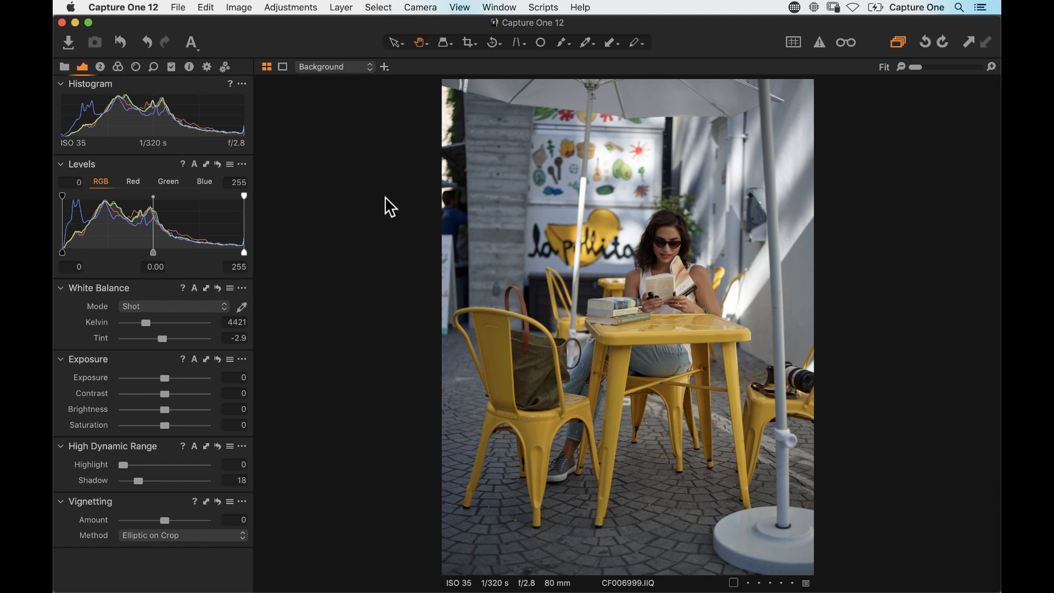
# Close the open Capture One 12 catalog and start creating a new session
pyautogui.click(61, 21)
pyautogui.click(619, 318)
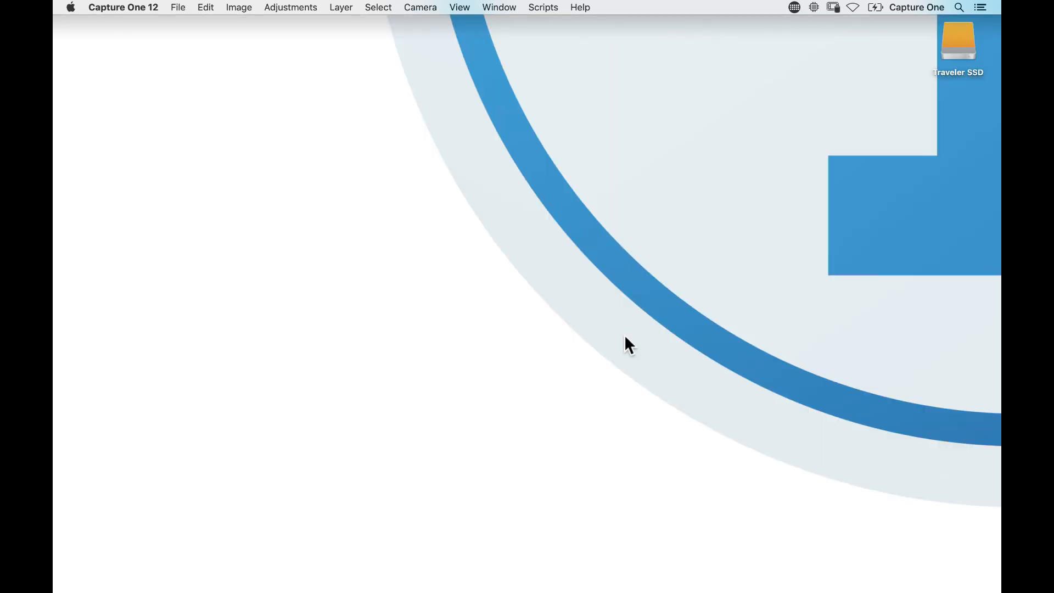
pyautogui.click(178, 7)
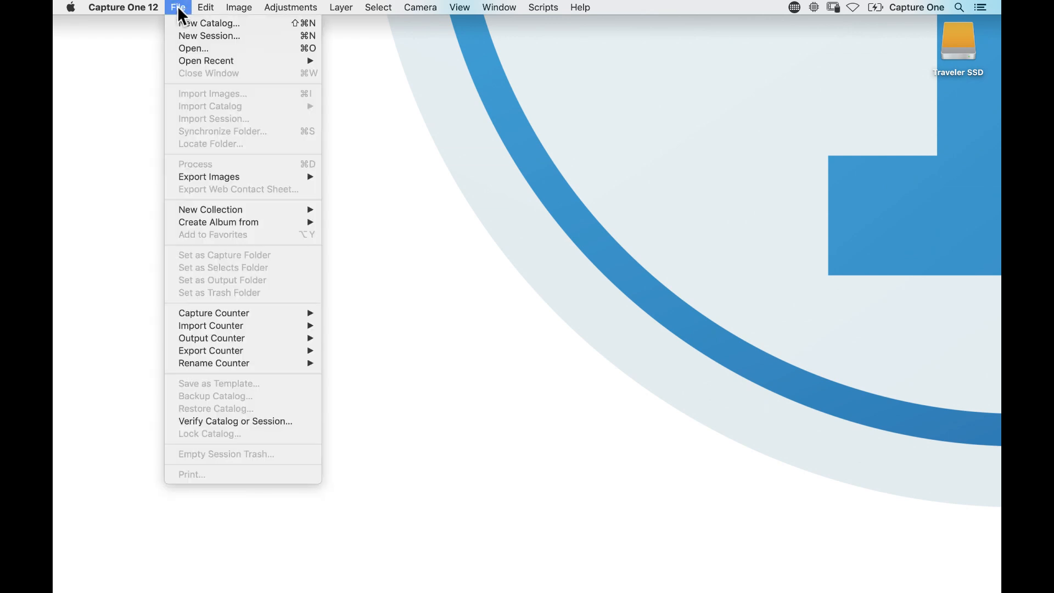
pyautogui.click(183, 35)
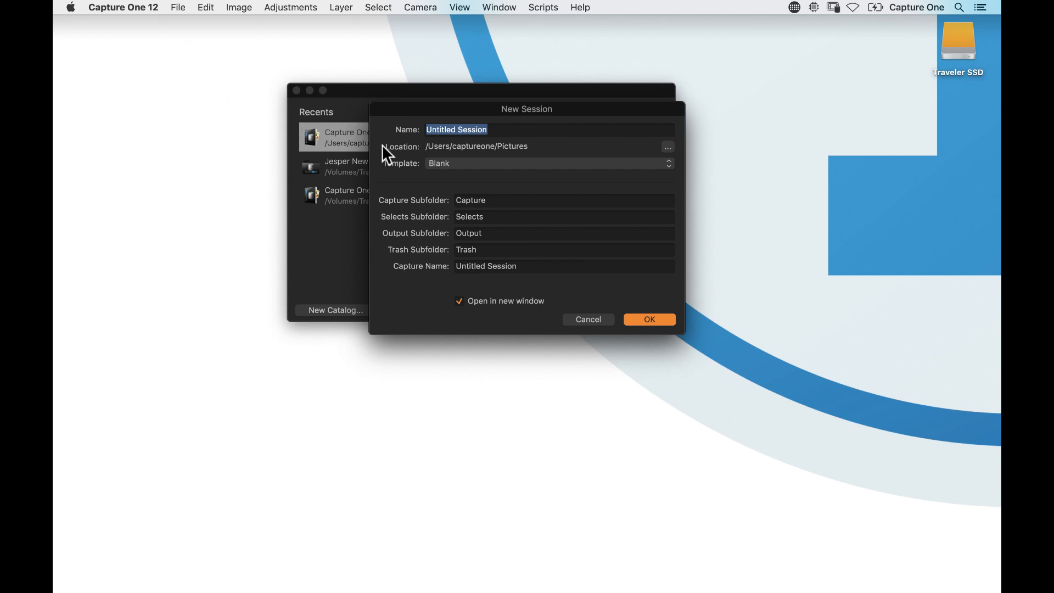
# Name the new session California 2018
pyautogui.write('Nelson')
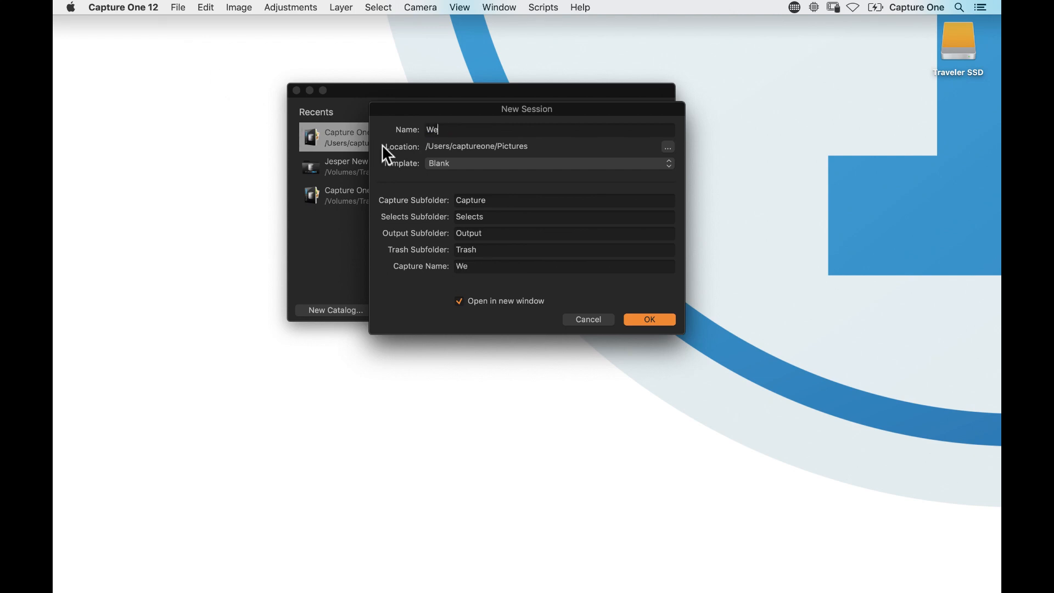
pyautogui.press('BackSpace')
pyautogui.press('BackSpace')
pyautogui.press('BackSpace')
pyautogui.press('BackSpace')
pyautogui.write('w')
pyautogui.press('BackSpace')
pyautogui.press('BackSpace')
pyautogui.press('BackSpace')
pyautogui.write('Califrnia')
pyautogui.press('BackSpace')
pyautogui.press('BackSpace')
pyautogui.press('BackSpace')
pyautogui.press('BackSpace')
pyautogui.write('ornia 2018')
# Check the session's location choices, keep Pictures, create the session and display its library
pyautogui.click(668, 147)
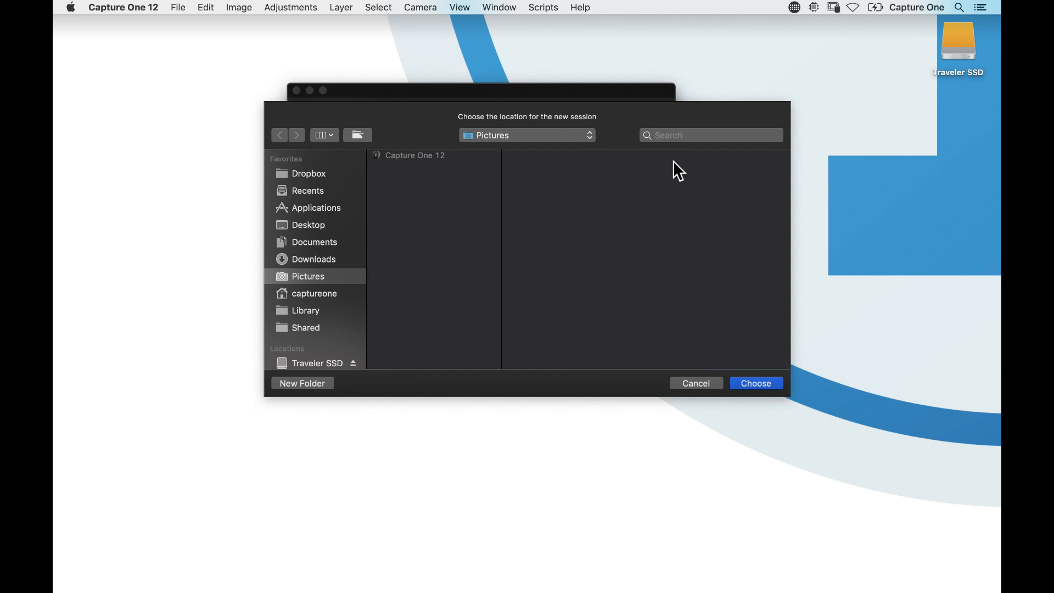
pyautogui.click(692, 386)
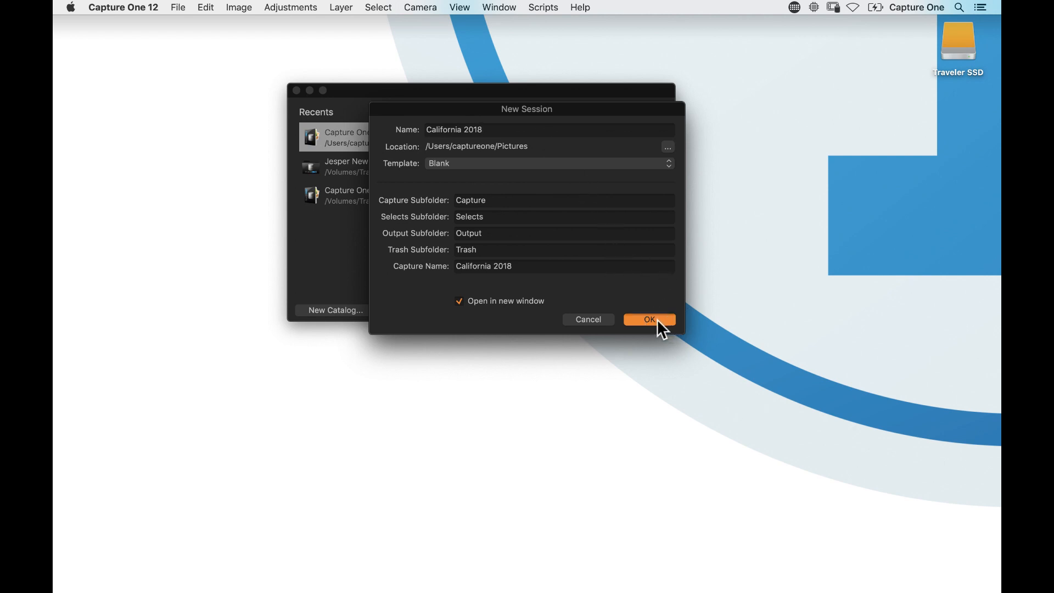
pyautogui.press('Return')
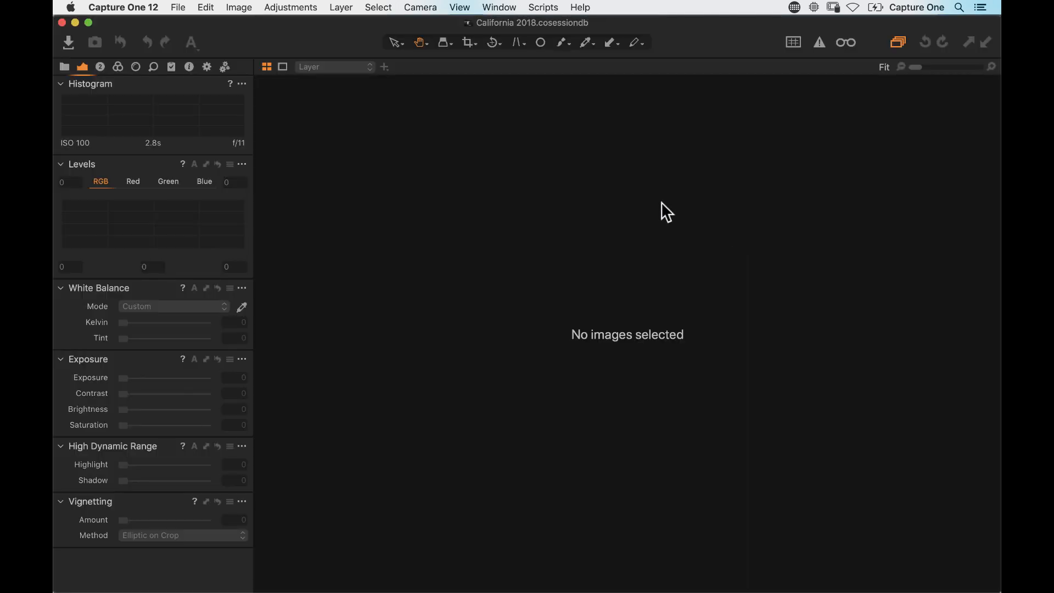
pyautogui.click(64, 63)
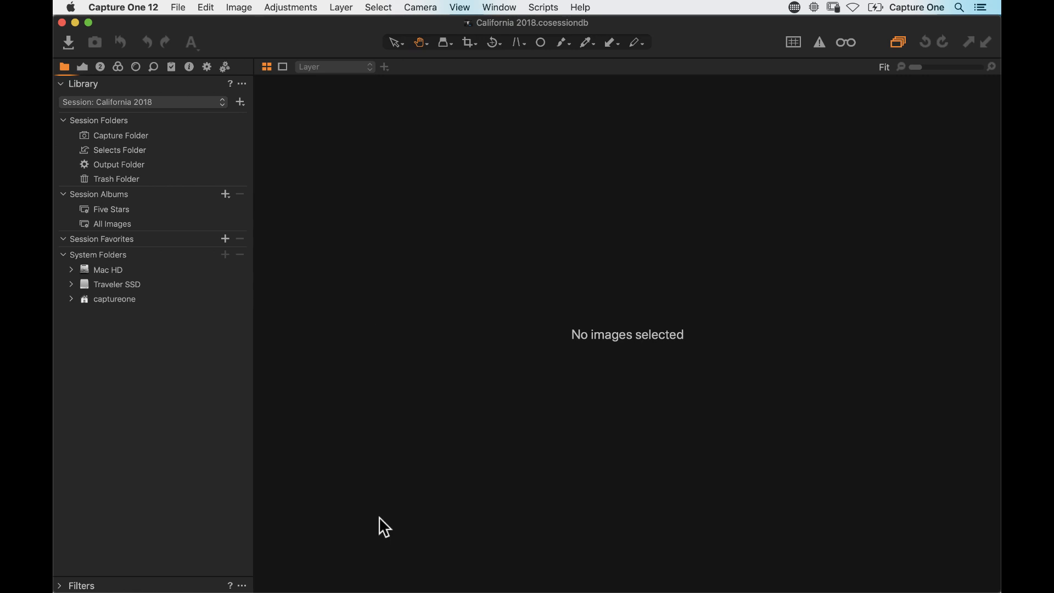
# Switch to Finder and examine the California 2018 folder in Pictures, including its session database file and Capture subfolder, before returning to Capture One
pyautogui.moveTo(310, 560)
pyautogui.click(276, 565)
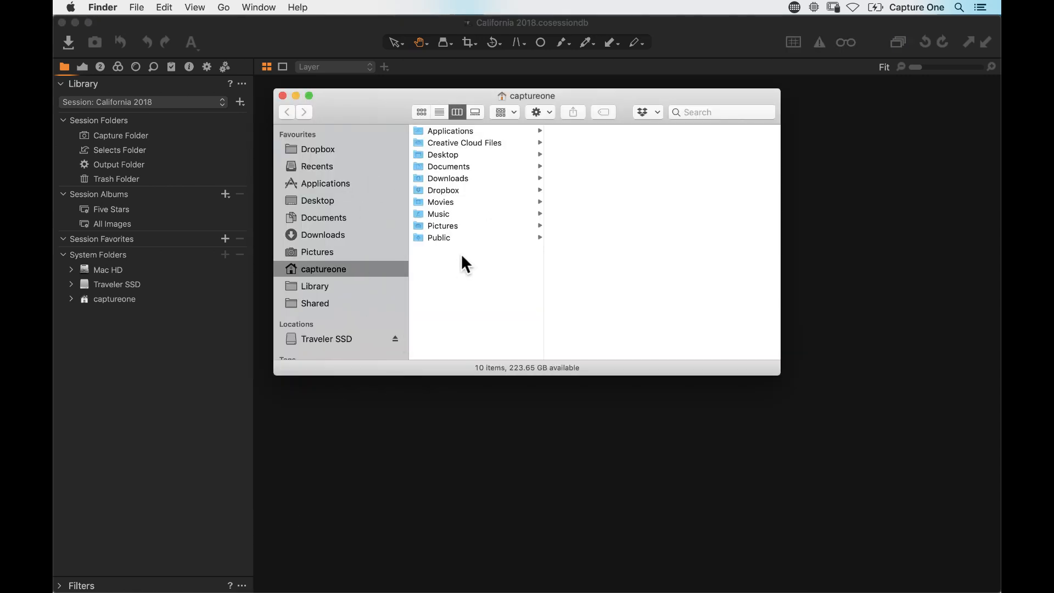
pyautogui.click(330, 252)
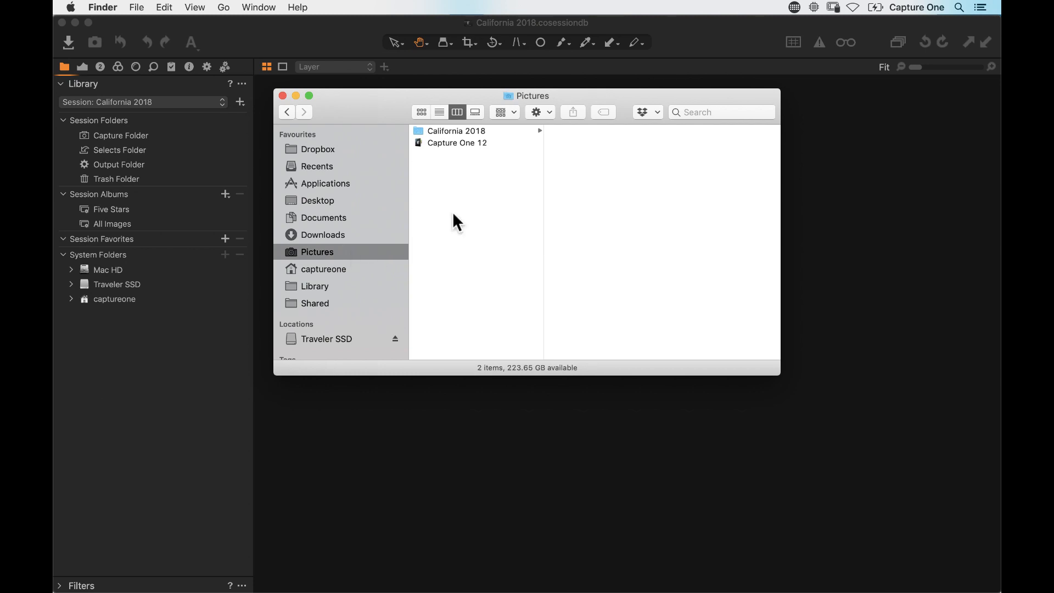
pyautogui.click(484, 131)
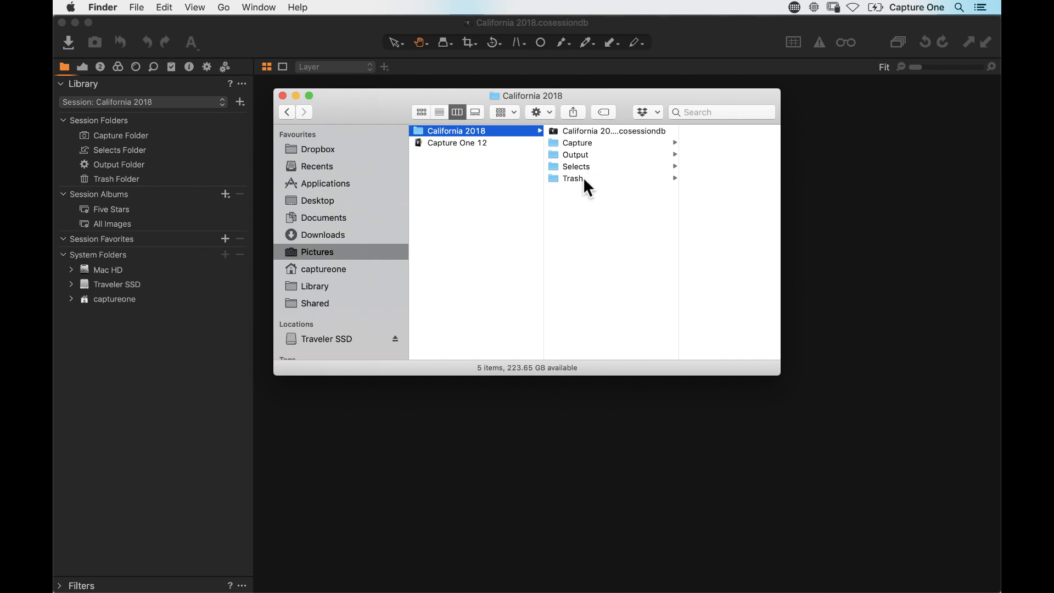
pyautogui.click(636, 132)
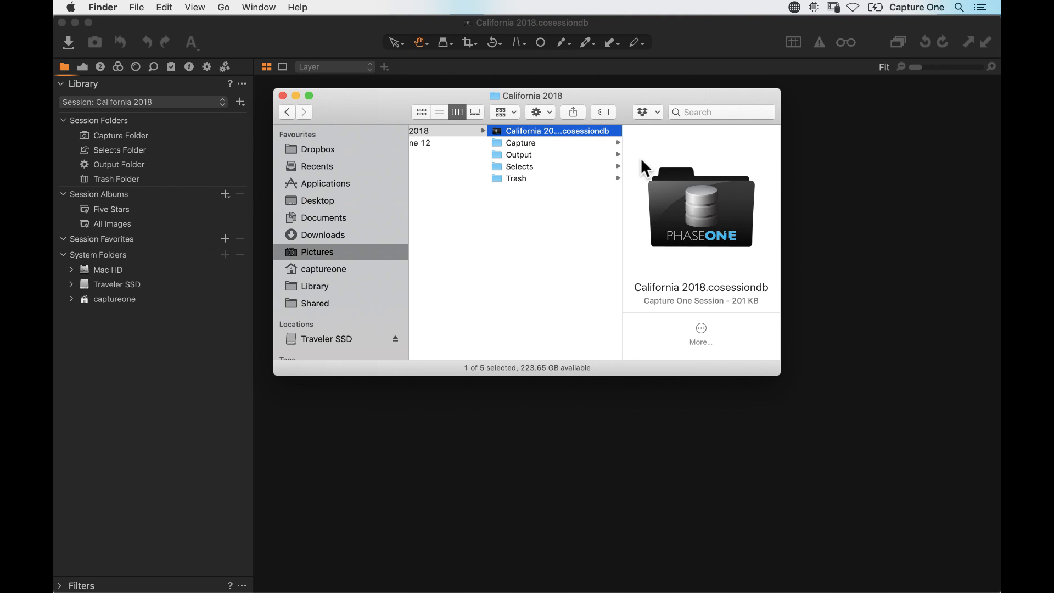
pyautogui.moveTo(777, 374); pyautogui.dragTo(936, 434)
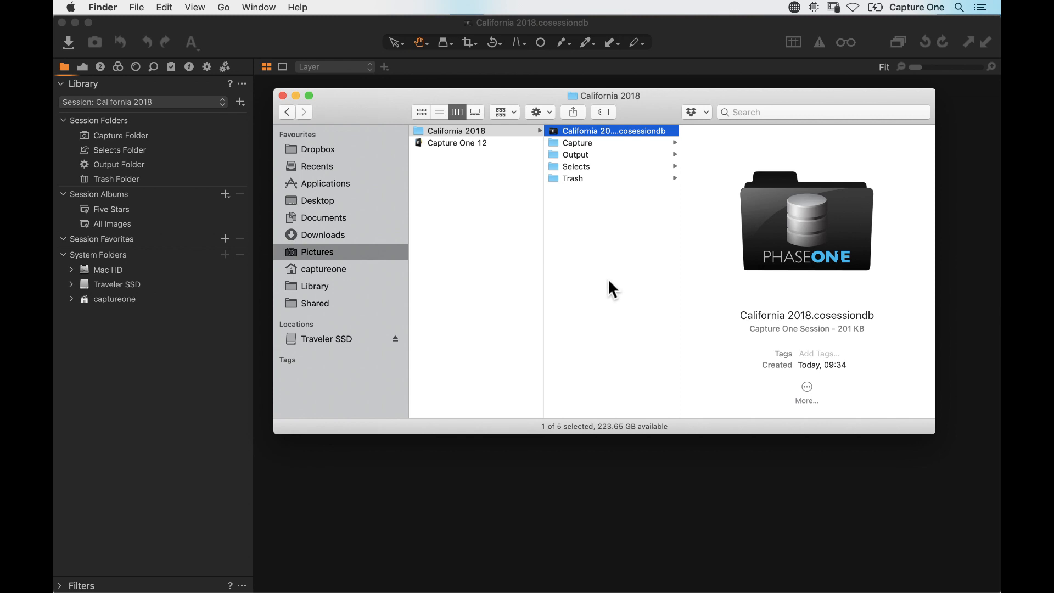
pyautogui.click(586, 144)
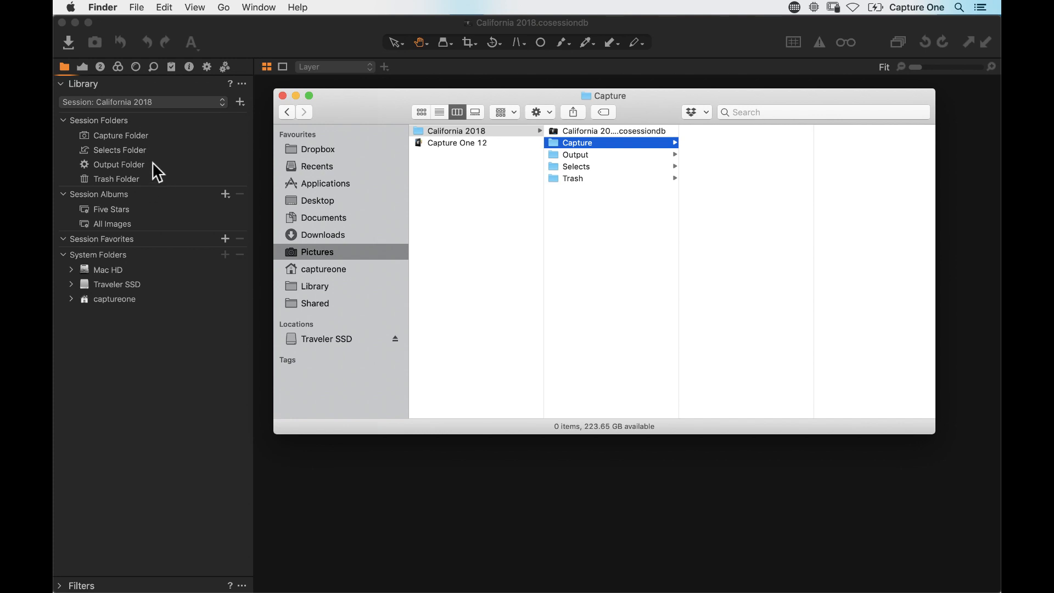
pyautogui.click(440, 462)
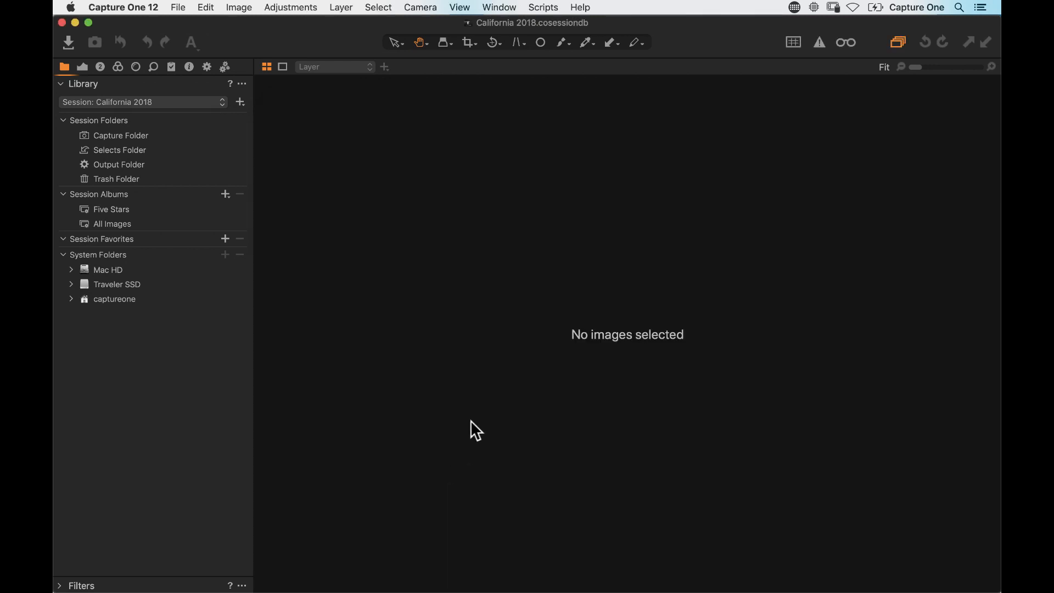
# Open the image importer and look through the images on the NO NAME source
pyautogui.press('super+shift+b')
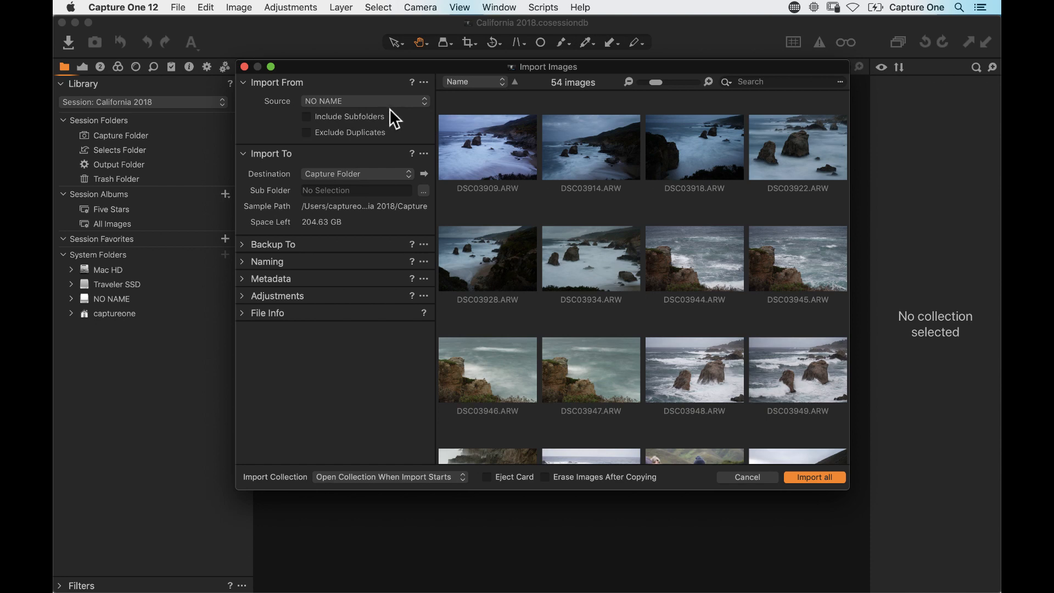
pyautogui.scroll(-10, 587, 264)
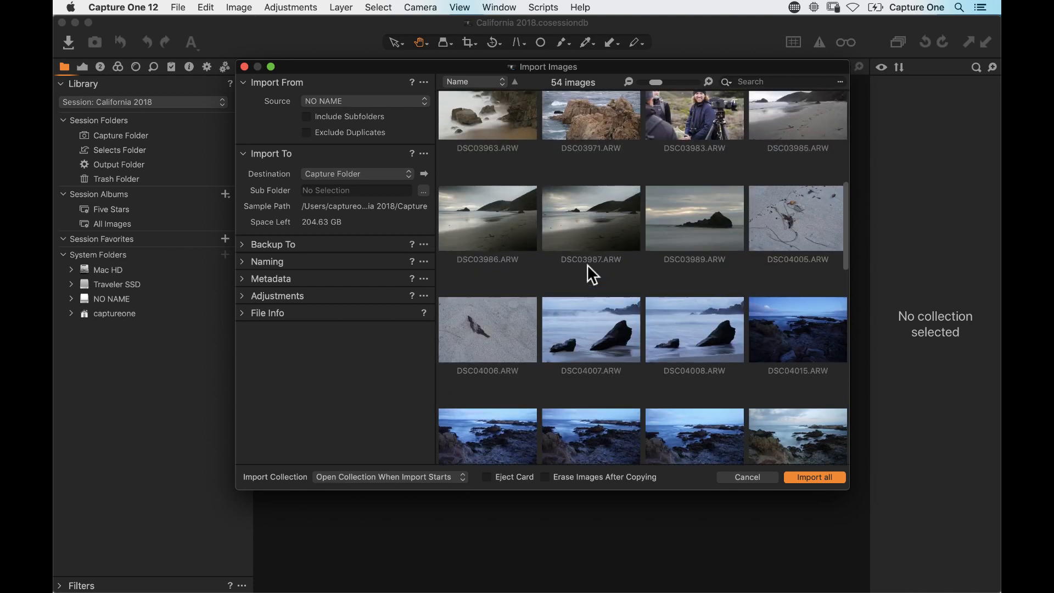
pyautogui.scroll(10, 588, 265)
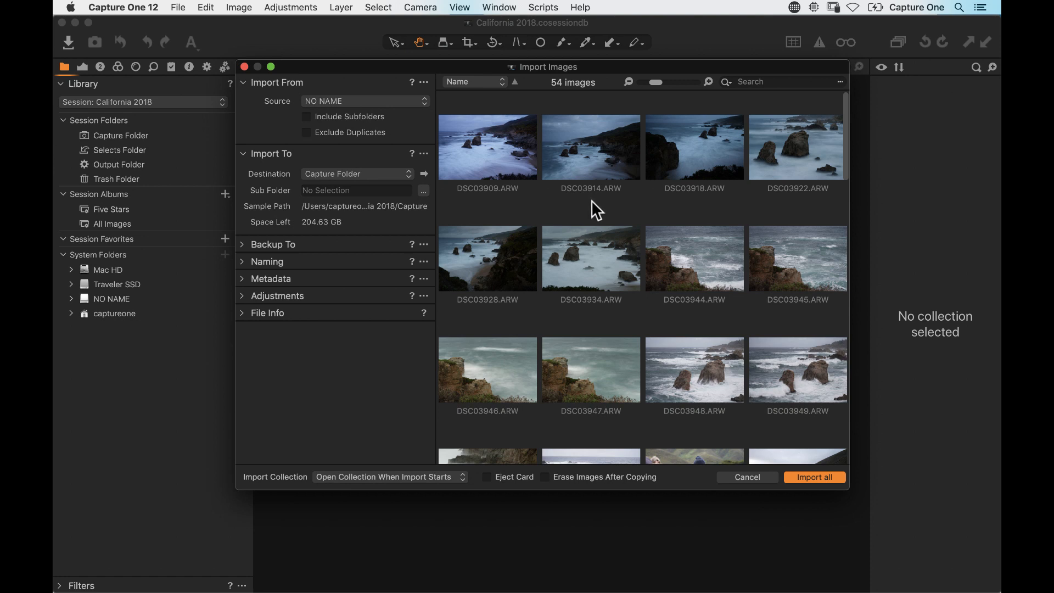
# Keep NO NAME as the import source and set the import destination to Session Folder
pyautogui.click(348, 97)
pyautogui.click(328, 74)
pyautogui.click(423, 153)
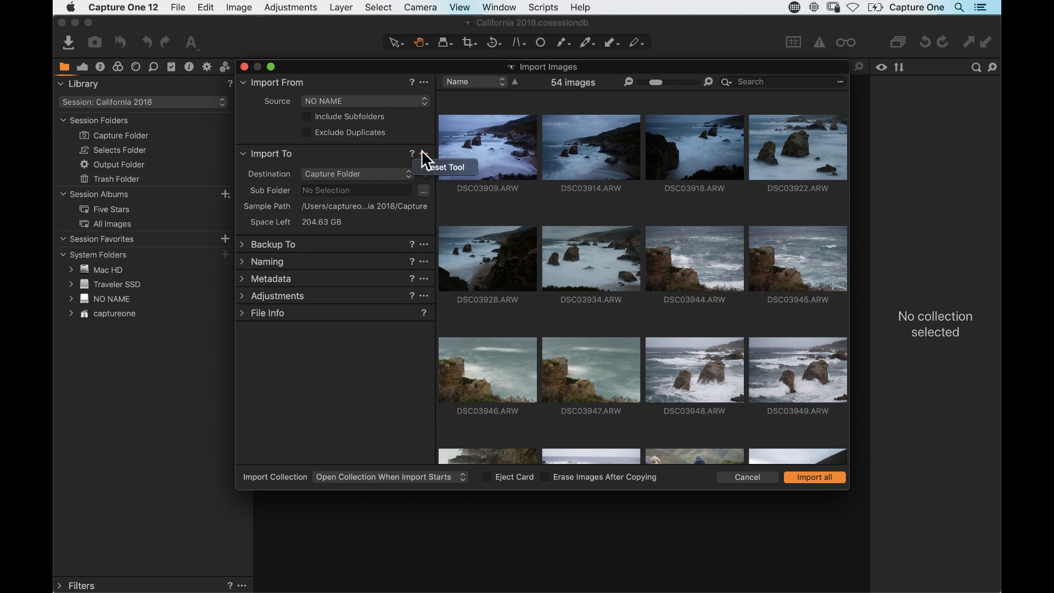
pyautogui.click(428, 168)
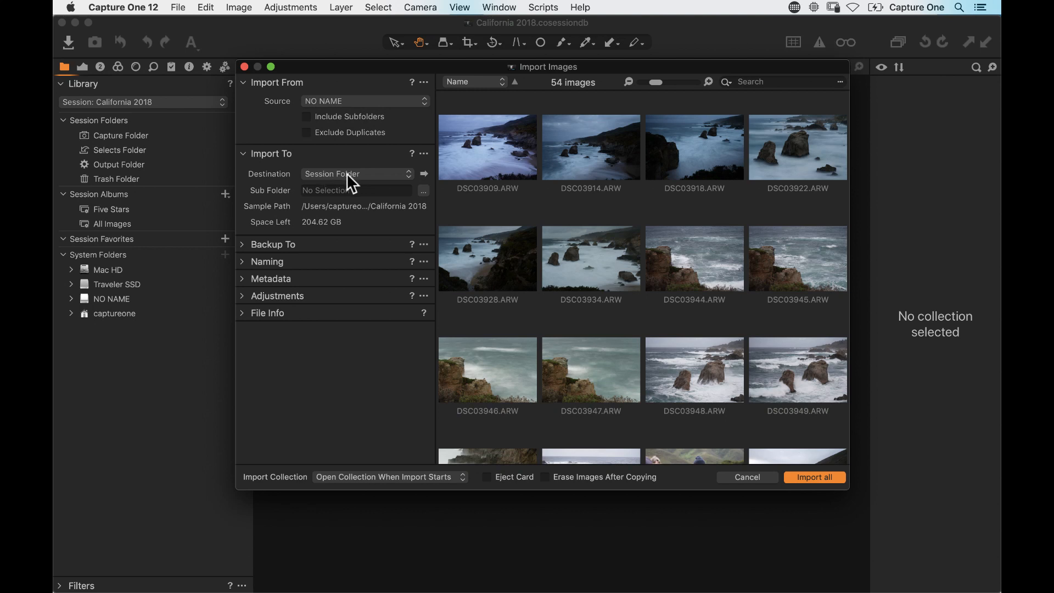
# Switch to Finder to compare the California 2018 session folder with its Capture subfolder, and return to the Capture One importer
pyautogui.press('super+Tab')
pyautogui.press('super+Tab')
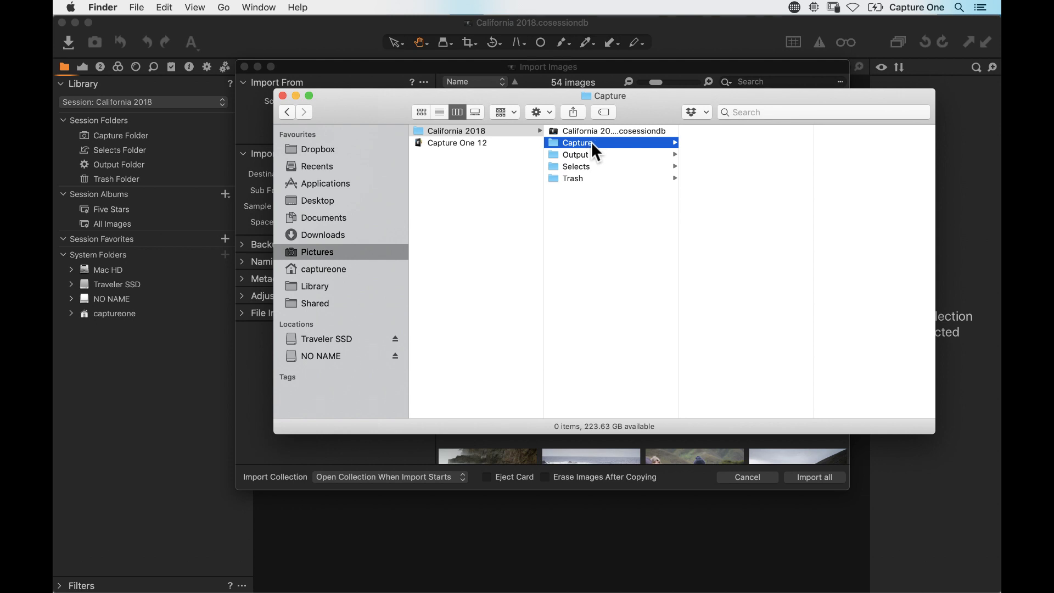
pyautogui.click(462, 130)
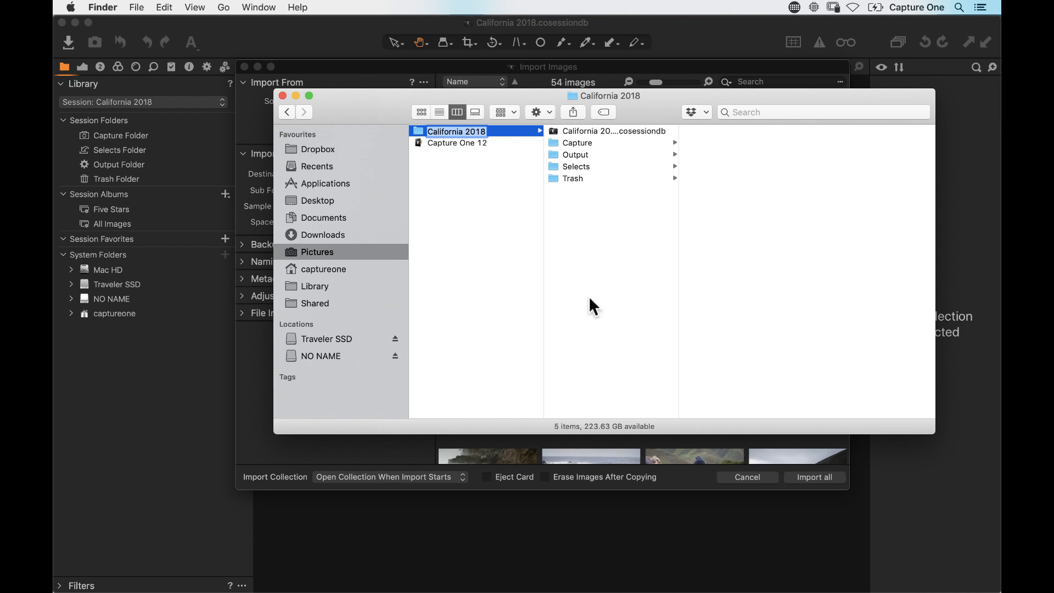
pyautogui.click(586, 144)
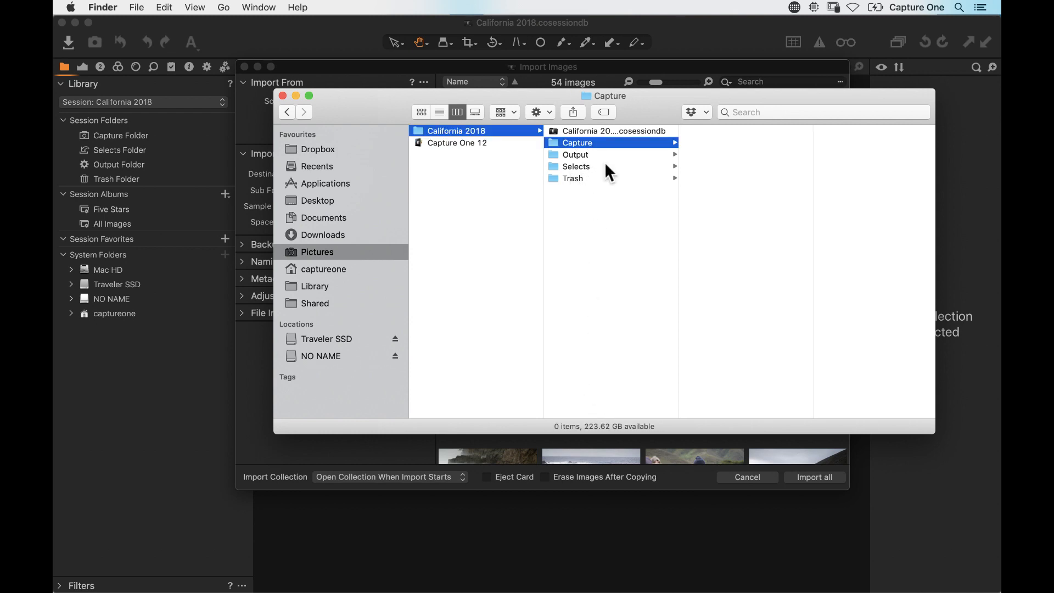
pyautogui.press('super+Tab')
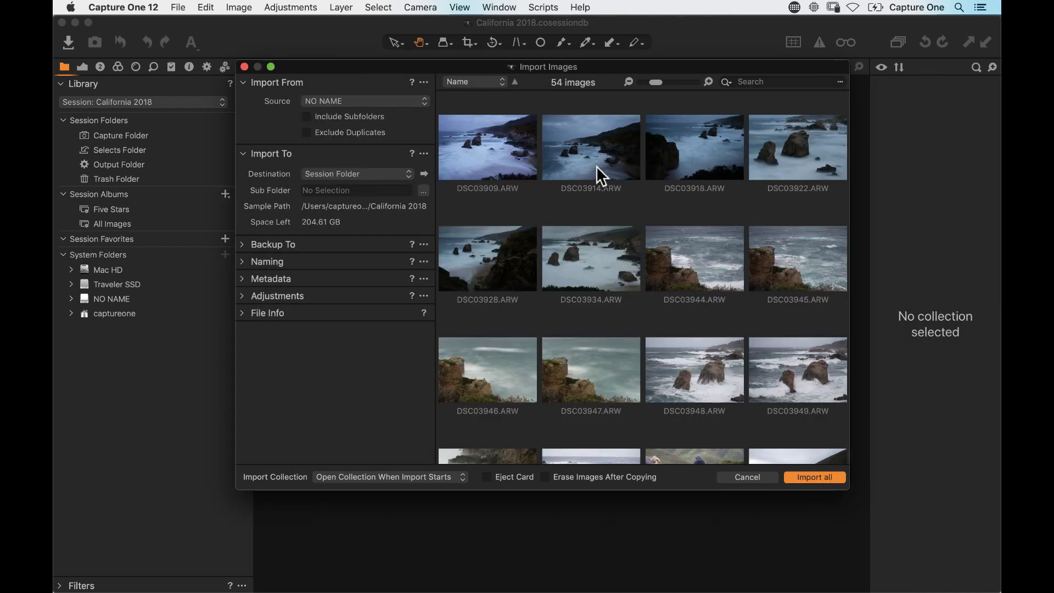
# Set the import destination to Capture Folder
pyautogui.click(347, 174)
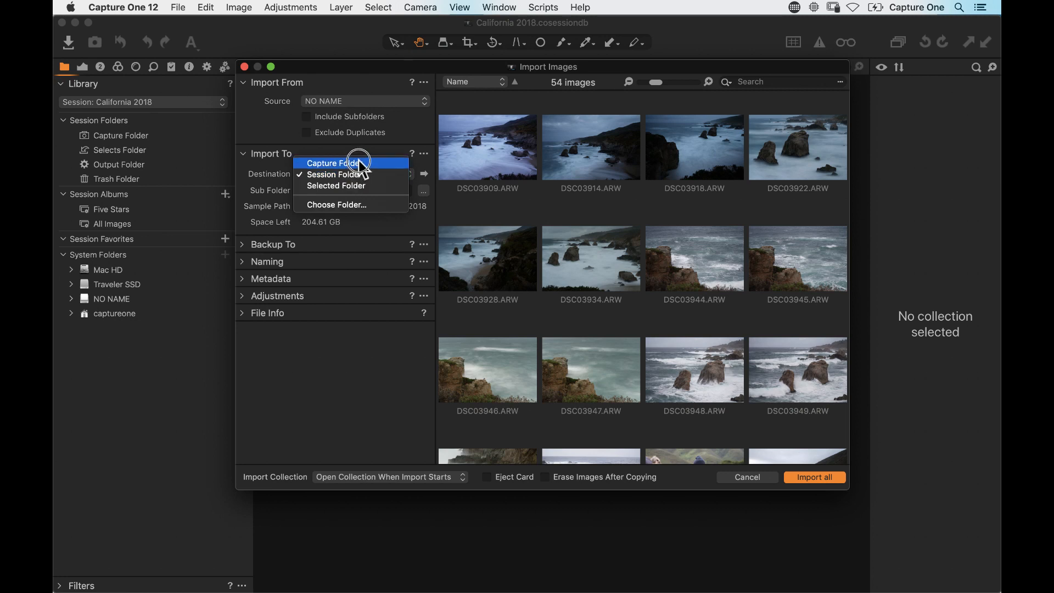
pyautogui.click(363, 159)
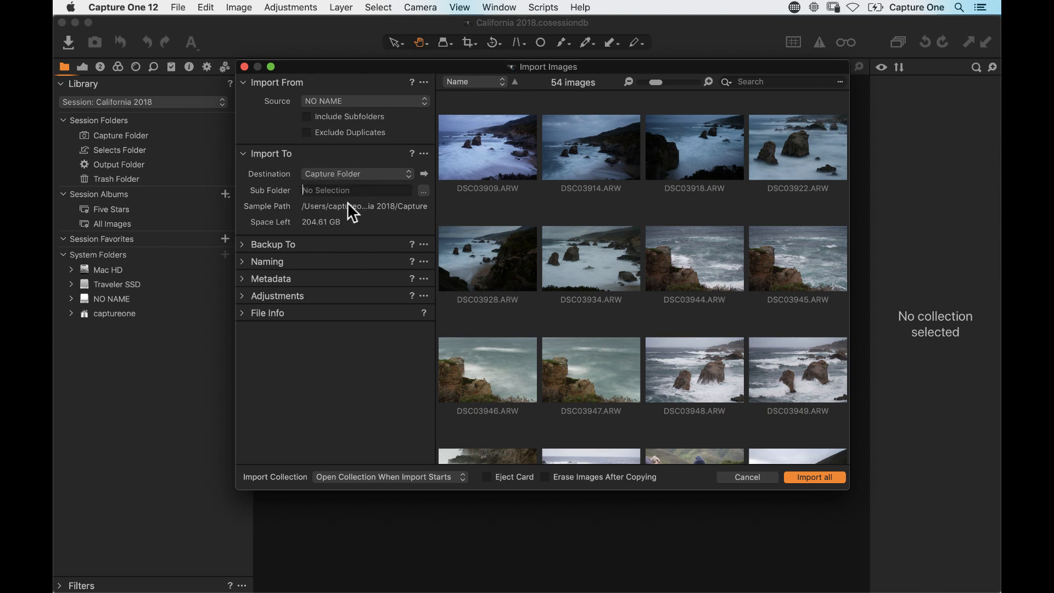
# Enter Sealife as the import subfolder name and clear the entry again
pyautogui.write('Sealife')
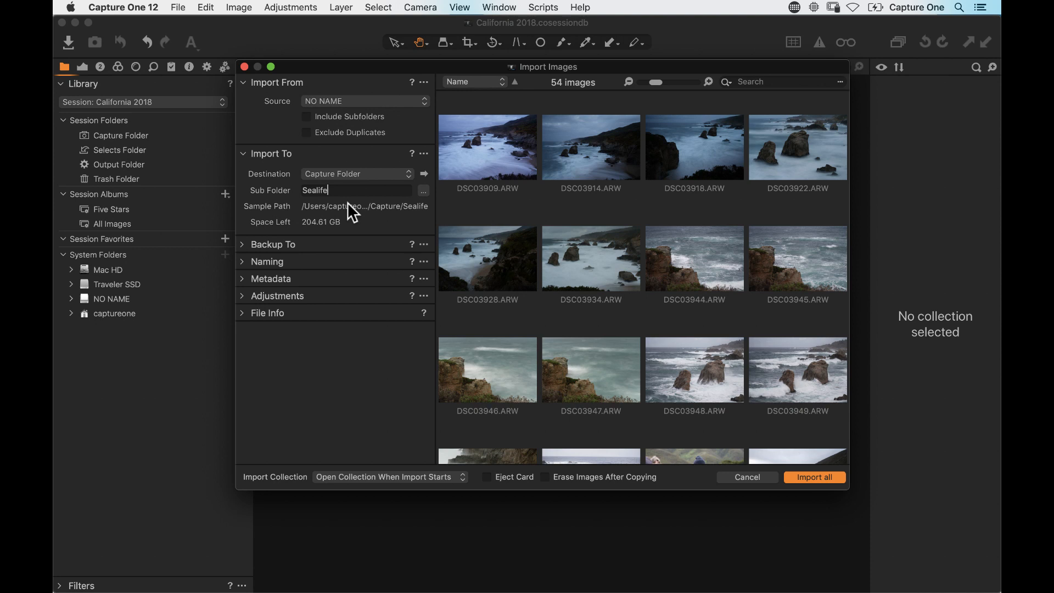
pyautogui.press('BackSpace')
pyautogui.press('BackSpace')
pyautogui.press('BackSpace')
pyautogui.press('BackSpace')
pyautogui.press('BackSpace')
pyautogui.press('BackSpace')
pyautogui.press('BackSpace')
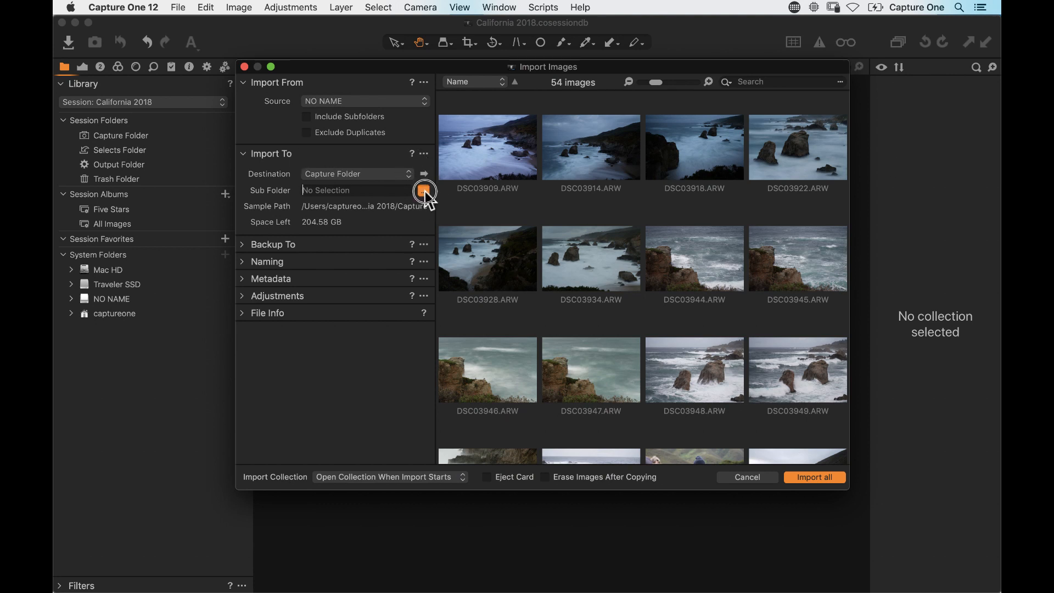
# Open the token editor for the import subfolder and limit the token list to the Date and Time group
pyautogui.click(423, 191)
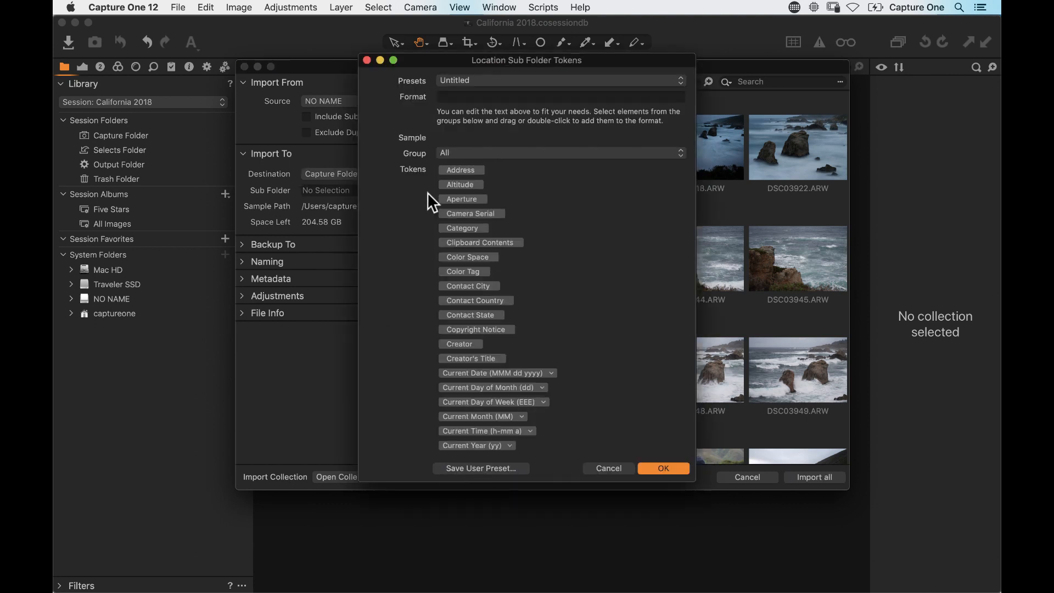
pyautogui.click(511, 153)
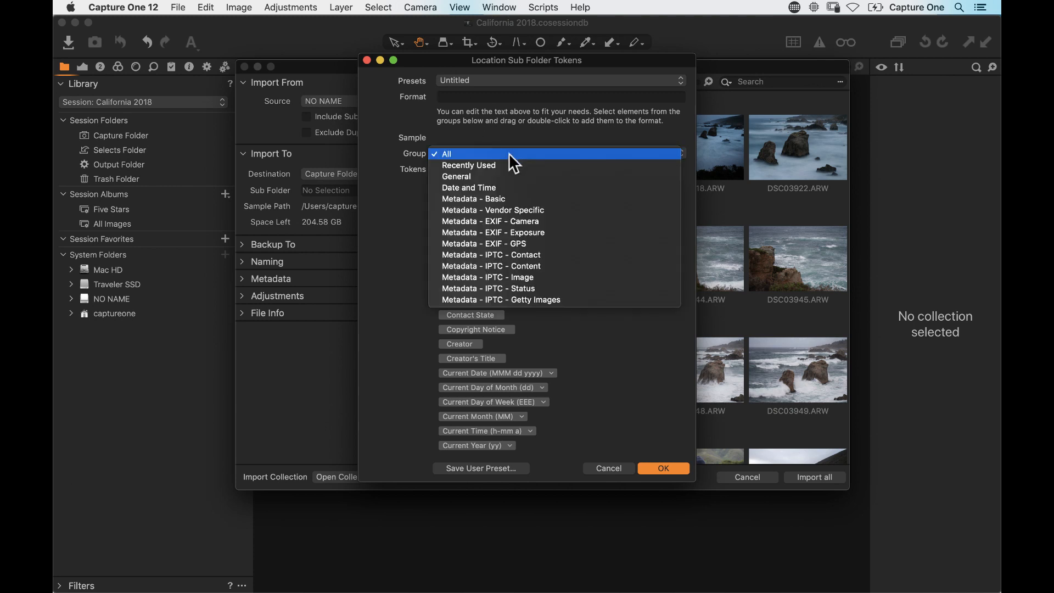
pyautogui.click(512, 187)
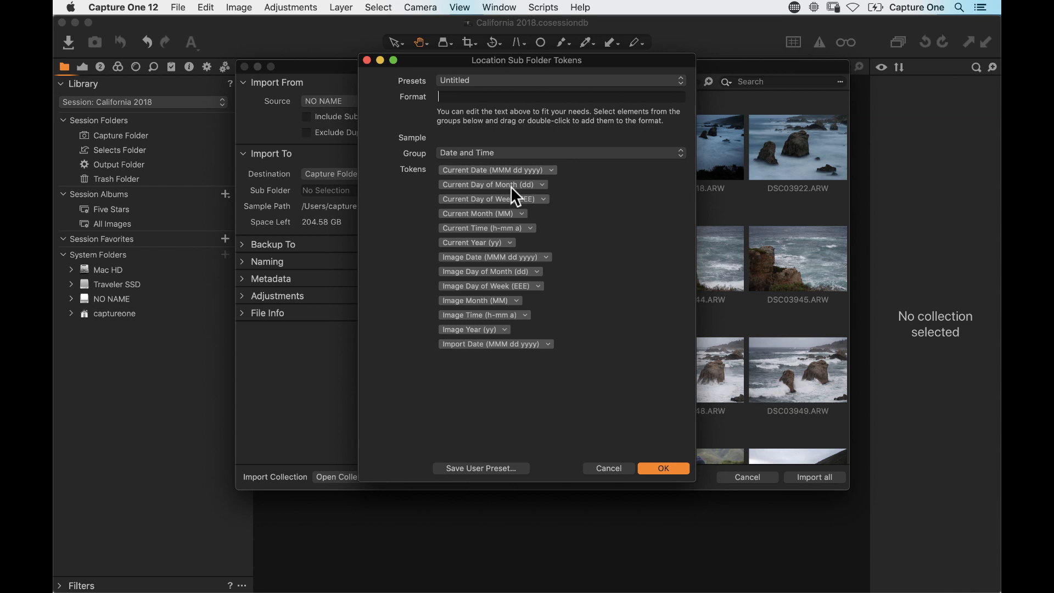
pyautogui.click(489, 152)
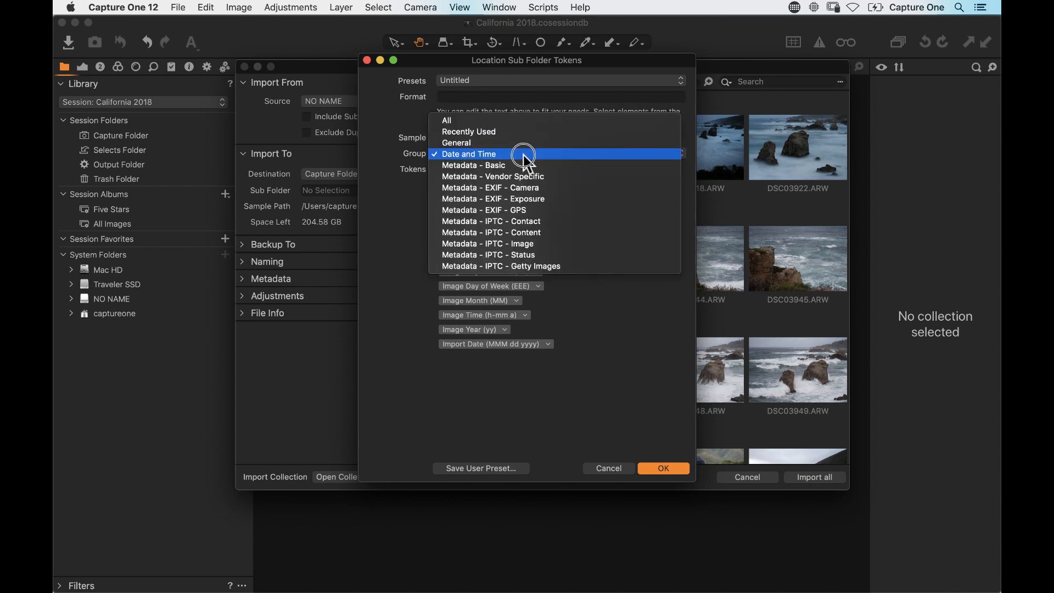
pyautogui.click(521, 154)
pyautogui.click(512, 153)
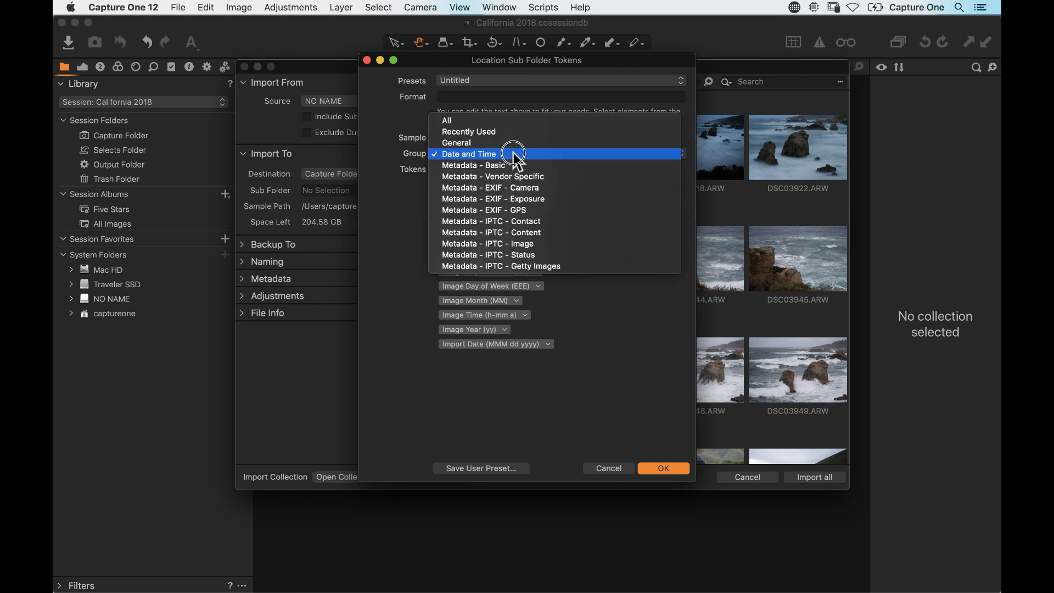
pyautogui.click(506, 120)
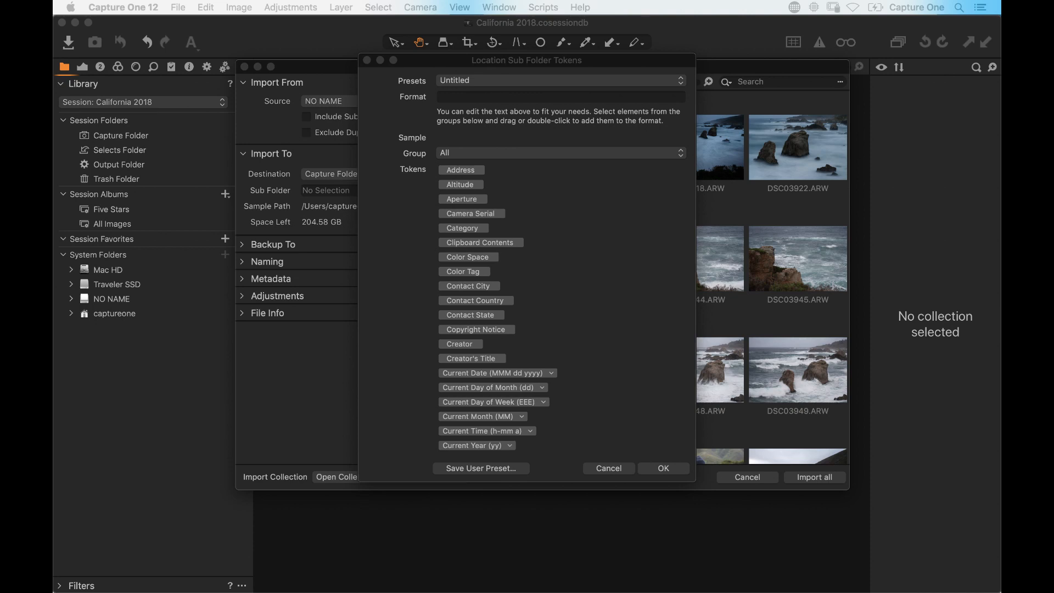
pyautogui.click(519, 156)
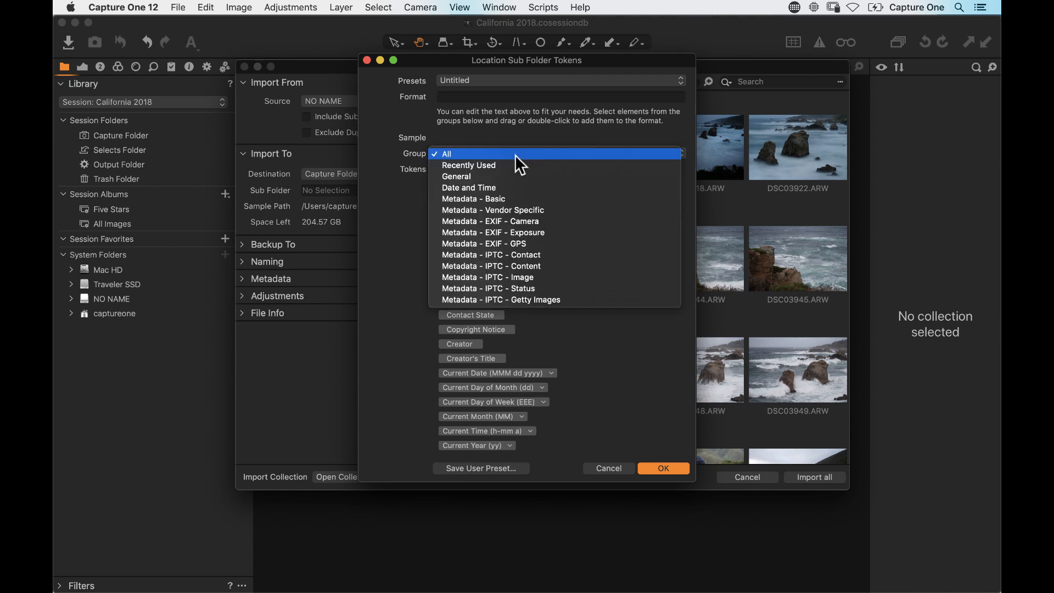
pyautogui.click(513, 188)
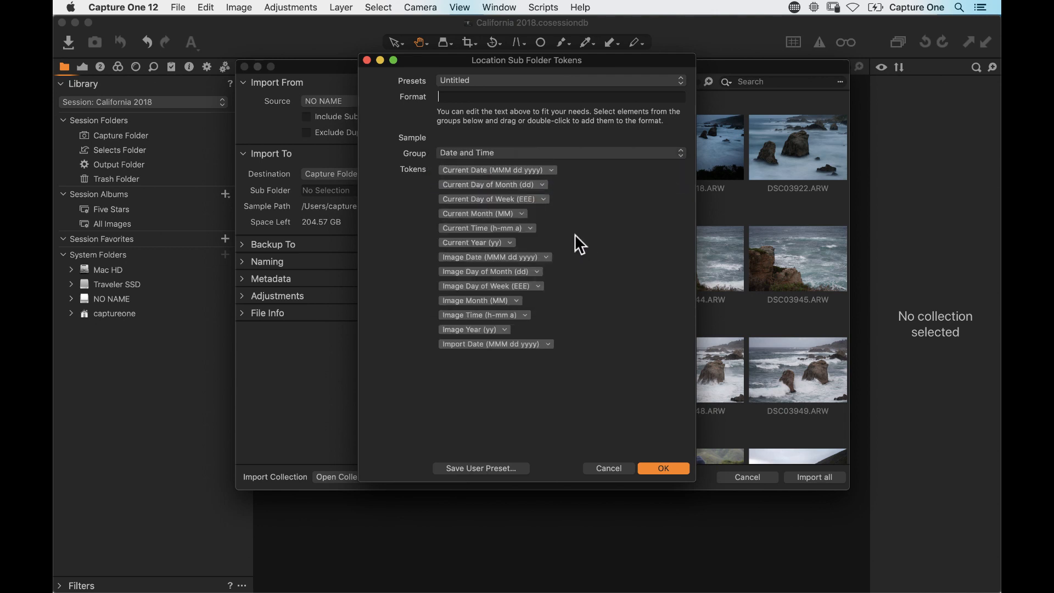
# Add the Image Date (MMM dd yyyy) token to the subfolder format, keep its date style, and accept the tokens
pyautogui.moveTo(465, 261); pyautogui.dragTo(477, 105)
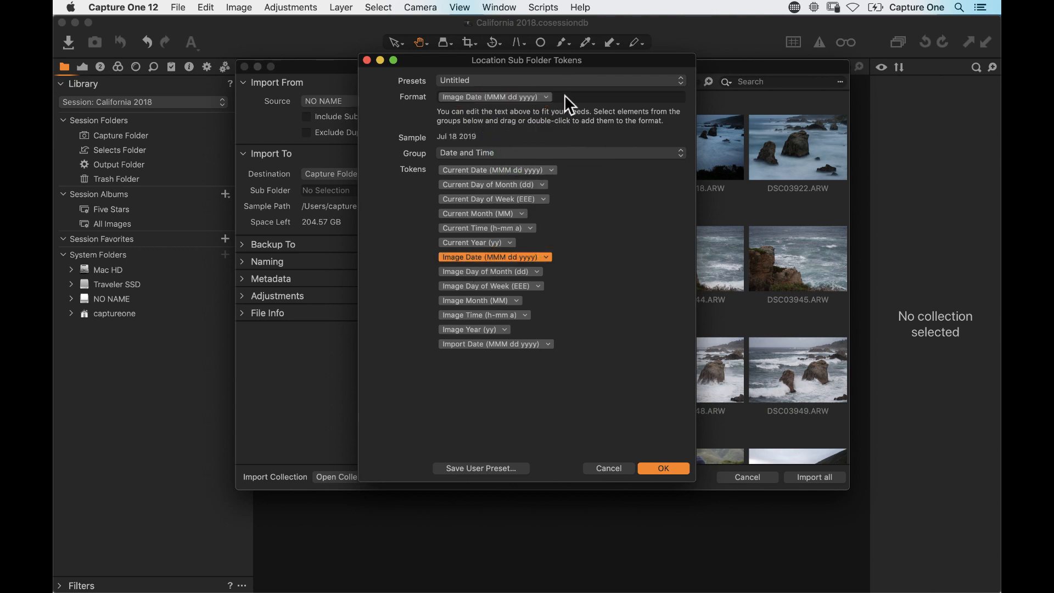
pyautogui.click(547, 97)
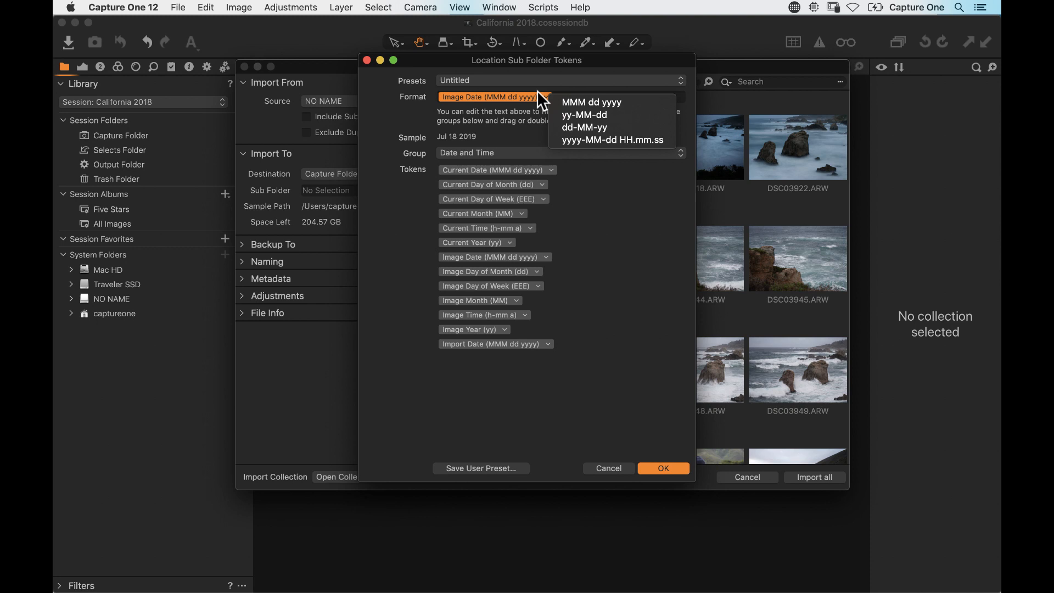
pyautogui.click(392, 117)
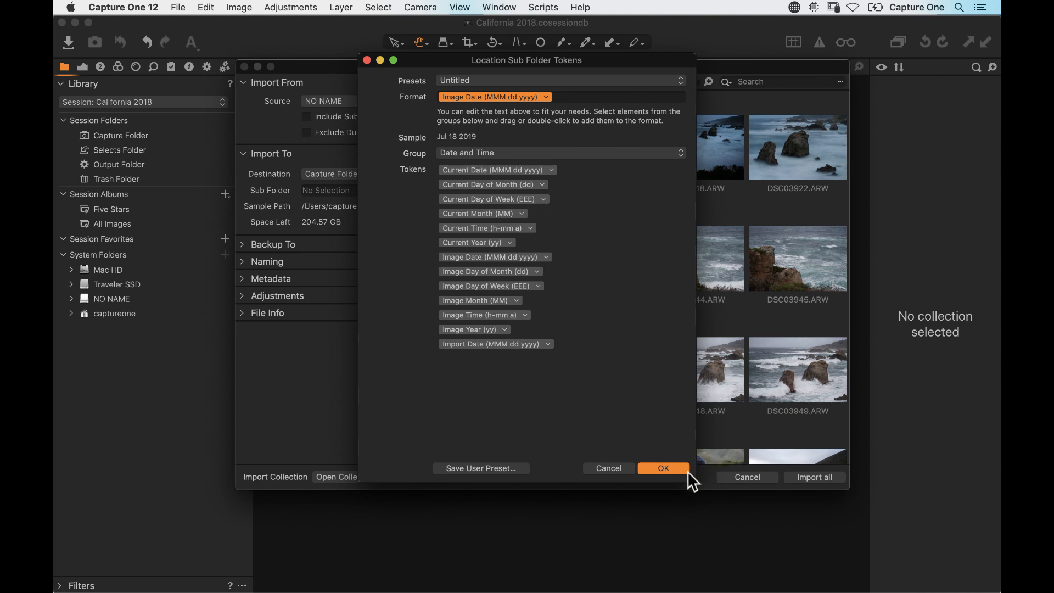
pyautogui.click(663, 466)
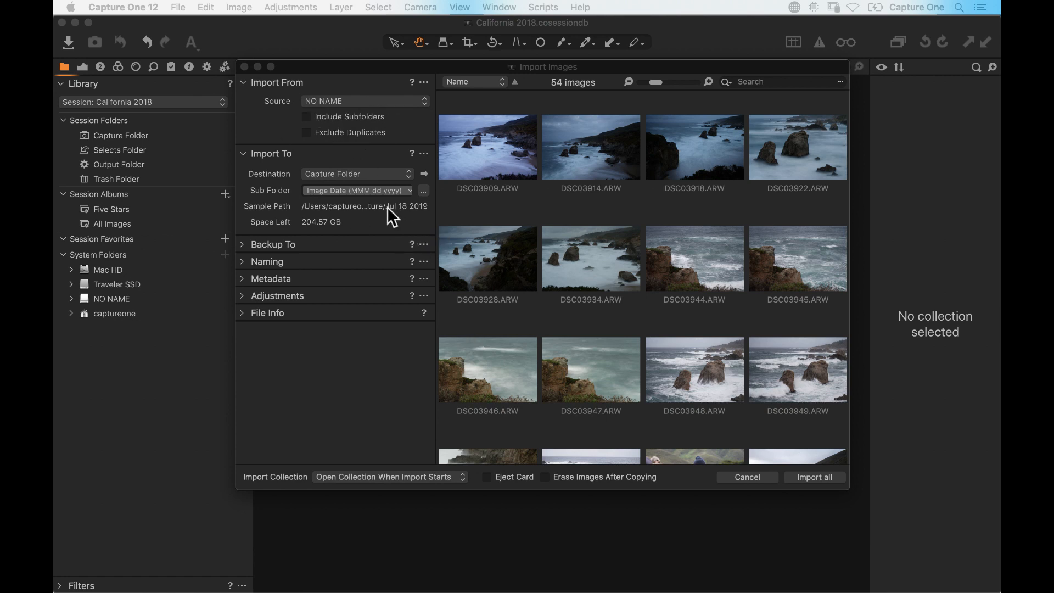
# Set the import naming format to the Job and Image Name preset
pyautogui.click(243, 262)
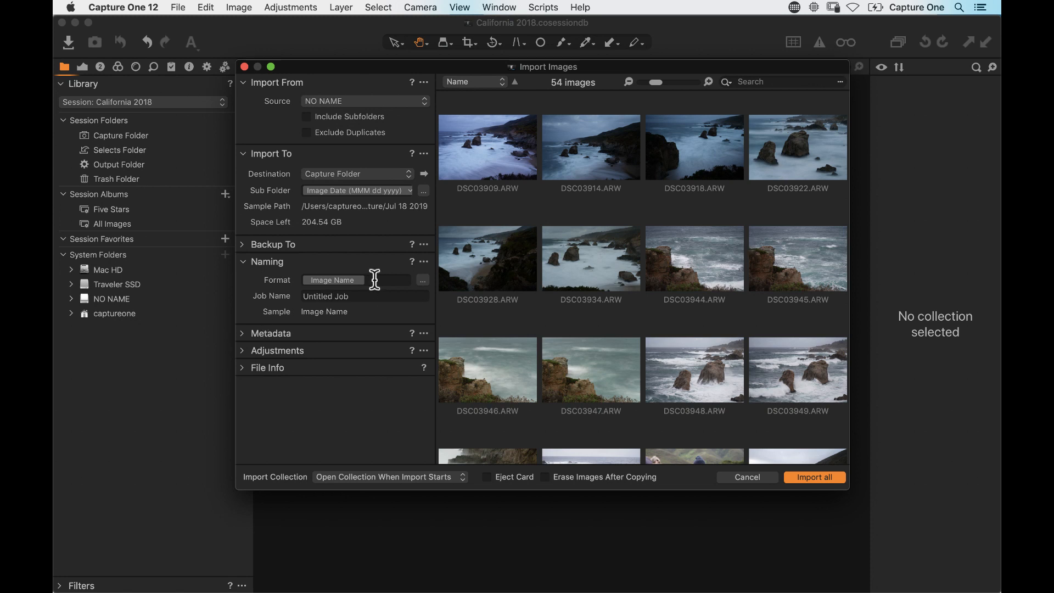
pyautogui.click(376, 297)
pyautogui.click(423, 281)
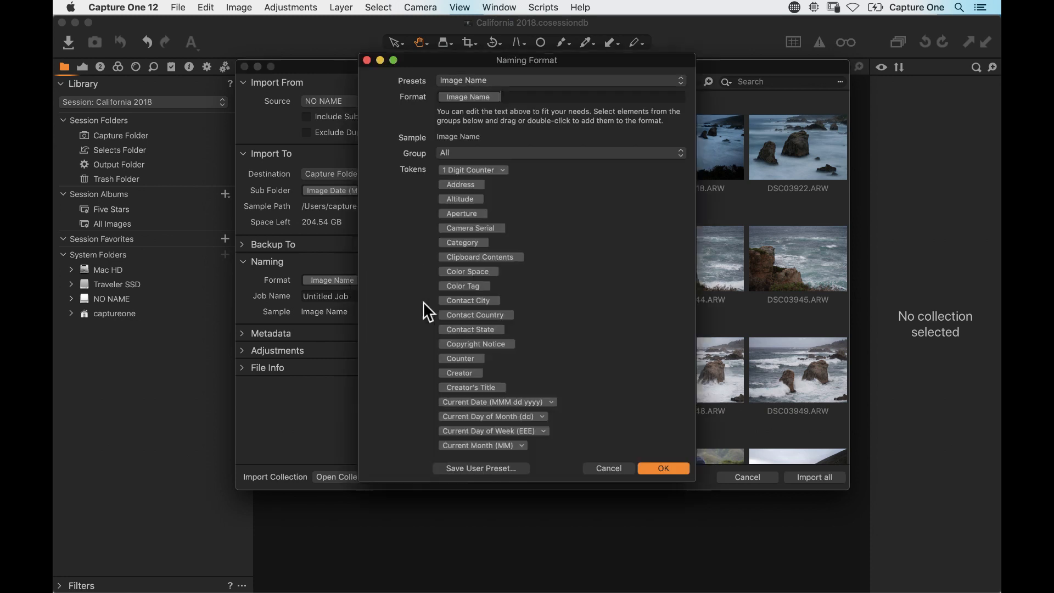
pyautogui.click(518, 81)
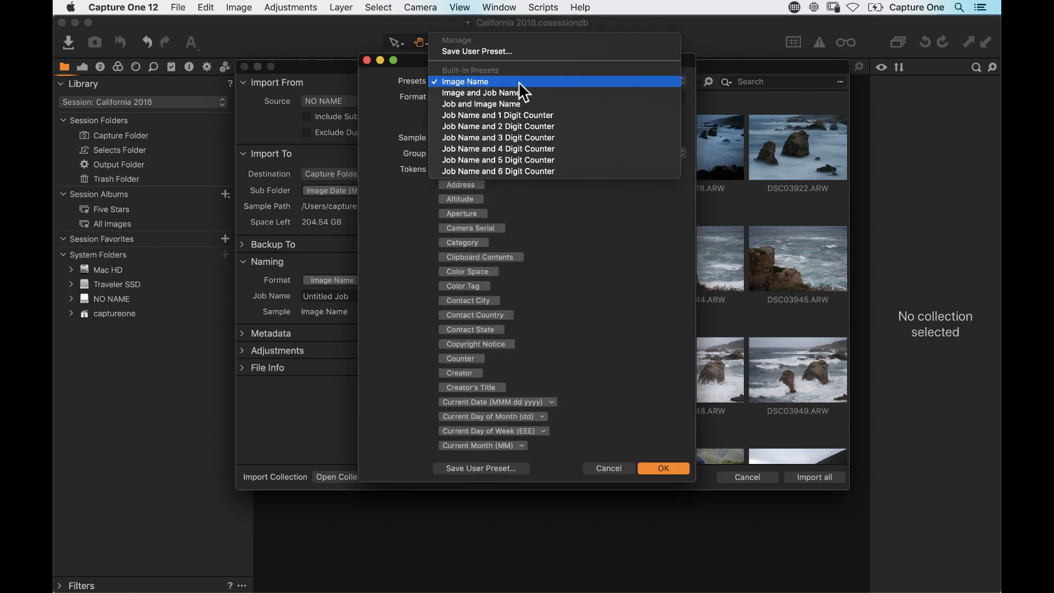
pyautogui.click(541, 104)
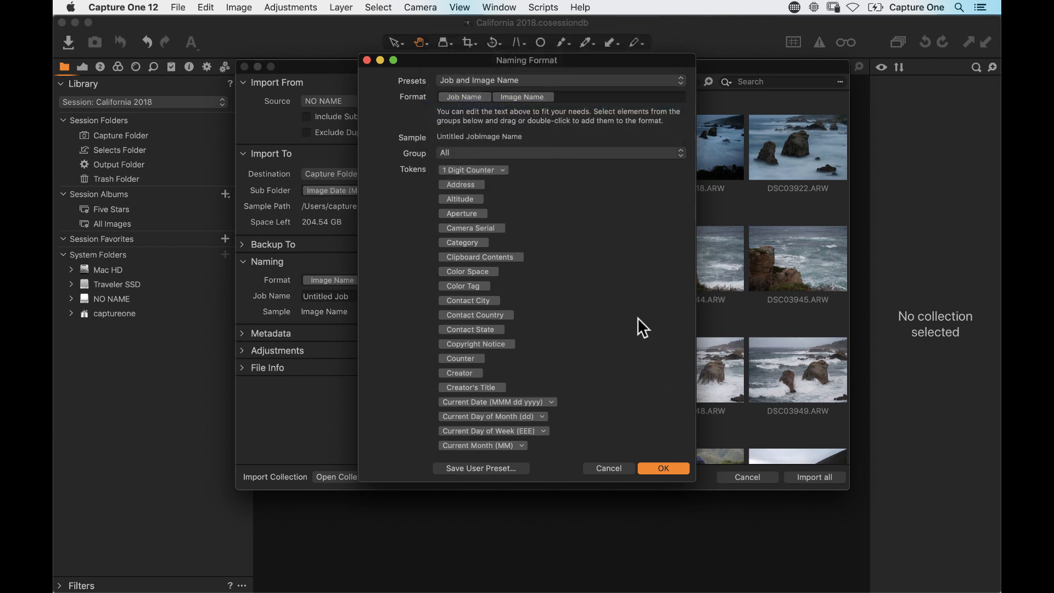
pyautogui.click(663, 469)
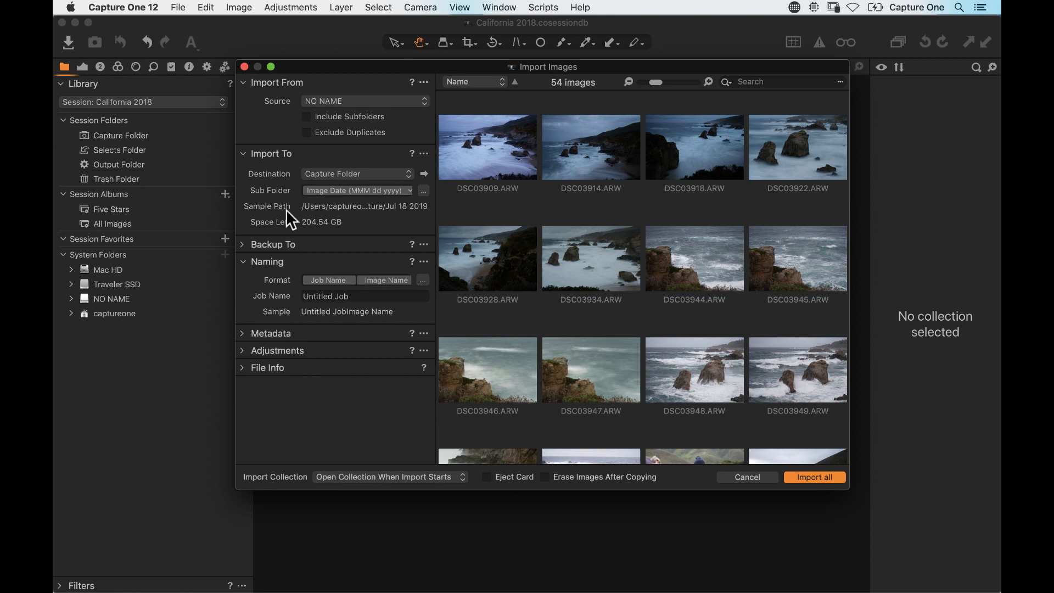
# Append an Image Date token to the naming format and set its date style to yy-MM-dd
pyautogui.click(423, 281)
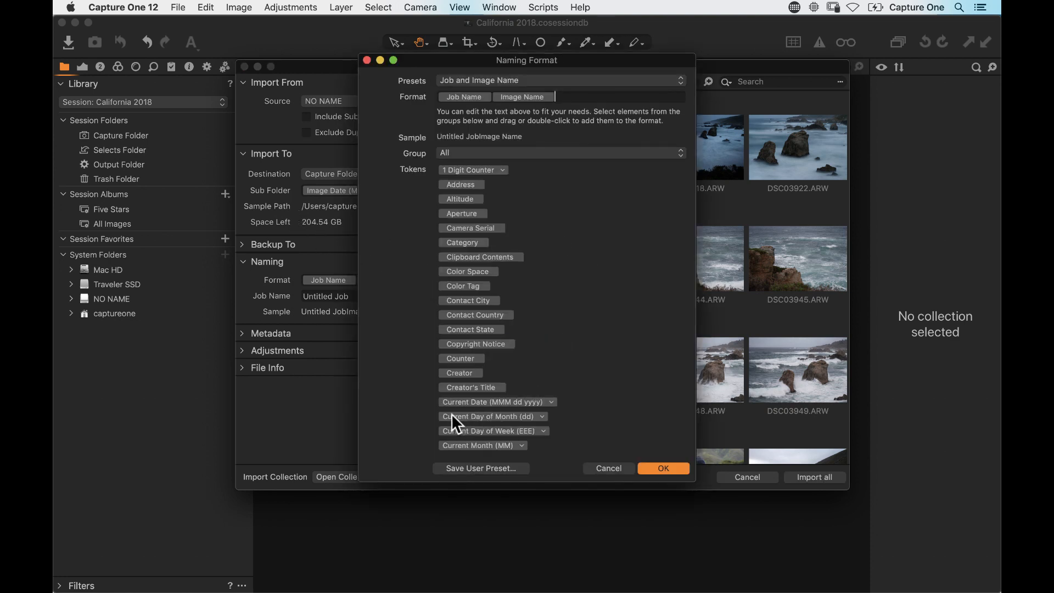
pyautogui.scroll(-1, 479, 341)
pyautogui.scroll(-10, 478, 341)
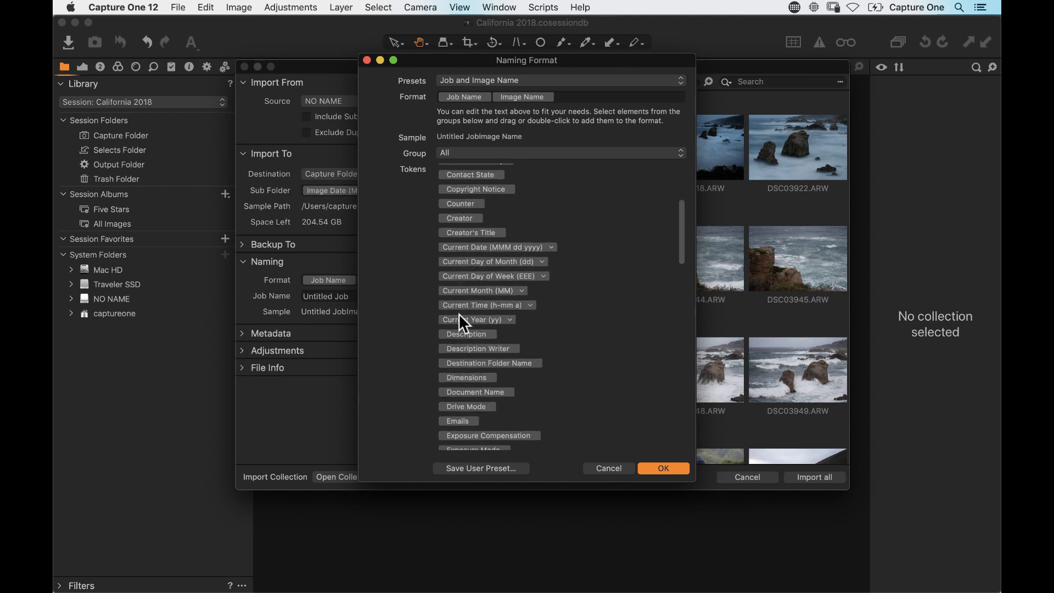
pyautogui.scroll(-5, 471, 321)
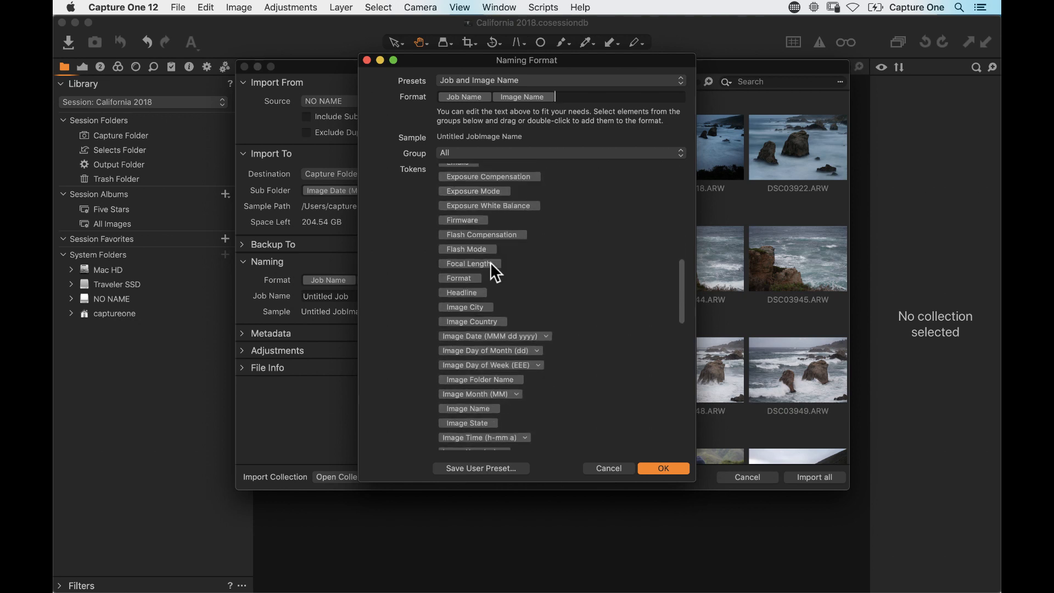
pyautogui.click(475, 336)
pyautogui.moveTo(475, 339); pyautogui.dragTo(589, 107)
pyautogui.click(663, 98)
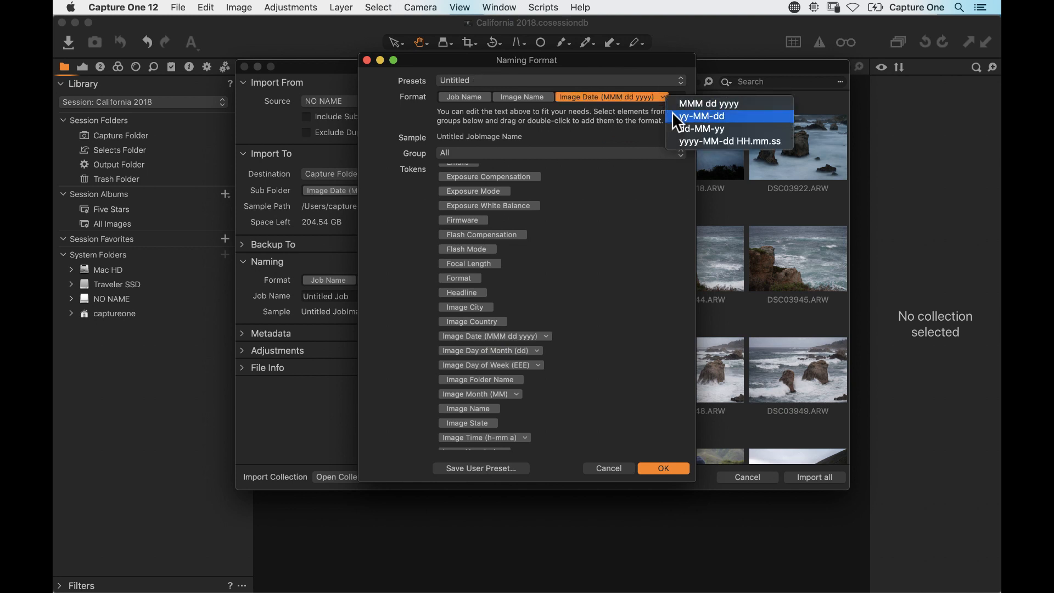
pyautogui.click(673, 113)
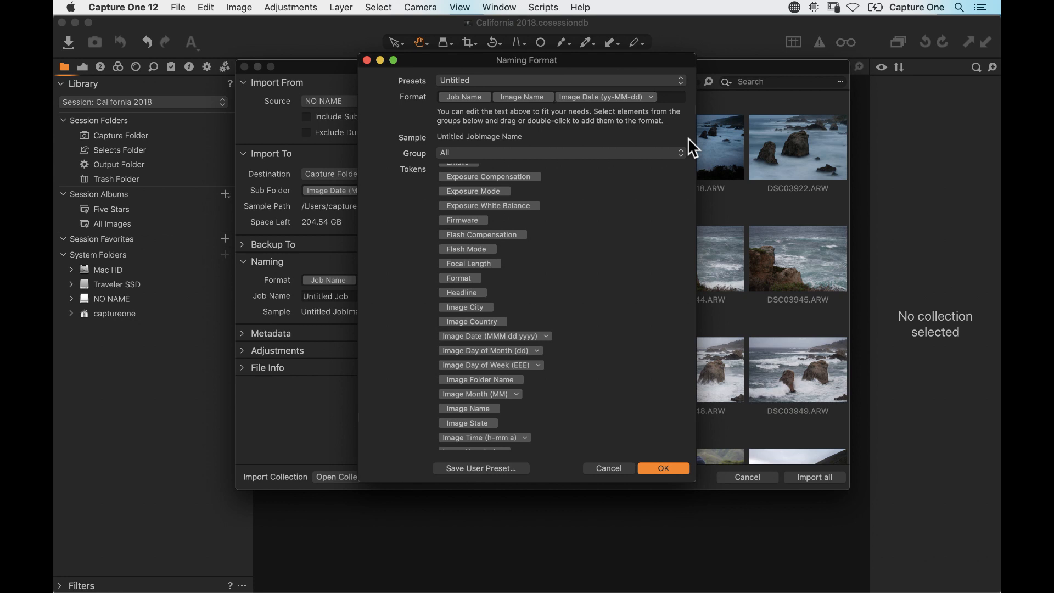
# Insert hyphens between the Job Name, Image Name and Image Date tokens and accept the naming format
pyautogui.write('-')
pyautogui.press('Left')
pyautogui.press('Left')
pyautogui.write('-')
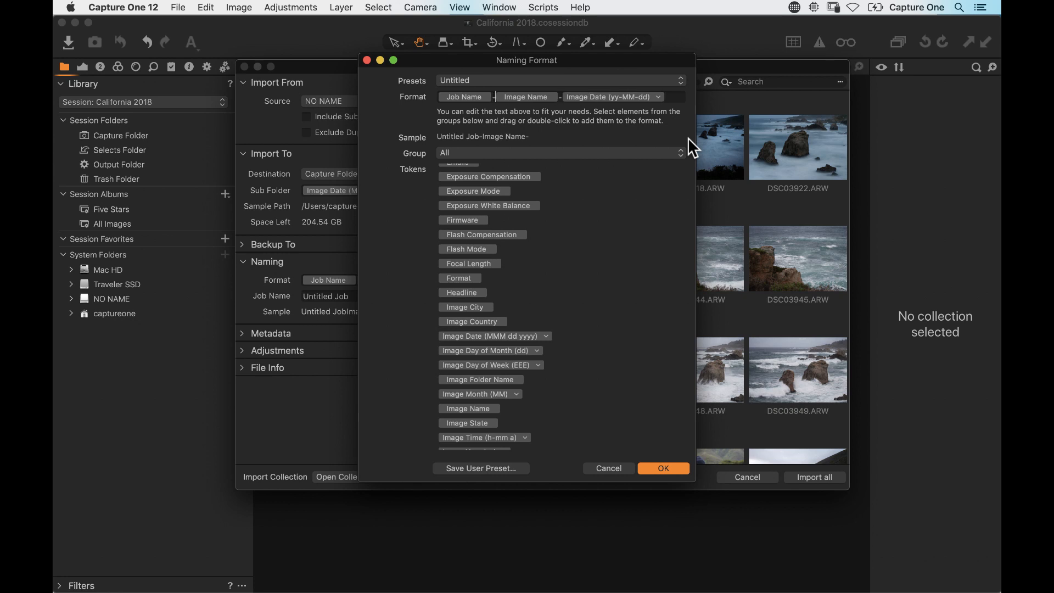
pyautogui.click(660, 465)
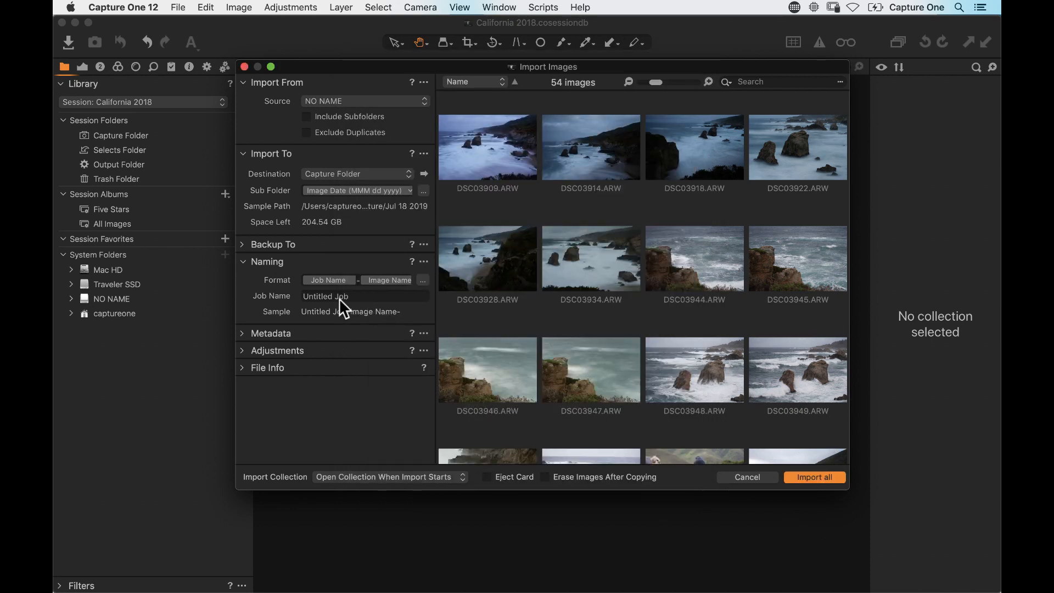
# Set the import job name to Cali-2018
pyautogui.moveTo(357, 296); pyautogui.dragTo(256, 291)
pyautogui.write('Cali-2018')
pyautogui.press('Tab')
# Select image DSC03909.ARW to check its sample path and file name, and review the import Adjustments options
pyautogui.click(491, 159)
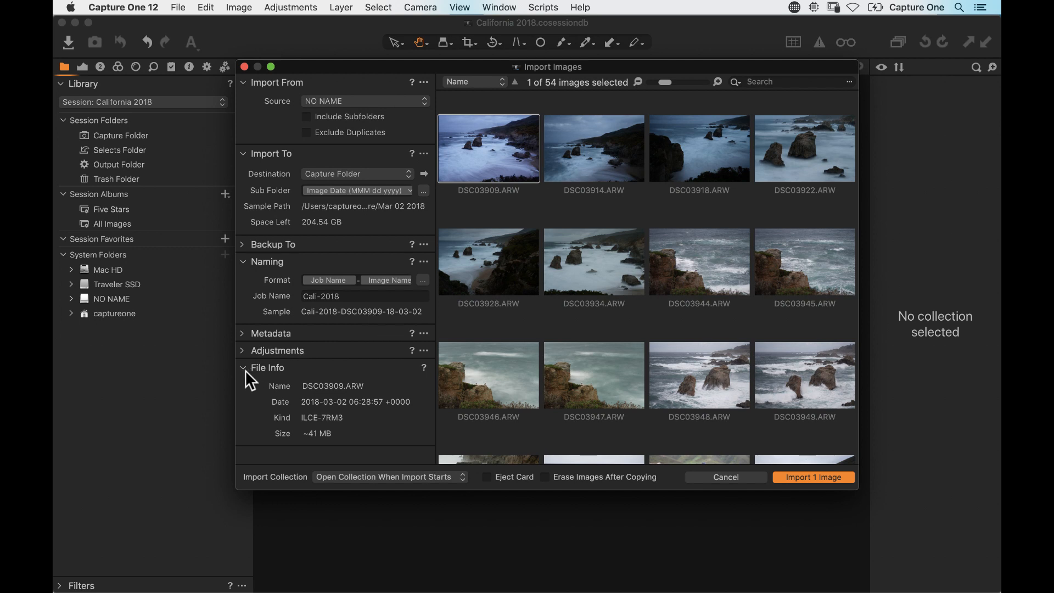
pyautogui.click(247, 348)
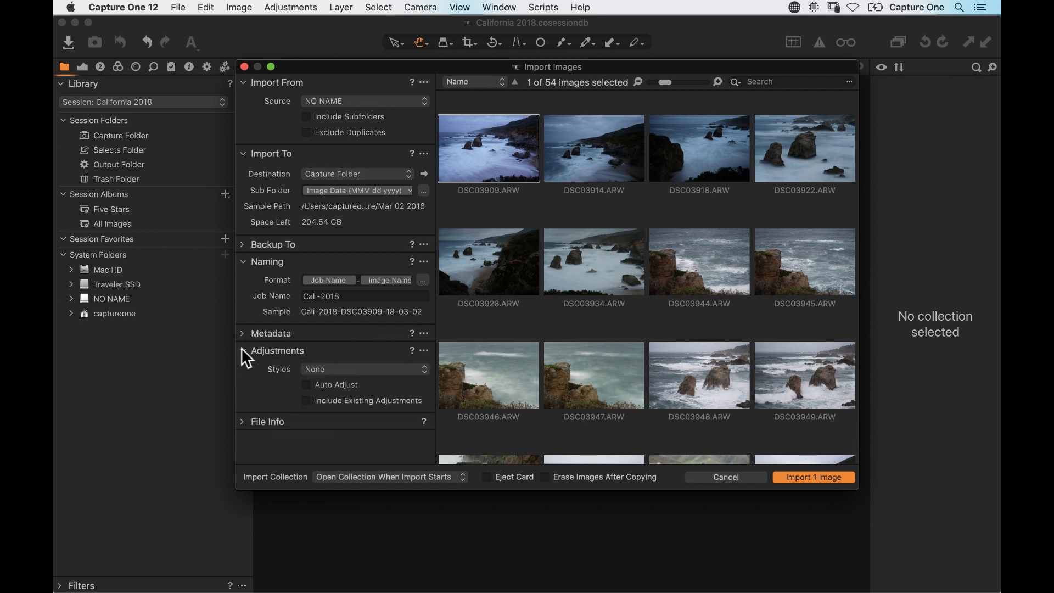
pyautogui.click(242, 350)
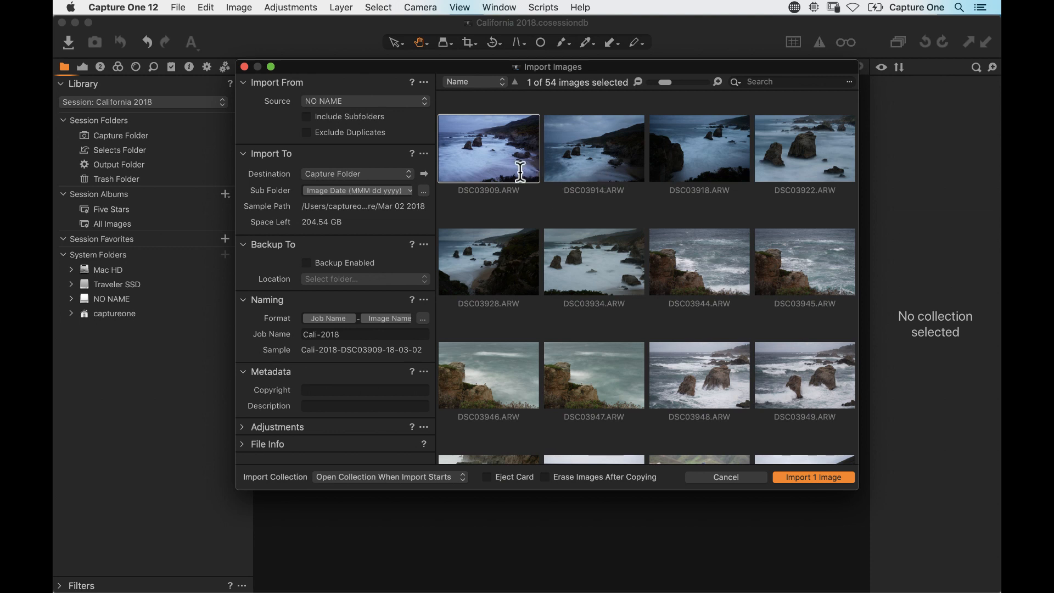
# Select all images on the card, import them into the session, and dismiss the album notice
pyautogui.press('super+a')
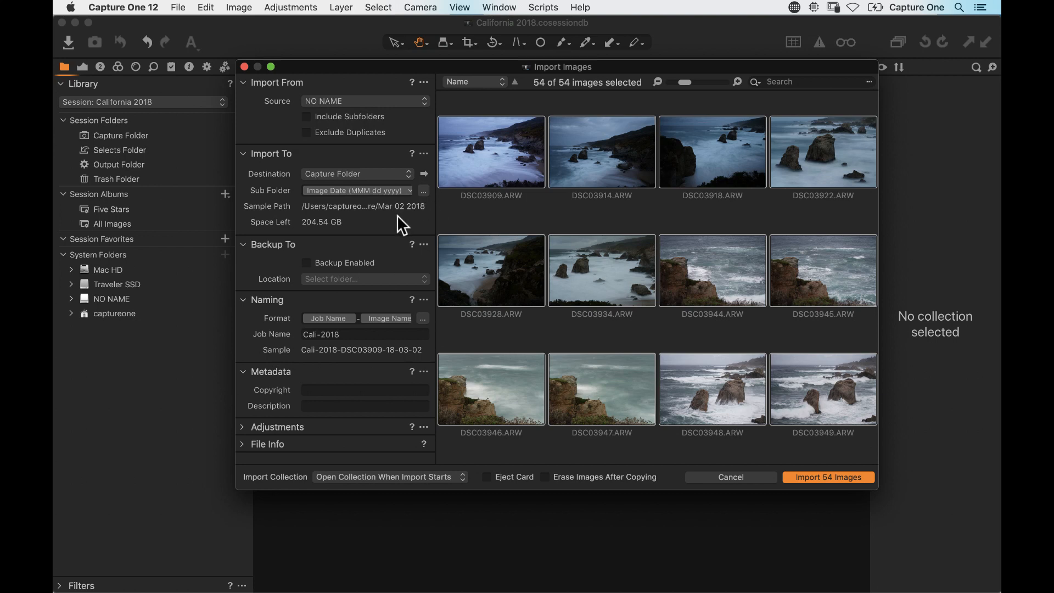
pyautogui.click(424, 299)
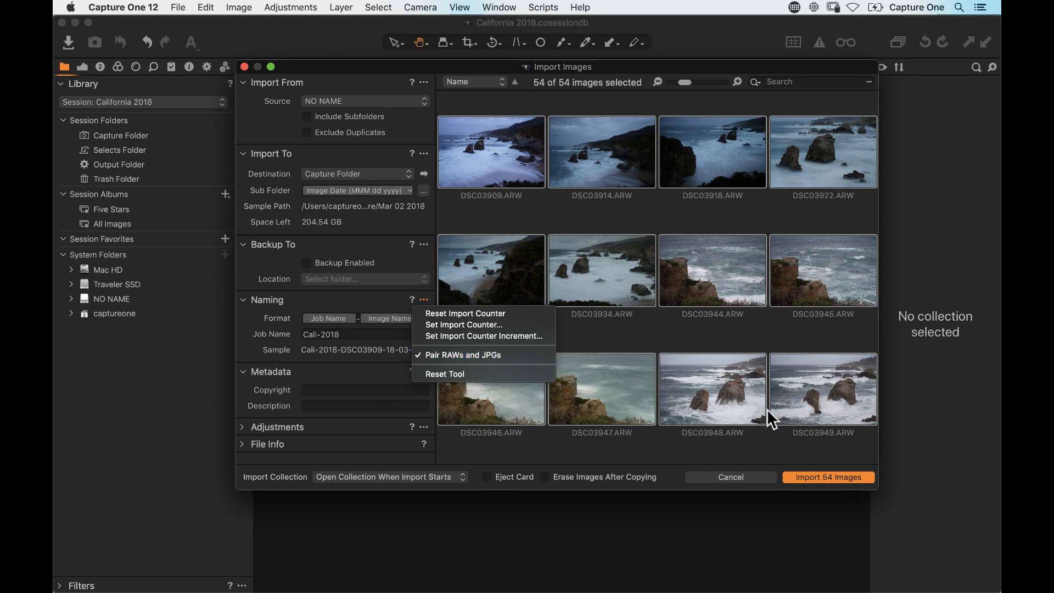
pyautogui.click(826, 480)
pyautogui.click(818, 479)
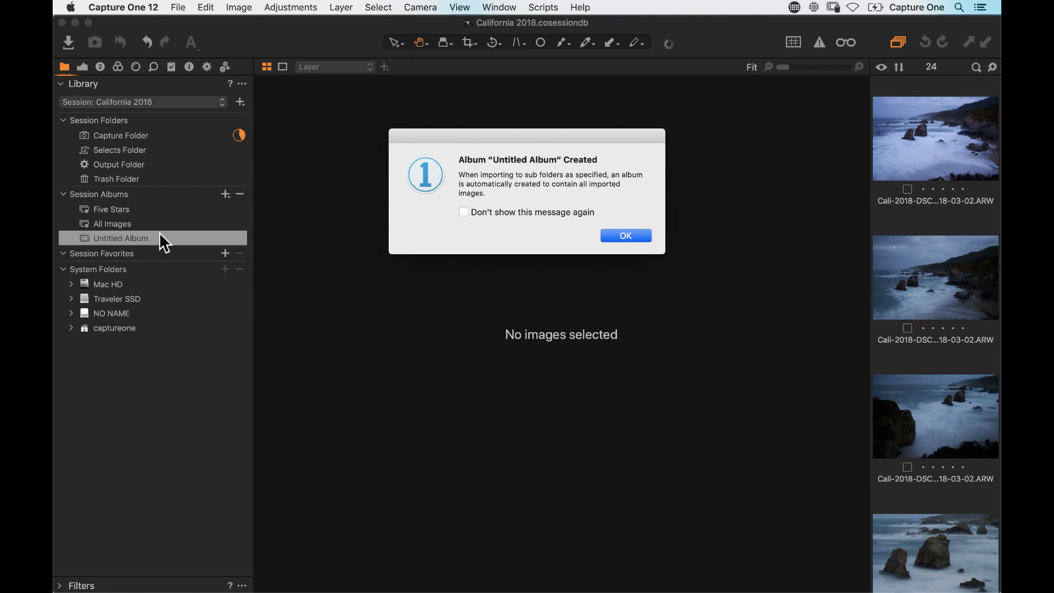
pyautogui.click(619, 235)
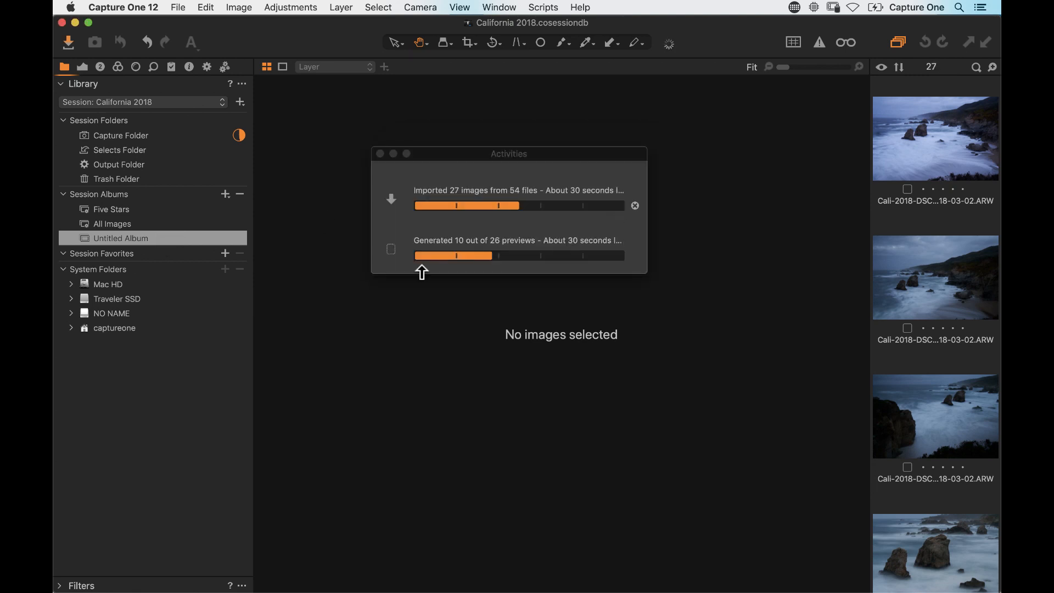
# Rename the Untitled Album session album as First Import
pyautogui.click(122, 238)
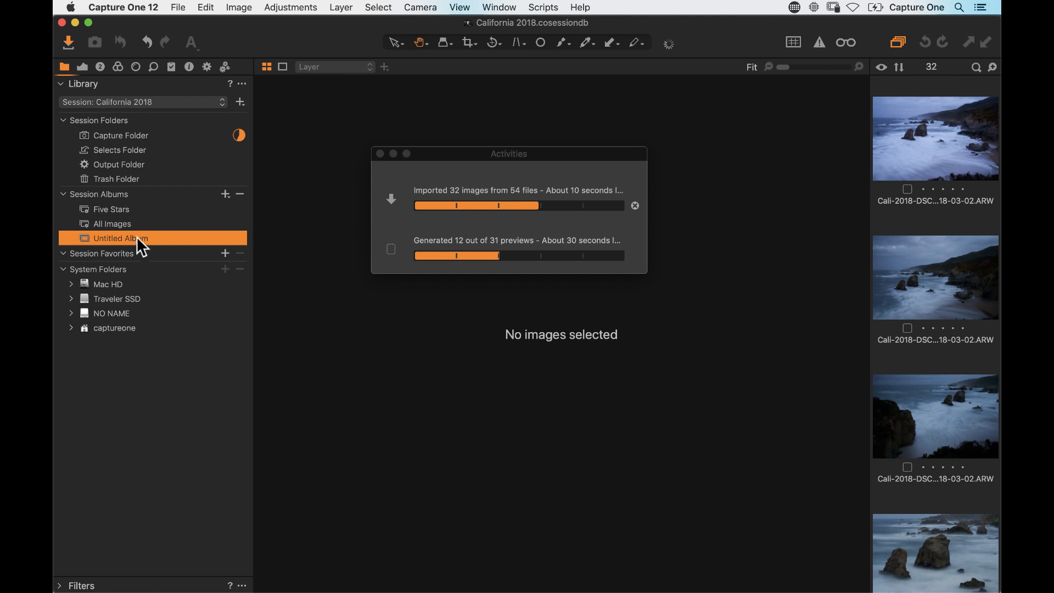
pyautogui.rightClick(136, 239)
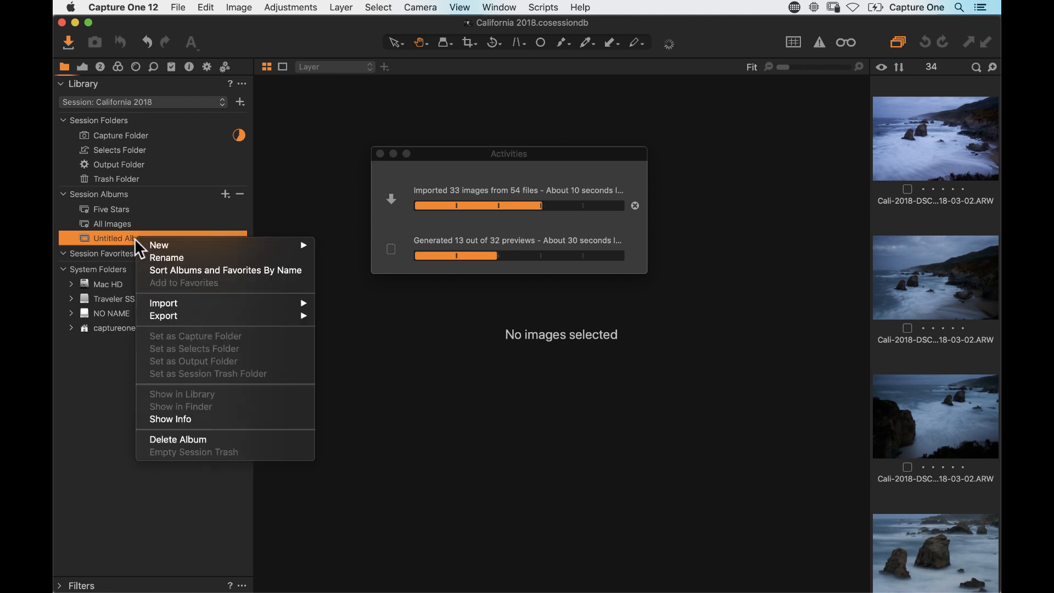
pyautogui.click(156, 258)
pyautogui.write('First ')
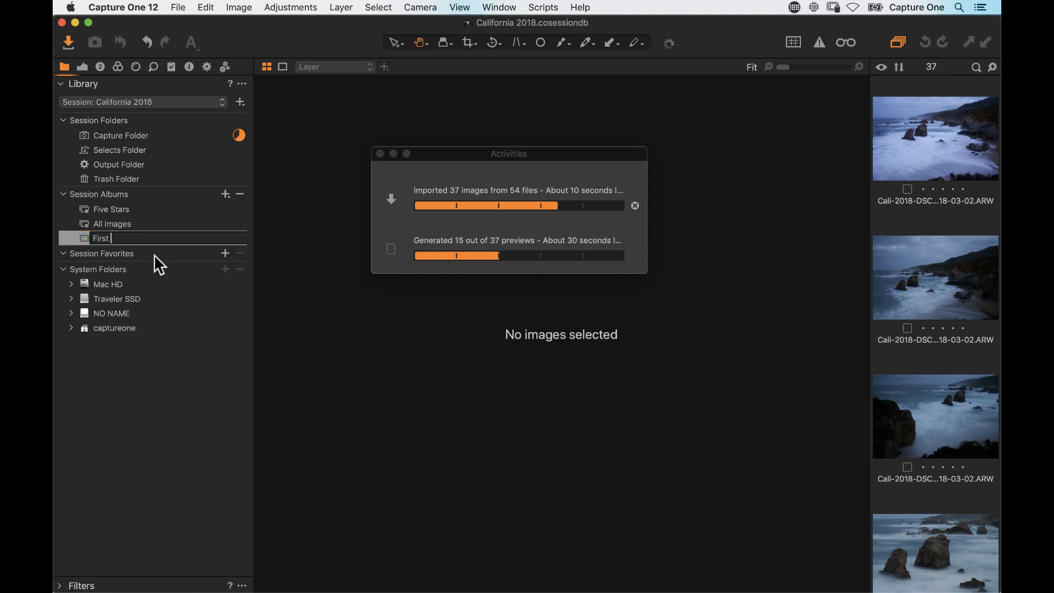
pyautogui.write('Import')
pyautogui.press('Return')
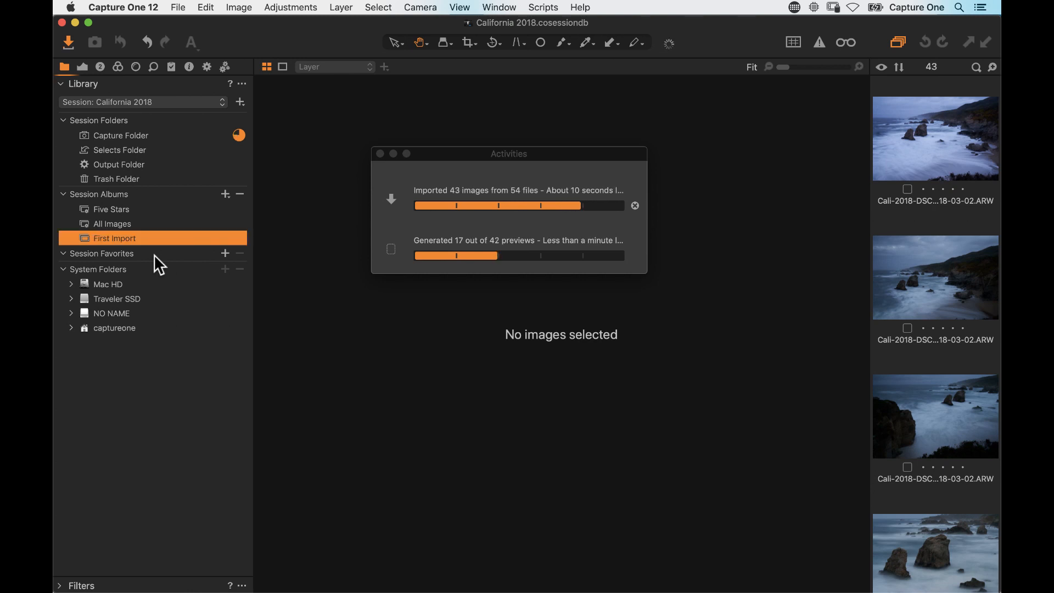
# Display the first imported image, and check the Mar 02, Mar 03 and Mar 04 2018 subfolders of the Capture folder in Finder
pyautogui.click(956, 145)
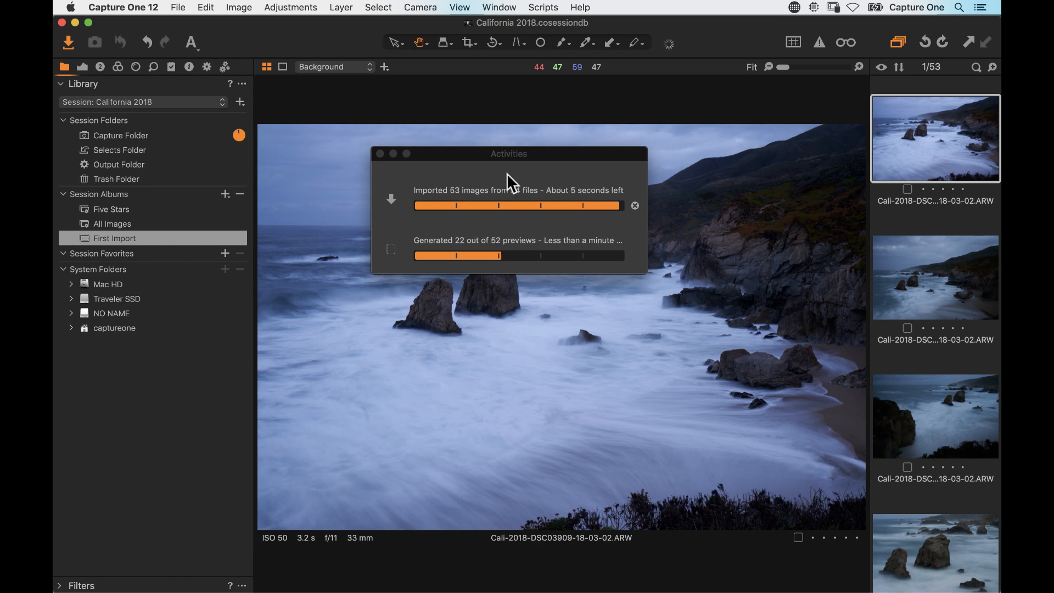
pyautogui.press('super+Tab')
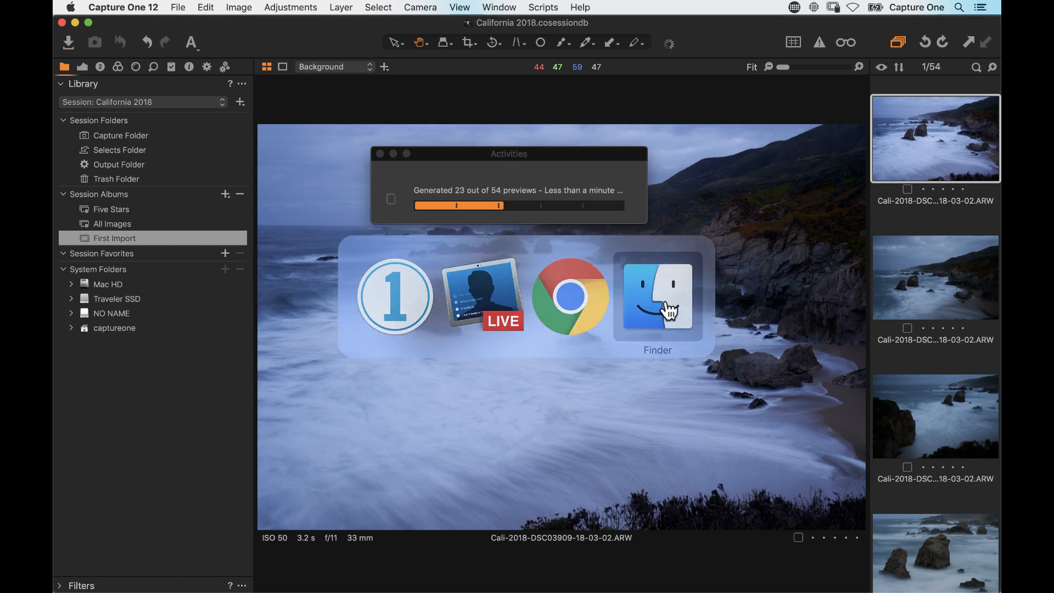
pyautogui.click(670, 310)
pyautogui.click(723, 131)
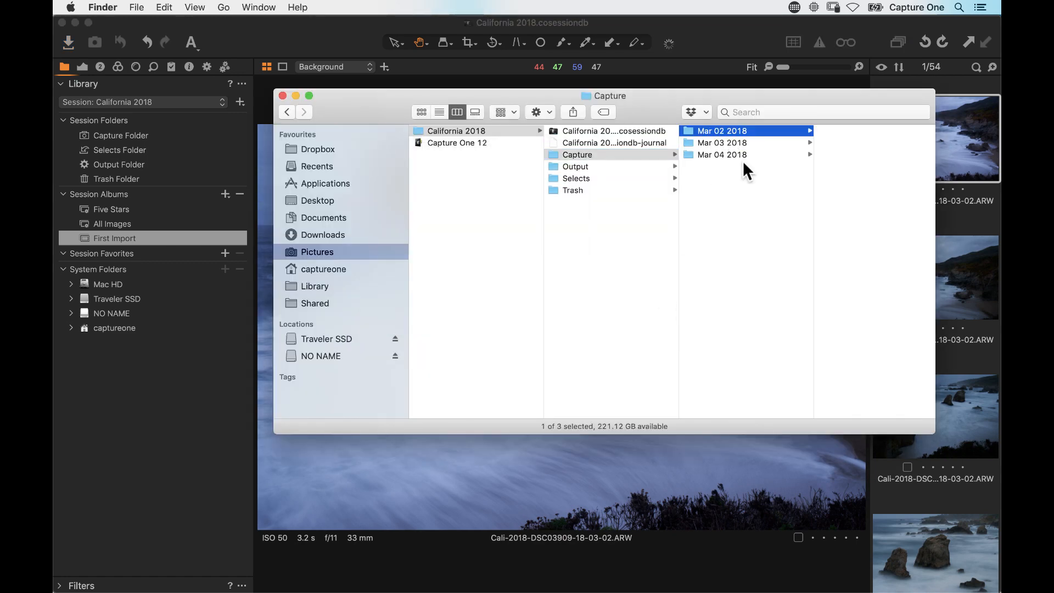
pyautogui.click(711, 142)
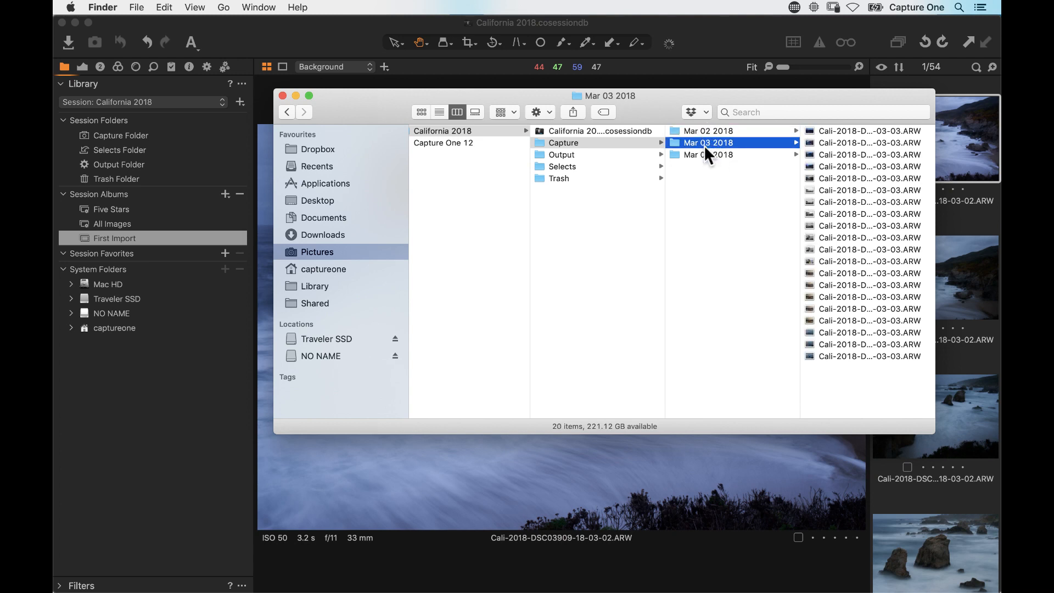
pyautogui.click(707, 154)
pyautogui.click(716, 131)
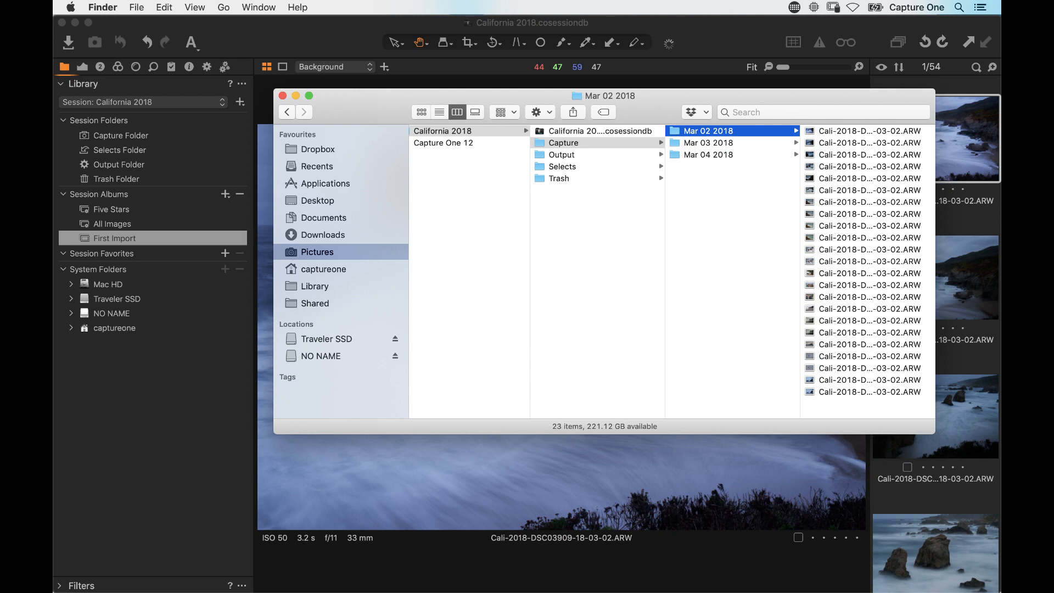
pyautogui.press('Right')
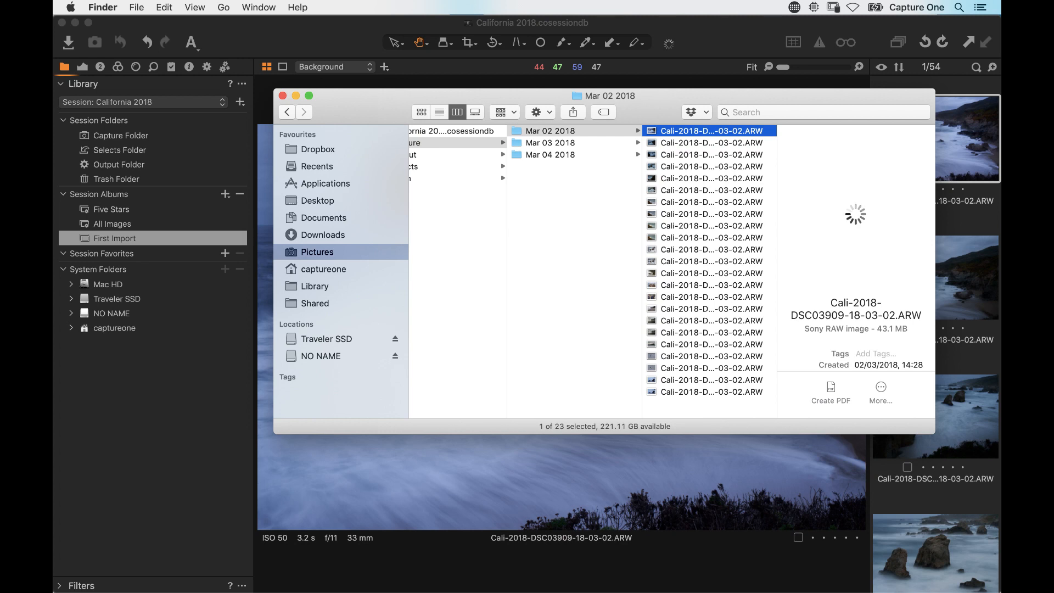
pyautogui.press('Left')
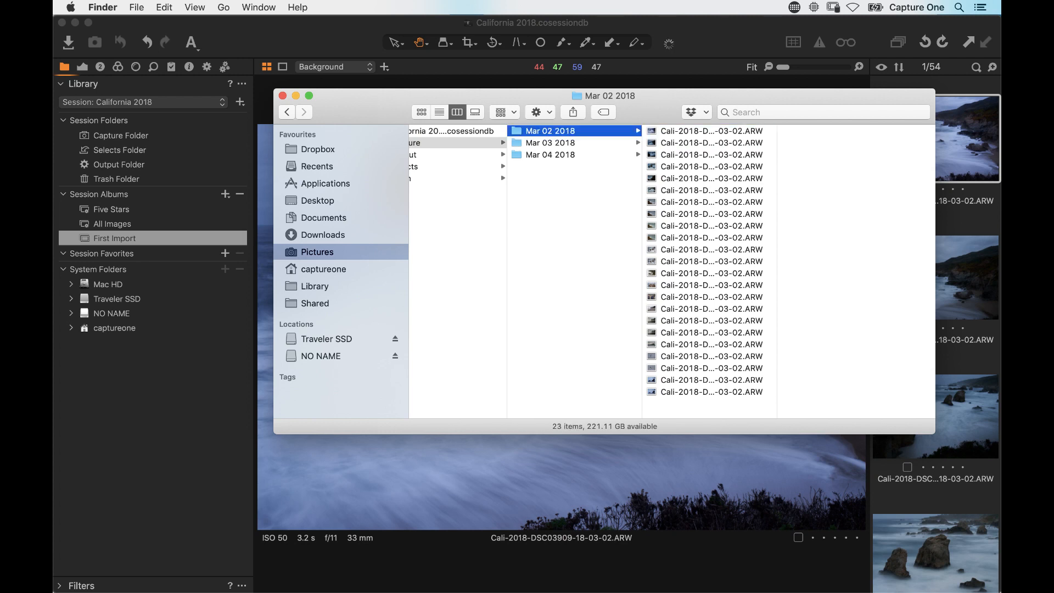
pyautogui.press('Left')
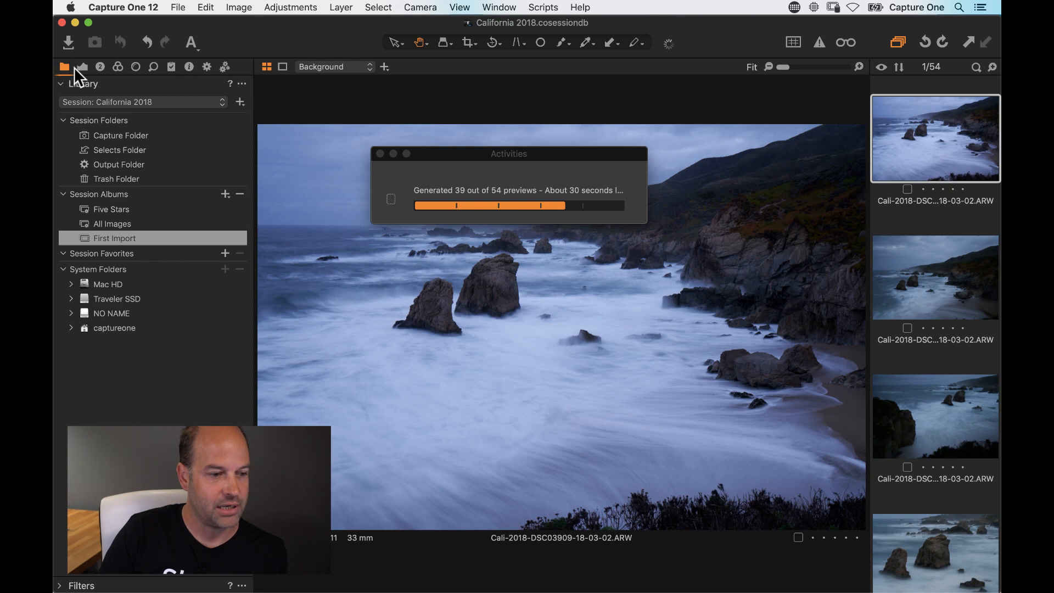
# Review the import settings for the NO NAME card in Capture One and close them without importing
pyautogui.click(70, 41)
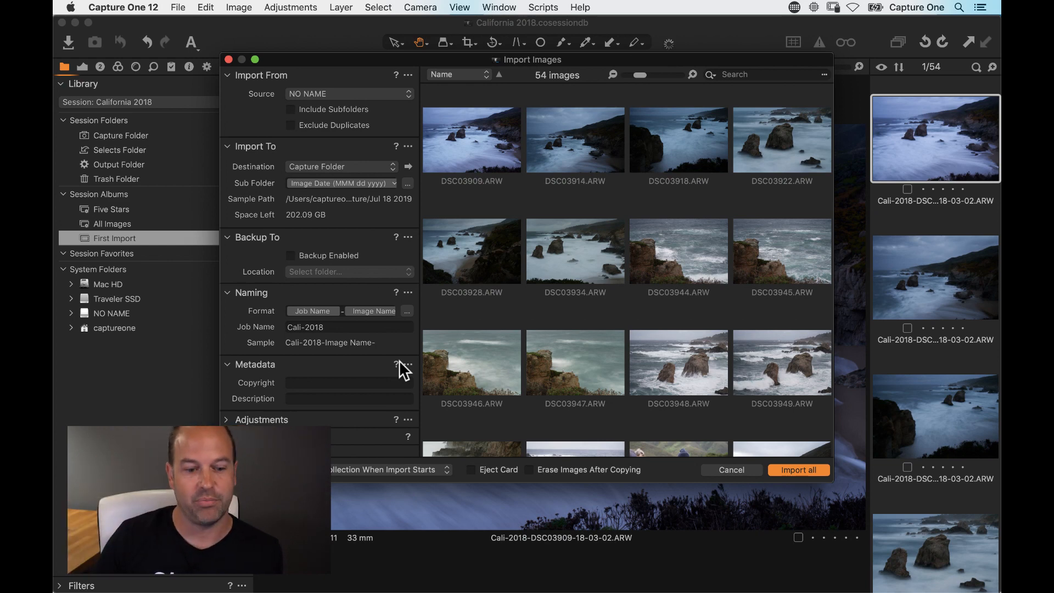
pyautogui.click(729, 471)
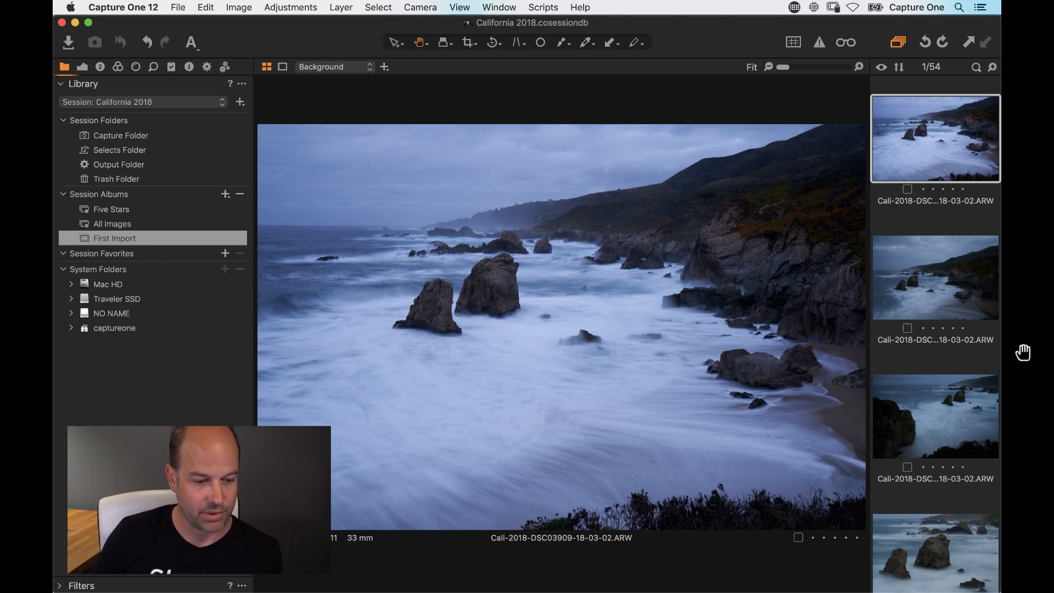
# Switch to Finder and eject the NO NAME card
pyautogui.moveTo(488, 583)
pyautogui.click(292, 574)
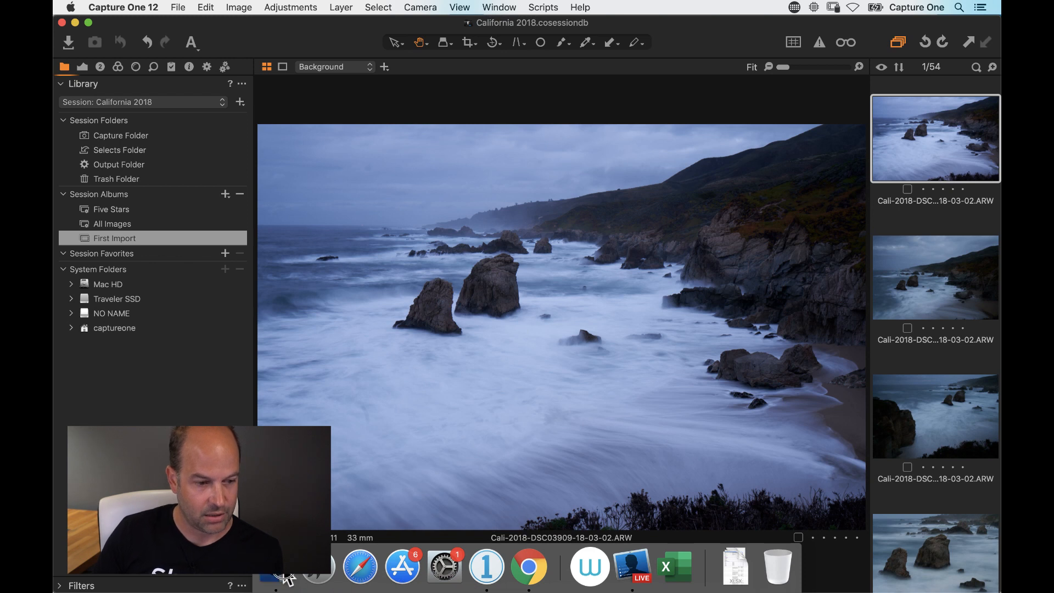
pyautogui.click(395, 357)
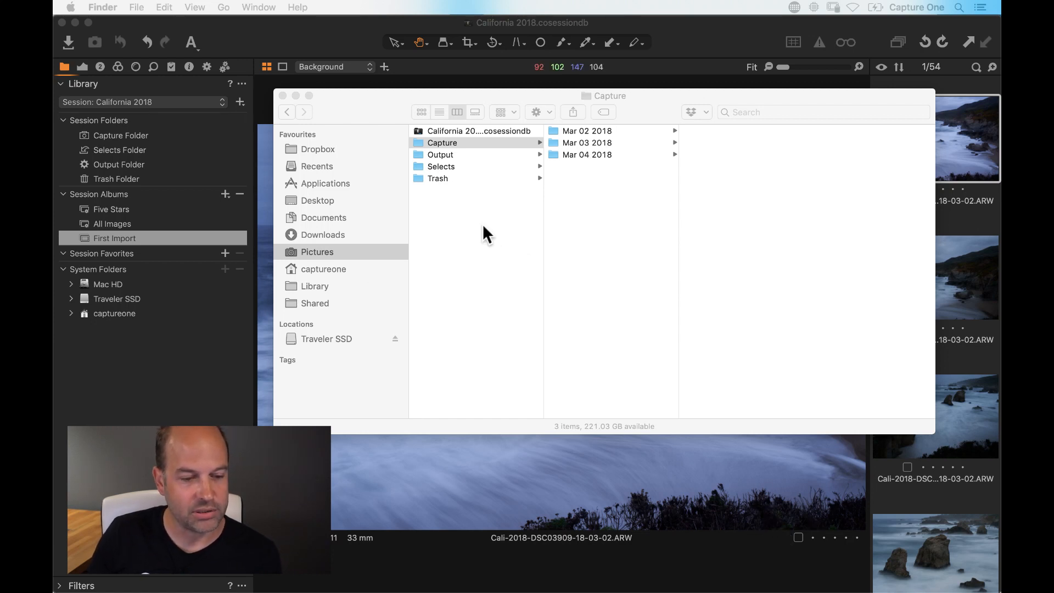
# Add the Mar 02 2018, Mar 03 2018 and Mar 04 2018 Capture subfolders from Finder to the Session Favorites in Capture One
pyautogui.click(611, 245)
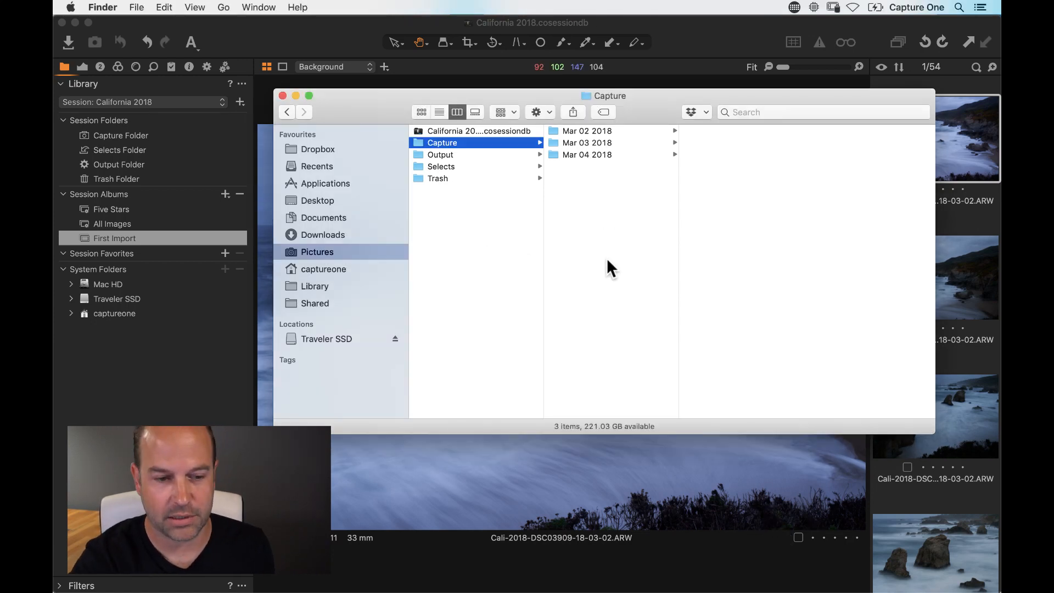
pyautogui.press('super+Tab')
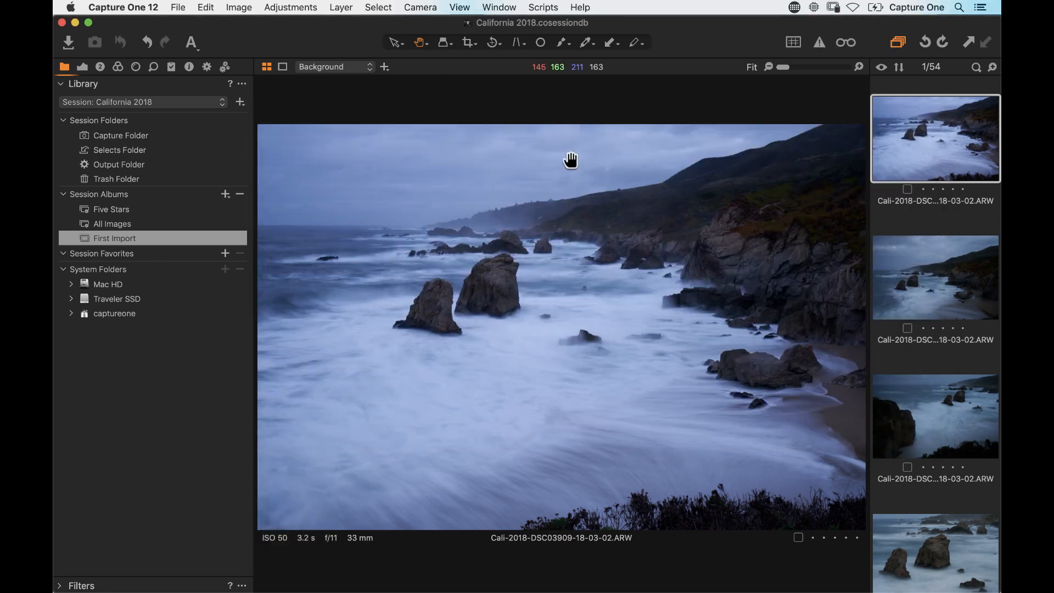
pyautogui.press('super+Tab')
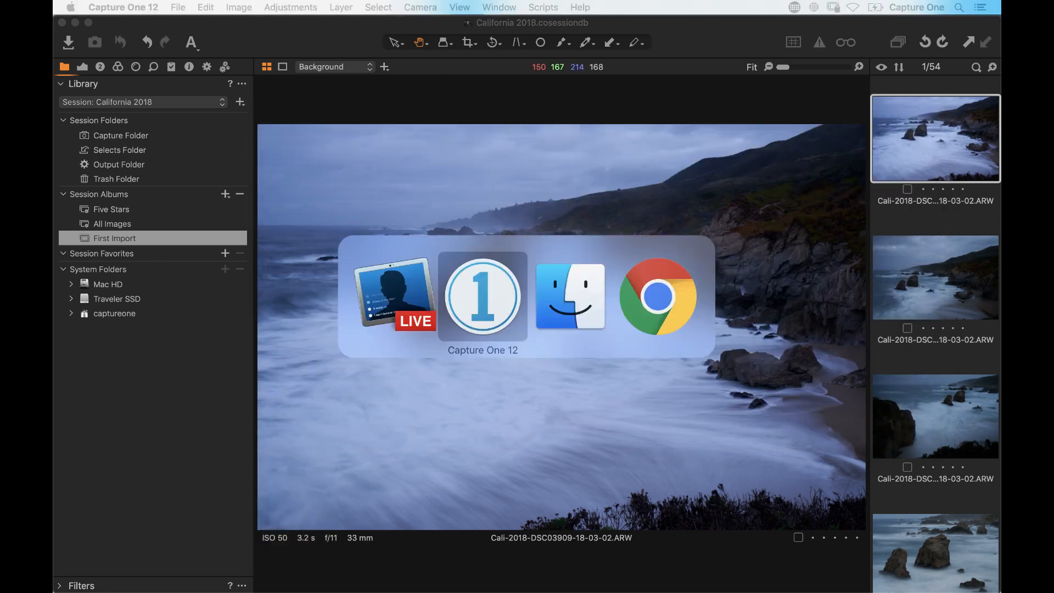
pyautogui.press('super+Tab')
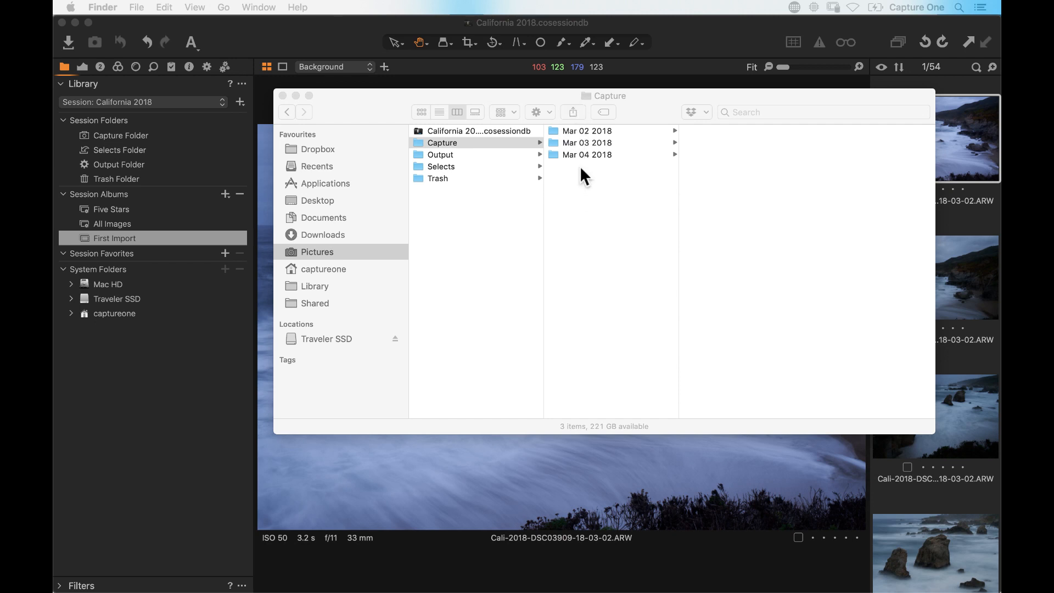
pyautogui.click(585, 186)
pyautogui.moveTo(577, 182); pyautogui.dragTo(114, 268)
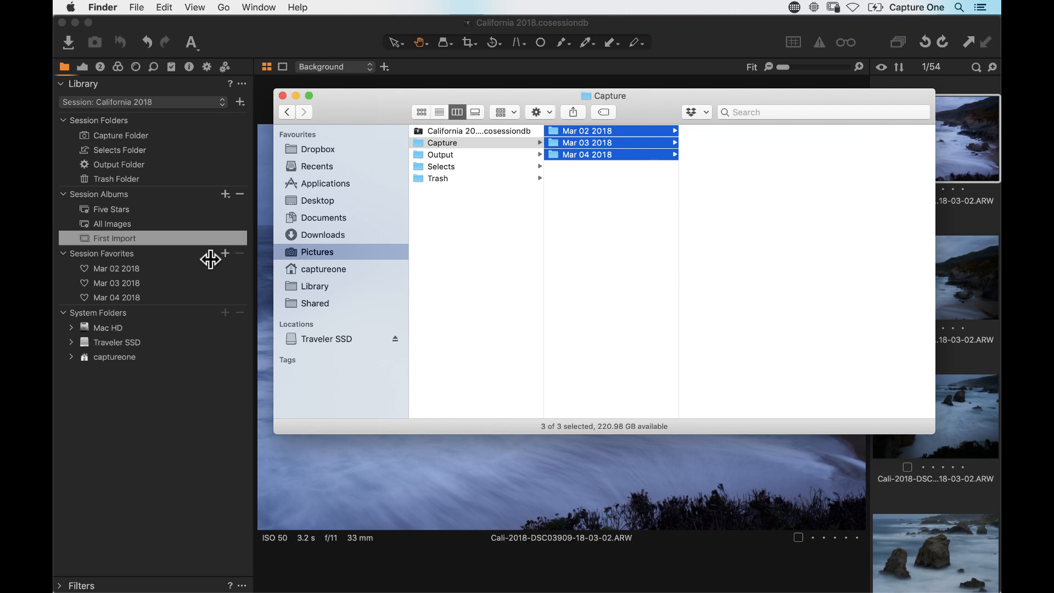
# Show the Mar 02 2018 favorite's images and hide the Viewer so that only the image browser is displayed
pyautogui.click(148, 275)
pyautogui.click(136, 269)
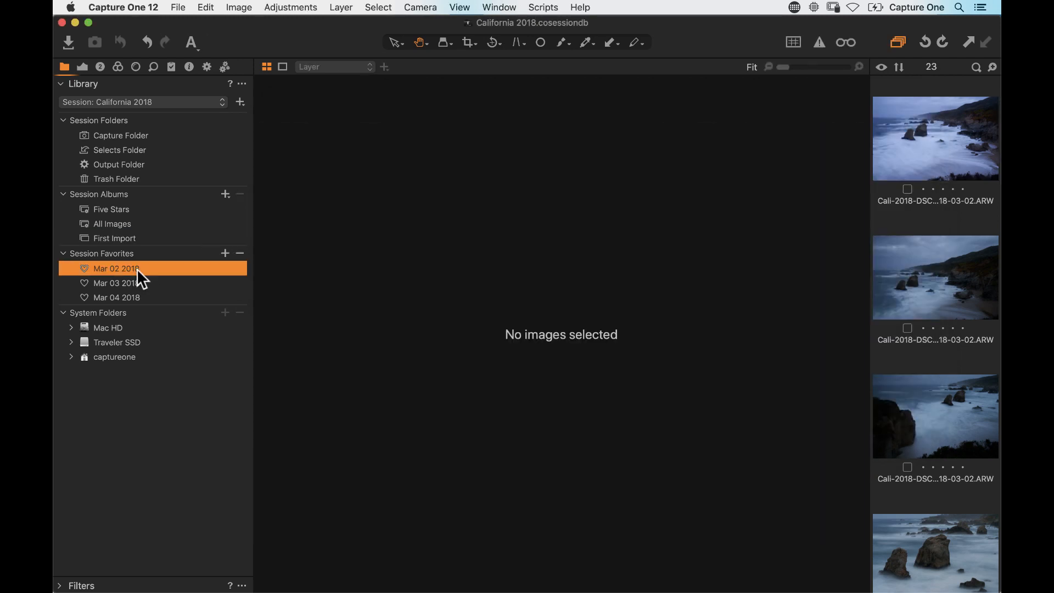
pyautogui.click(457, 8)
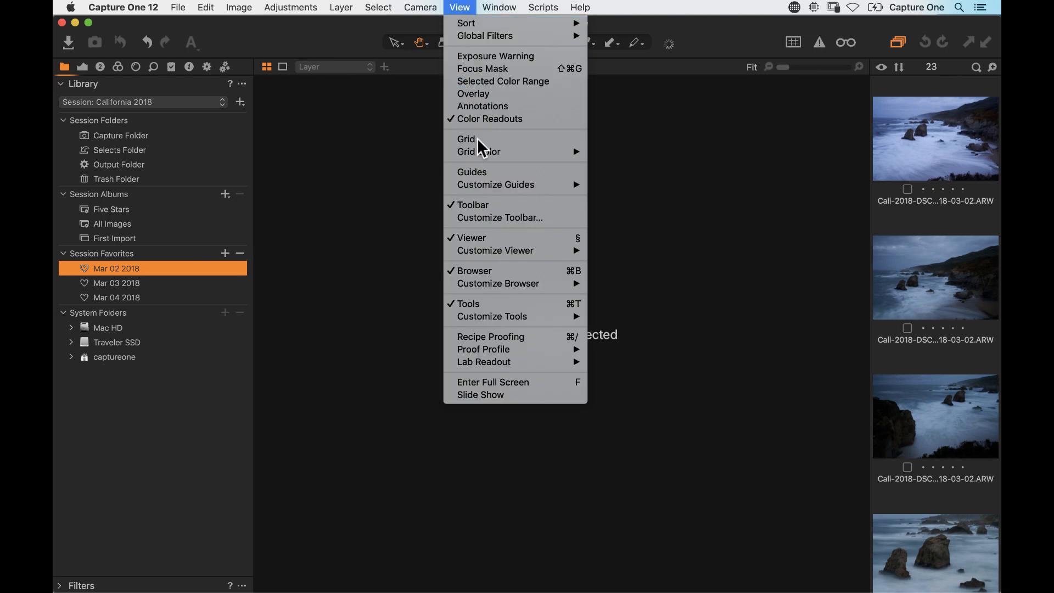
pyautogui.click(486, 238)
# Browse the images in the Mar 03 2018, Mar 04 2018 and Mar 02 2018 session favorites
pyautogui.click(145, 282)
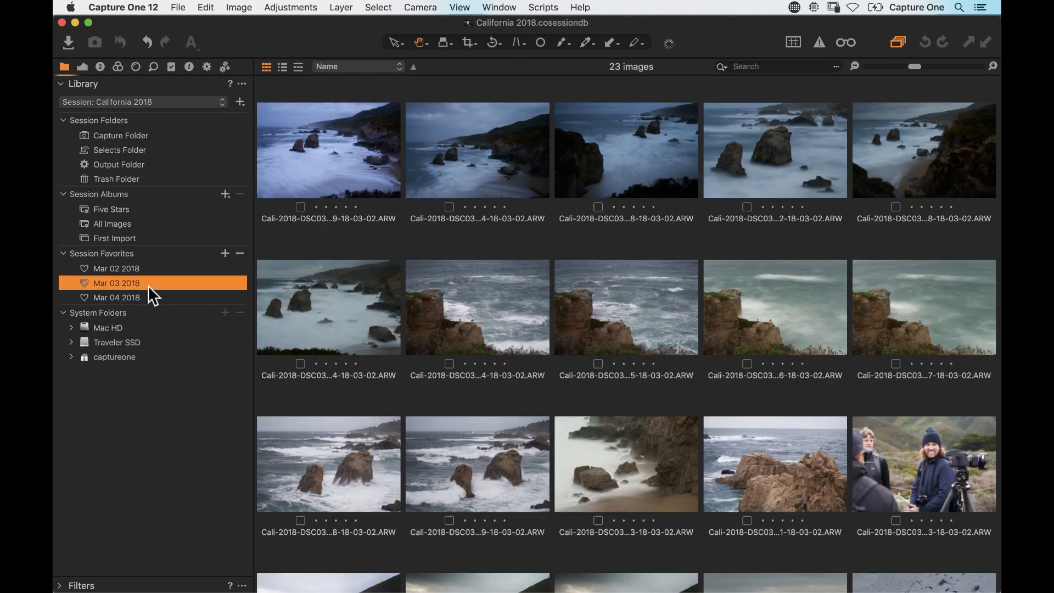
pyautogui.click(146, 297)
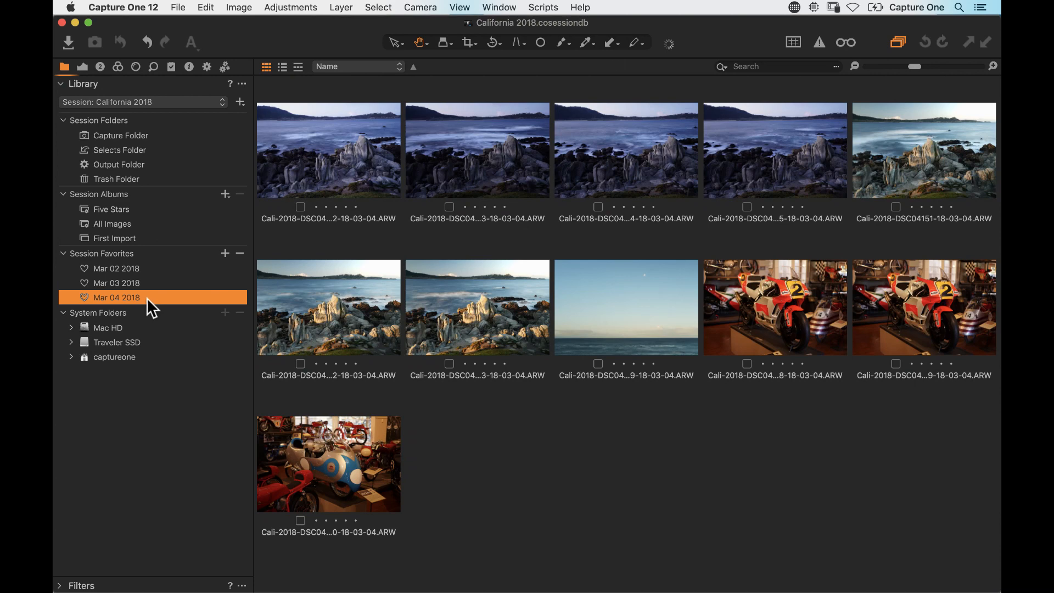
pyautogui.click(135, 282)
pyautogui.click(133, 267)
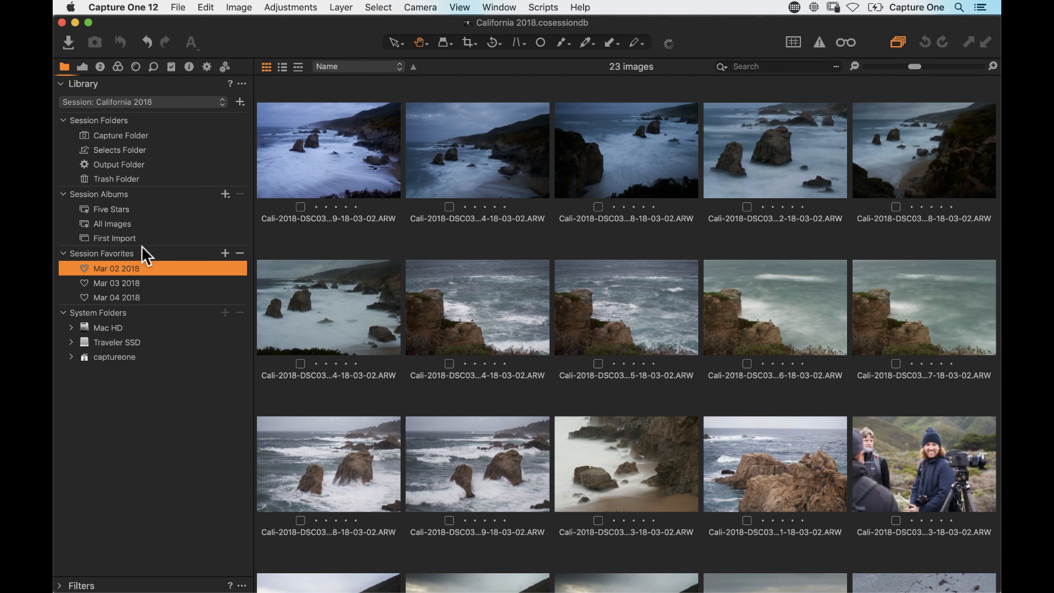
# Browse the All Images and Five Stars session albums, and finish on the First Import album
pyautogui.click(121, 224)
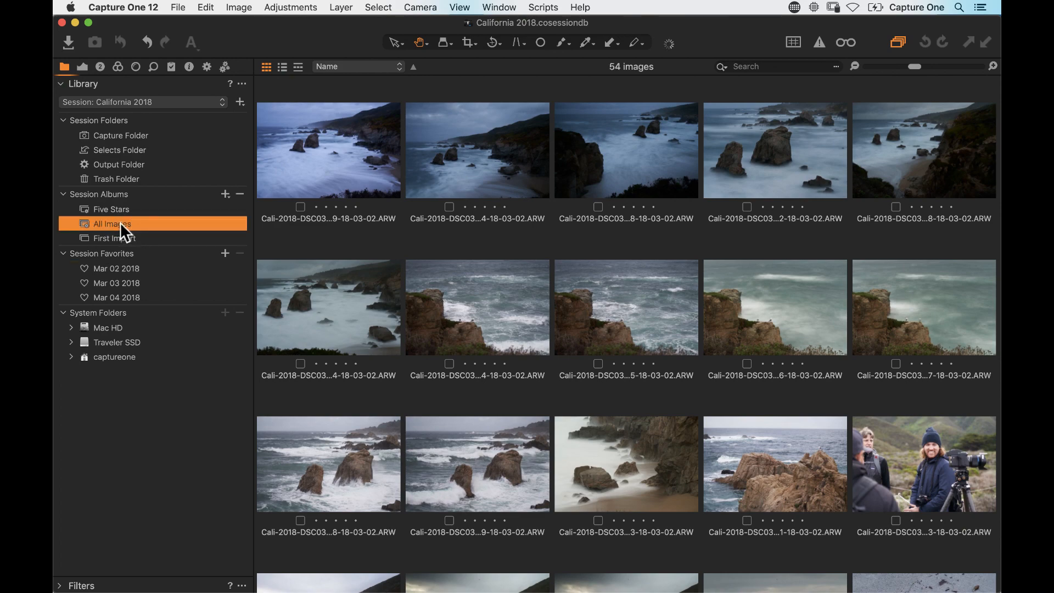
pyautogui.scroll(-5, 348, 296)
pyautogui.scroll(5, 324, 242)
pyautogui.click(122, 210)
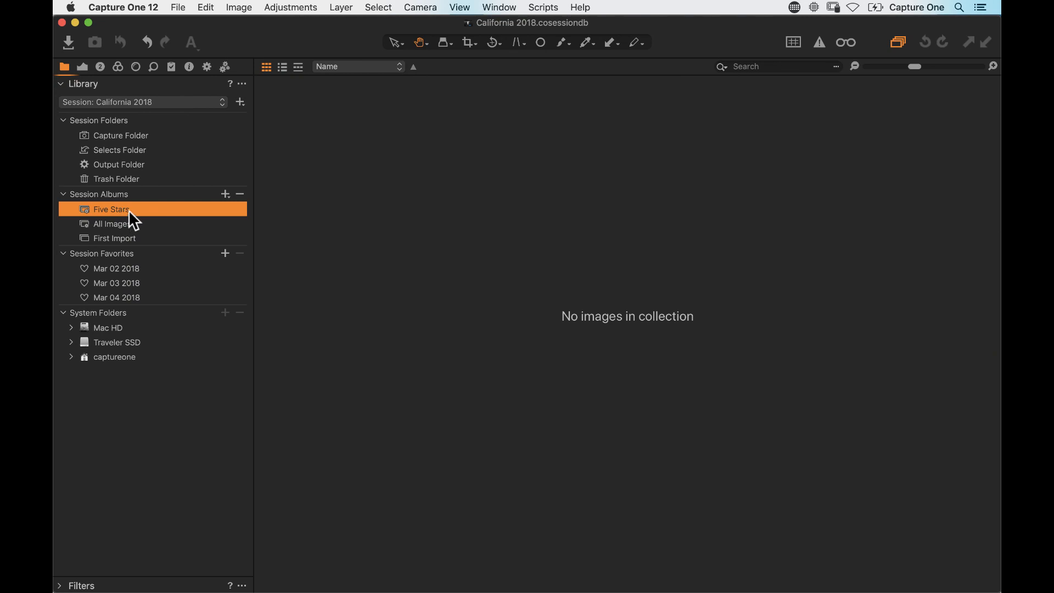
pyautogui.click(127, 225)
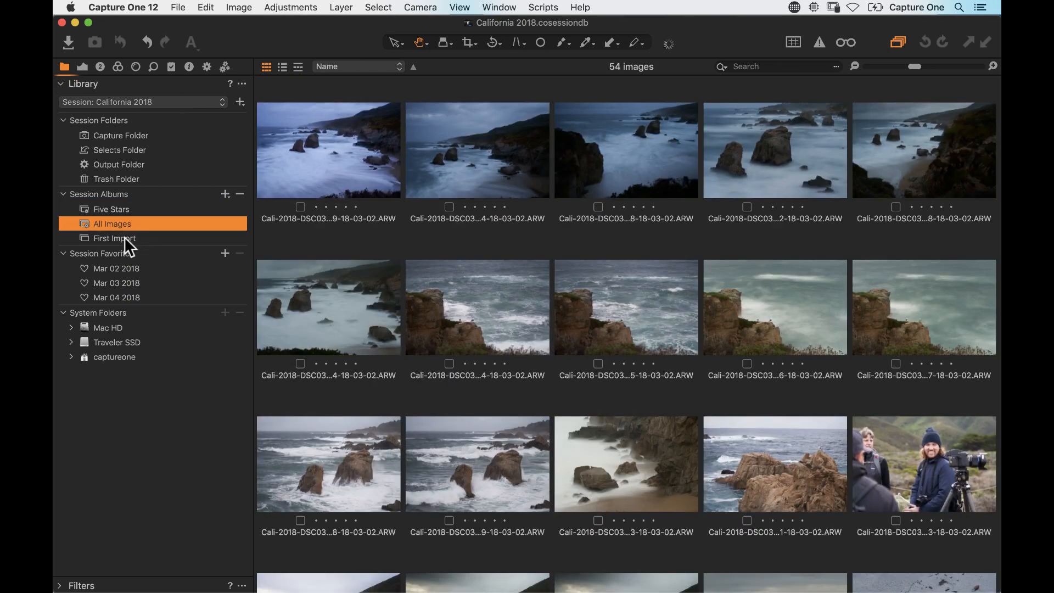
pyautogui.click(125, 238)
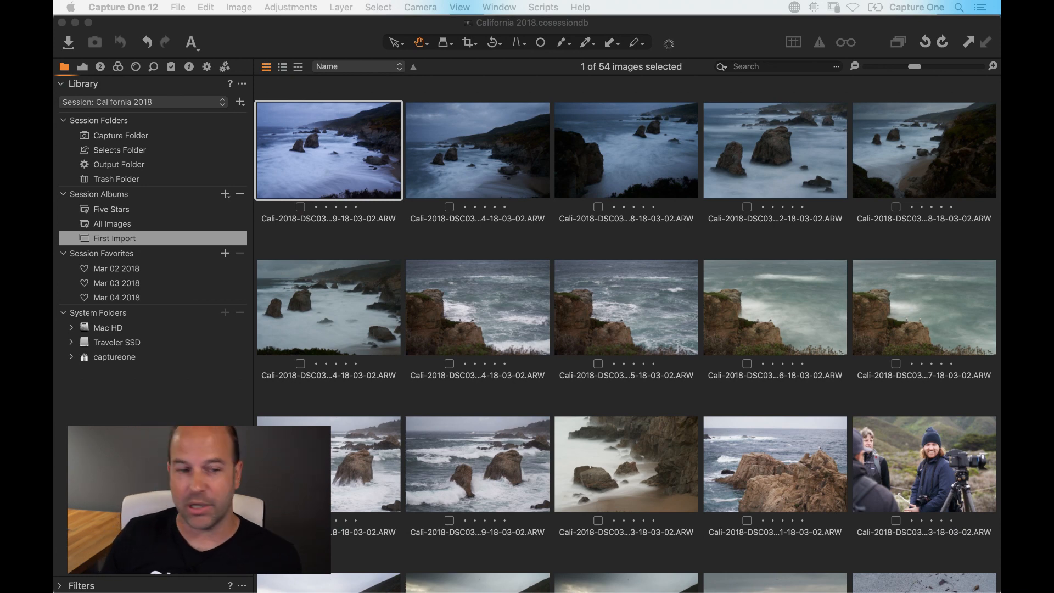
# Preview the images available for import from the ABA Fujifilm source and cancel the import
pyautogui.click(253, 31)
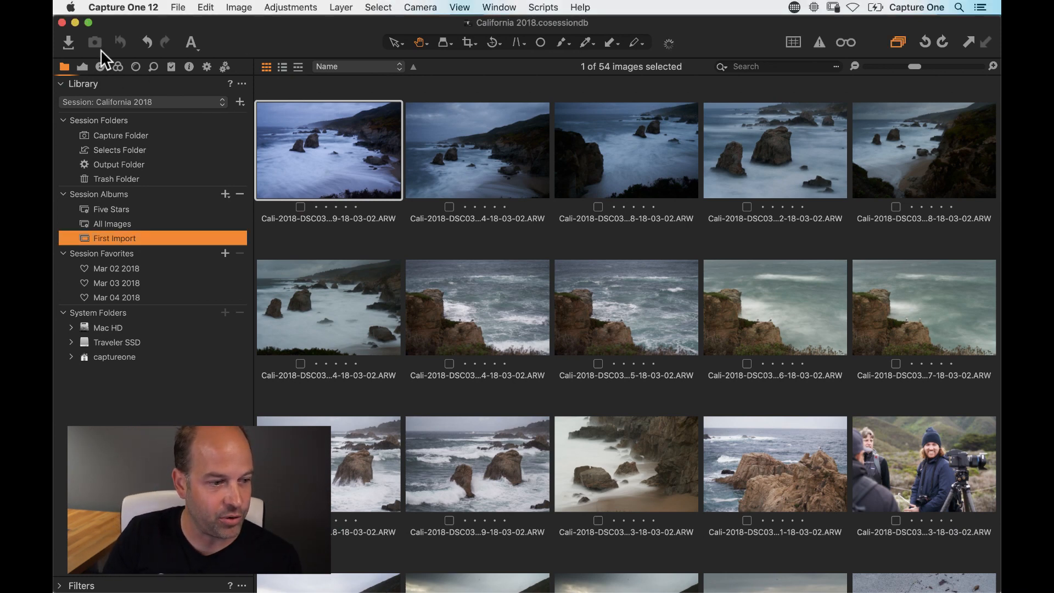
pyautogui.click(70, 46)
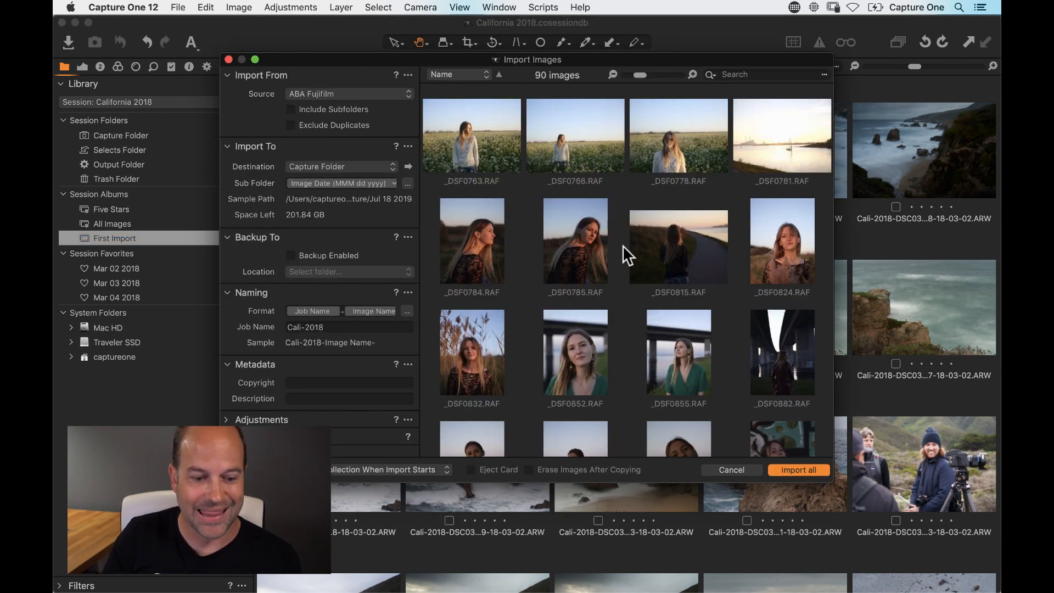
pyautogui.click(730, 468)
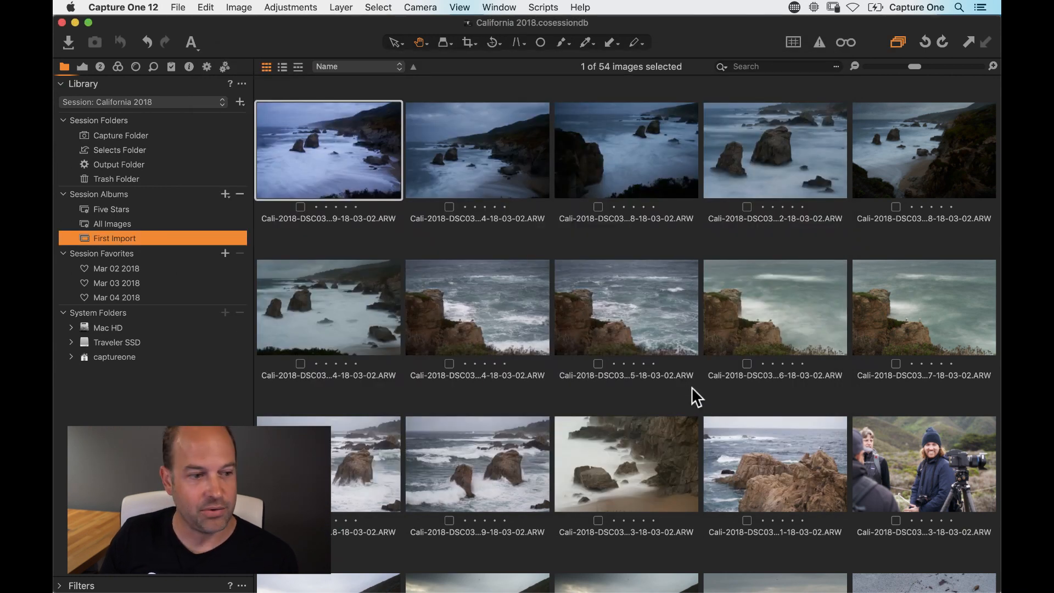
# Review the Keywords and Metadata tools and the options for creating a keyword library, without creating one
pyautogui.click(190, 66)
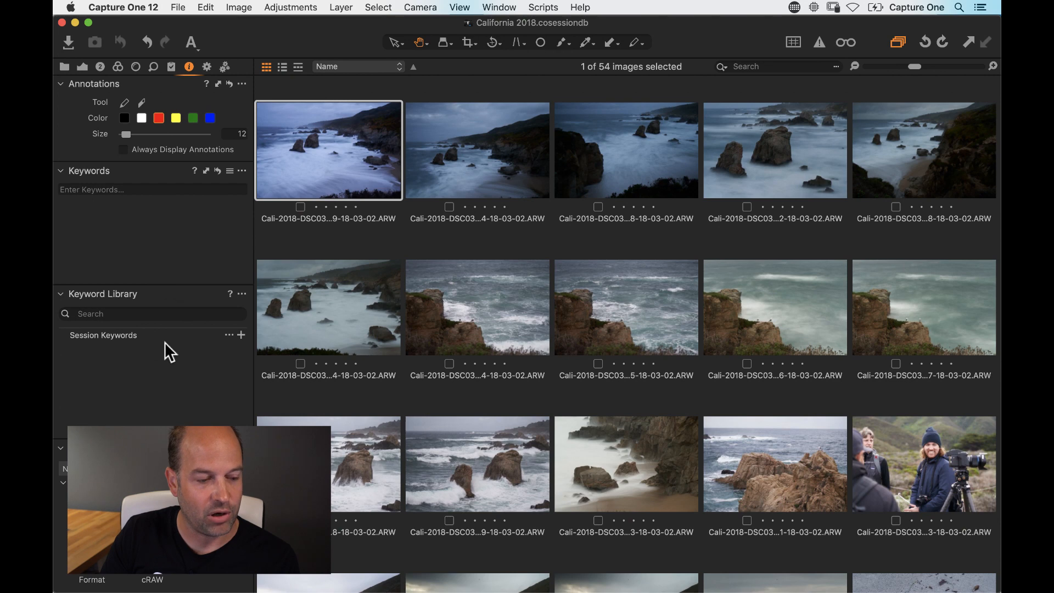
pyautogui.click(241, 295)
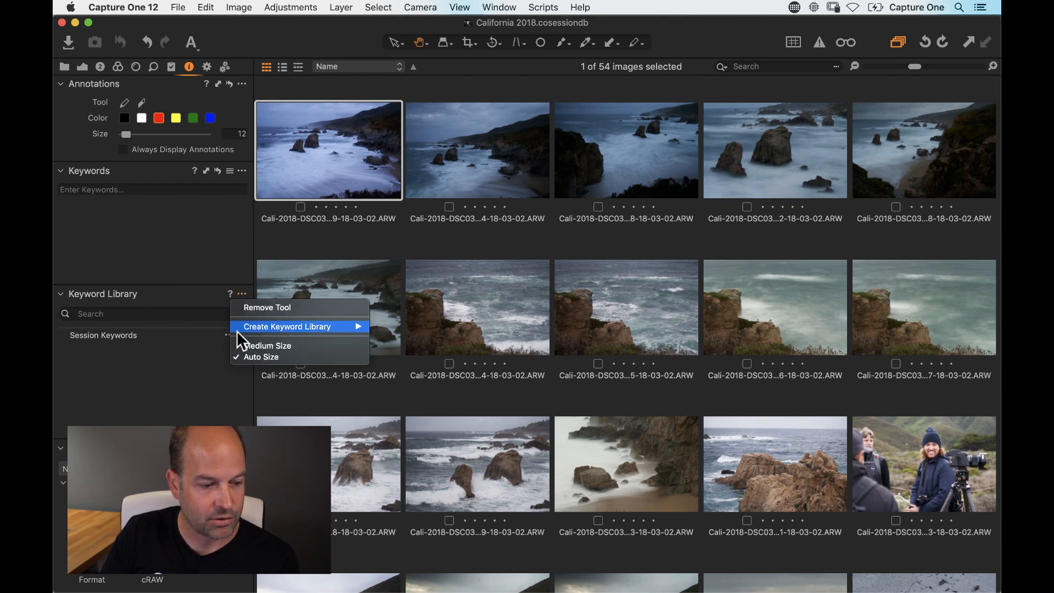
pyautogui.moveTo(242, 327)
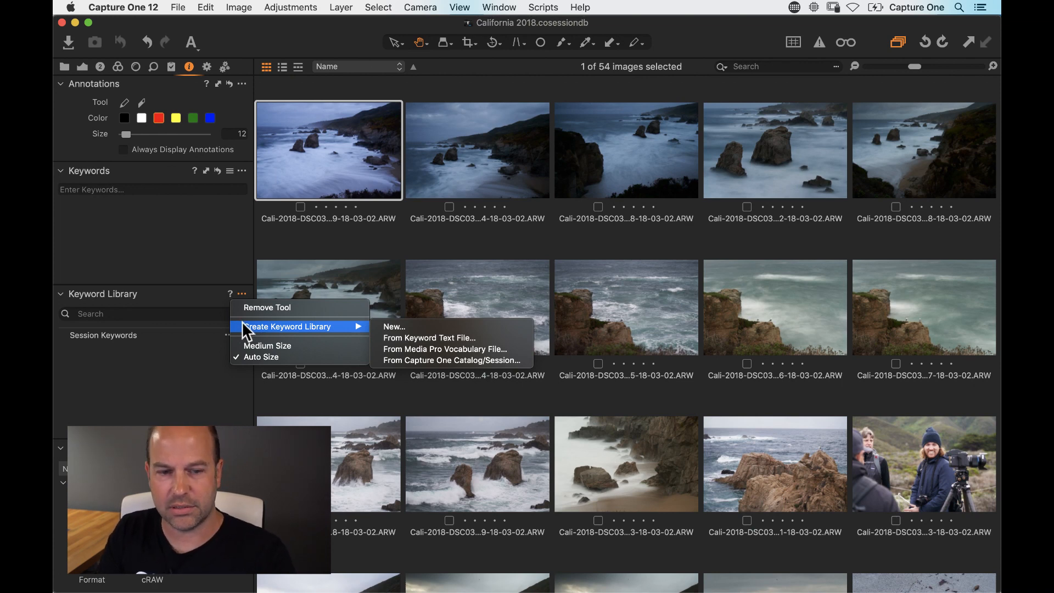
pyautogui.click(242, 295)
pyautogui.click(242, 295)
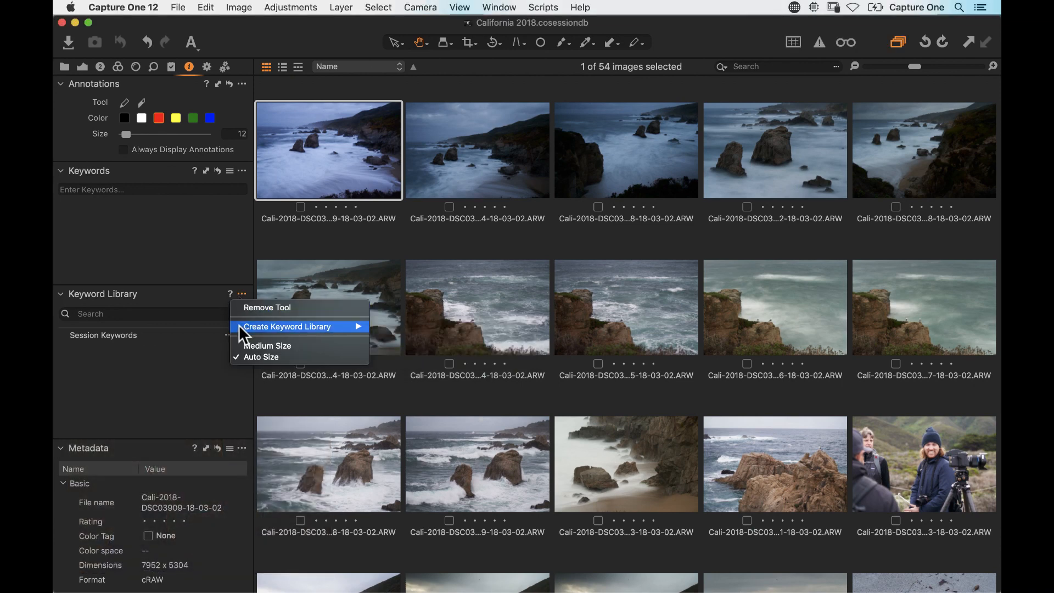
pyautogui.moveTo(242, 327)
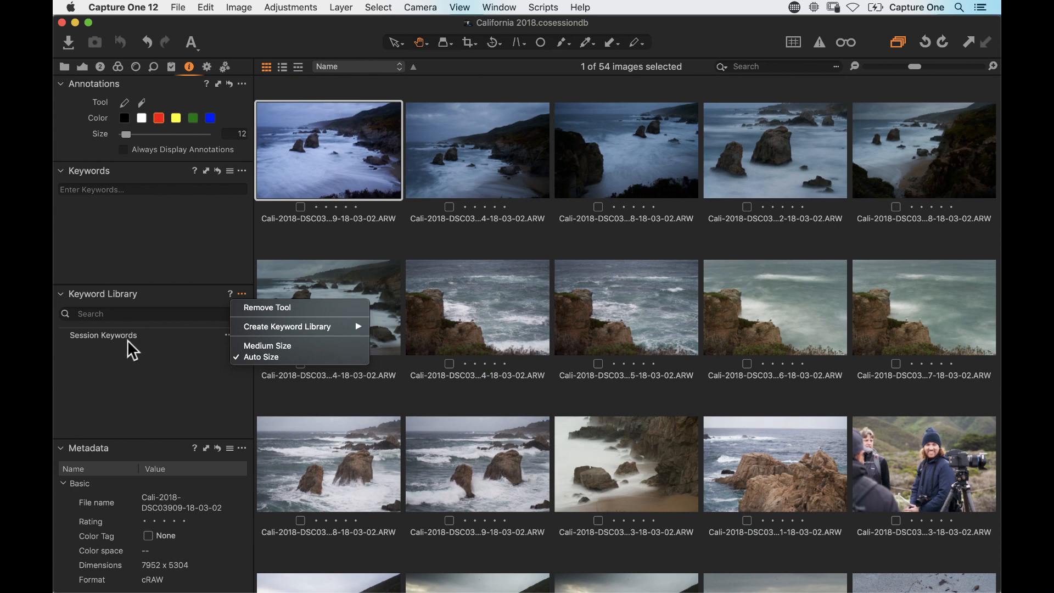
pyautogui.click(147, 241)
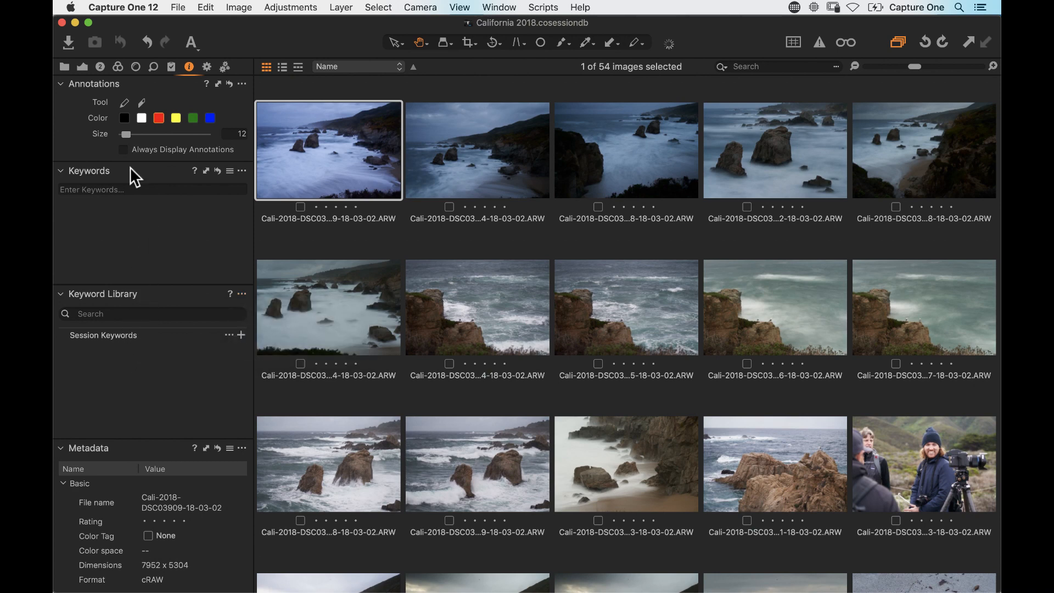
# Look through the Mar 02, 03 and 04 2018 favorites, then show the All Images album with its first image open in the viewer
pyautogui.click(63, 66)
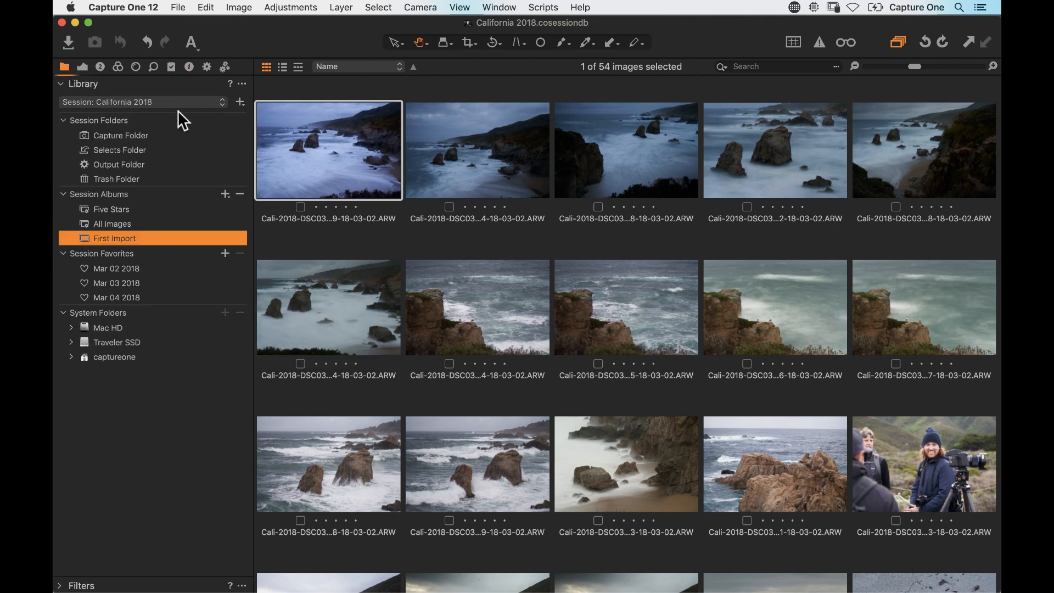
pyautogui.doubleClick(315, 206)
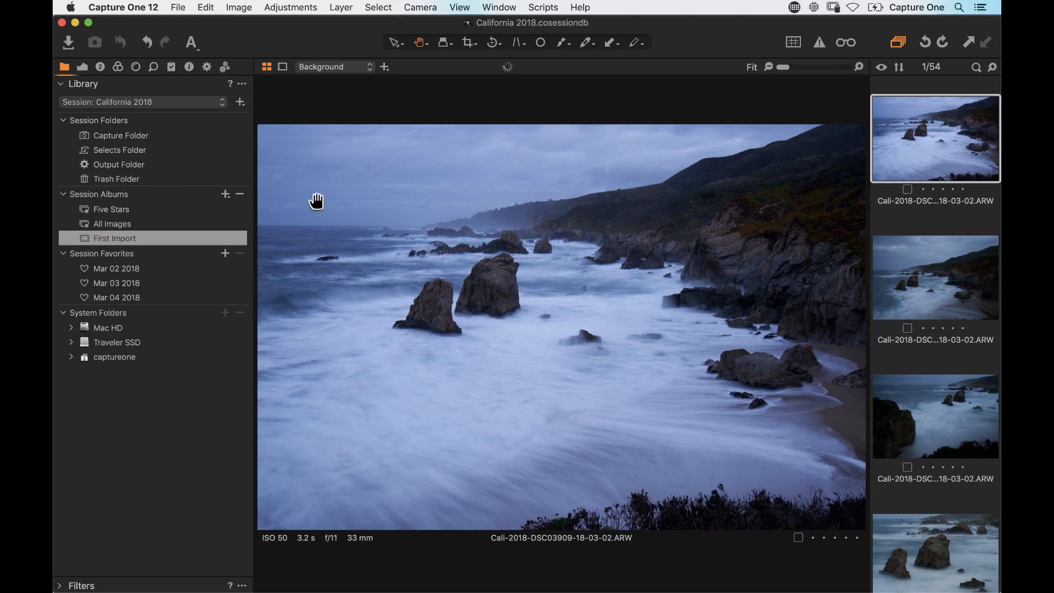
pyautogui.click(128, 268)
pyautogui.click(127, 285)
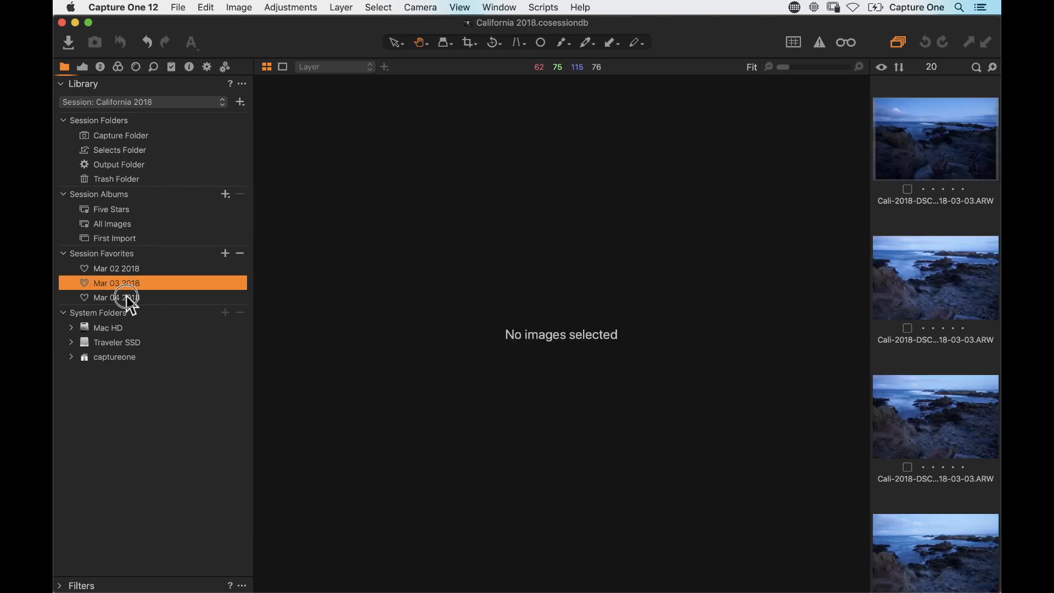
pyautogui.click(126, 298)
pyautogui.click(117, 223)
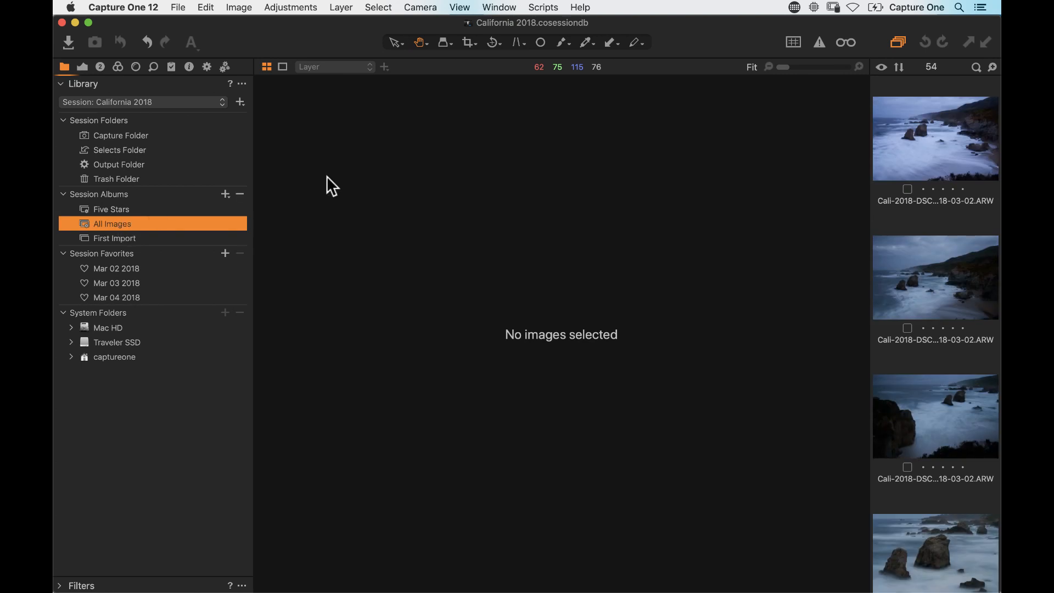
pyautogui.click(919, 141)
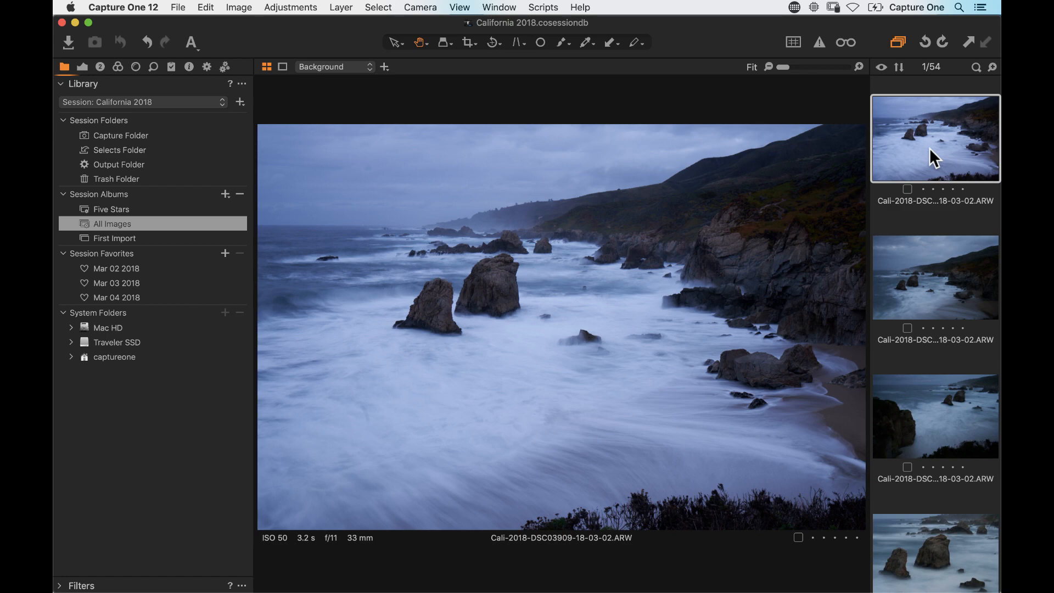
pyautogui.press('super+Right')
pyautogui.press('super+Left')
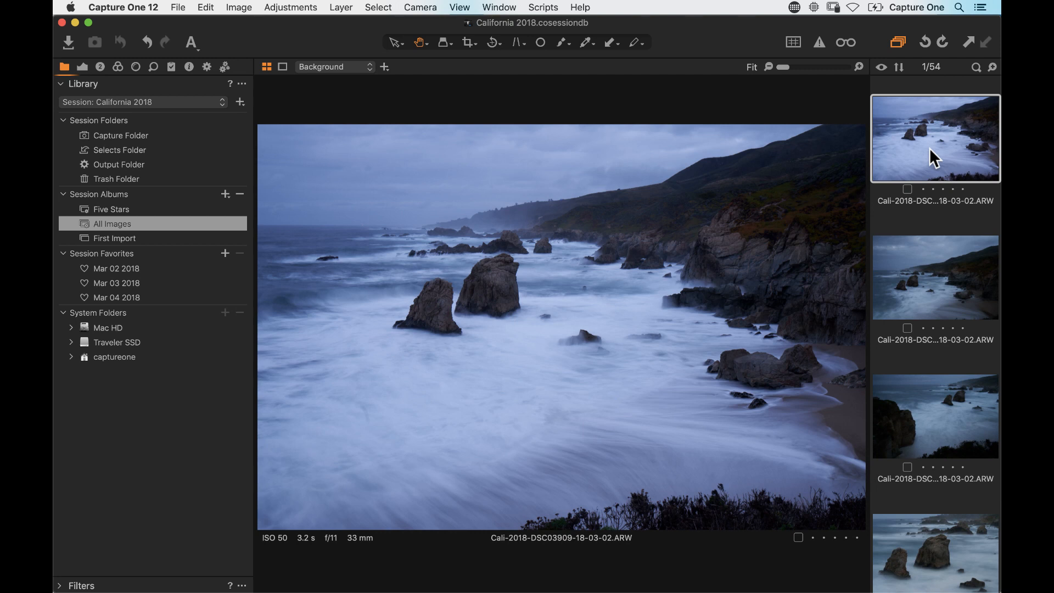
# Review the available color tags and their shortcuts for the first image, without assigning one
pyautogui.click(908, 189)
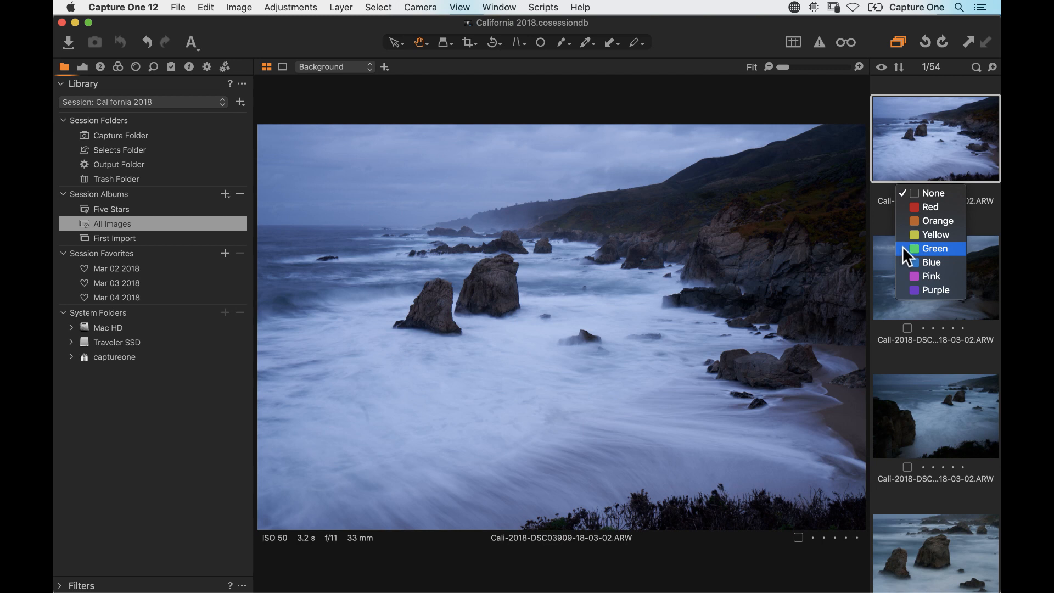
pyautogui.click(908, 130)
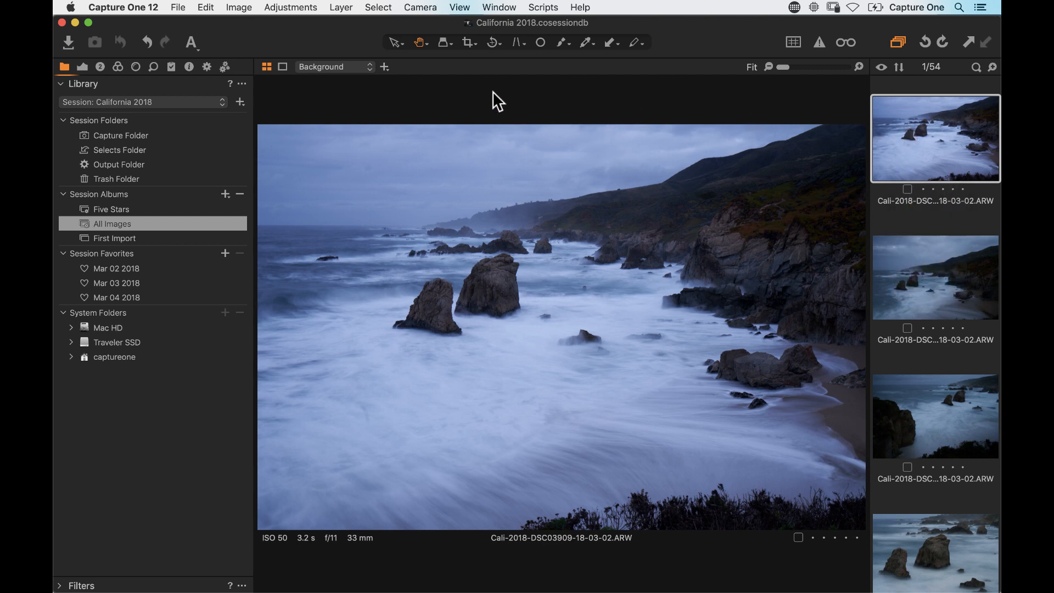
pyautogui.click(294, 7)
pyautogui.moveTo(321, 101)
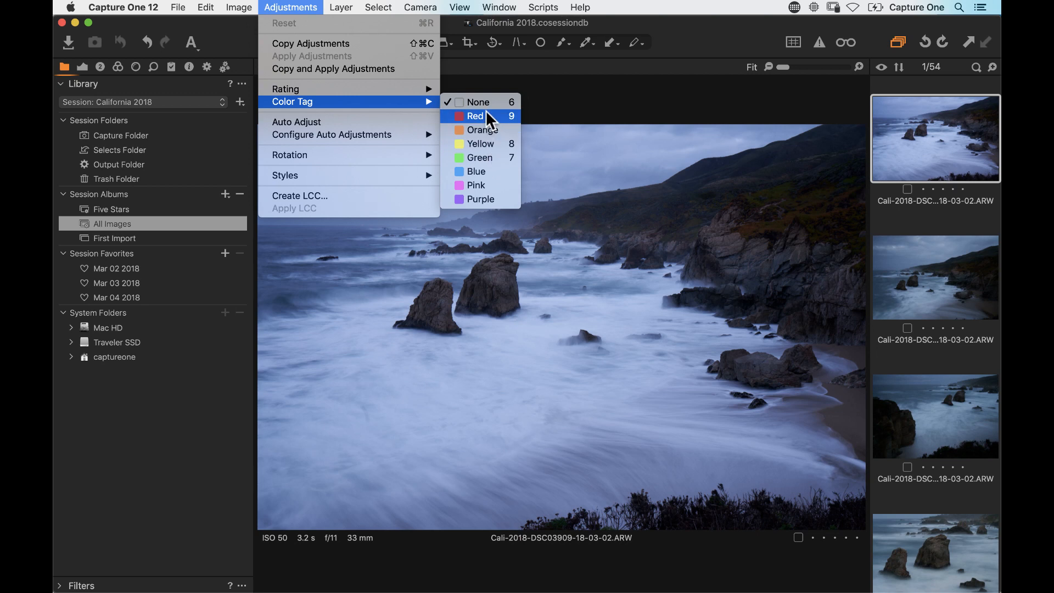
pyautogui.click(576, 183)
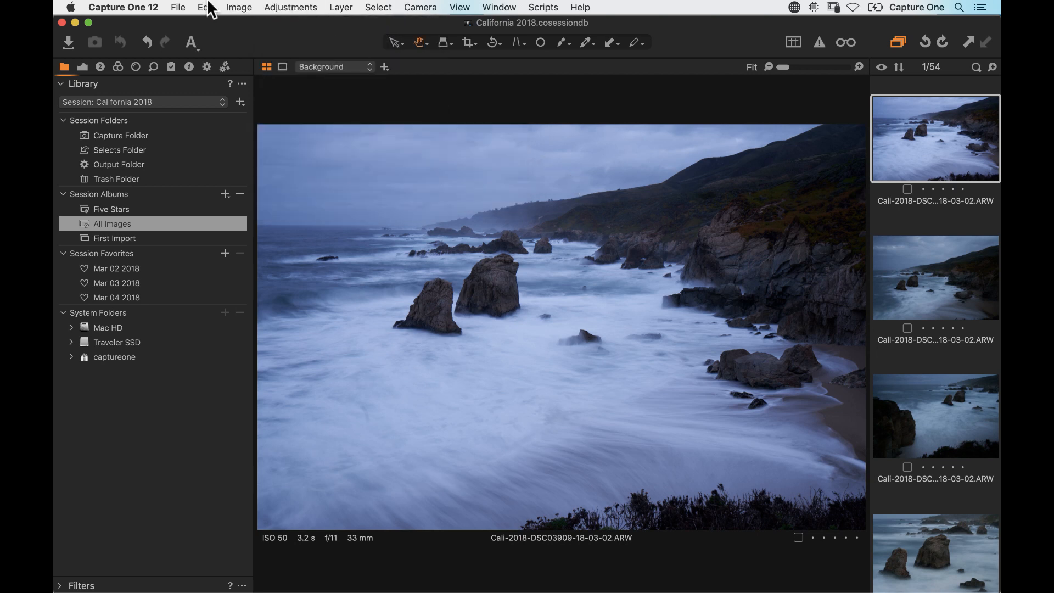
# Search the keyboard shortcuts of the DGR Set for "green" and close the shortcut editor without changes
pyautogui.click(178, 7)
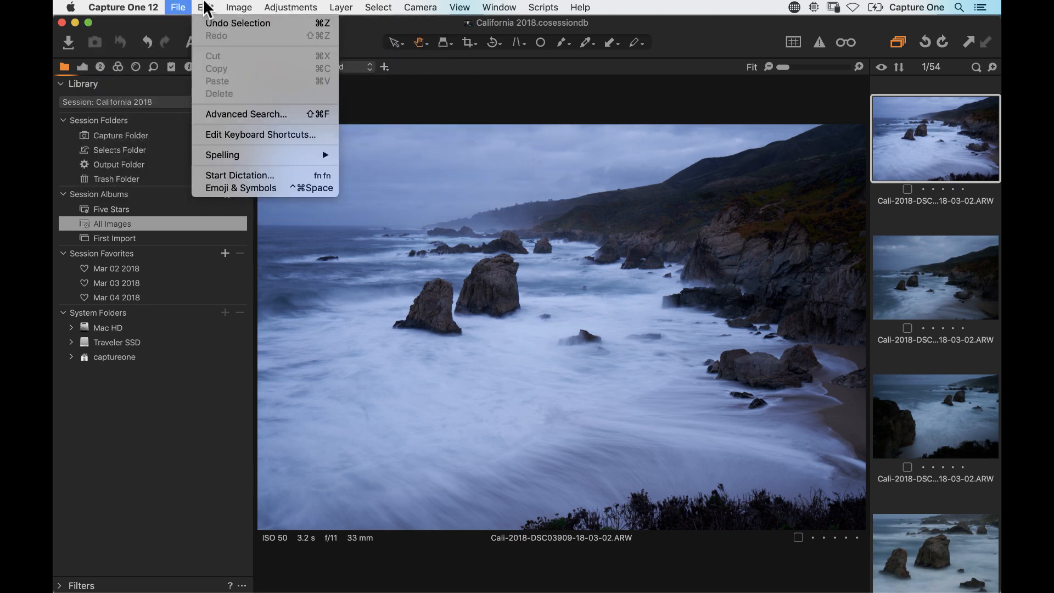
pyautogui.click(200, 133)
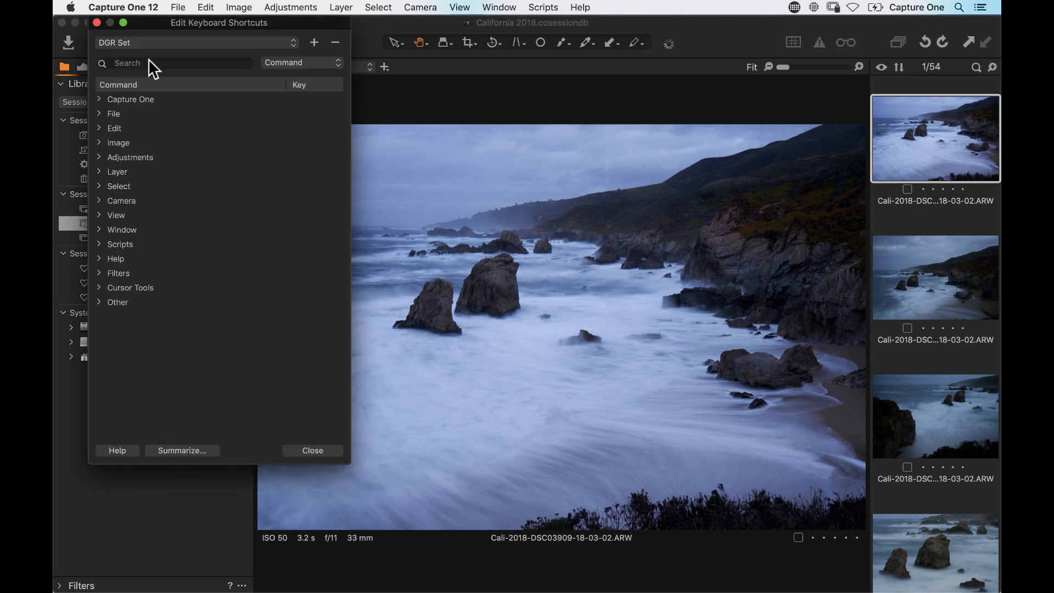
pyautogui.write('een')
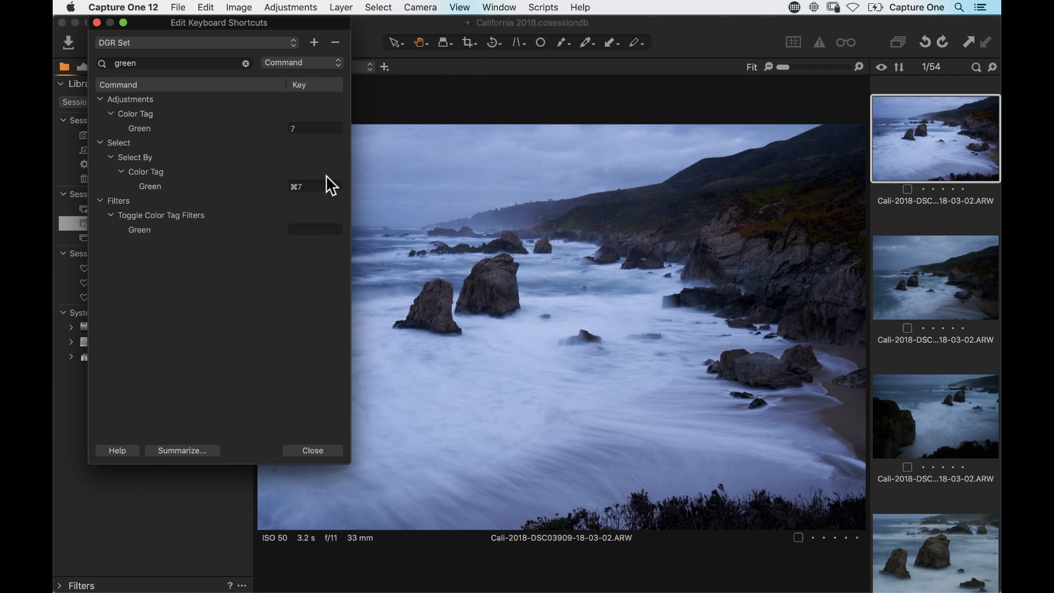
pyautogui.click(291, 452)
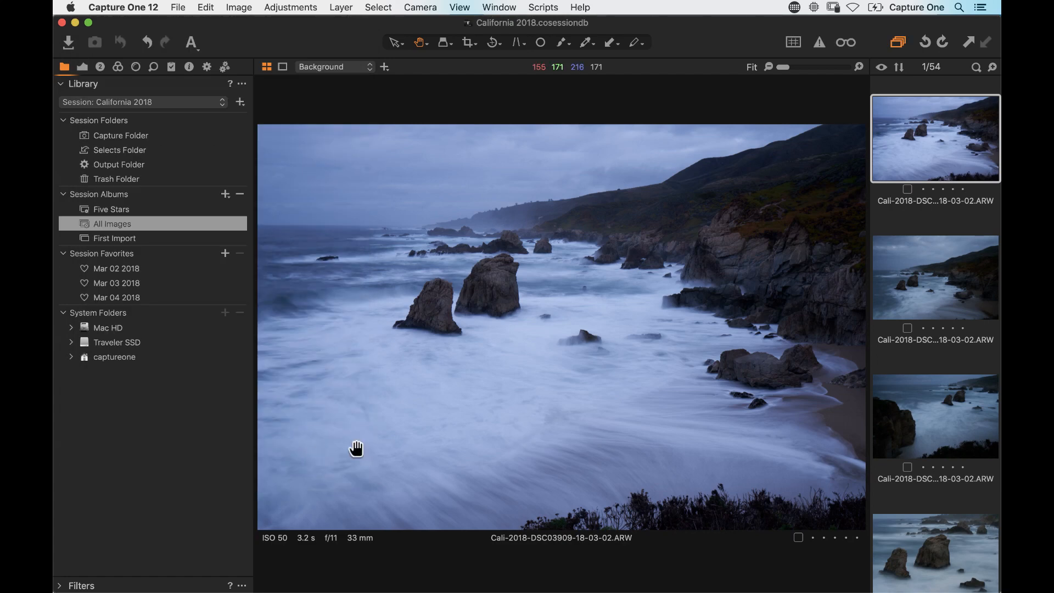
# Switch back and forth between the first two images of All Images to compare them
pyautogui.press('super+Right')
pyautogui.press('super+Left')
pyautogui.press('super+Right')
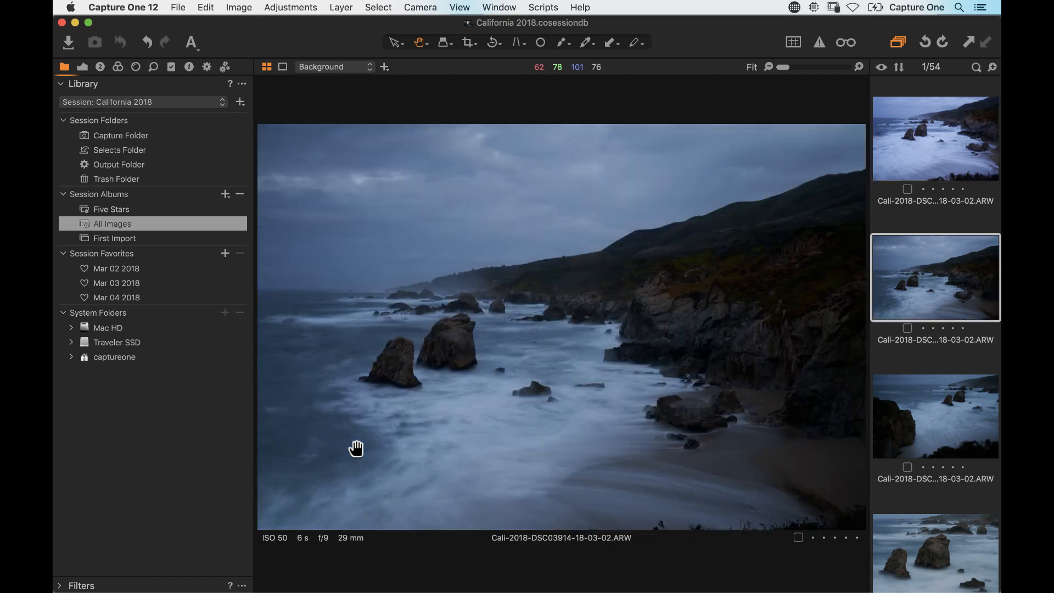
pyautogui.press('super+Left')
pyautogui.press('super+Right')
pyautogui.press('super+Left')
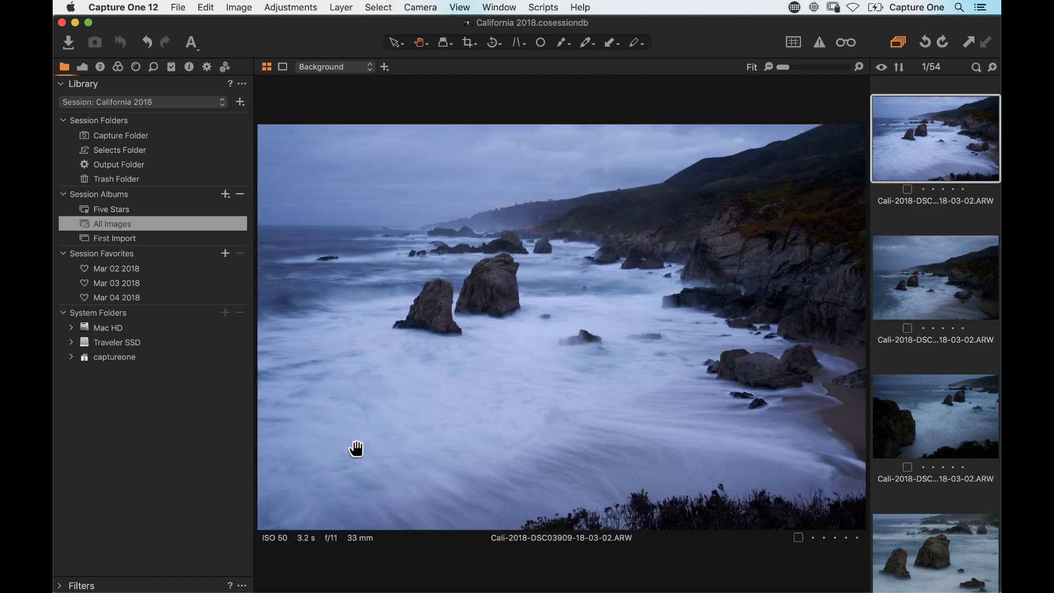
# Tag Cali-2018-DSC03914-18-03-02.ARW and the best of the next few sea-stack shots green
pyautogui.press('super+Right')
pyautogui.press('super+Right')
pyautogui.press('super+Left')
pyautogui.press('+')
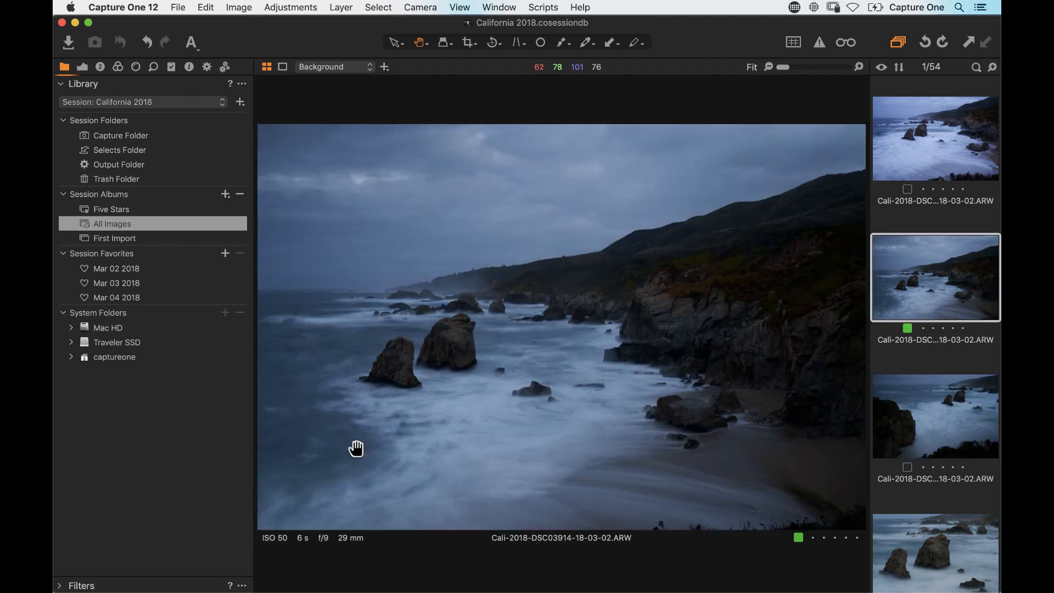
pyautogui.press('super+Right')
pyautogui.press('super+Right')
pyautogui.press('+')
pyautogui.press('super+Right')
pyautogui.press('+')
# Go through the cliff shots with the two birds and tag Cali-2018-DSC03947-18-03-02.ARW green
pyautogui.press('super+Right')
pyautogui.press('super+Right')
pyautogui.press('super+Right')
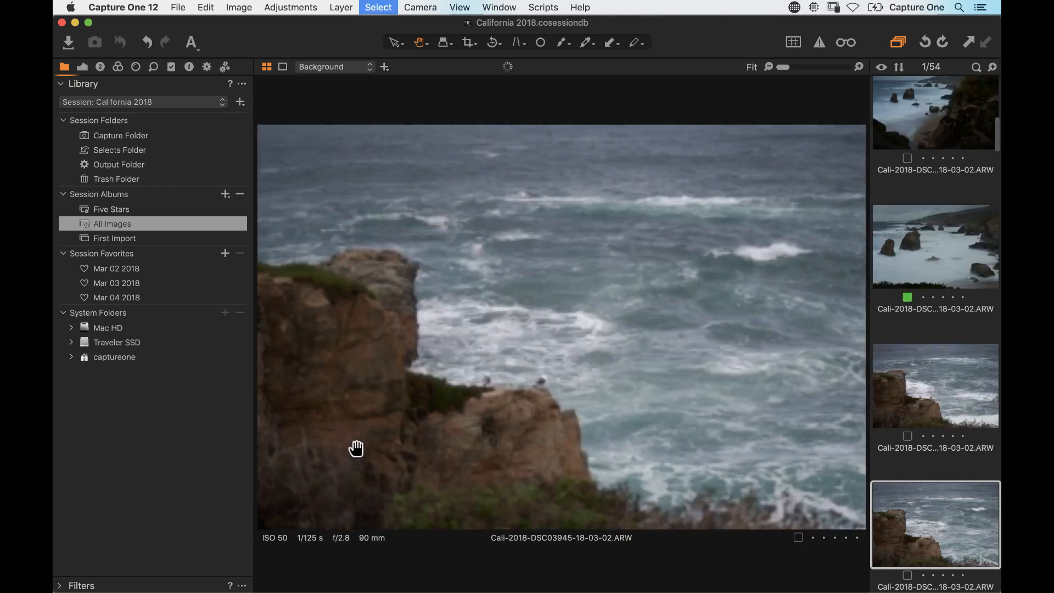
pyautogui.press('super+Right')
pyautogui.press('super+Right')
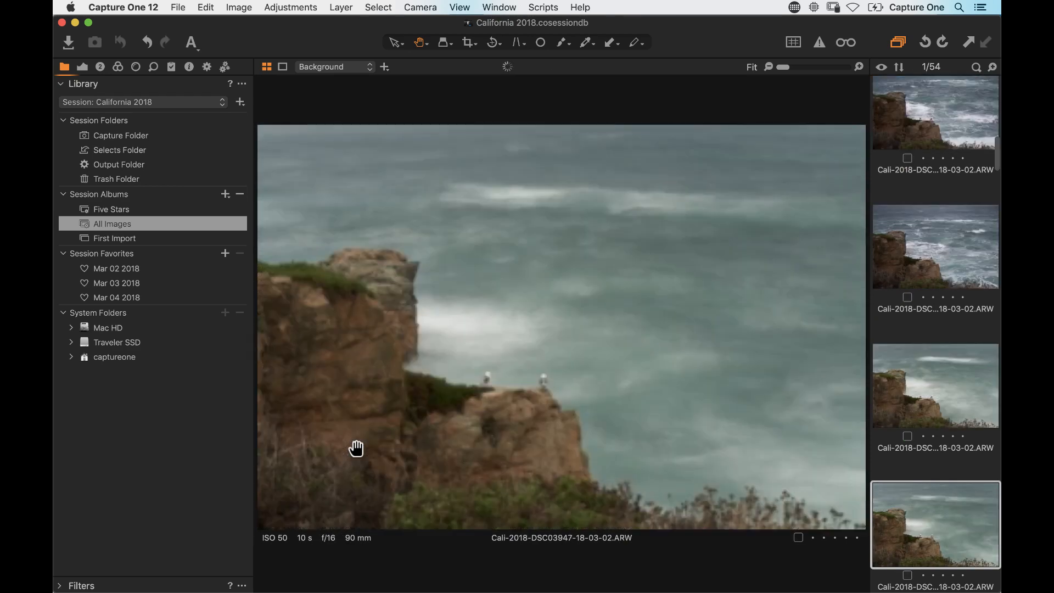
pyautogui.press('super+Left')
pyautogui.press('+')
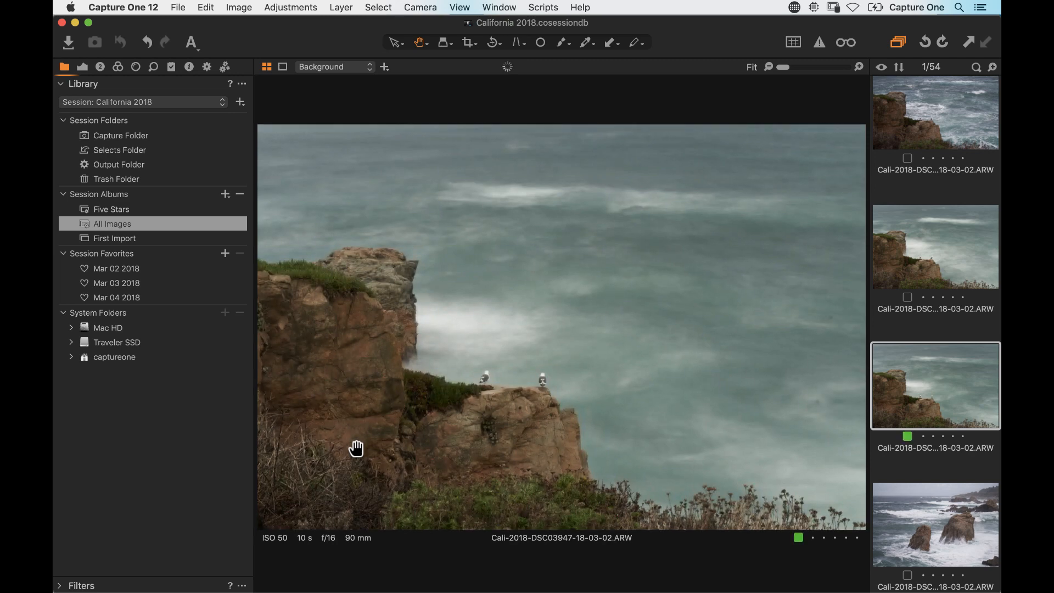
# Tag the misty beach rocks (DSC03963) and the portrait with the tripod camera (DSC03983) green
pyautogui.press('super+Right')
pyautogui.press('super+Right')
pyautogui.press('super+Right')
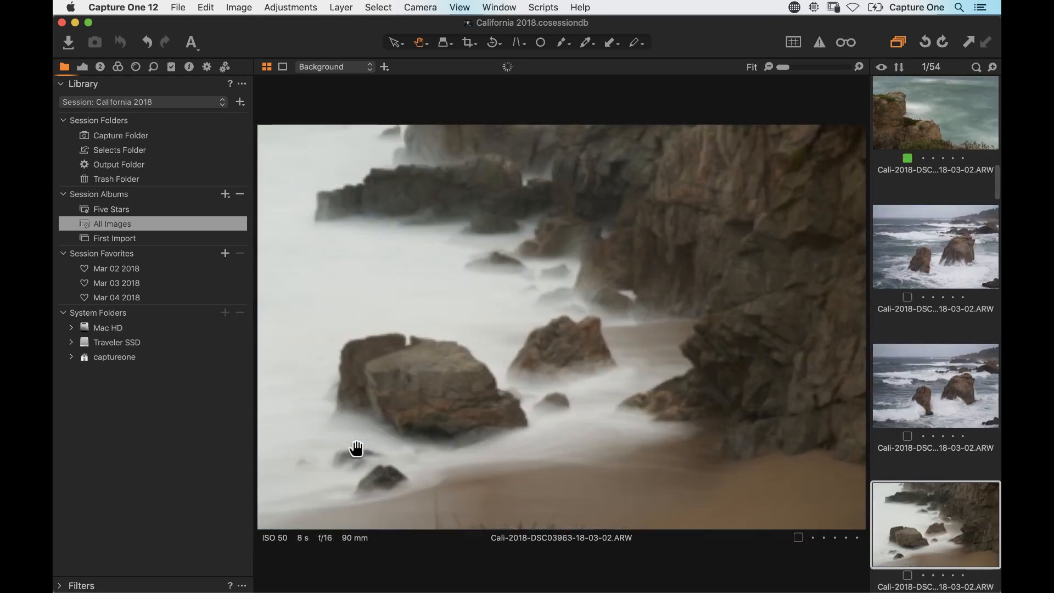
pyautogui.press('+')
pyautogui.press('super+Right')
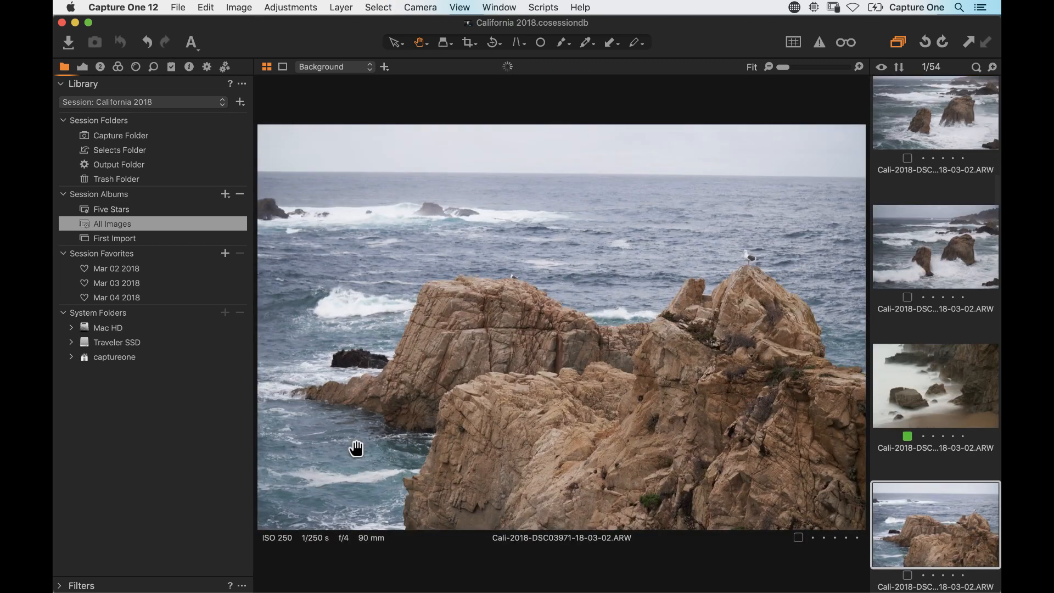
pyautogui.press('super+Right')
pyautogui.press('super+Right')
pyautogui.press('super+Left')
pyautogui.press('+')
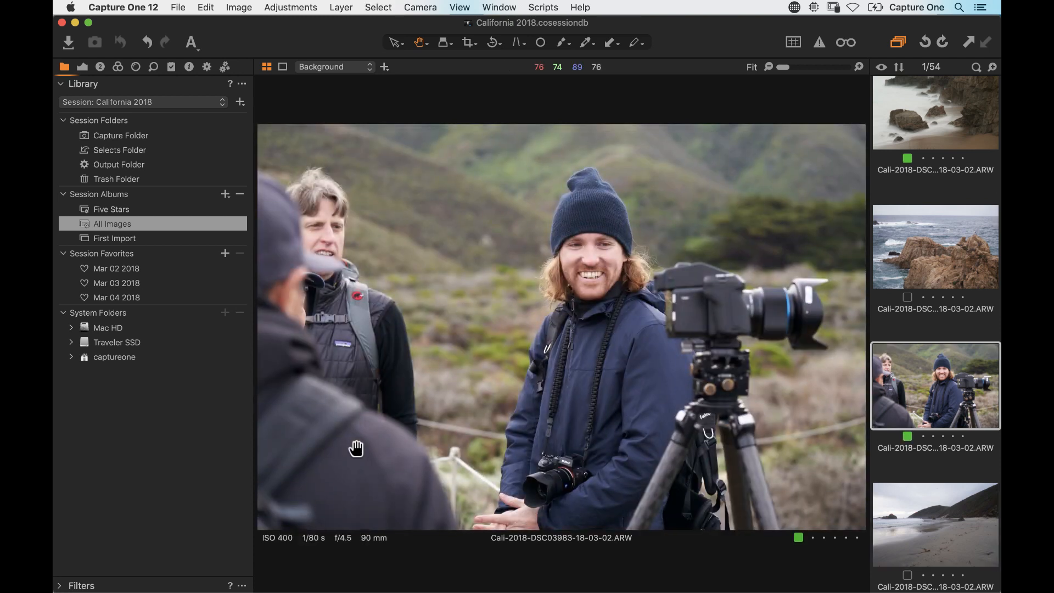
# Tag the offshore rock shot at dusk and the two dark beach rocks in DSC04007 green
pyautogui.press('super+Right')
pyautogui.press('super+Right')
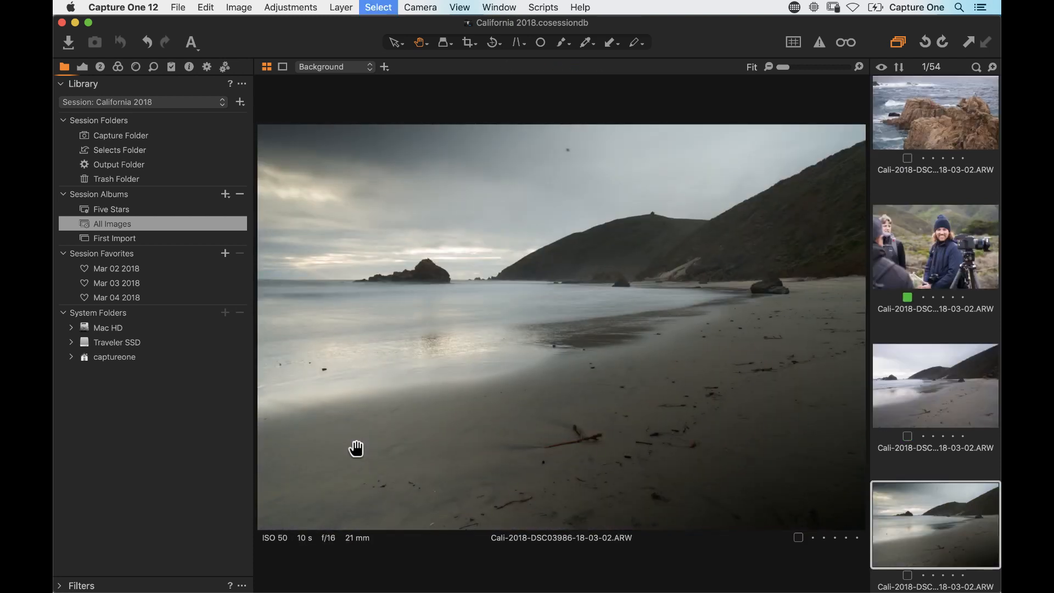
pyautogui.press('super+Right')
pyautogui.press('super+Right')
pyautogui.press('+')
pyautogui.press('super+Right')
pyautogui.press('super+Right')
pyautogui.press('super+Right')
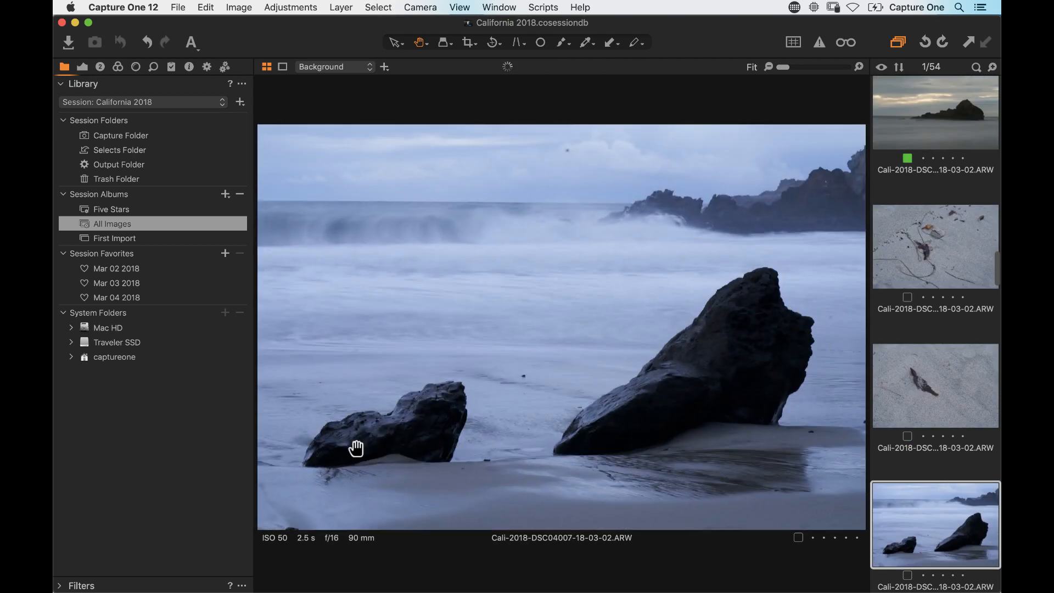
pyautogui.press('+')
# Tag two of the blue-hour rocky shoreline shots from March 3 green
pyautogui.press('super+Right')
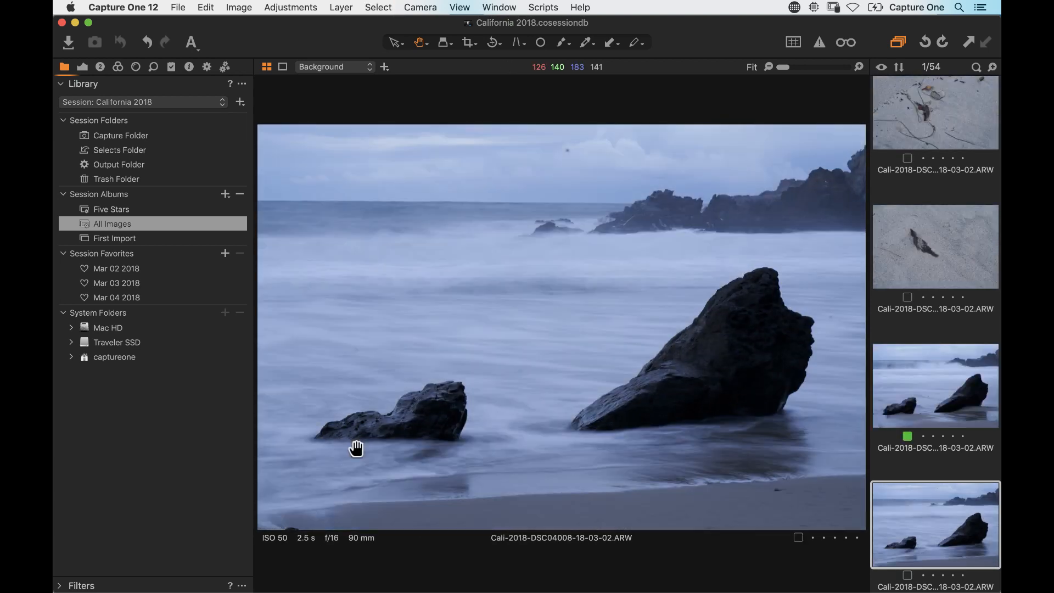
pyautogui.press('super+Right')
pyautogui.press('+')
pyautogui.press('super+Right')
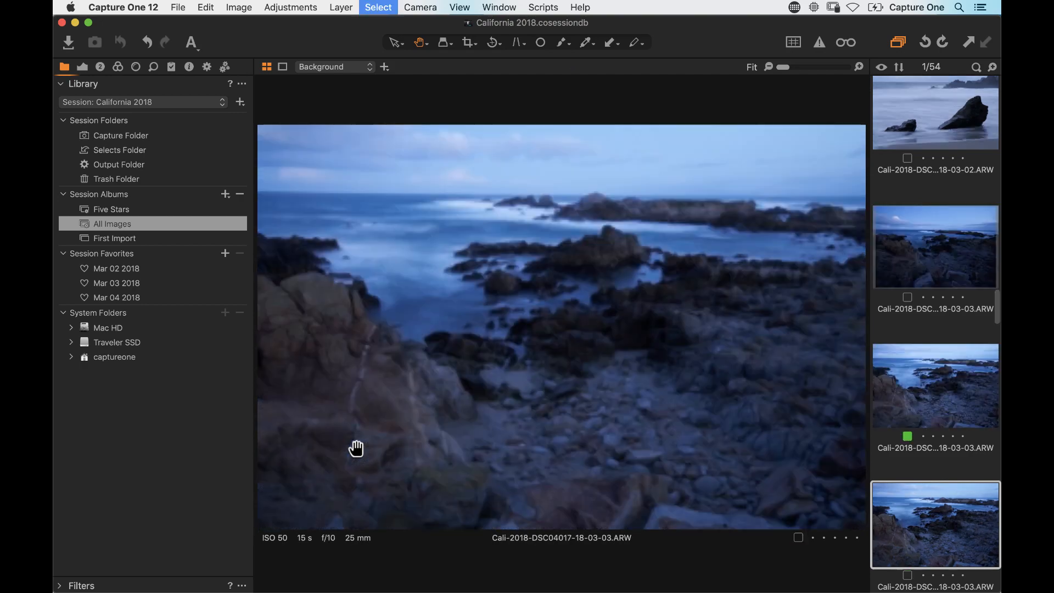
pyautogui.press('super+Right')
pyautogui.press('super+Right')
pyautogui.press('+')
# Compare the misty boulder shoreline shots around DSC04028 to DSC04038 one by one, without tagging any
pyautogui.press('super+Right')
pyautogui.press('super+Right')
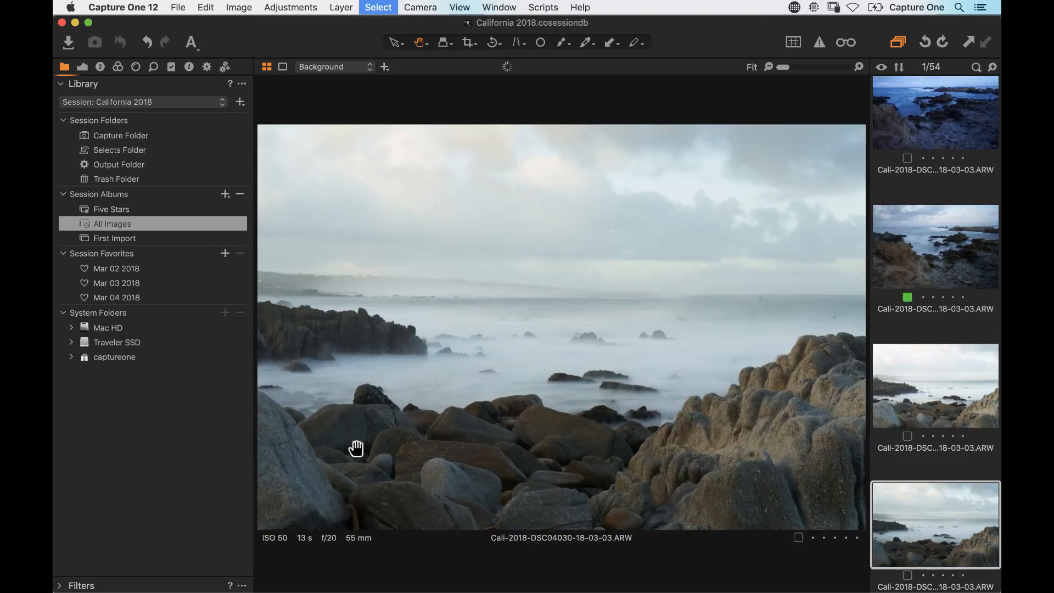
pyautogui.press('super+Left')
pyautogui.press('super+Left')
pyautogui.press('super+Right')
pyautogui.press('super+Right')
pyautogui.press('super+Left')
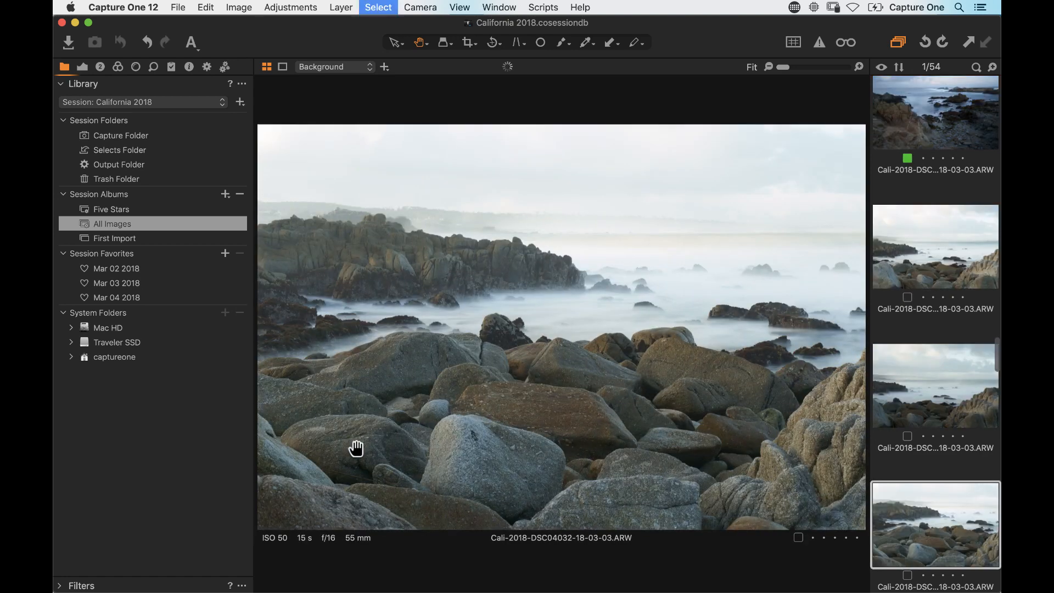
pyautogui.press('super+Right')
pyautogui.press('super+Right')
pyautogui.press('super+Right')
pyautogui.press('super+Left')
pyautogui.press('super+Left')
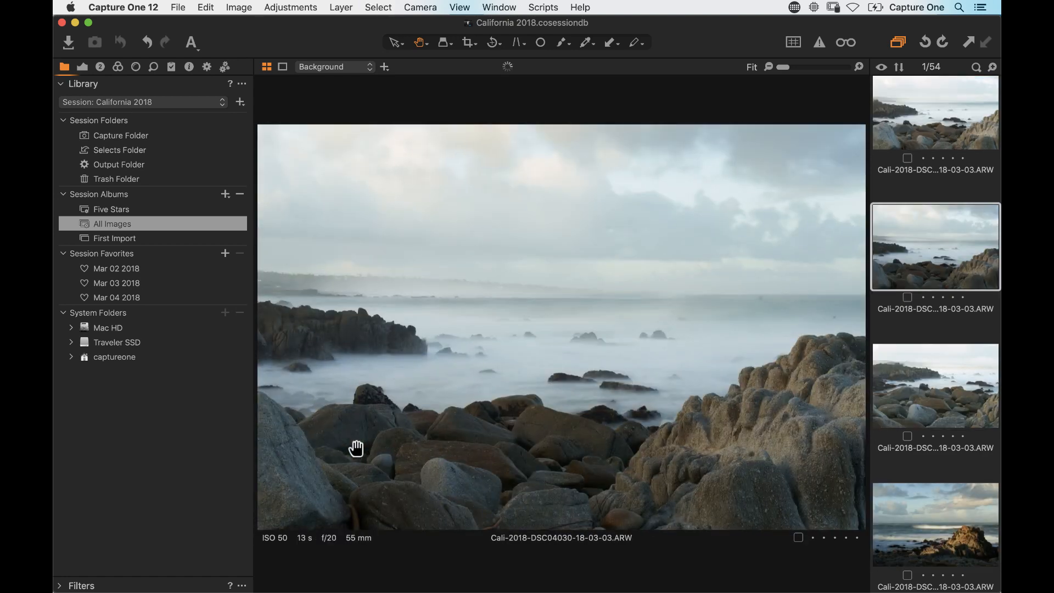
# Compare DSC04028, DSC04030 and DSC04032 side by side in the viewer, making each the primary image in turn
pyautogui.keyDown('shift'); pyautogui.click(923, 516); pyautogui.keyUp('shift')
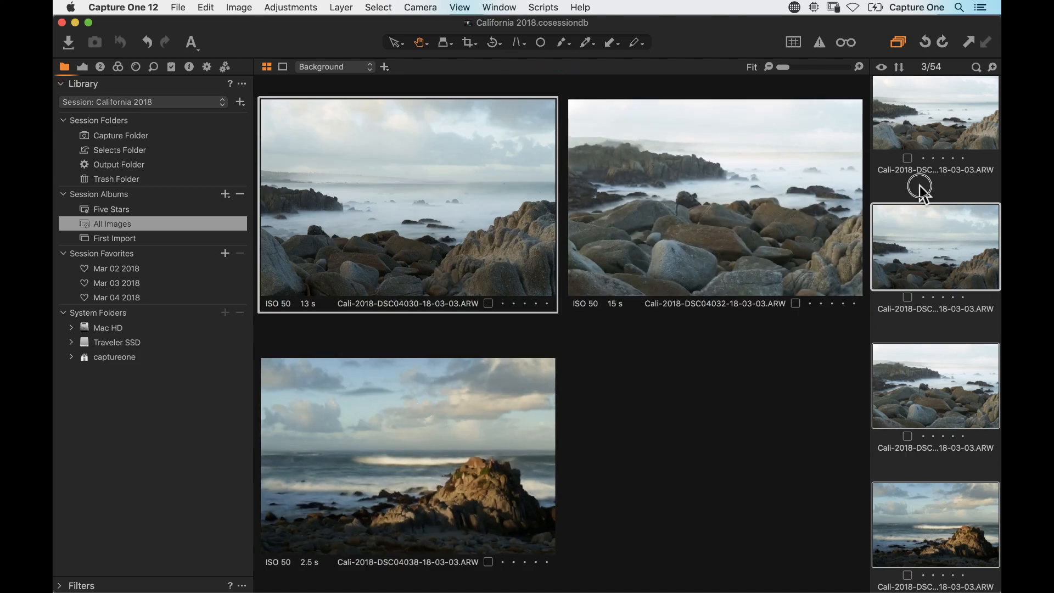
pyautogui.press('super+d')
pyautogui.click(927, 112)
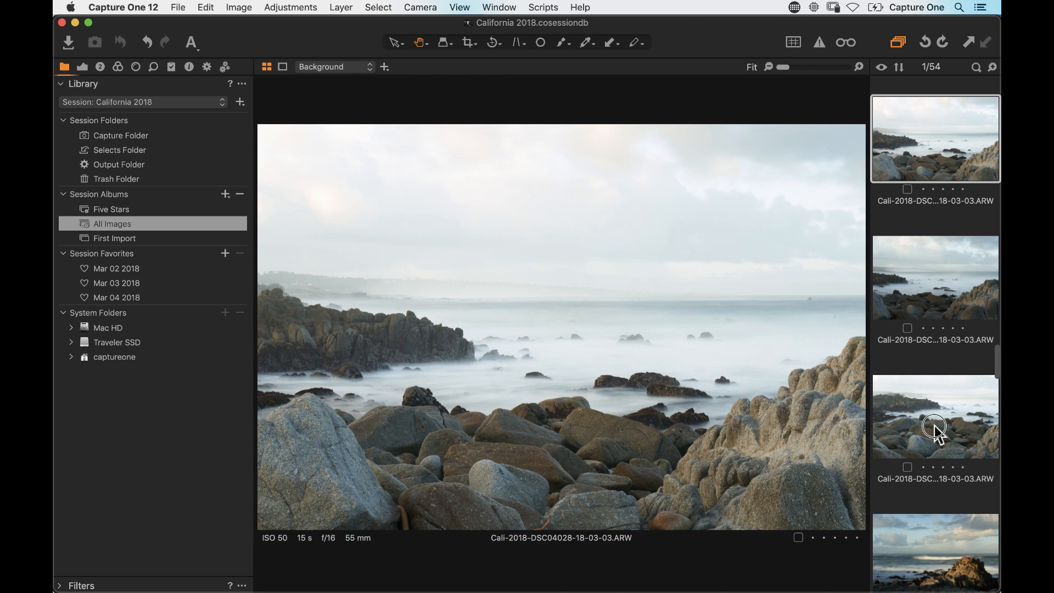
pyautogui.keyDown('shift'); pyautogui.click(934, 427); pyautogui.keyUp('shift')
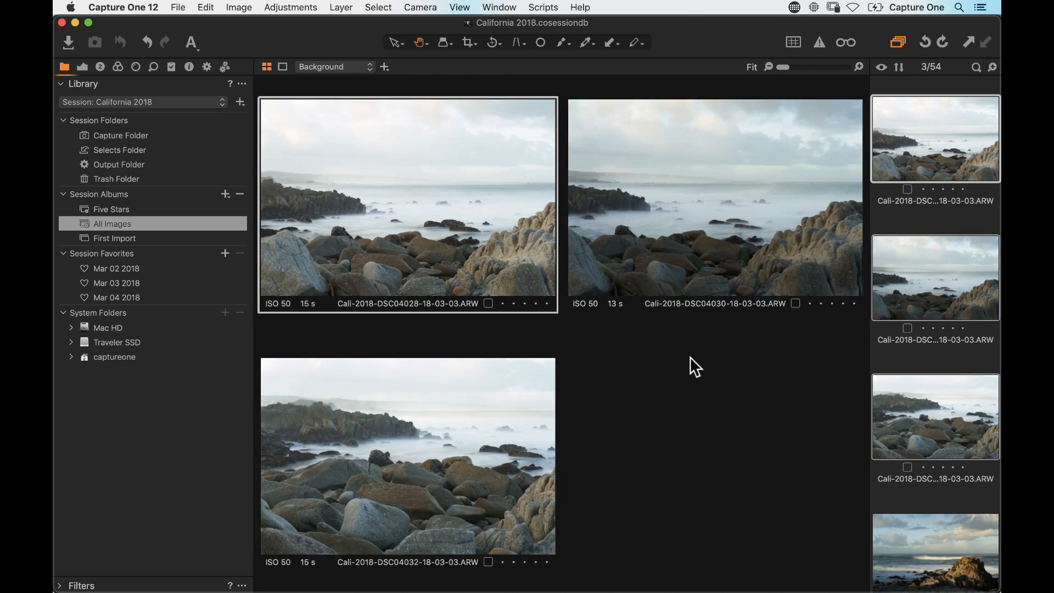
pyautogui.click(690, 217)
pyautogui.click(485, 242)
pyautogui.click(480, 448)
pyautogui.click(463, 240)
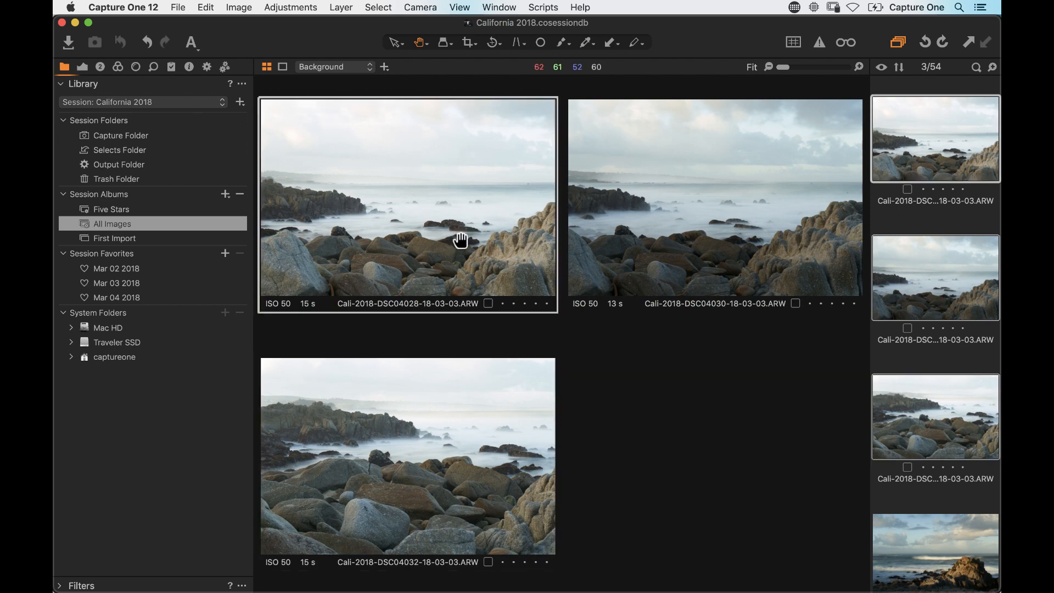
pyautogui.click(683, 257)
pyautogui.click(519, 409)
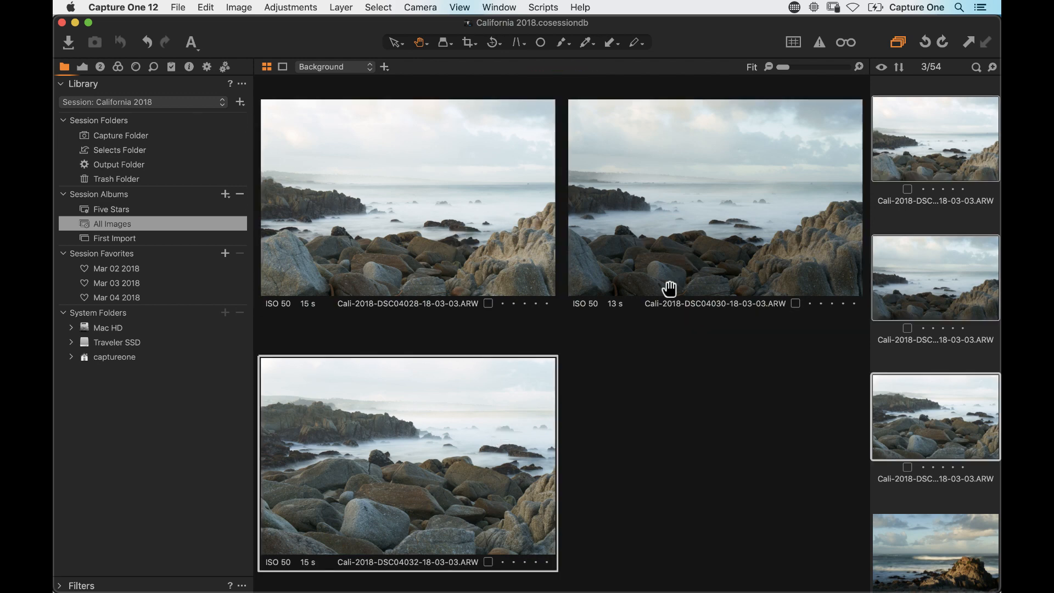
# Make DSC04030 the primary image, tag it green, and clear the three-image selection
pyautogui.click(735, 243)
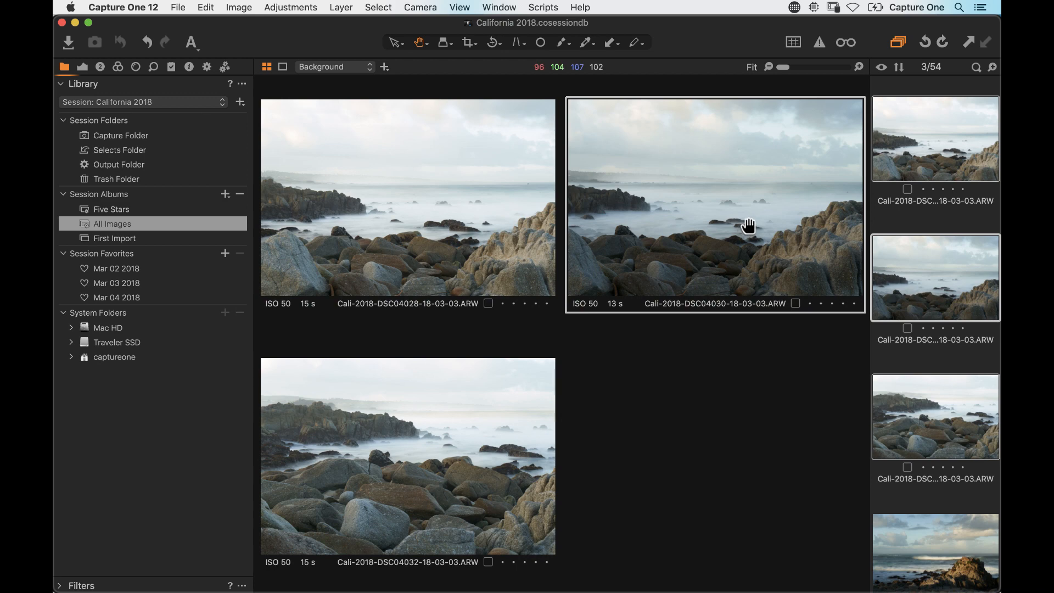
pyautogui.press('+')
pyautogui.press('+')
pyautogui.click(897, 44)
pyautogui.press('+')
pyautogui.click(918, 367)
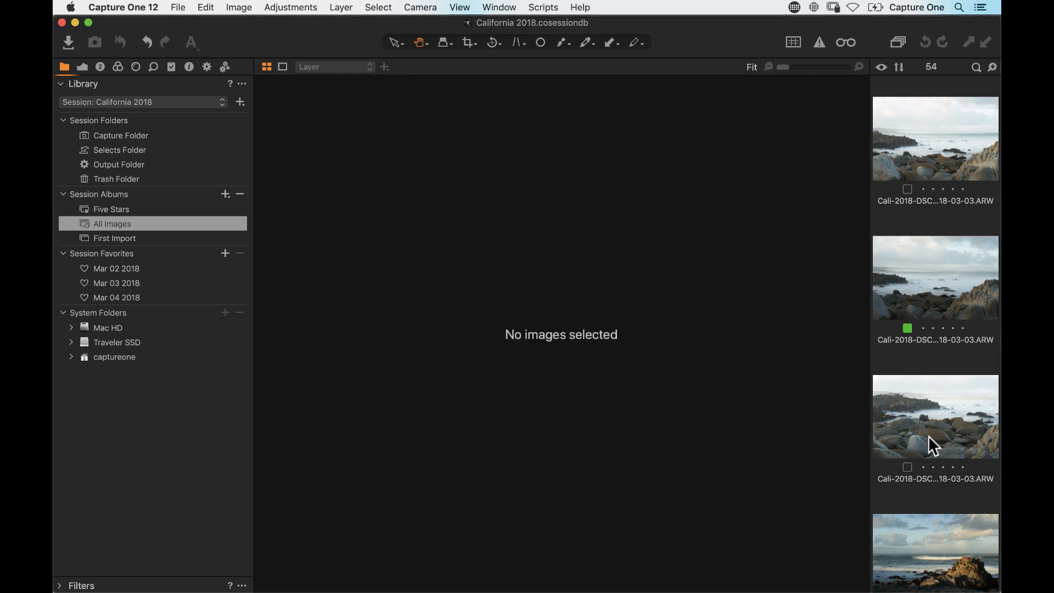
# Look through the images after DSC04032 and tag the first lone cypress shot on the rock green
pyautogui.click(934, 434)
pyautogui.press('Down')
pyautogui.press('Down')
pyautogui.press('Down')
pyautogui.click(947, 444)
pyautogui.press('+')
pyautogui.press('Down')
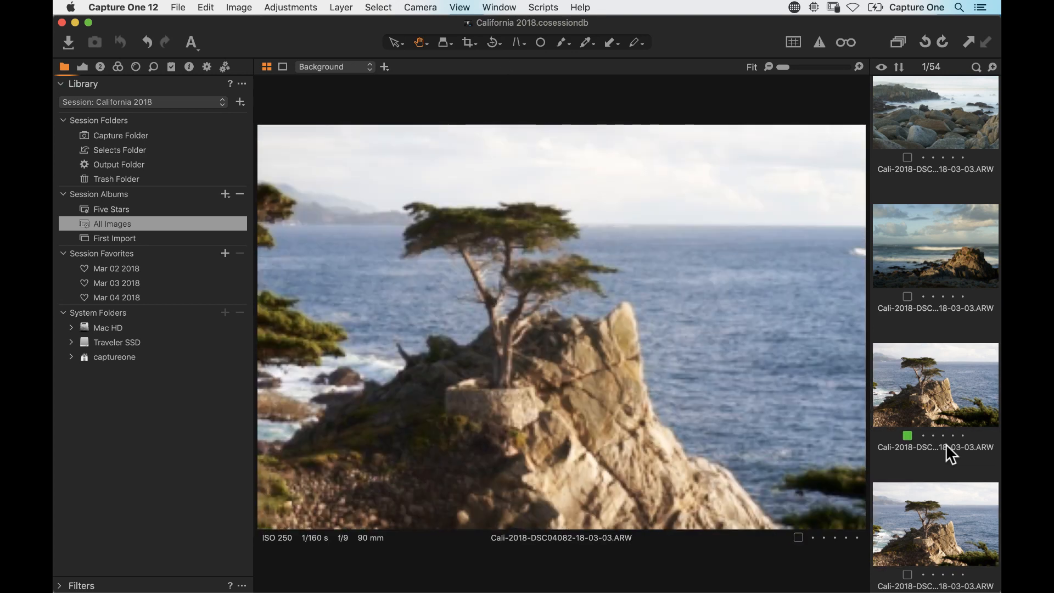
# Show the five golden-hour beach shots DSC04086 to DSC04090 side by side in the viewer
pyautogui.press('Down')
pyautogui.press('Down')
pyautogui.press('Down')
pyautogui.press('Down')
pyautogui.press('Down')
pyautogui.press('Down')
pyautogui.press('Down')
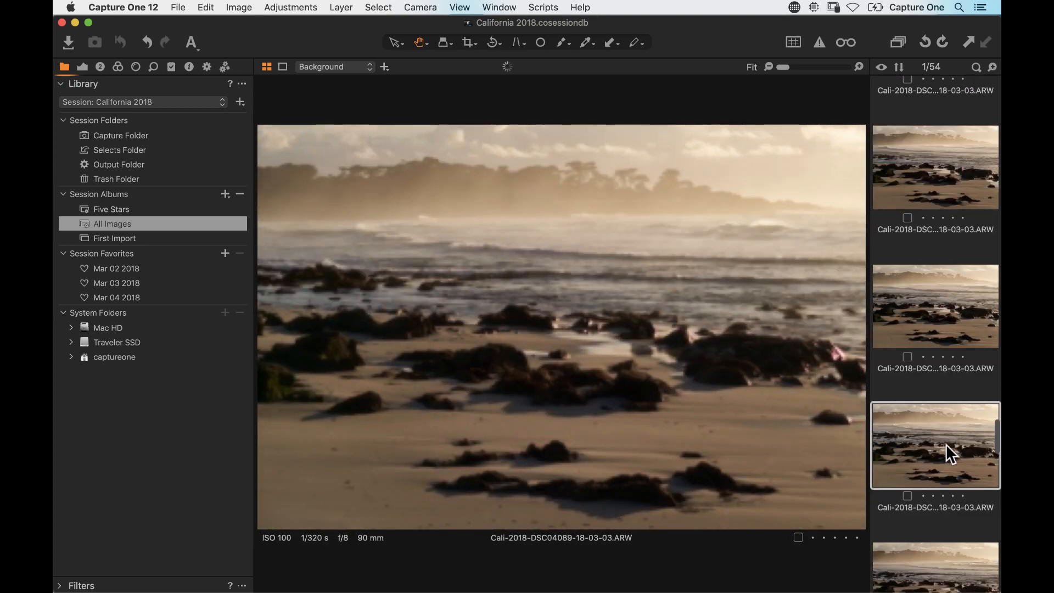
pyautogui.press('Up')
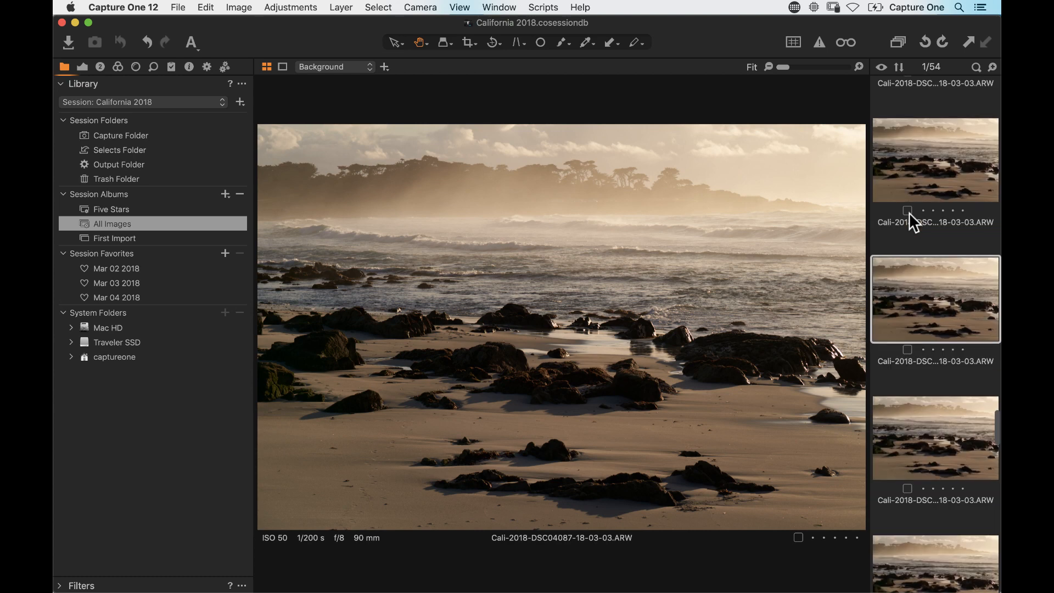
pyautogui.press('super+d')
pyautogui.click(914, 161)
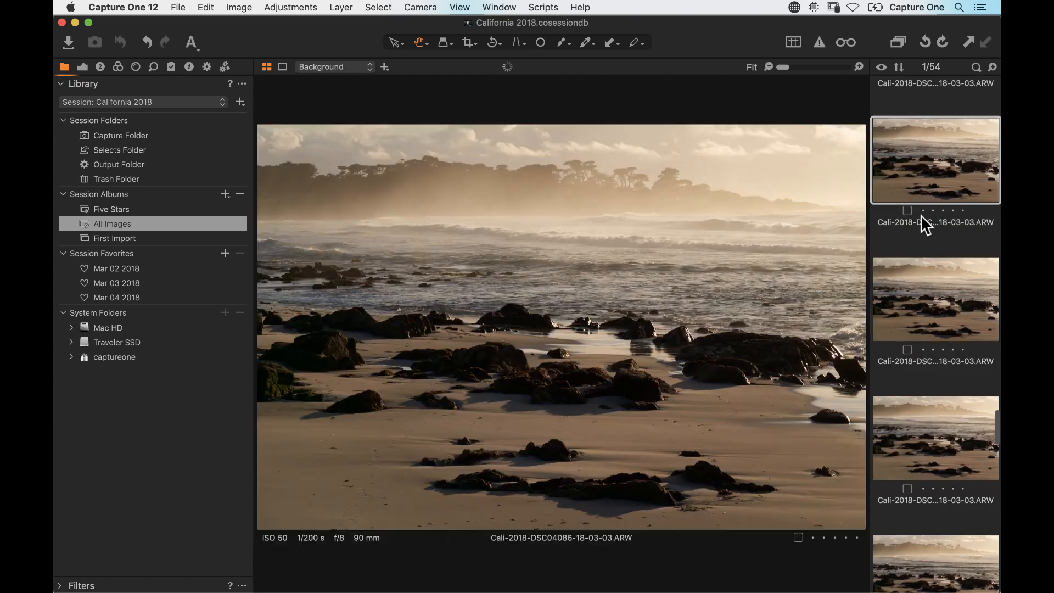
pyautogui.scroll(-3, 926, 258)
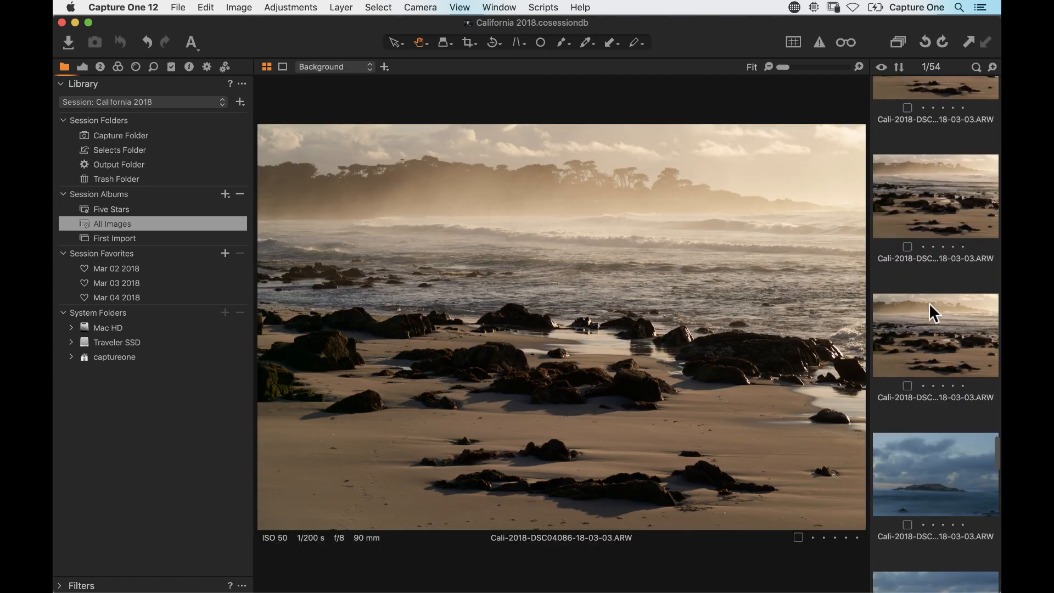
pyautogui.keyDown('shift'); pyautogui.click(931, 327); pyautogui.keyUp('shift')
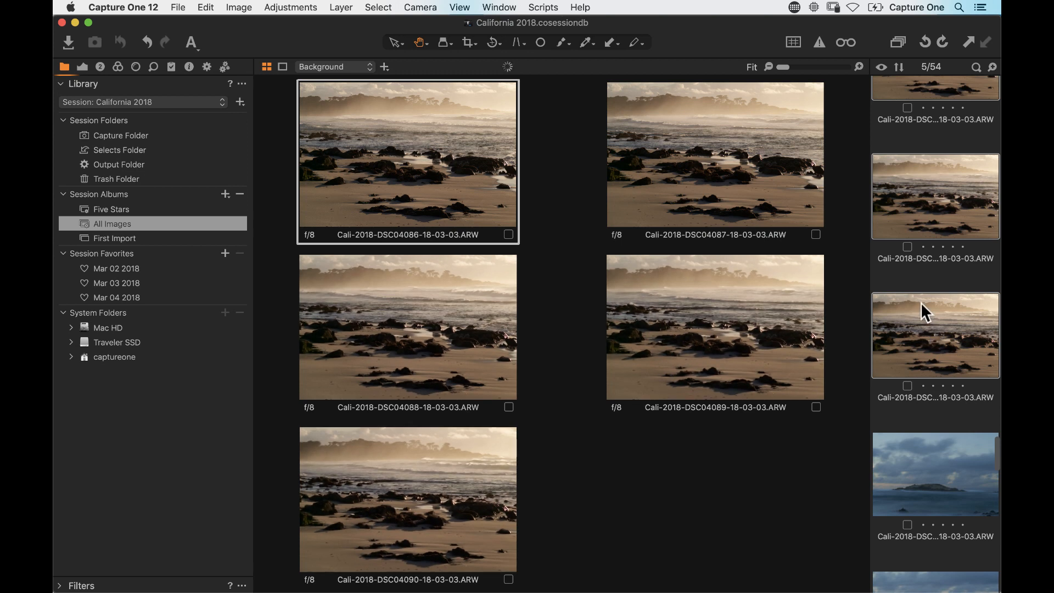
# Compare the beach variants and tag only DSC04089 green
pyautogui.click(444, 305)
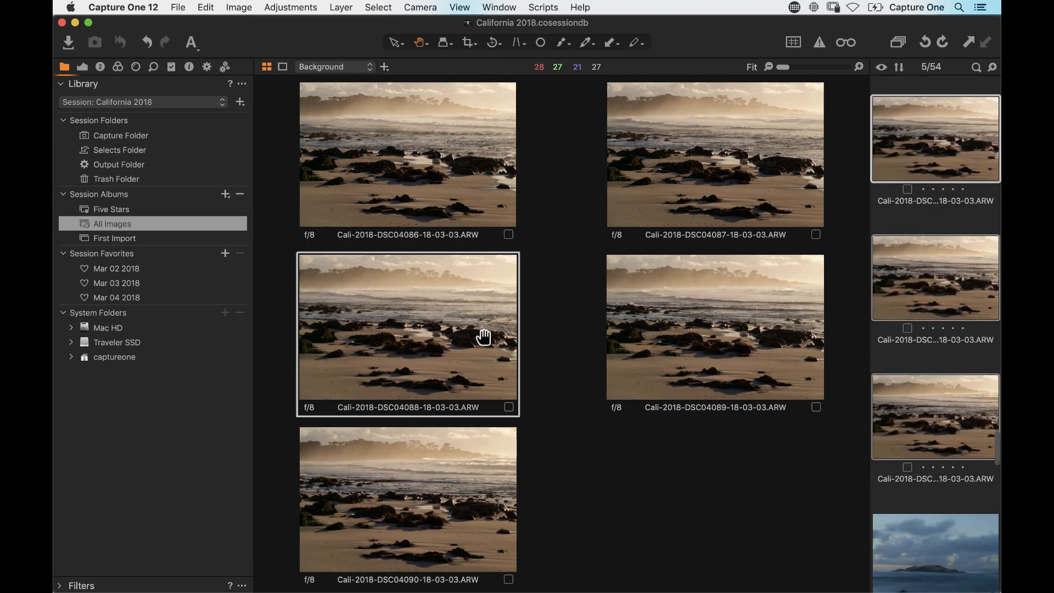
pyautogui.click(763, 357)
pyautogui.press('+')
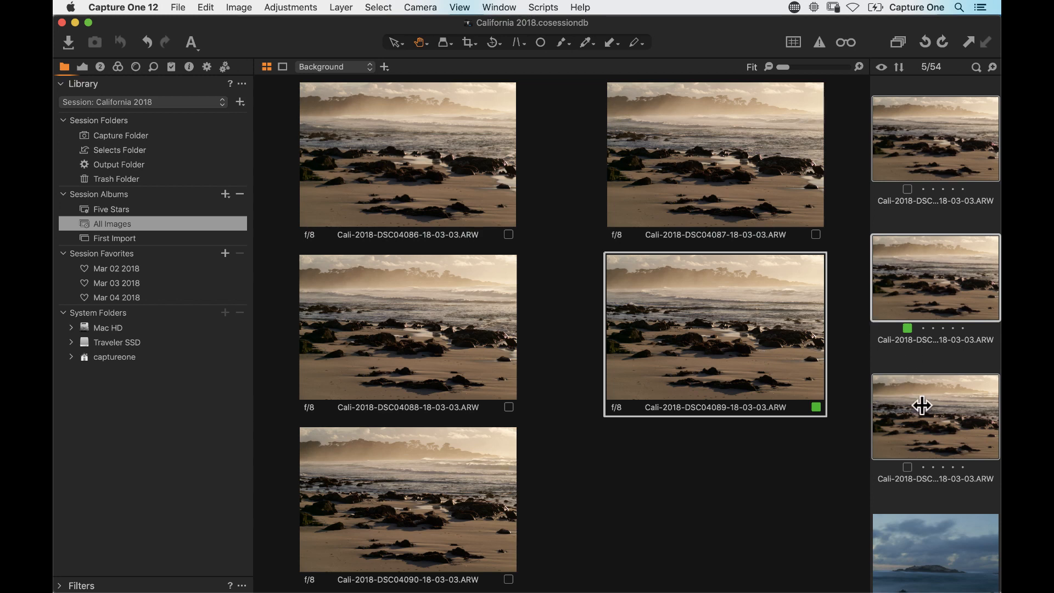
# Tag the first cloudy offshore island shot and the long-exposure island shot DSC04131 green
pyautogui.click(908, 364)
pyautogui.scroll(-5, 911, 481)
pyautogui.click(906, 266)
pyautogui.press('+')
pyautogui.press('Down')
pyautogui.press('Down')
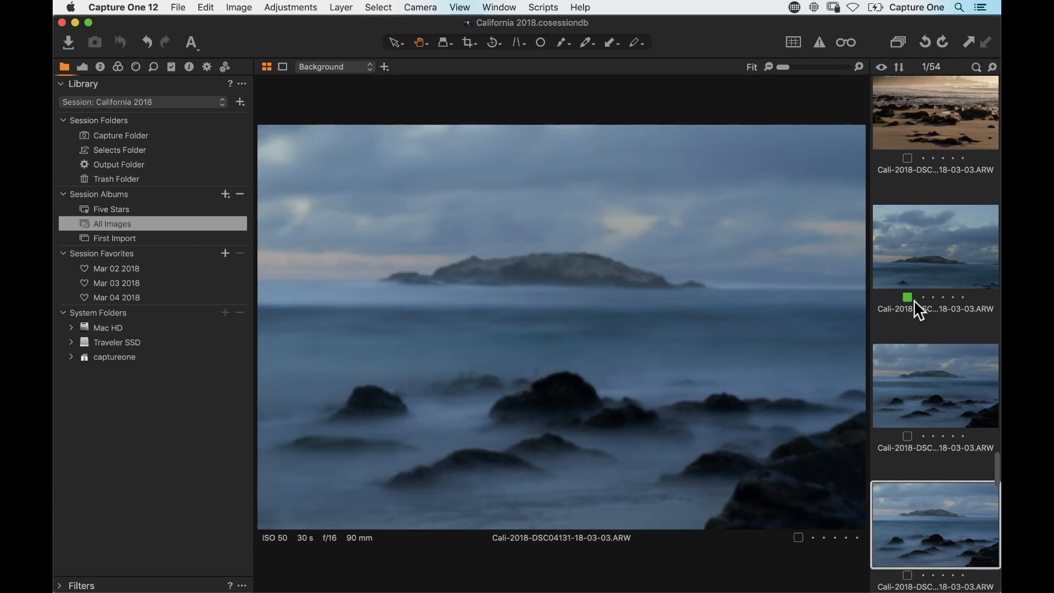
pyautogui.press('+')
# Skip the March 4 rocky shoreline shots and tag the moon-over-ocean image DSC04159 green
pyautogui.press('Down')
pyautogui.press('Down')
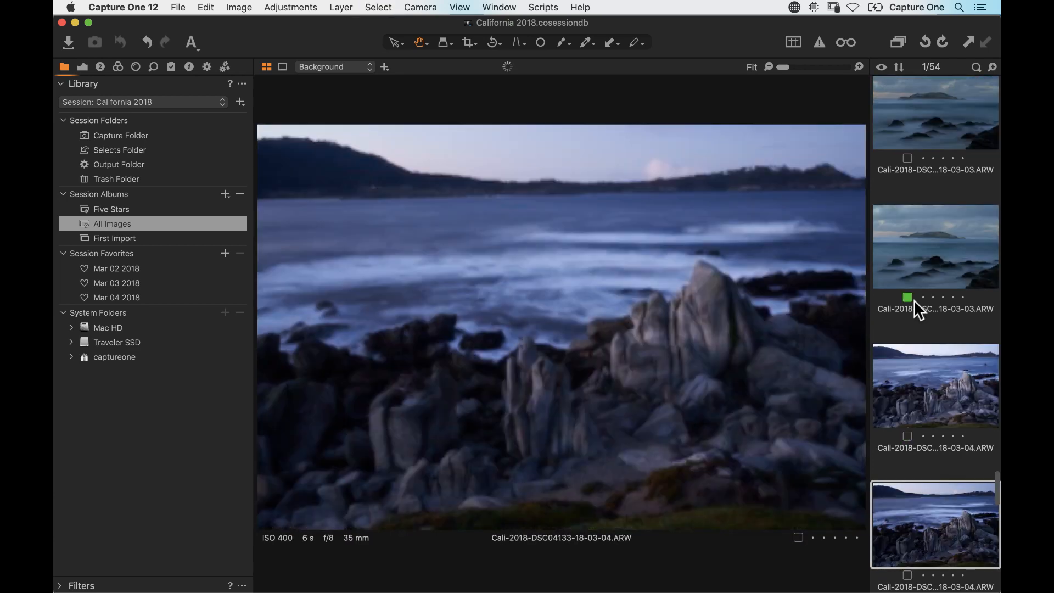
pyautogui.press('Down')
pyautogui.press('Down')
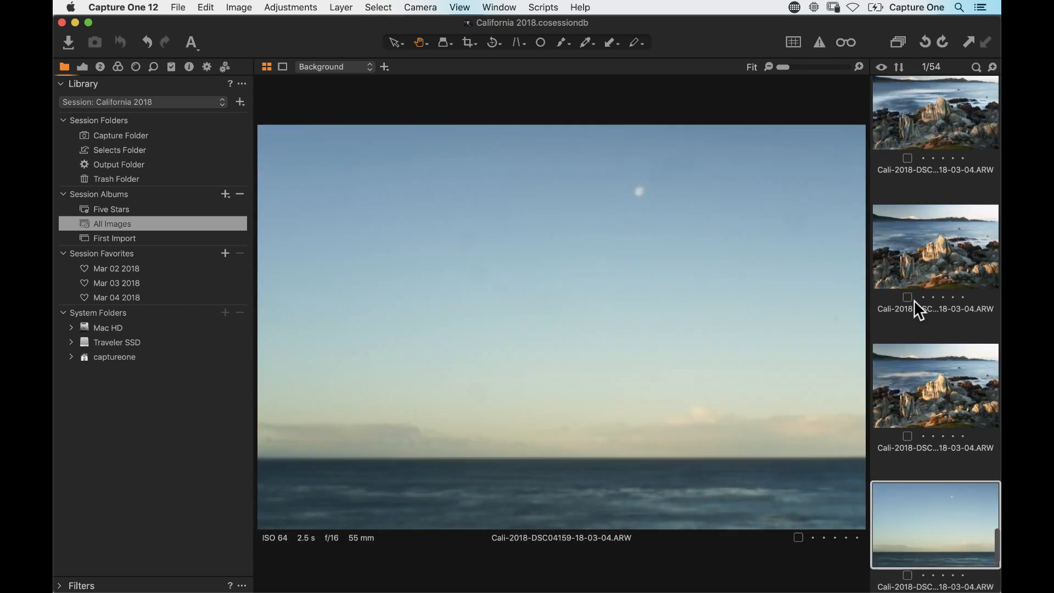
pyautogui.press('+')
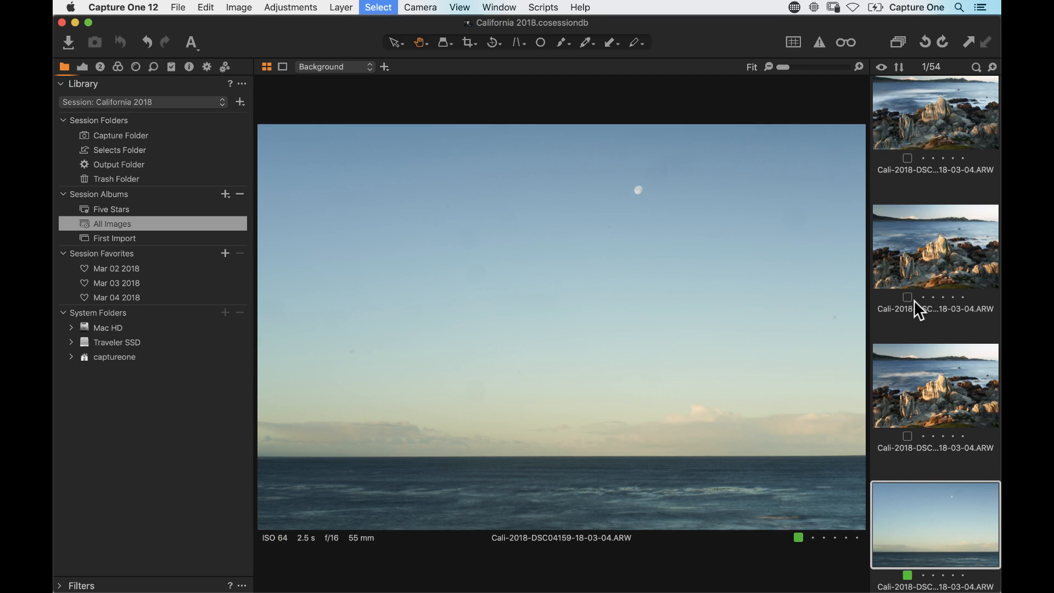
# Tag the first number 2 racing motorcycle shot and the blue-and-silver motorcycle DSC04190 green
pyautogui.press('Down')
pyautogui.press('Down')
pyautogui.press('Up')
pyautogui.press('+')
pyautogui.press('Down')
pyautogui.press('Down')
pyautogui.press('+')
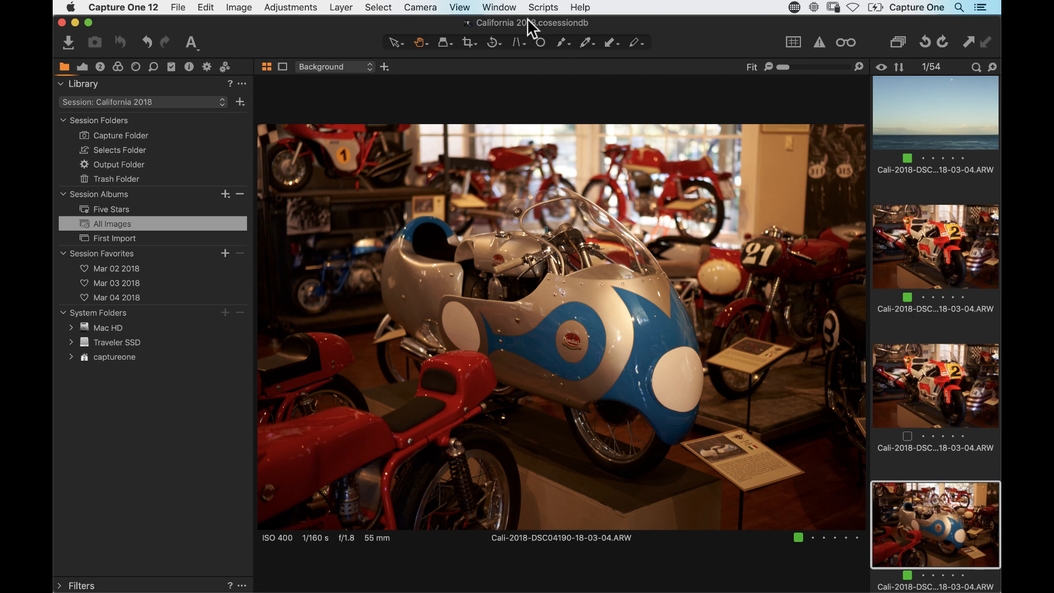
# Hide the viewer and review the tagged images in the All Images album as a full thumbnail grid
pyautogui.click(472, 7)
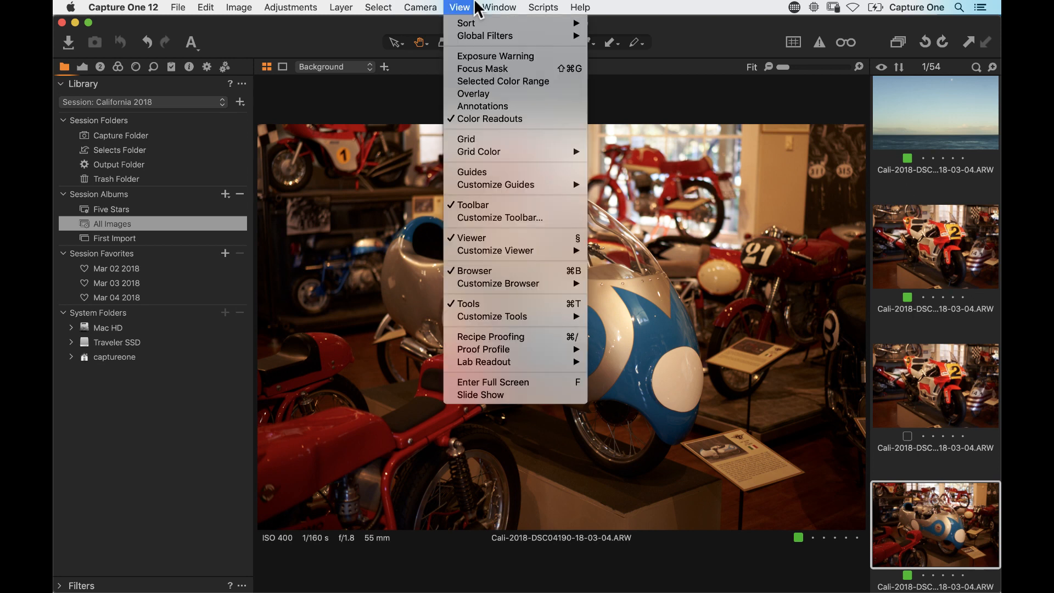
pyautogui.click(559, 240)
pyautogui.press('super+alt+v')
pyautogui.press('super+alt+v')
pyautogui.scroll(5, 544, 193)
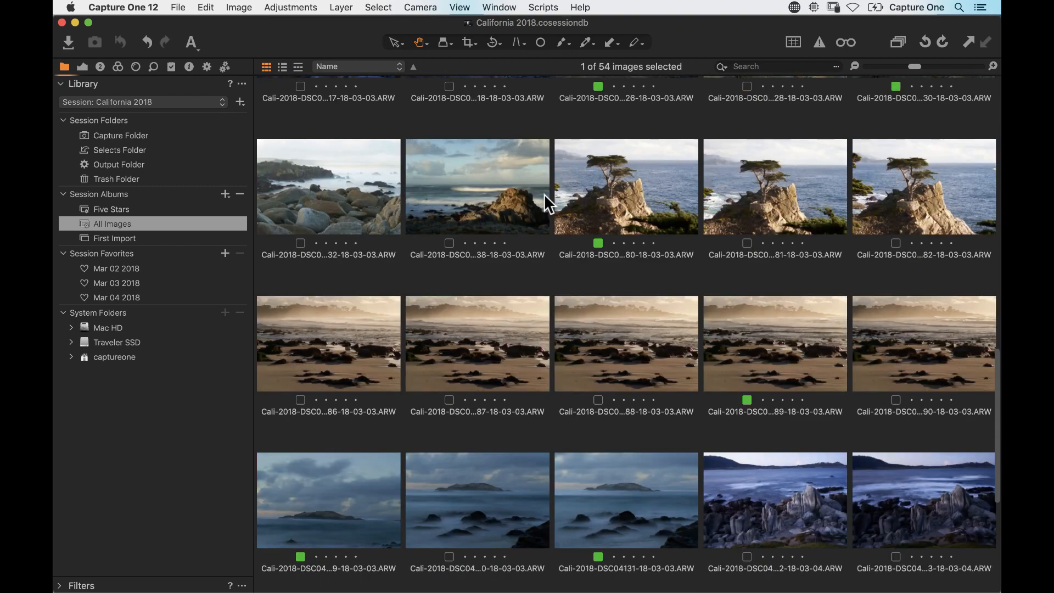
pyautogui.scroll(10, 545, 193)
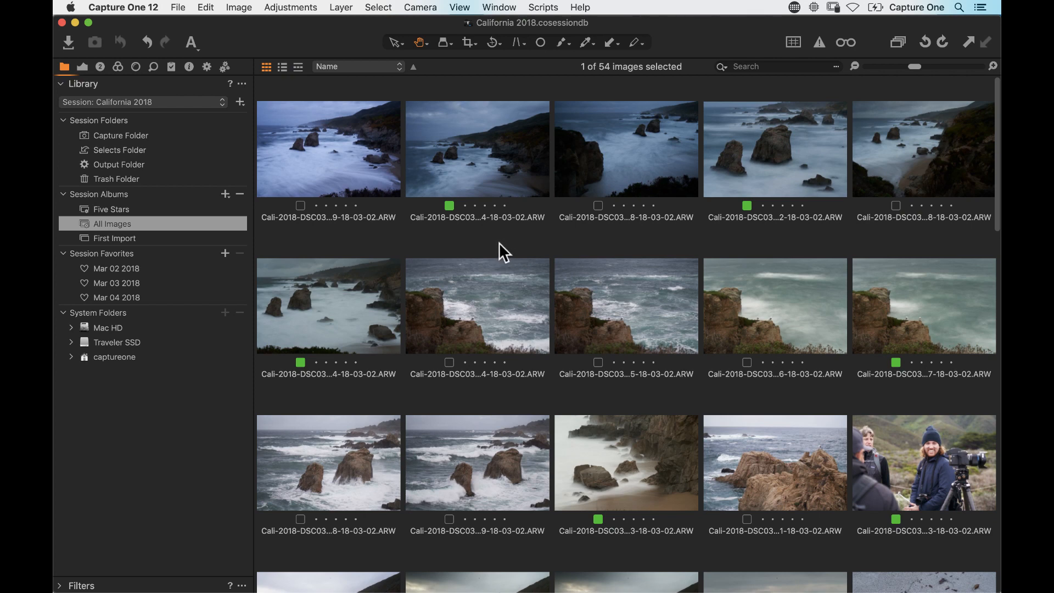
# Filter All Images by the green color tag to view the picks, and remove the filter again
pyautogui.click(60, 585)
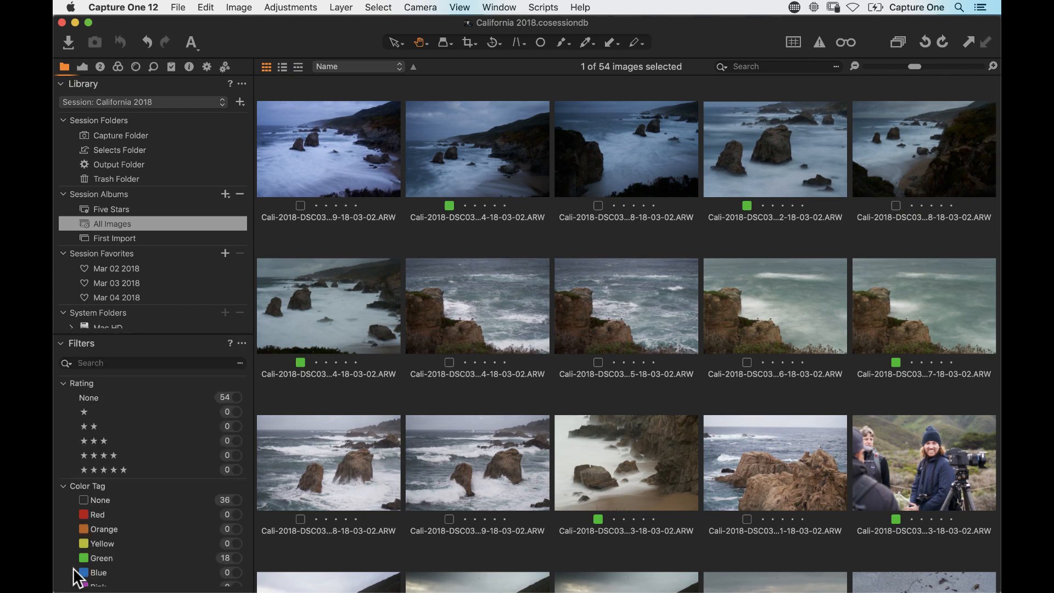
pyautogui.click(237, 558)
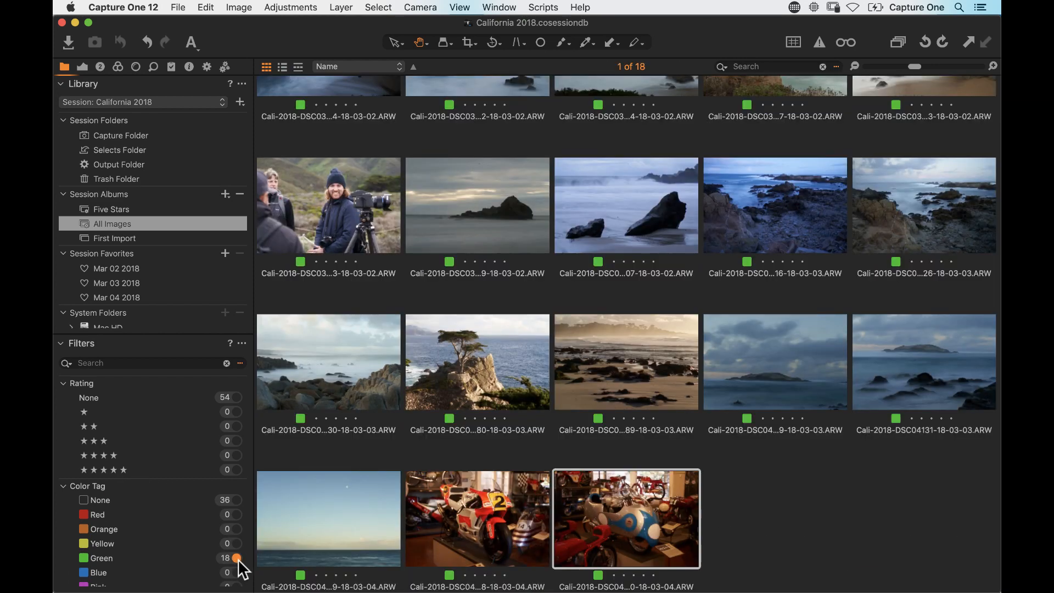
pyautogui.click(236, 558)
pyautogui.click(64, 384)
pyautogui.click(61, 344)
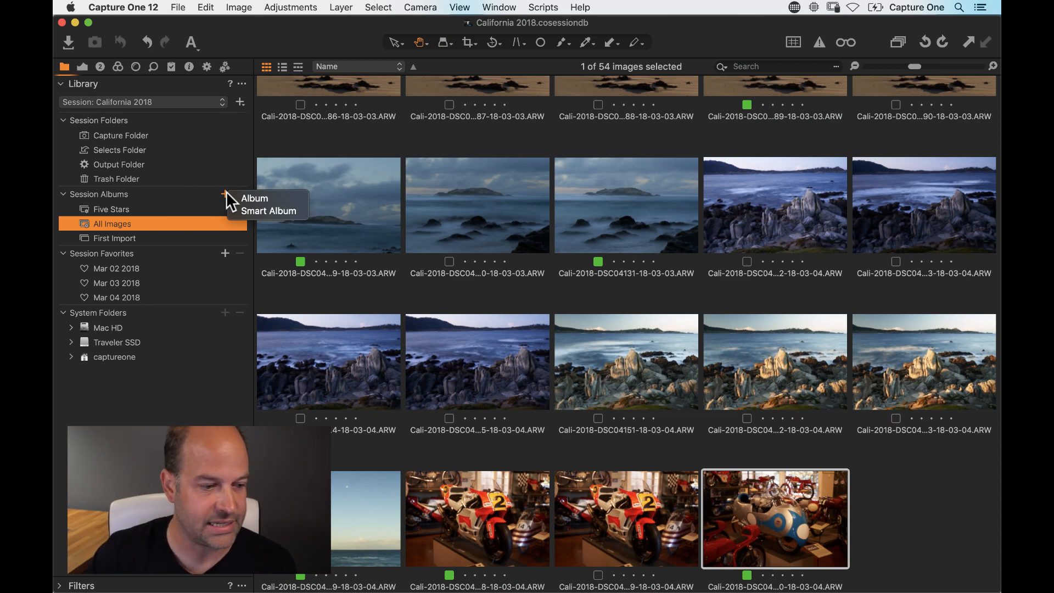
# Start a new smart album in the session and name it First Picks (Green Tags)
pyautogui.click(226, 194)
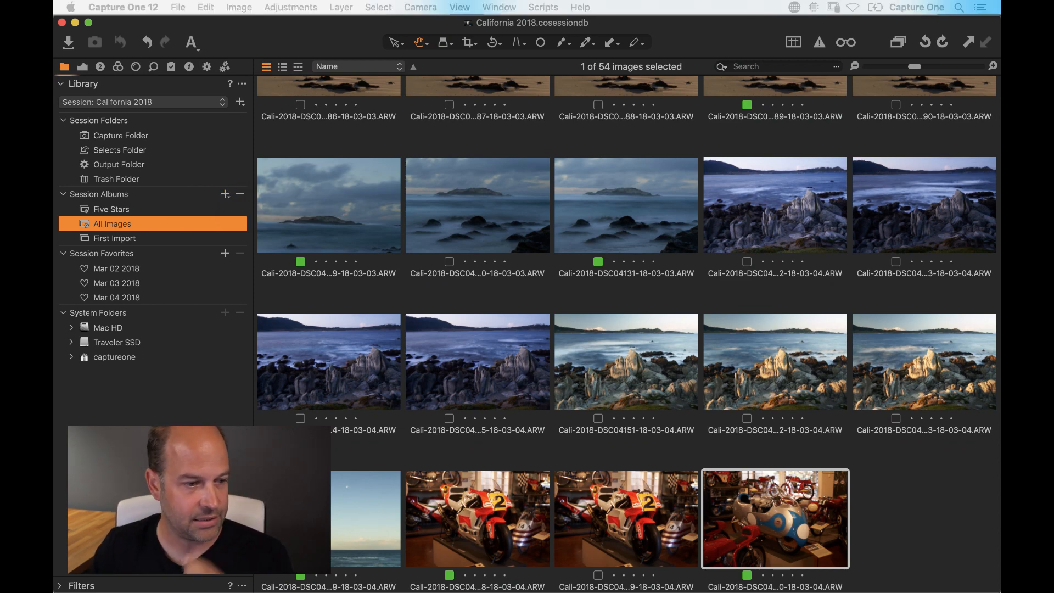
pyautogui.click(223, 194)
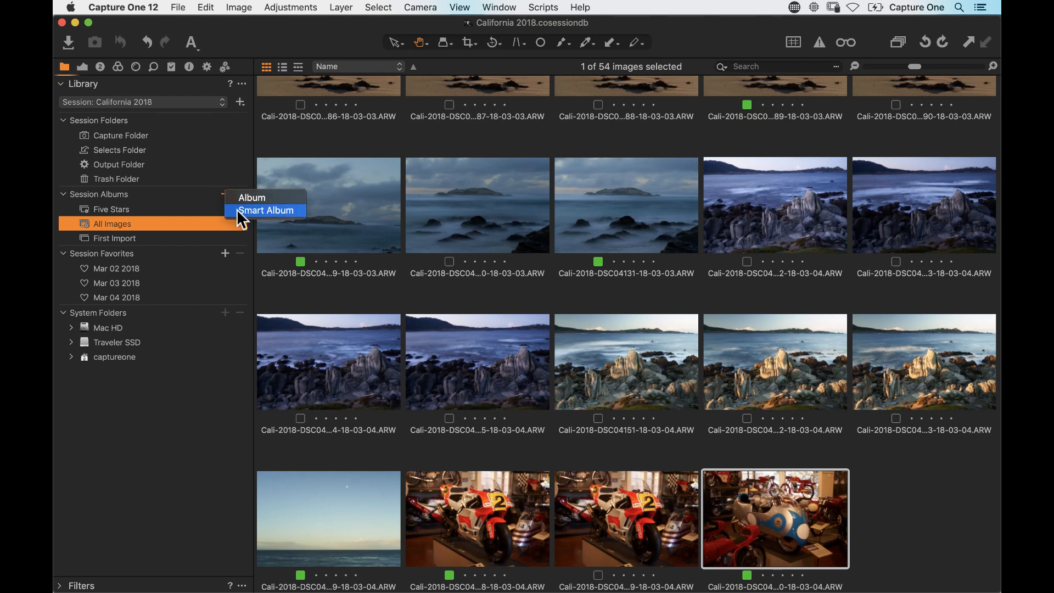
pyautogui.click(237, 210)
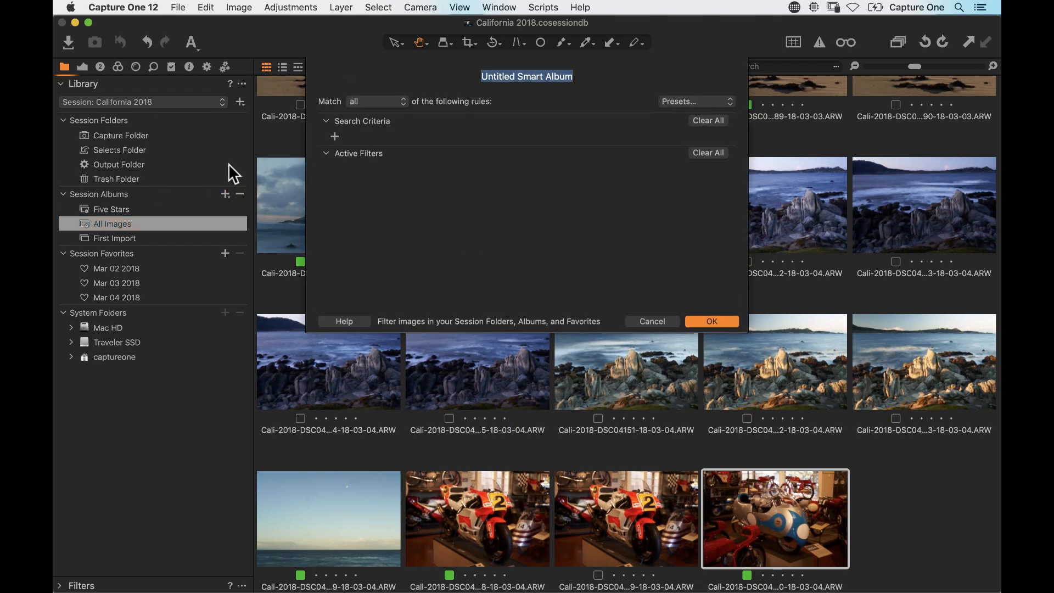
pyautogui.write('First Picks ')
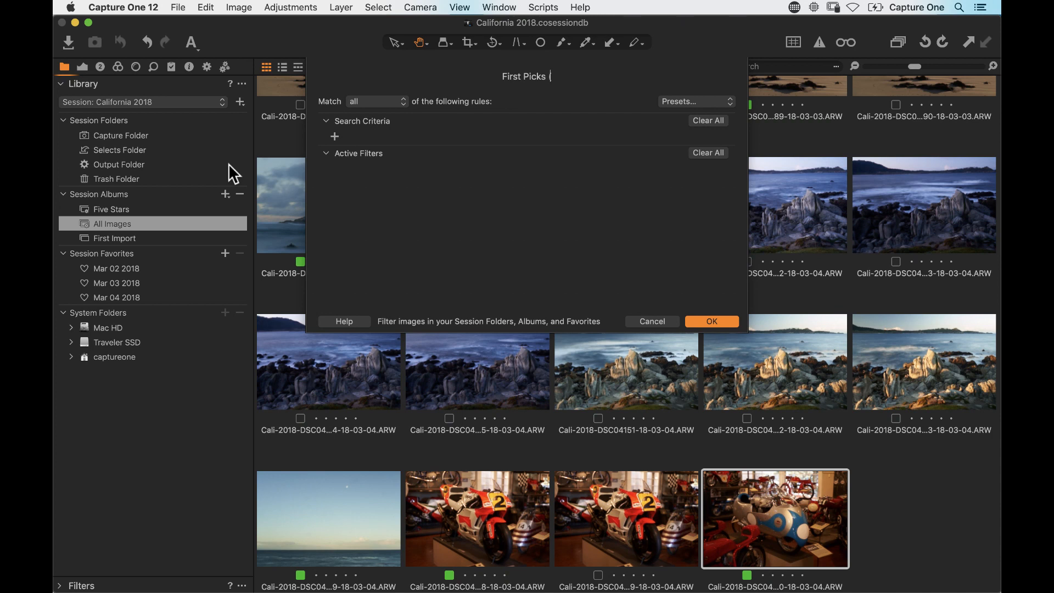
pyautogui.write(' (Green Tags)')
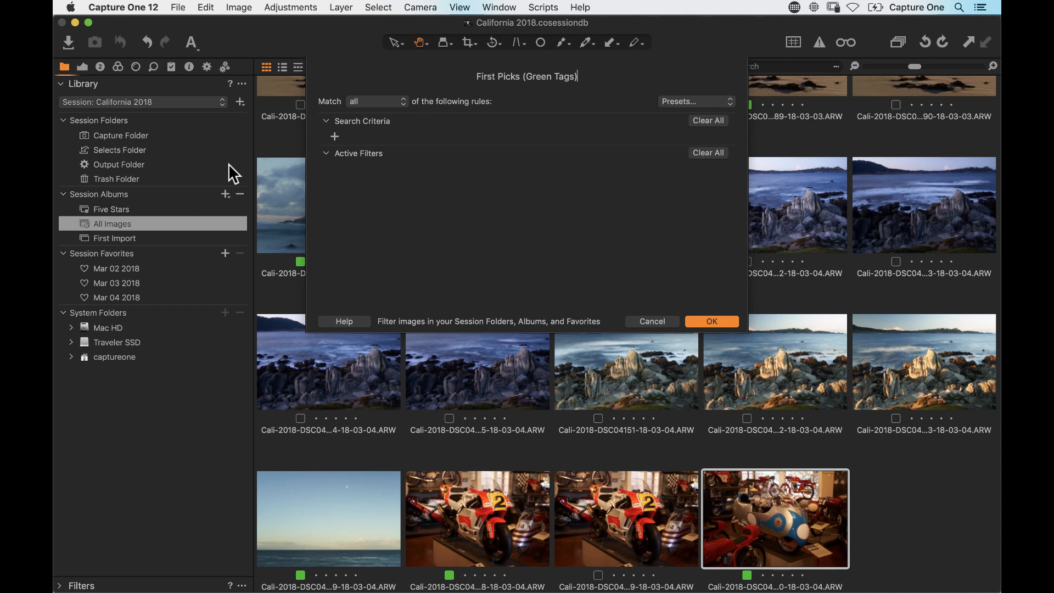
# Set the smart album's search criterion to Color Tag is green and create the album
pyautogui.click(704, 100)
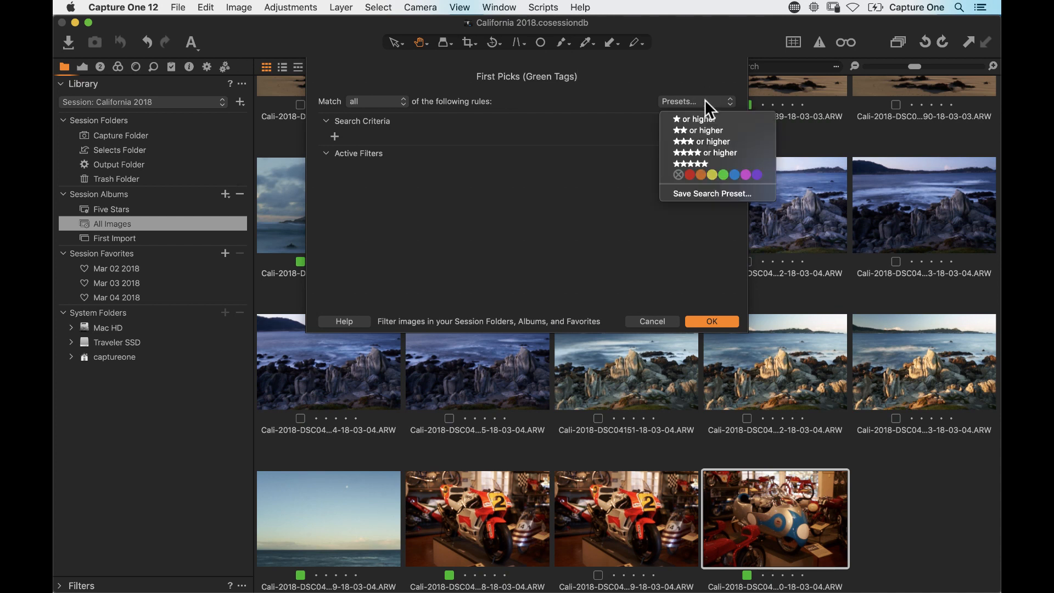
pyautogui.click(723, 175)
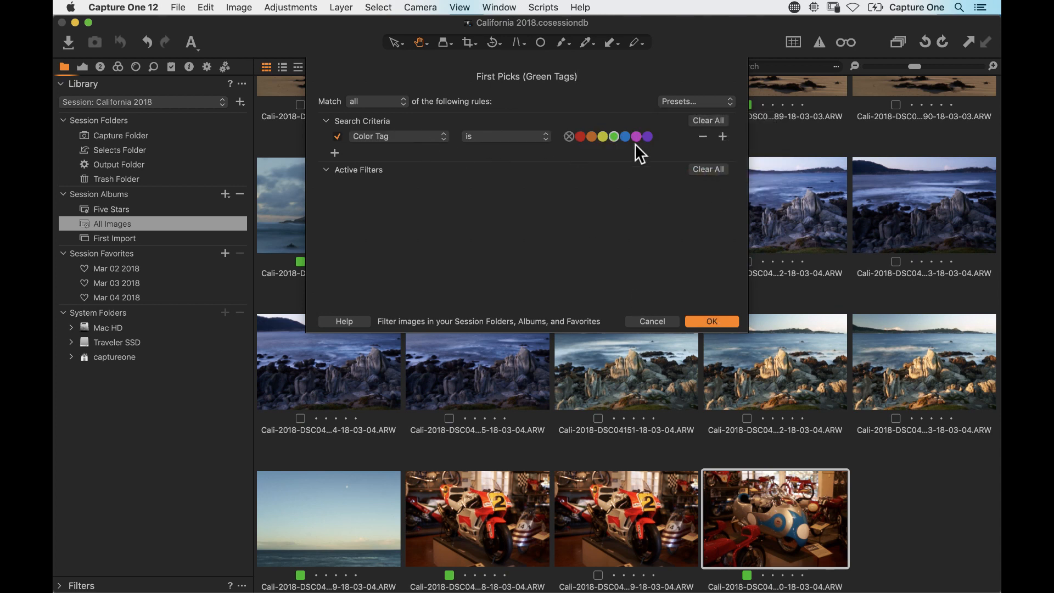
pyautogui.click(712, 321)
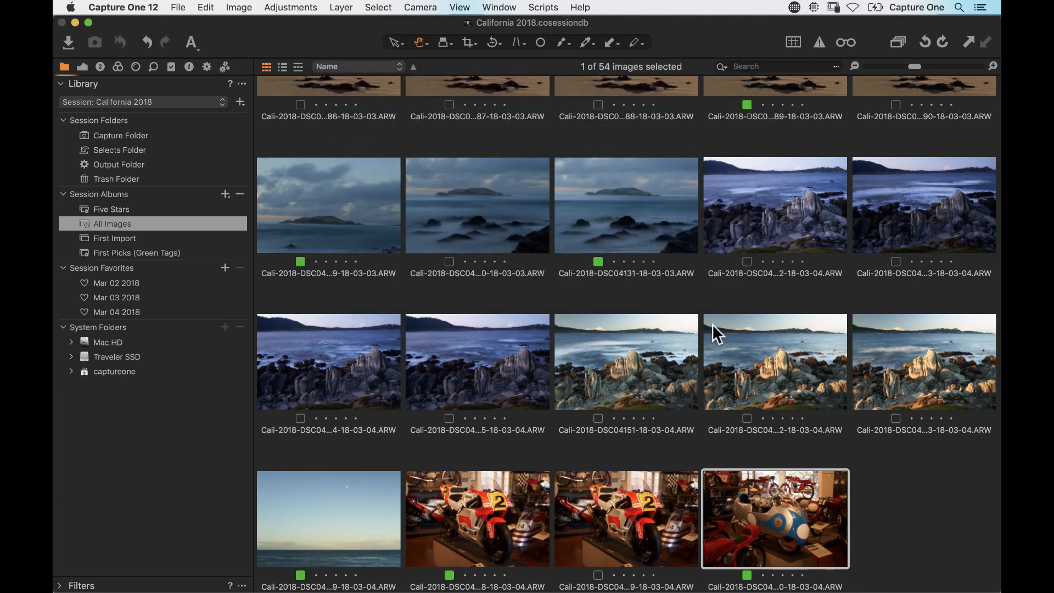
# Review the First Picks (Green Tags) album and remove its third image, the misty sea stacks shot, from the picks
pyautogui.click(156, 252)
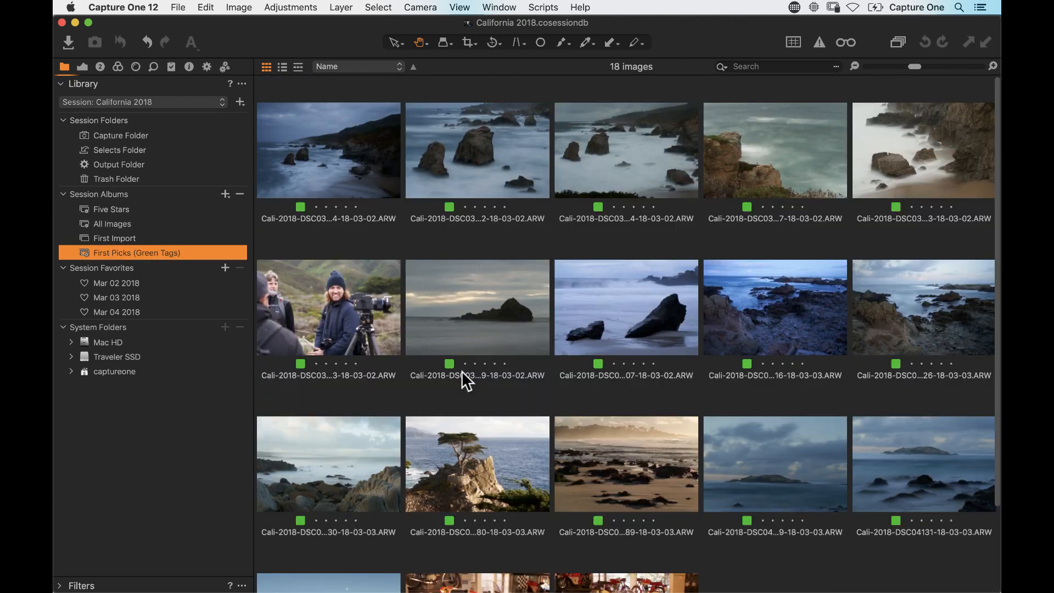
pyautogui.scroll(-3, 437, 343)
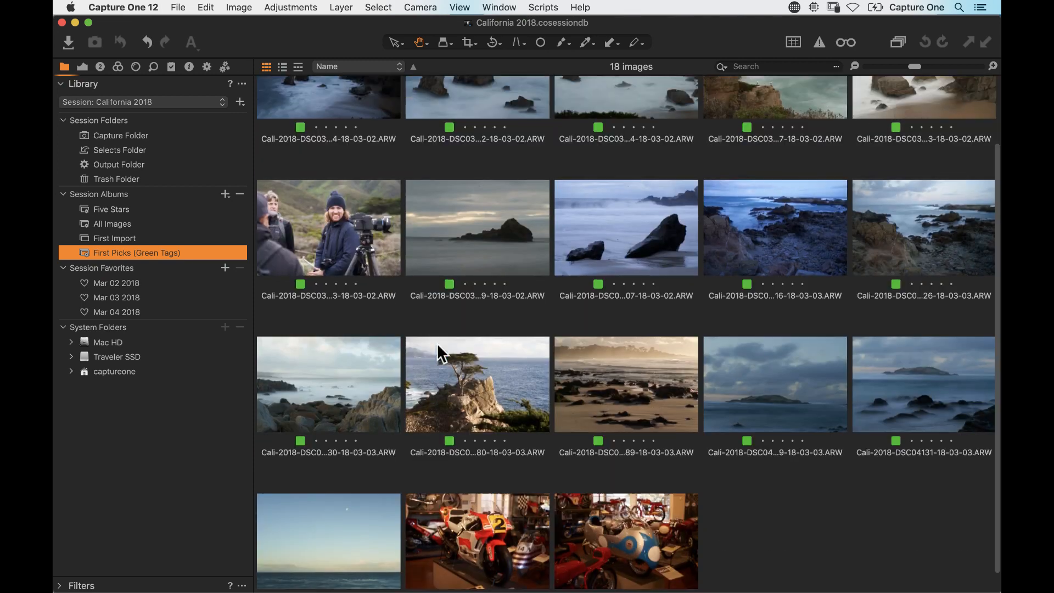
pyautogui.scroll(-5, 437, 346)
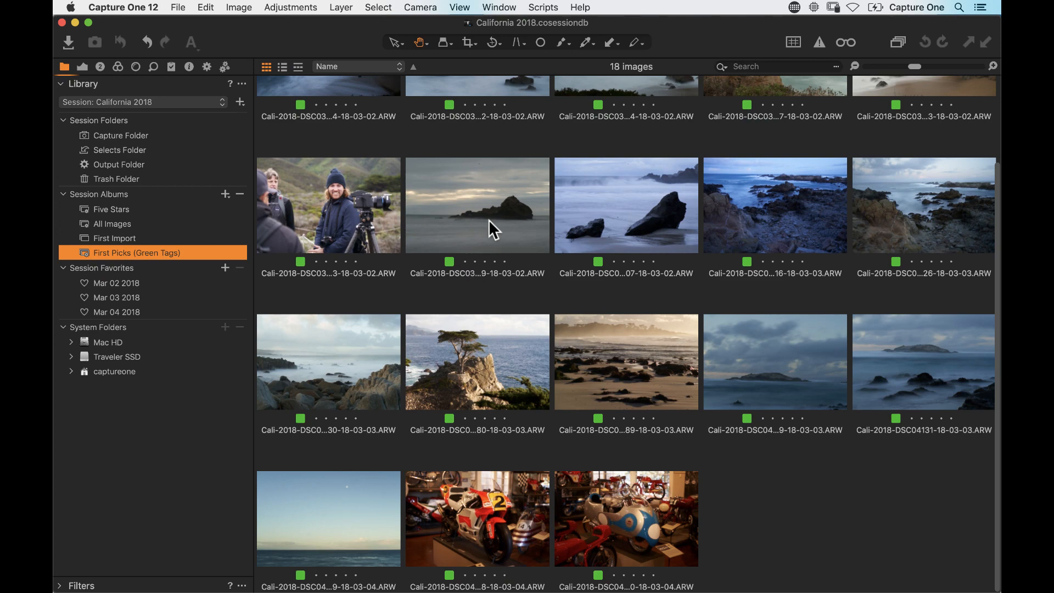
pyautogui.scroll(6, 488, 258)
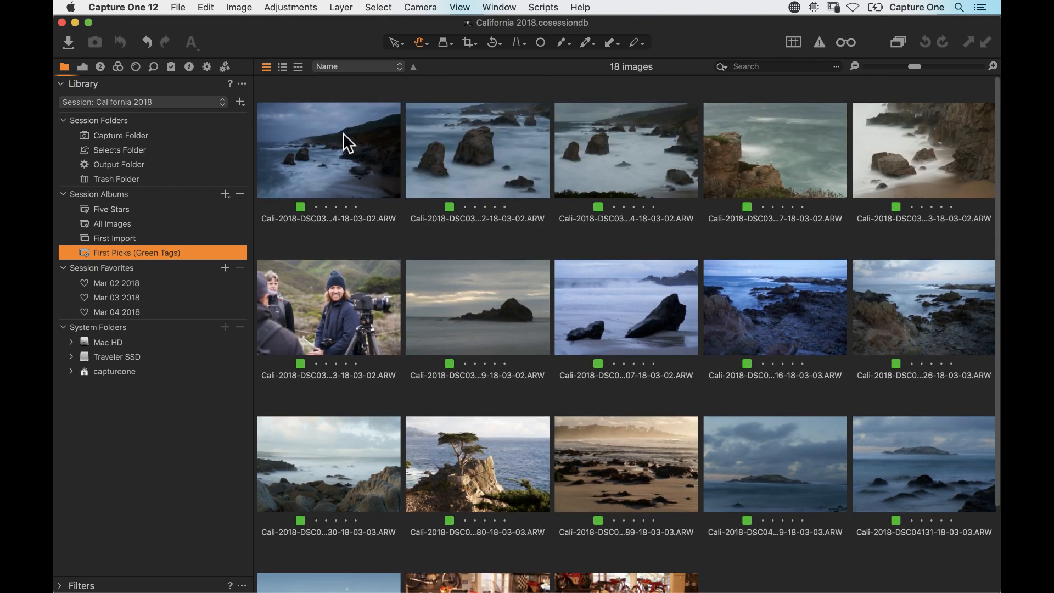
pyautogui.click(614, 183)
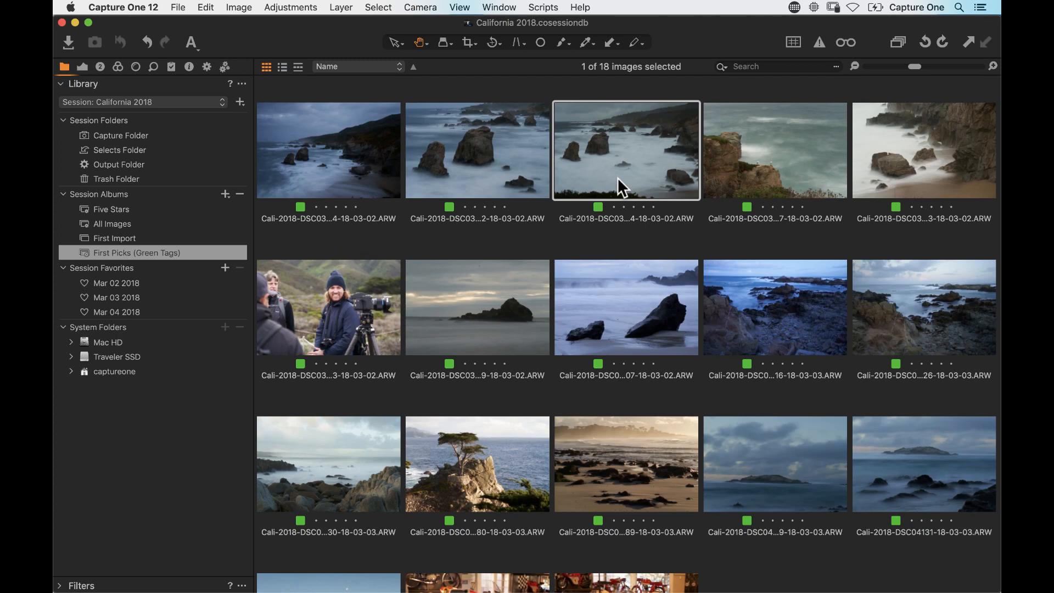
pyautogui.press('Delete')
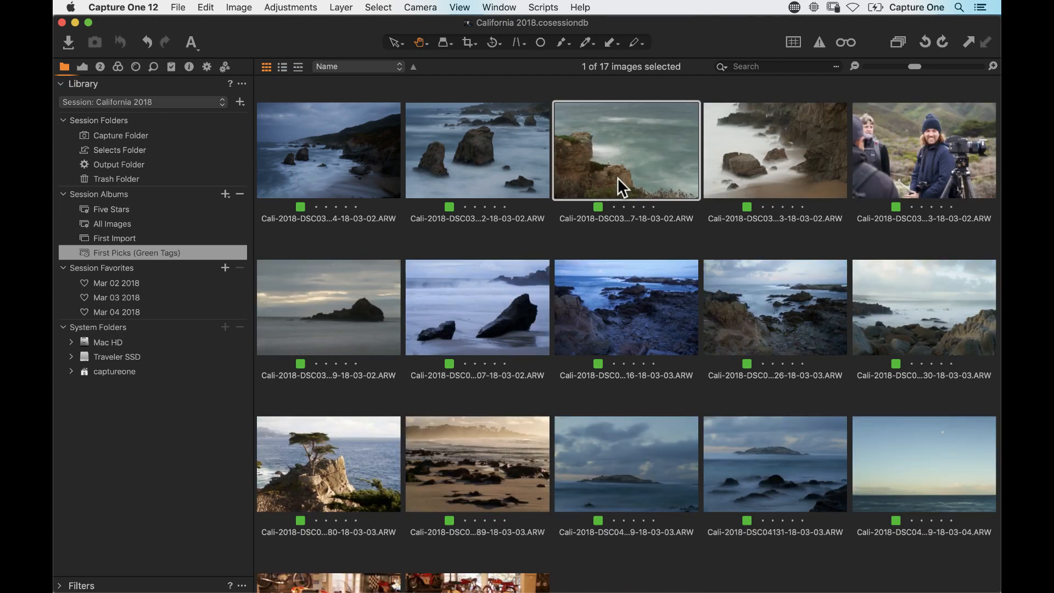
# Enable editing of all selected variants, and give the misty beach image ending in 86 in Mar 03 2018 a green tag
pyautogui.click(898, 42)
pyautogui.click(479, 445)
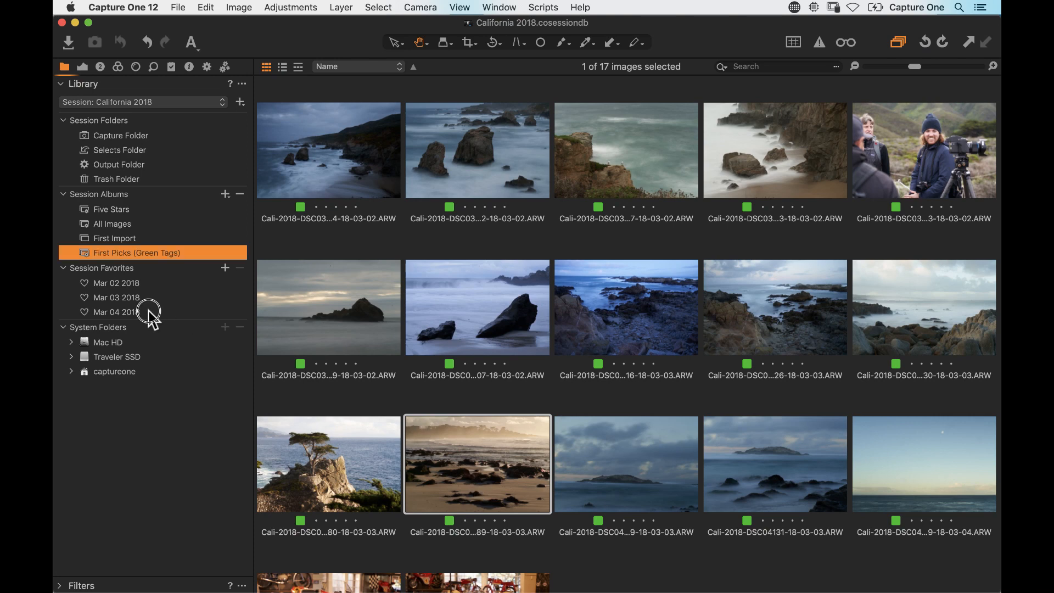
pyautogui.click(184, 312)
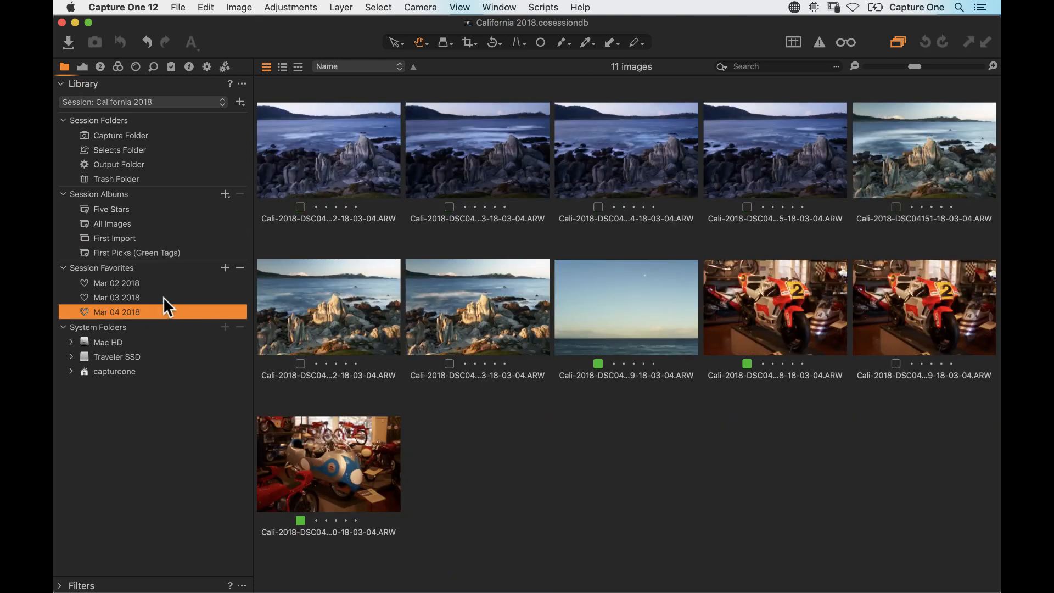
pyautogui.click(163, 297)
pyautogui.scroll(-3, 411, 368)
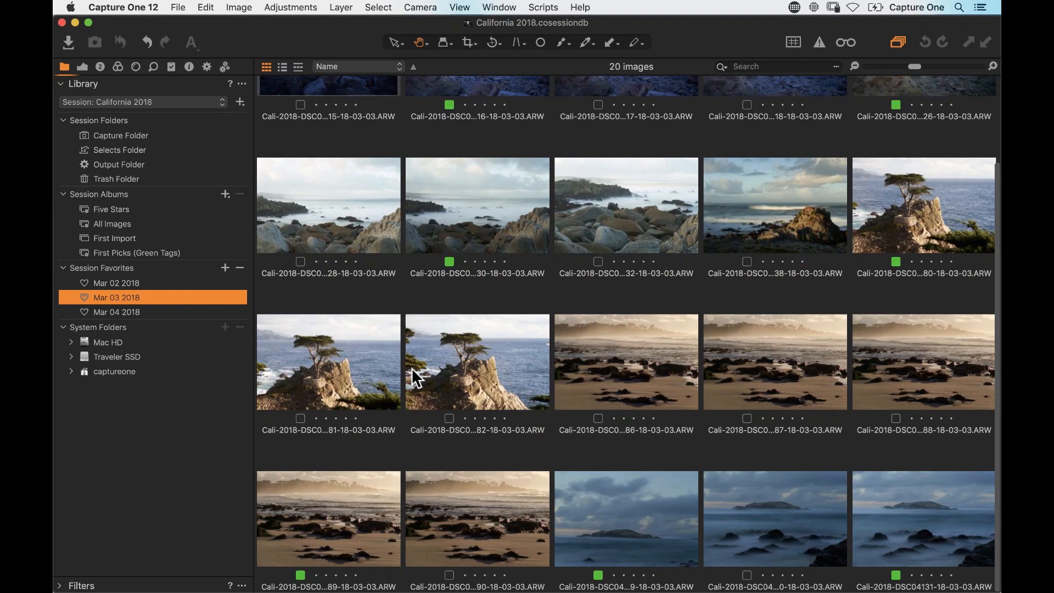
pyautogui.click(601, 360)
pyautogui.press('+')
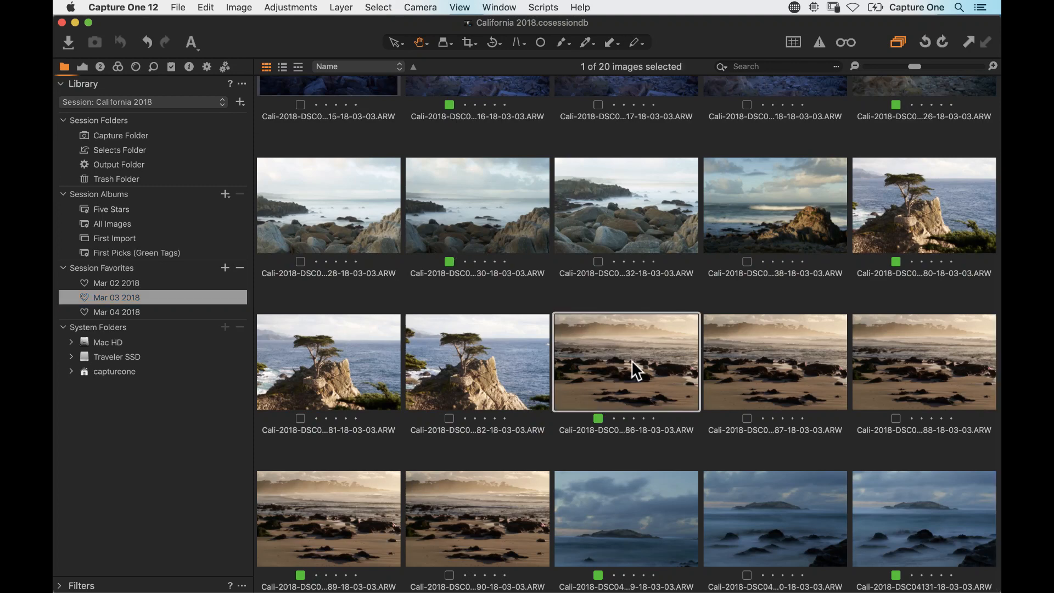
# Open the First Picks (Green Tags) album and compare the two misty beach images in it
pyautogui.click(164, 252)
pyautogui.click(442, 342)
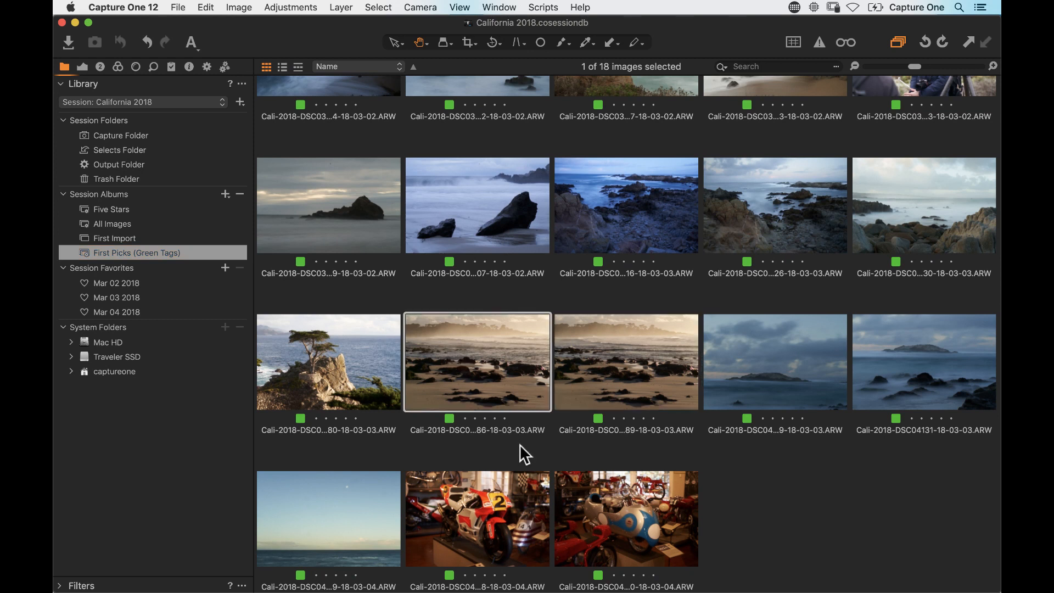
pyautogui.click(577, 376)
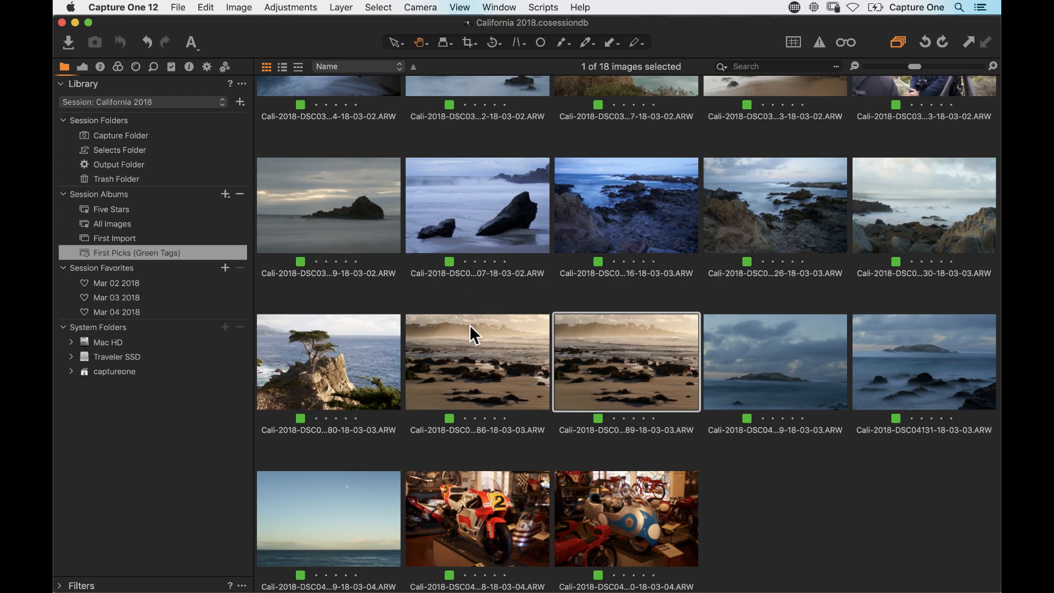
pyautogui.scroll(3, 452, 279)
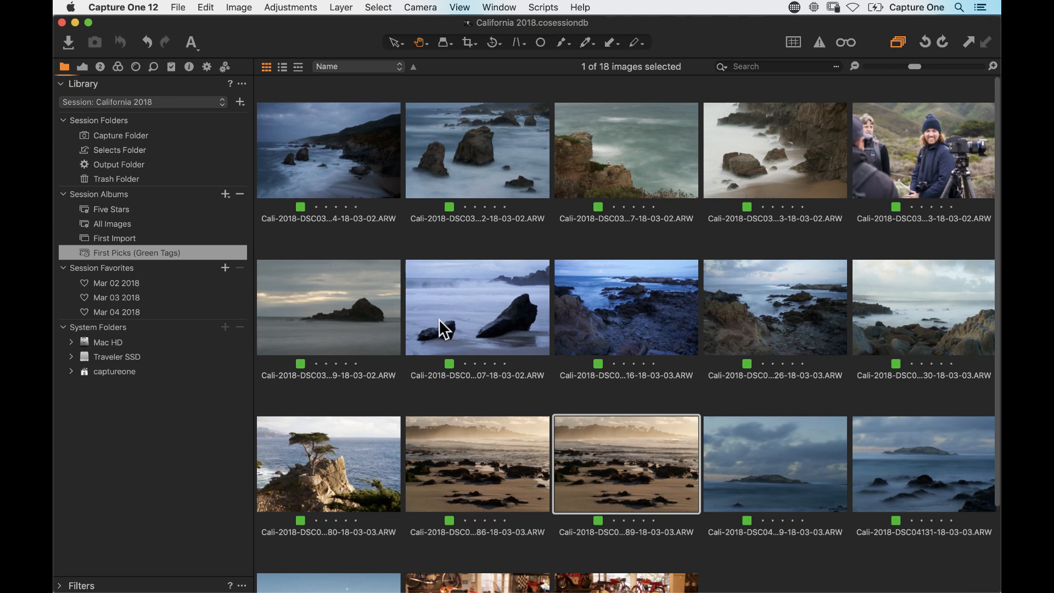
# Open the album's first image, the dark coastline, and set exposure to 0.94, highlight recovery to 34 and Kelvin to 7259
pyautogui.click(338, 148)
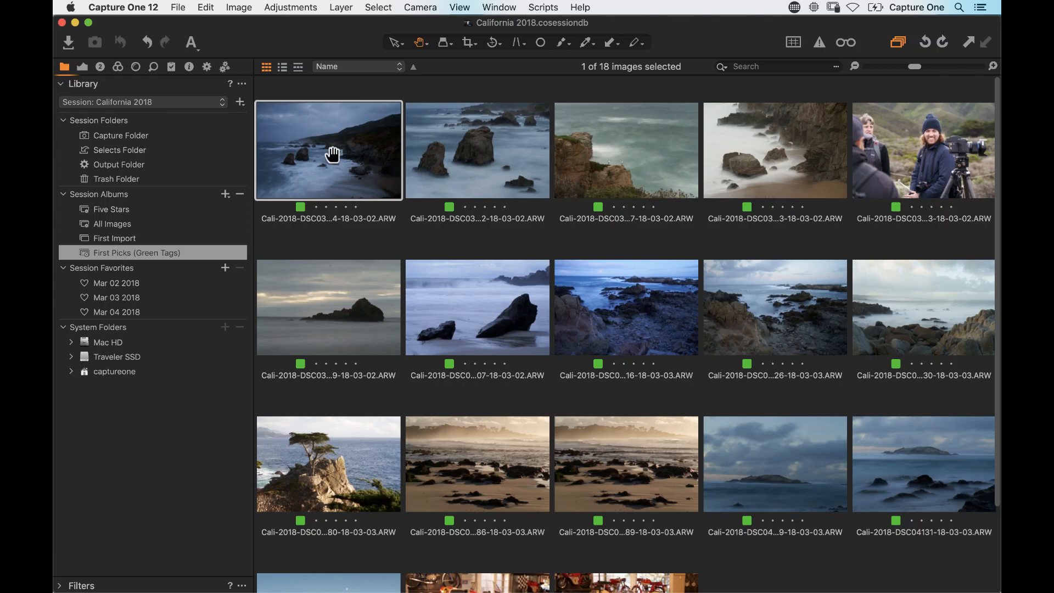
pyautogui.doubleClick(335, 156)
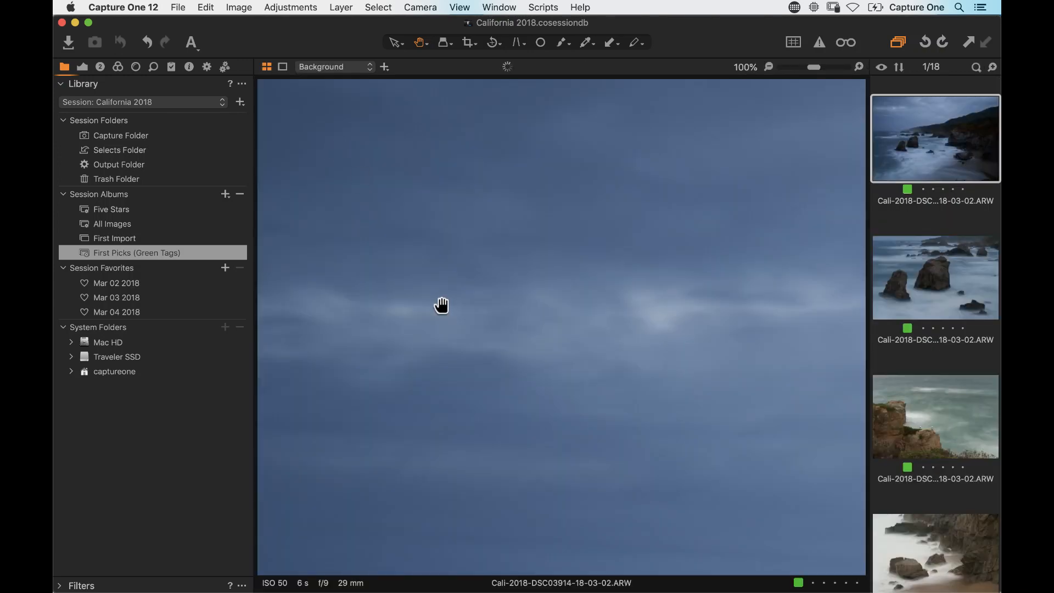
pyautogui.doubleClick(442, 306)
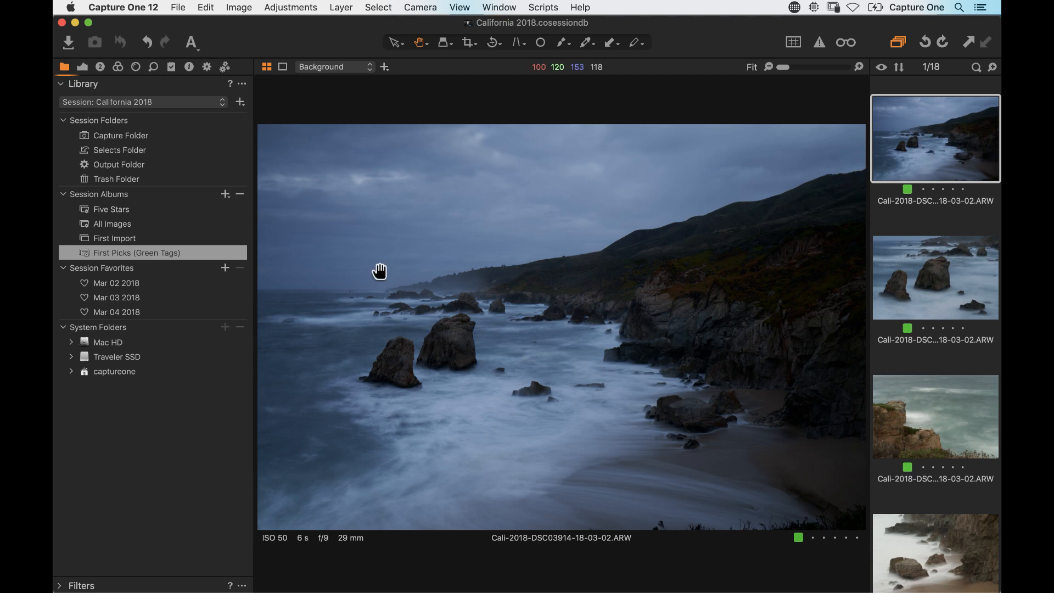
pyautogui.click(83, 66)
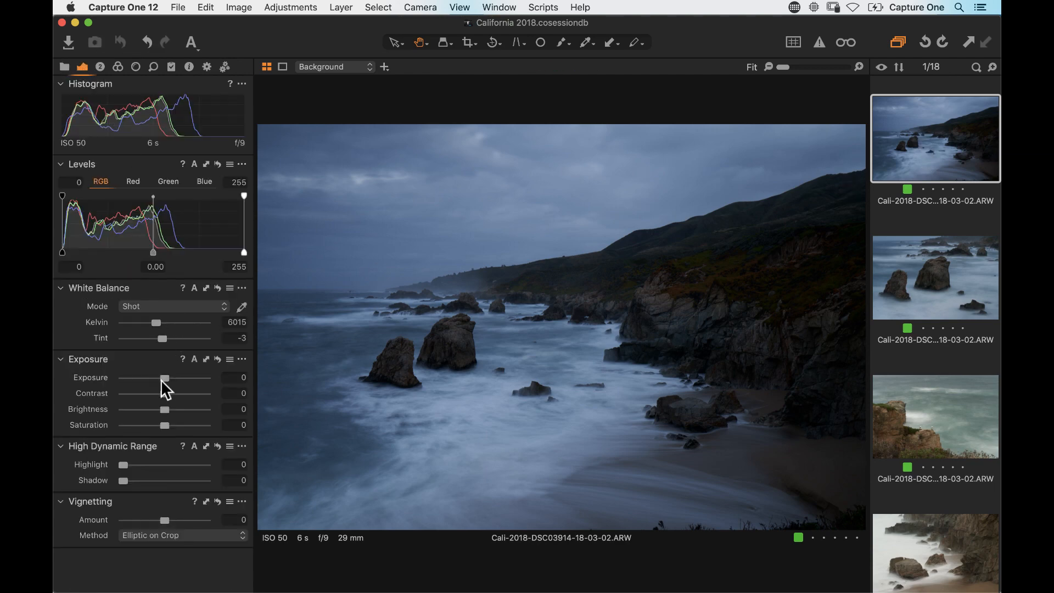
pyautogui.moveTo(165, 378); pyautogui.dragTo(173, 378)
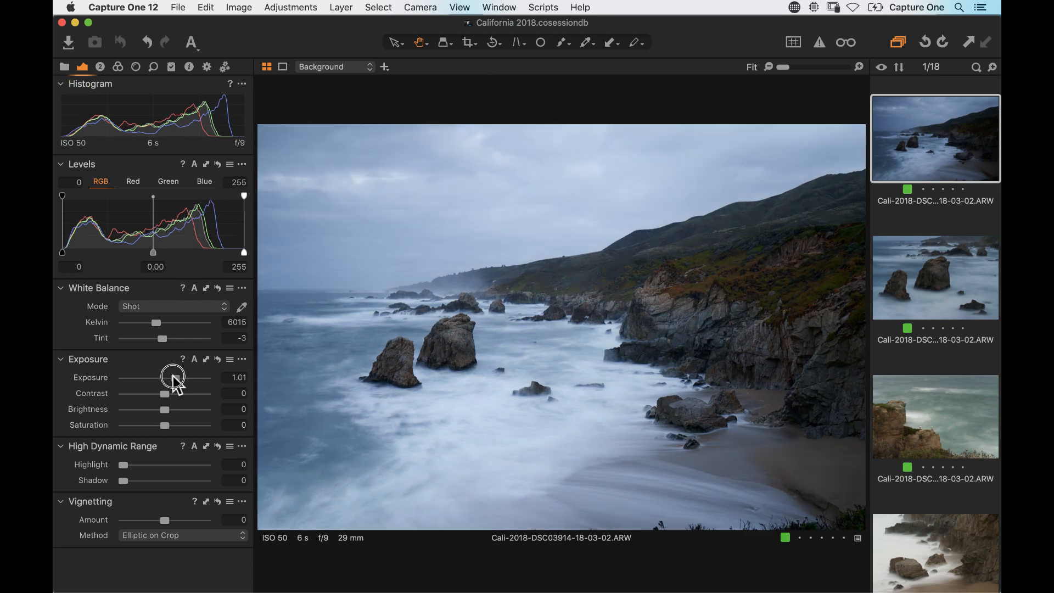
pyautogui.moveTo(123, 465); pyautogui.dragTo(151, 464)
pyautogui.moveTo(155, 323); pyautogui.dragTo(164, 323)
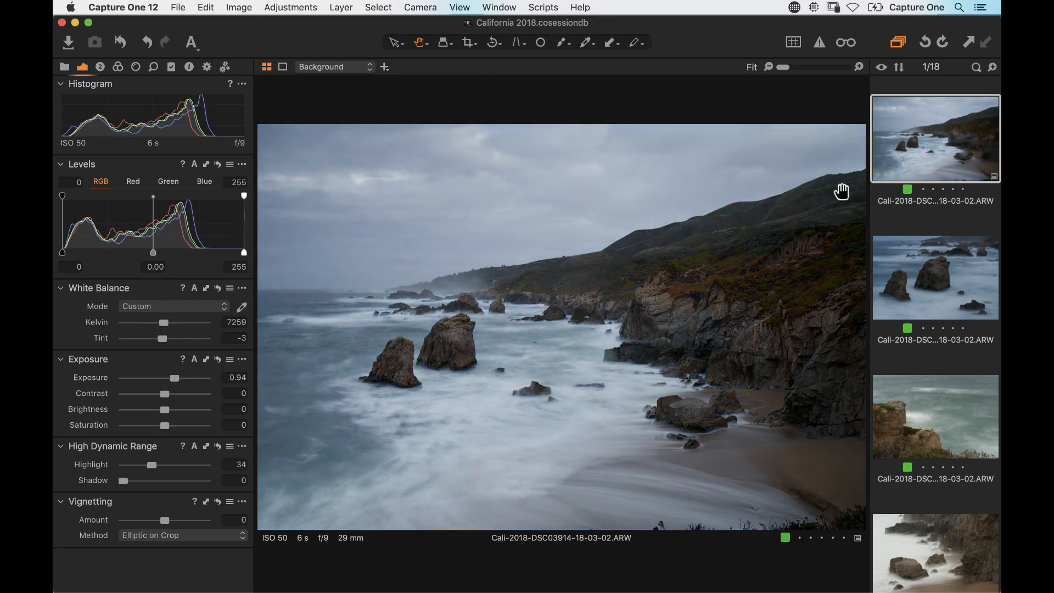
# Rate the coastline image, the sea stacks image DSC03922 and the beach rocks image DSC03963 five stars, leaving the cliff and portrait shots unrated
pyautogui.press('5')
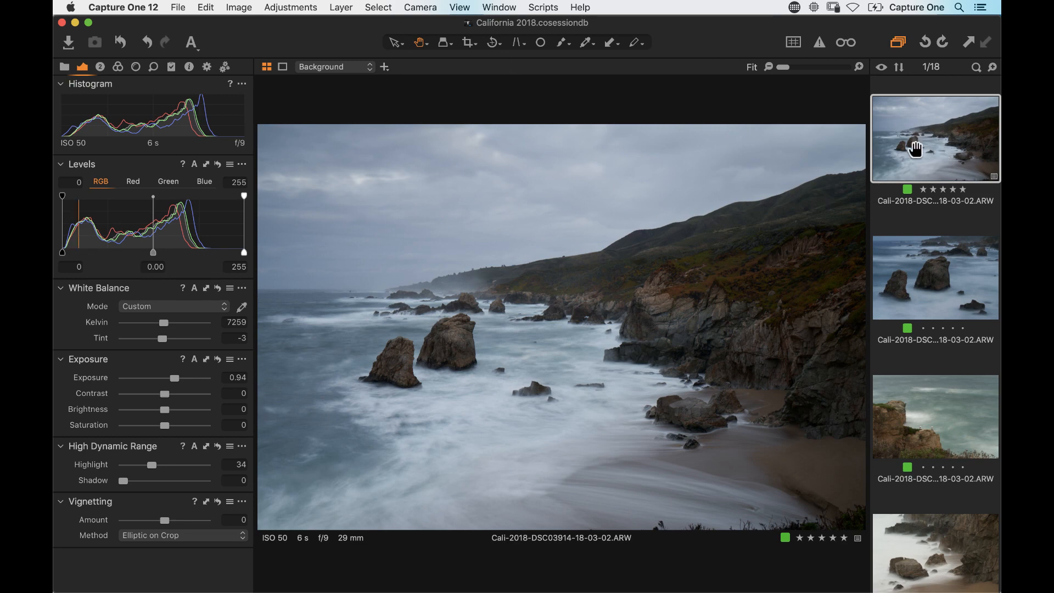
pyautogui.click(928, 281)
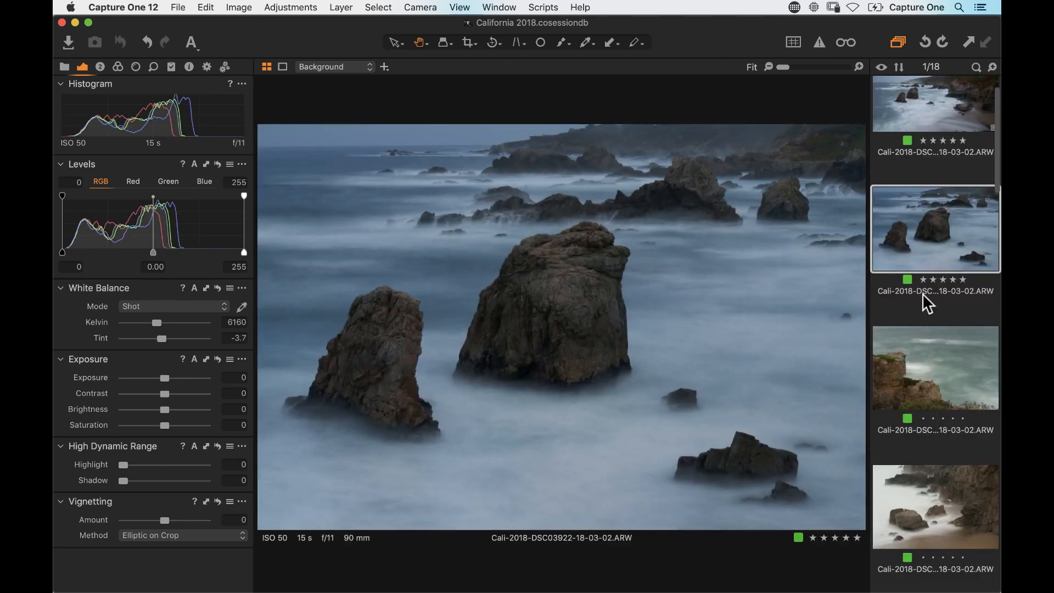
pyautogui.press('Down')
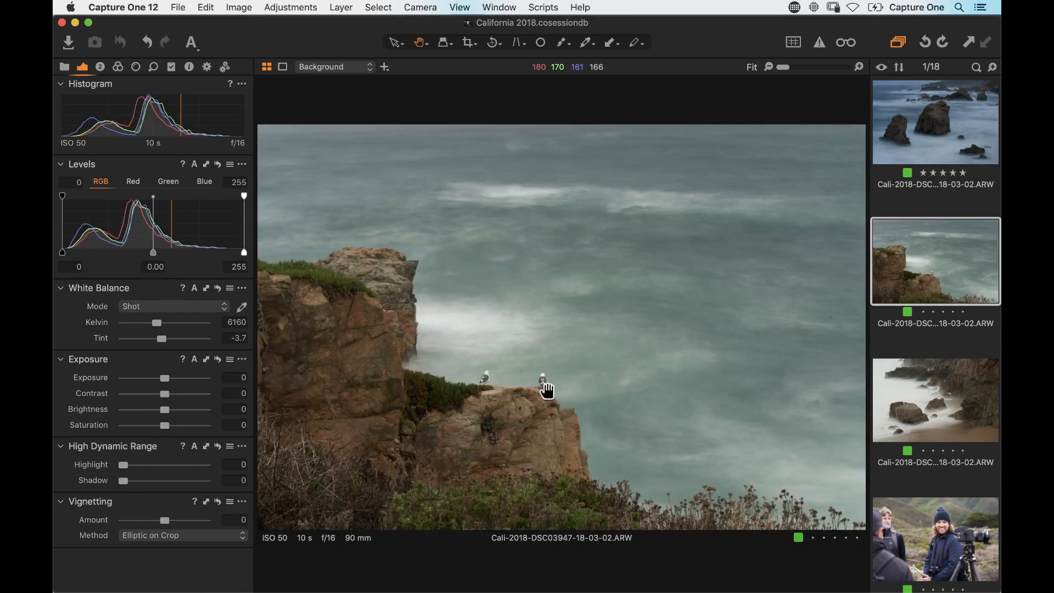
pyautogui.scroll(-3, 900, 341)
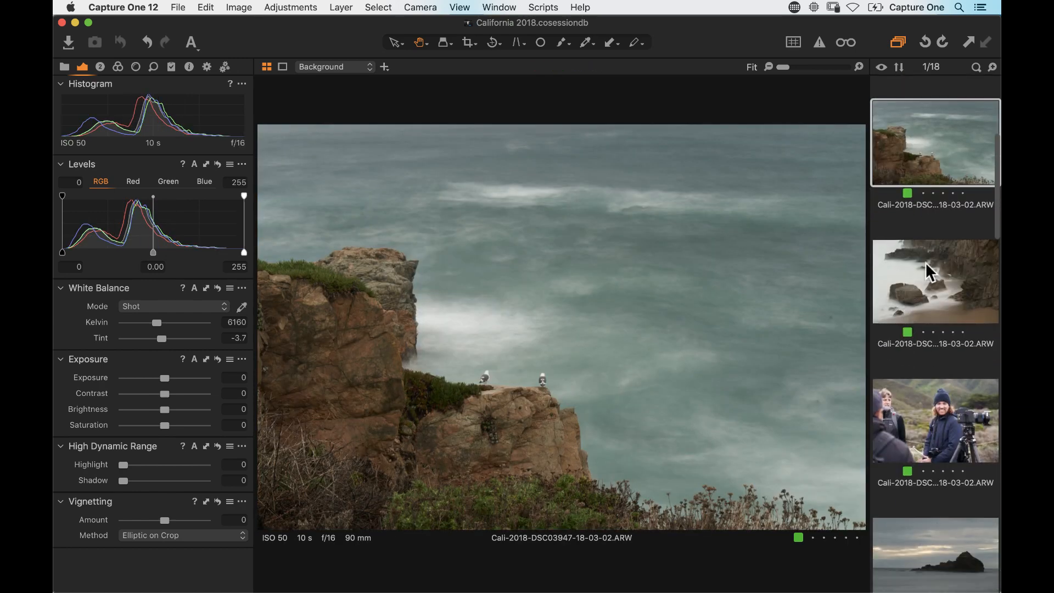
pyautogui.click(930, 291)
pyautogui.press('5')
pyautogui.scroll(-2, 923, 315)
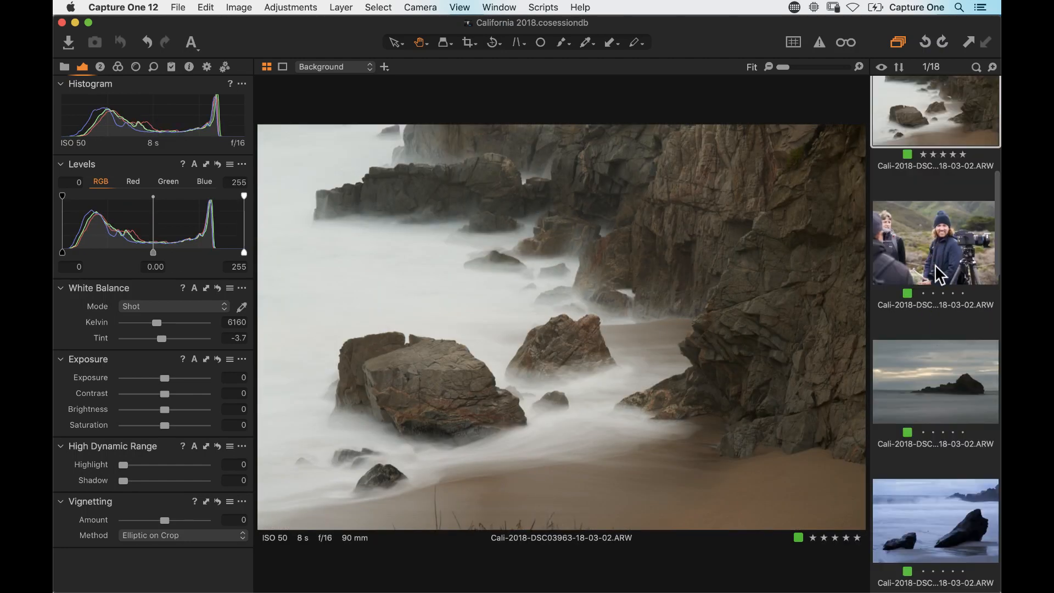
pyautogui.click(926, 315)
pyautogui.scroll(-2, 927, 318)
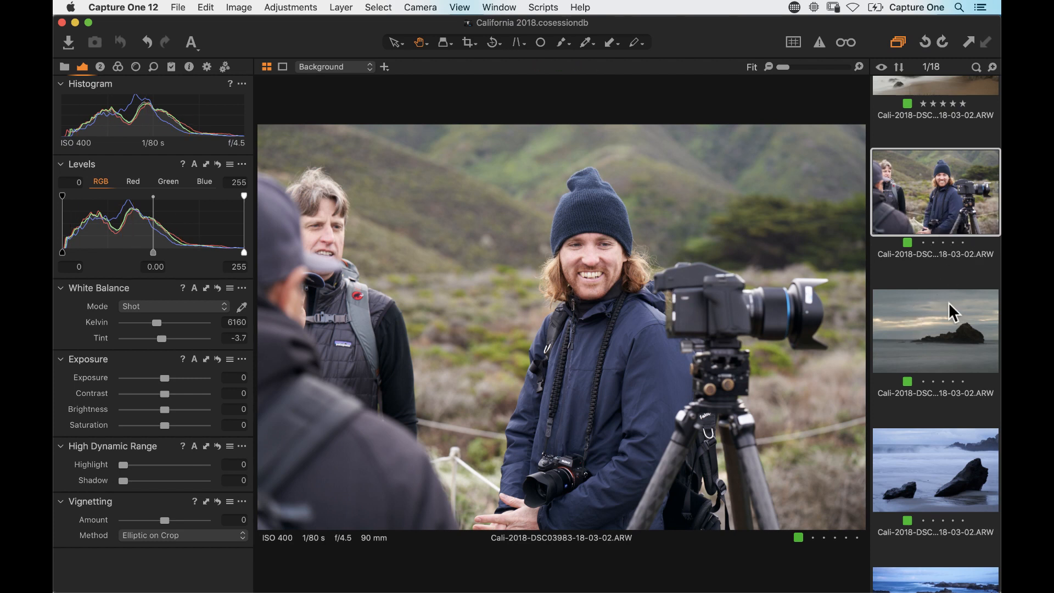
pyautogui.scroll(-1, 944, 297)
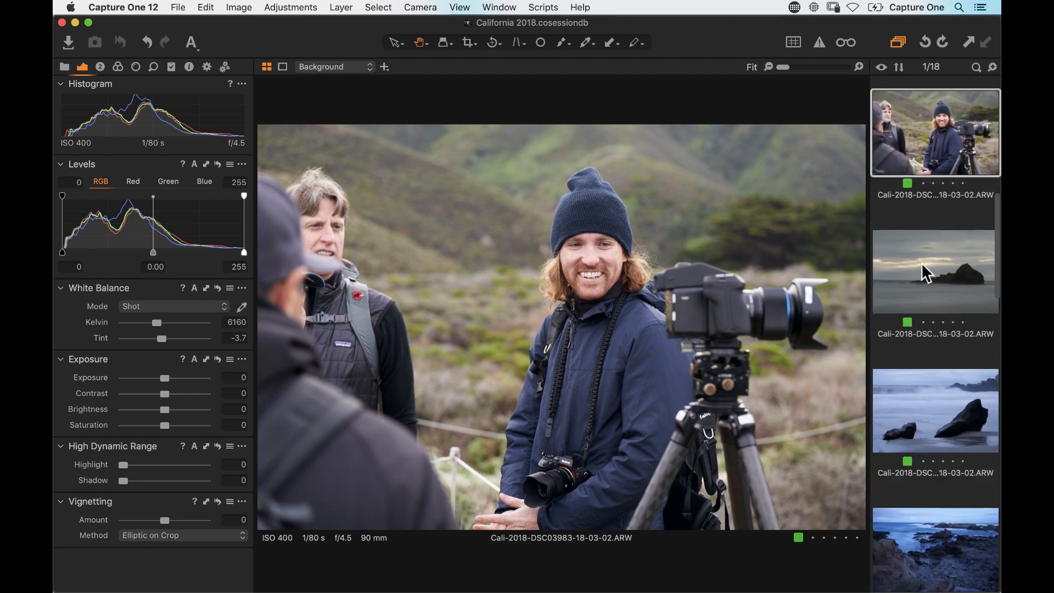
# Set shadow recovery to 21 and exposure to 1.15 on sea rock image DSC03989, and rate it five stars
pyautogui.click(925, 277)
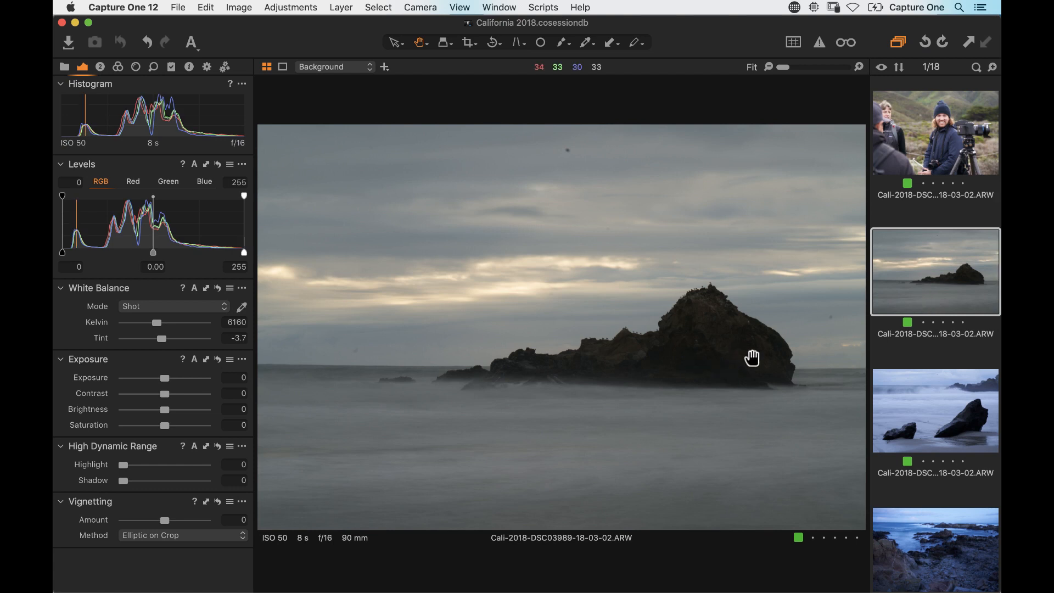
pyautogui.moveTo(123, 480); pyautogui.dragTo(142, 481)
pyautogui.moveTo(165, 377); pyautogui.dragTo(176, 378)
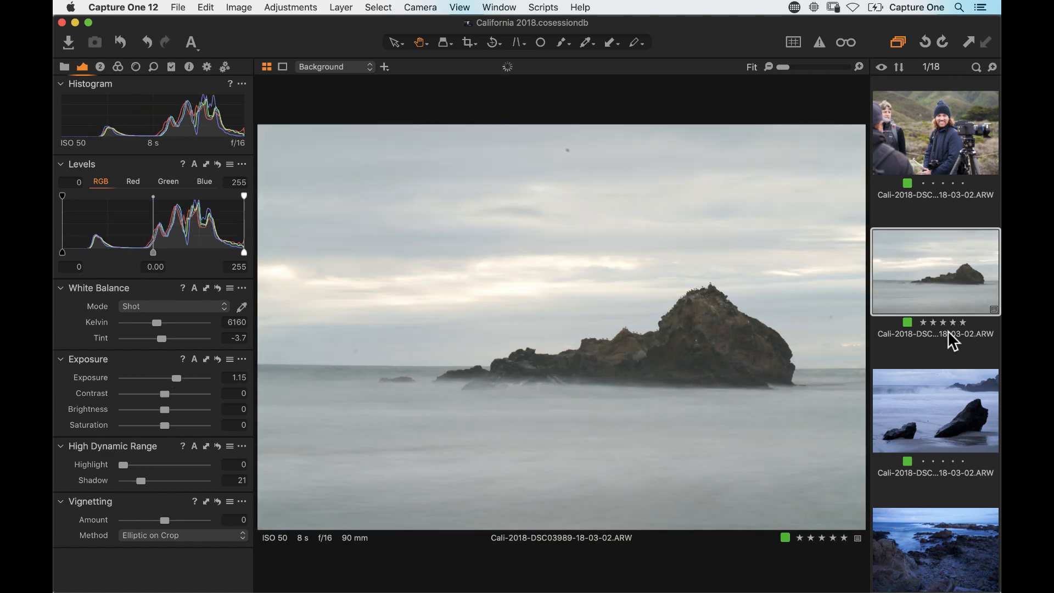
# Adjust the blue rocky shore image DSC04016 to Kelvin 9201, shadow recovery 28 and exposure 0.18
pyautogui.scroll(-3, 953, 336)
pyautogui.click(934, 243)
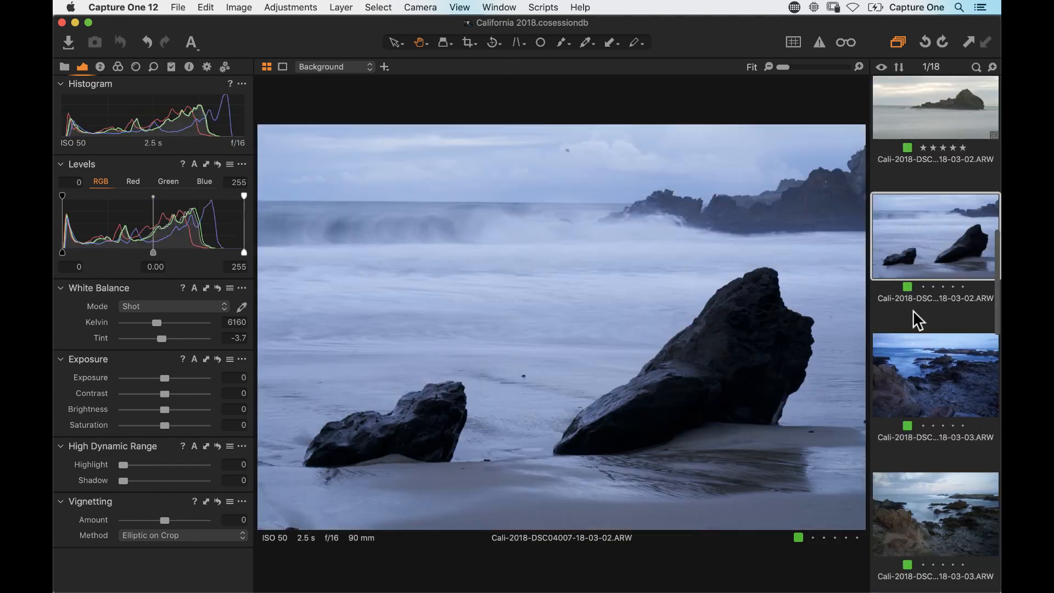
pyautogui.scroll(-3, 913, 318)
pyautogui.click(930, 253)
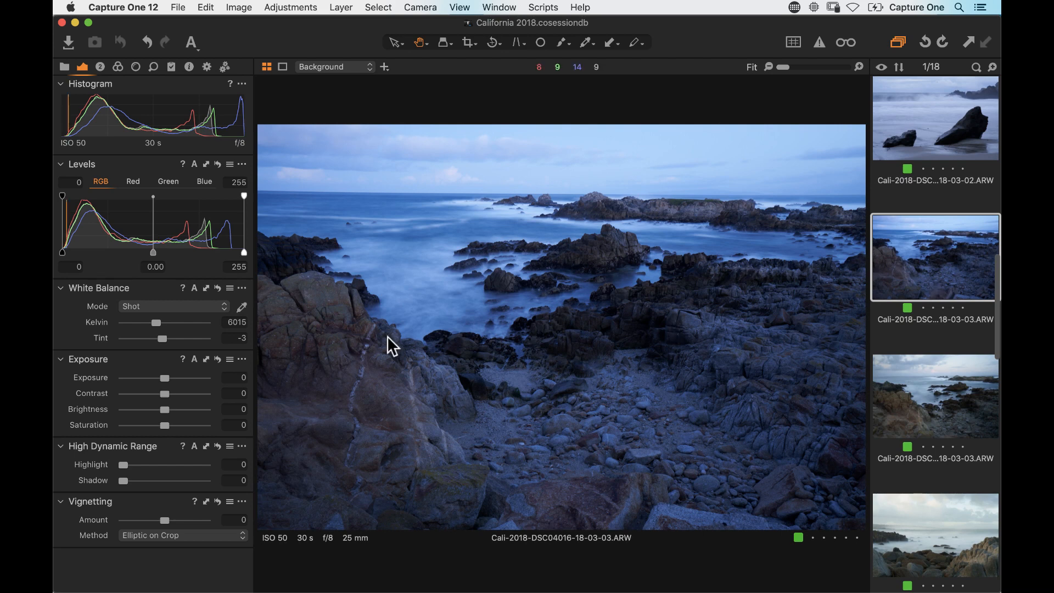
pyautogui.moveTo(157, 323); pyautogui.dragTo(164, 325)
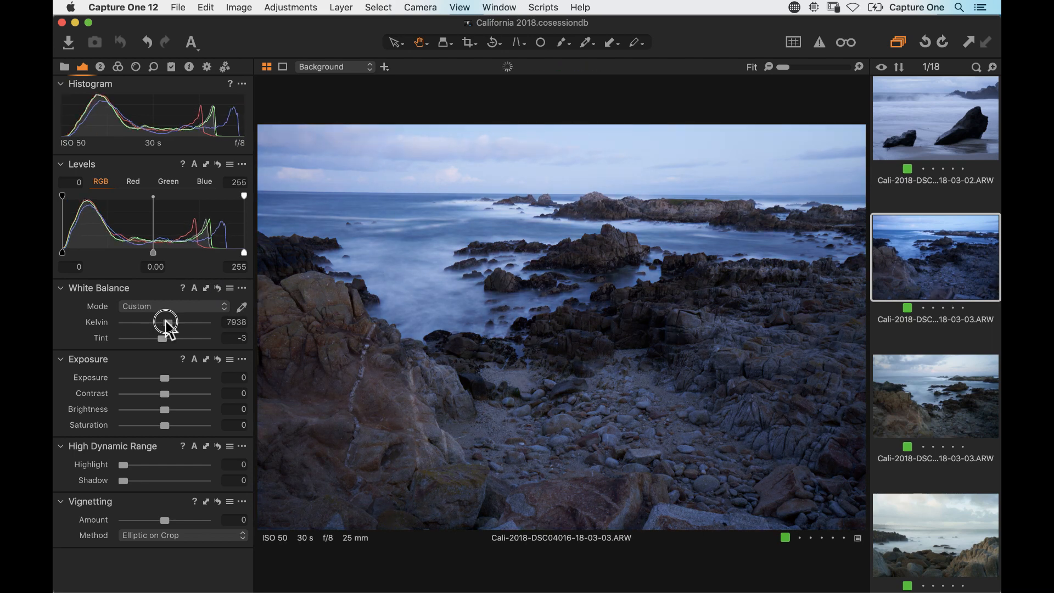
pyautogui.moveTo(125, 482); pyautogui.dragTo(147, 481)
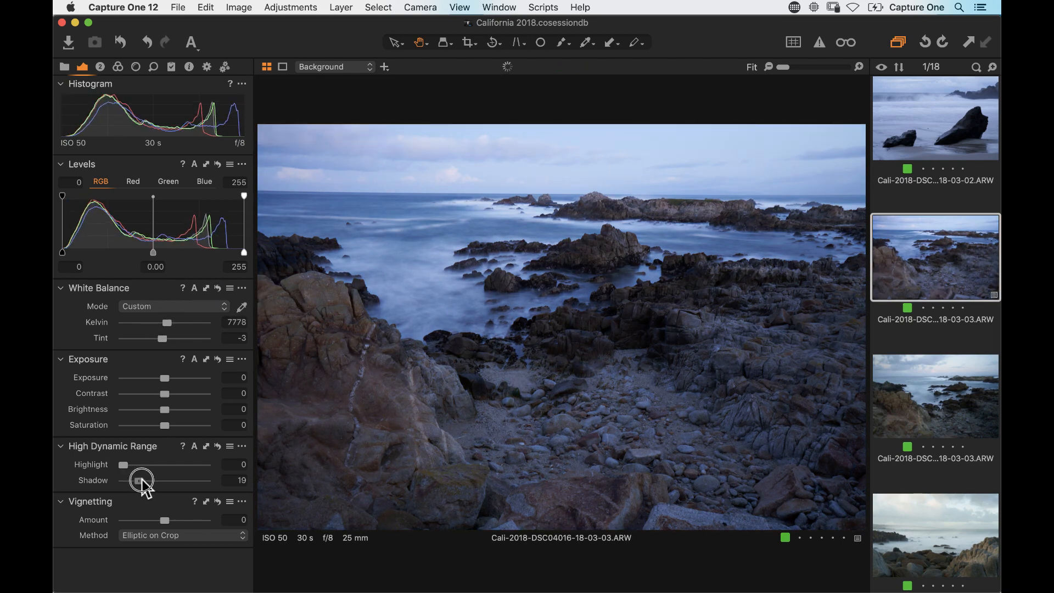
pyautogui.moveTo(175, 379); pyautogui.dragTo(166, 380)
pyautogui.moveTo(170, 322); pyautogui.dragTo(176, 323)
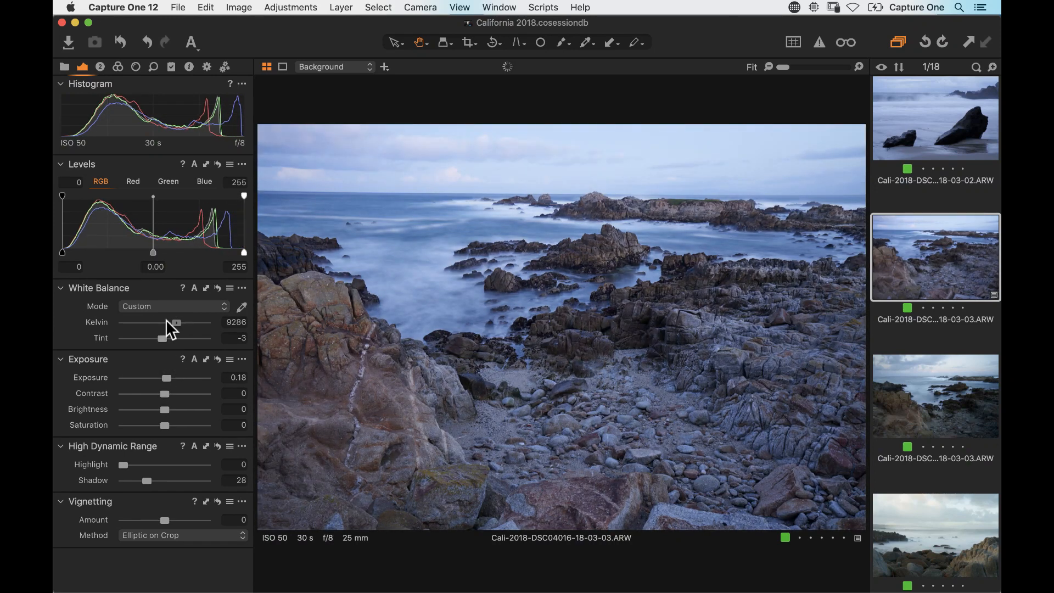
# Compare the rocky shore images DSC04016 and DSC04026, rate DSC04026 five stars and clear the rating of DSC04016
pyautogui.press('5')
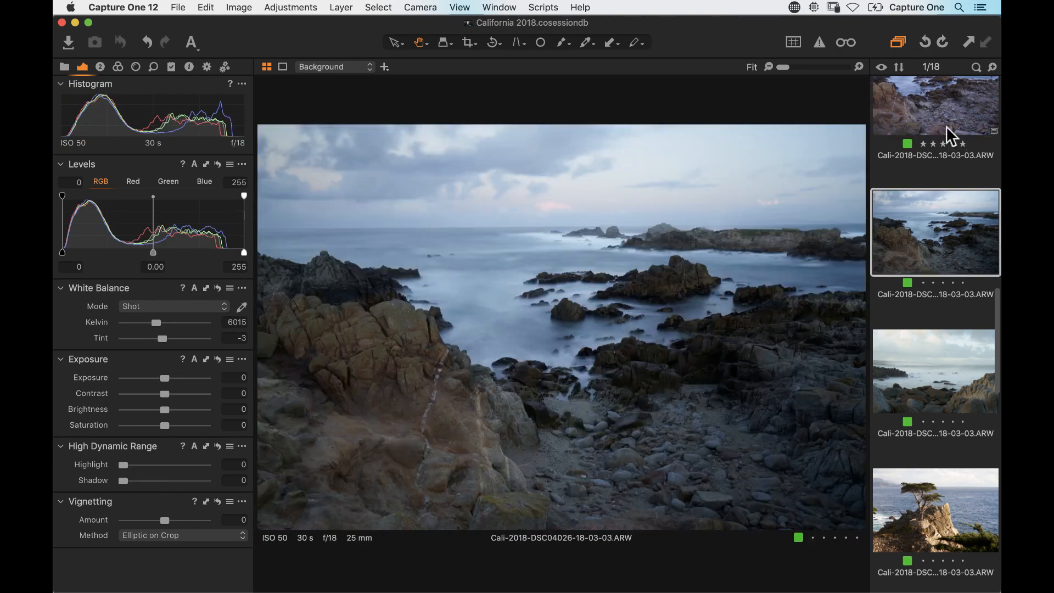
pyautogui.click(947, 128)
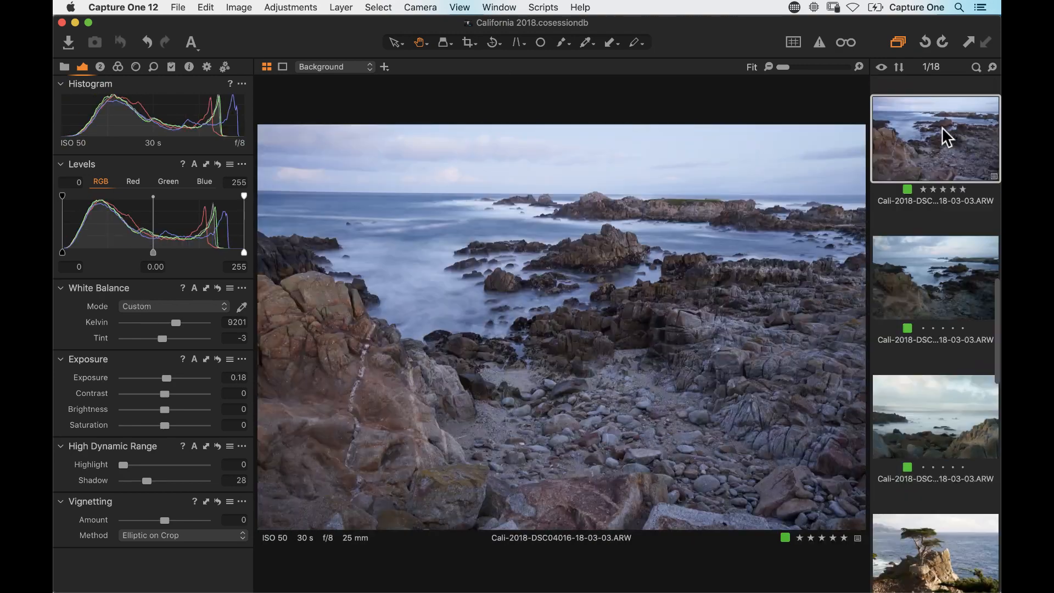
pyautogui.click(948, 274)
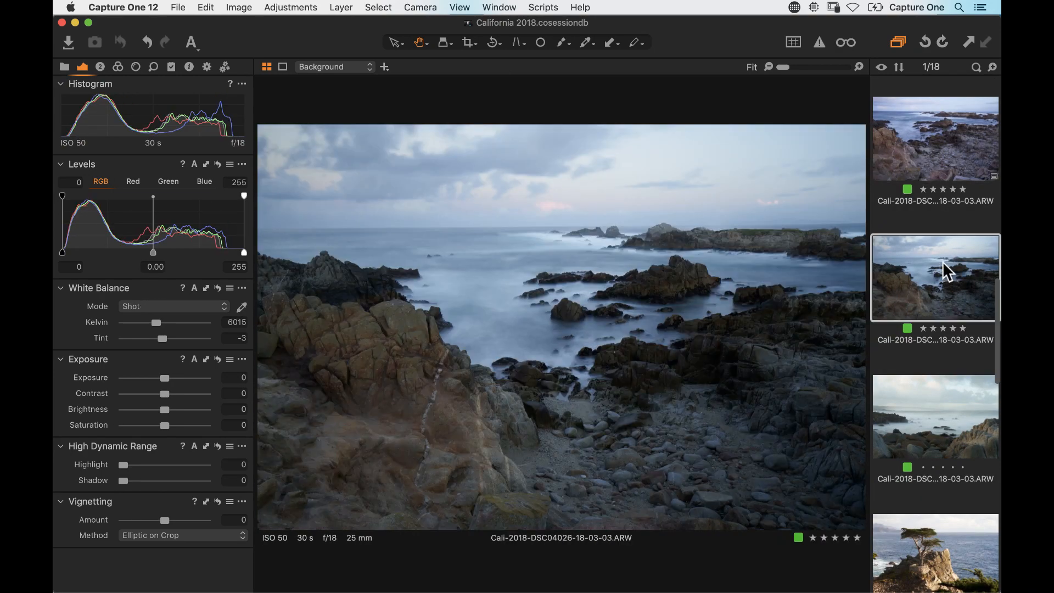
pyautogui.click(942, 171)
pyautogui.press('0')
# Rate the cloudy boulder shore image DSC04030 five stars
pyautogui.scroll(-3, 934, 379)
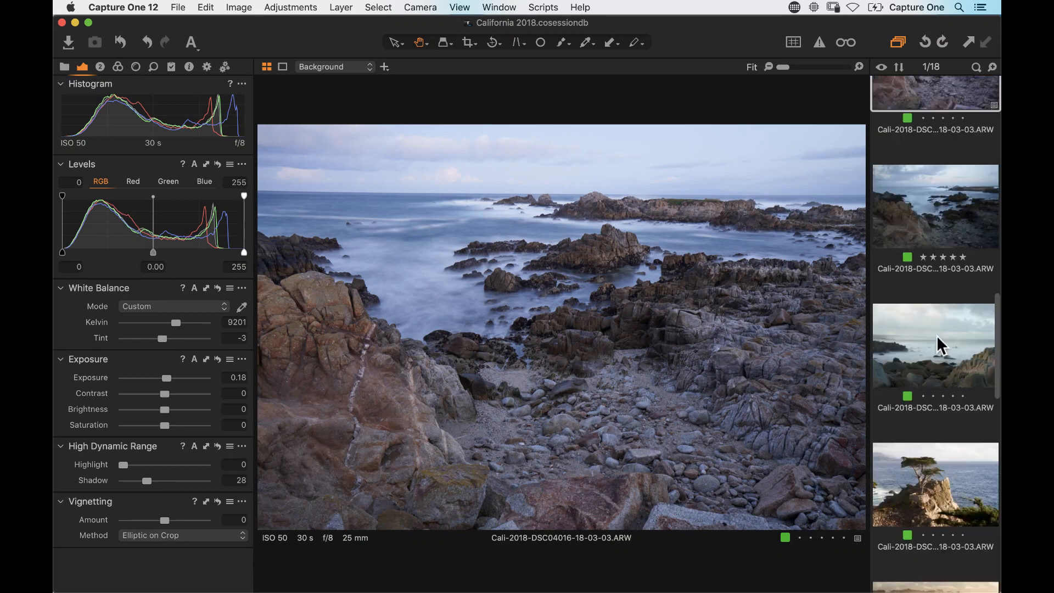
pyautogui.click(941, 346)
pyautogui.press('5')
# Review the cypress tree image DSC04080, compare the sandy beach images DSC04086 and DSC04089, and rate DSC04086 five stars
pyautogui.scroll(-3, 940, 374)
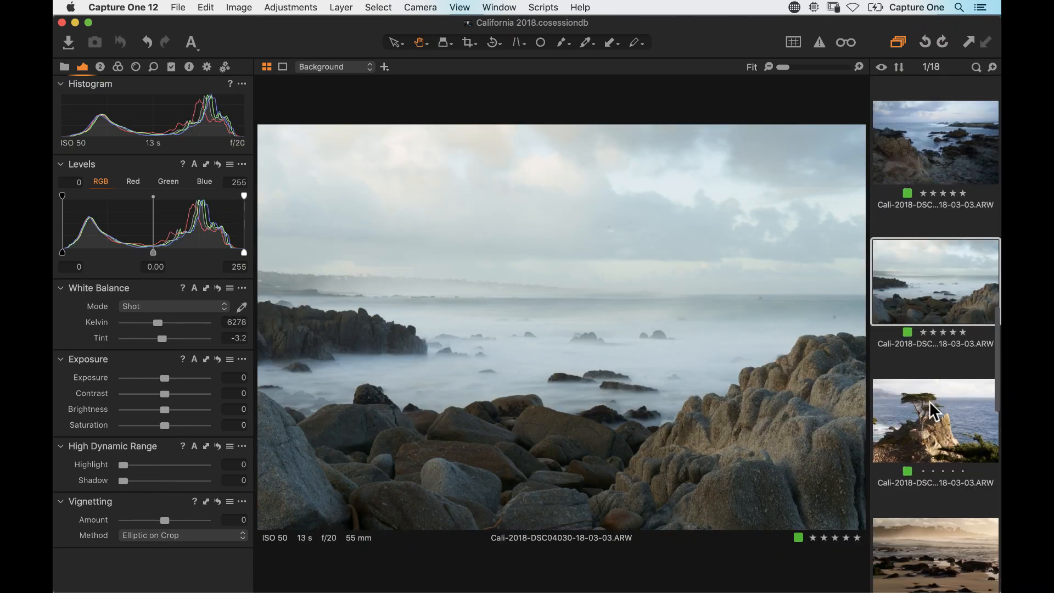
pyautogui.scroll(-8, 933, 412)
pyautogui.click(927, 231)
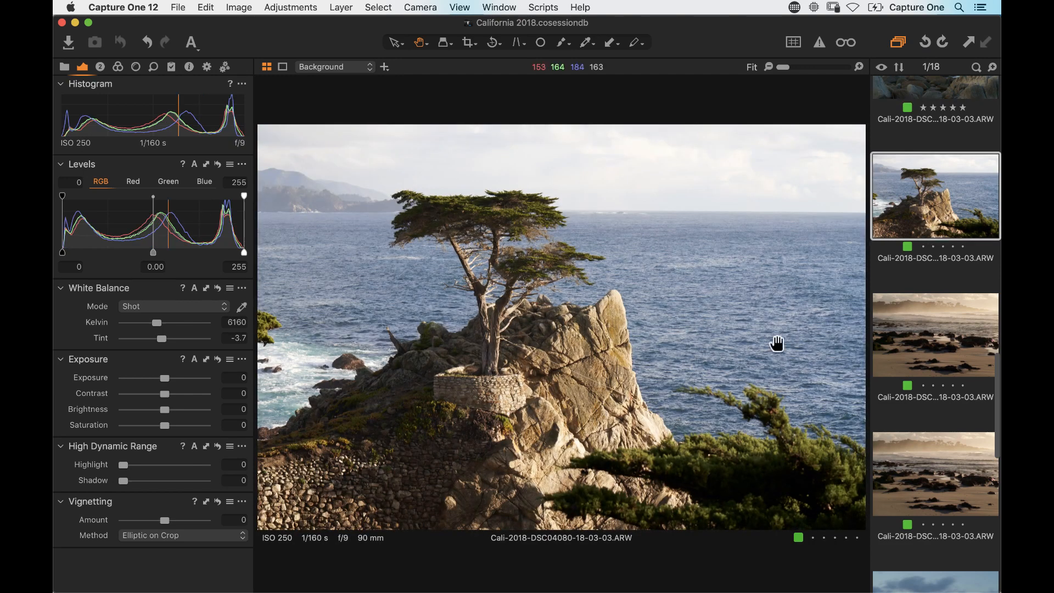
pyautogui.scroll(-2, 936, 362)
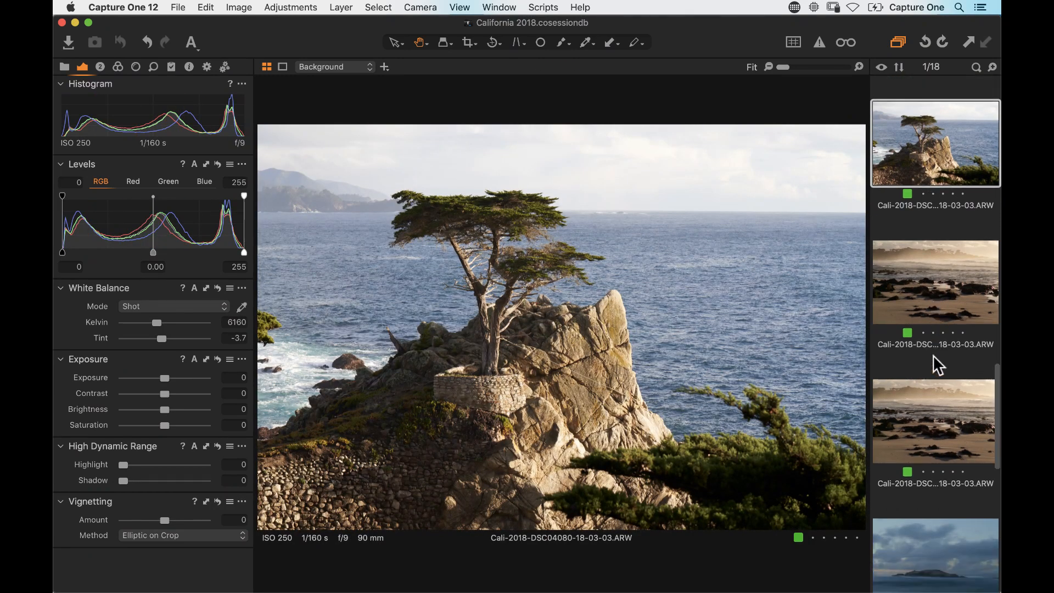
pyautogui.click(943, 299)
pyautogui.click(937, 417)
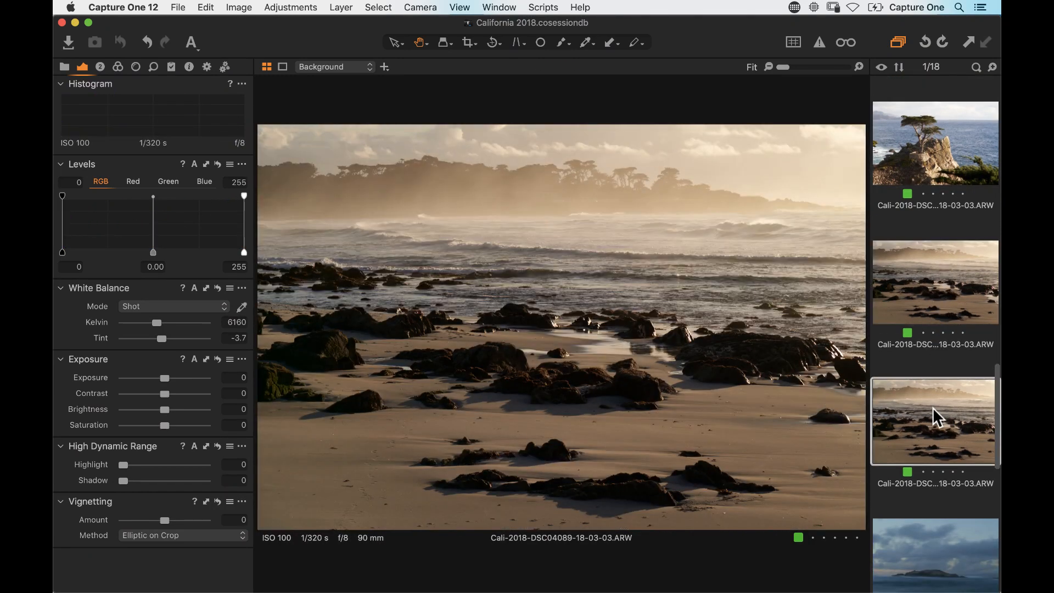
pyautogui.click(945, 301)
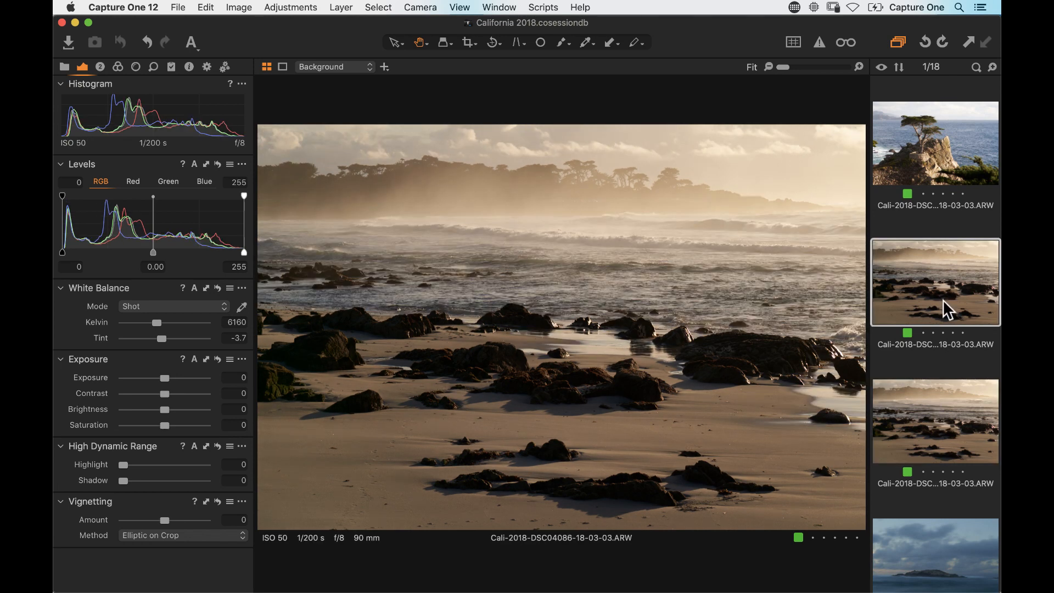
# Compare the two blue island seascapes and rate DSC04131, with dark rocks in the foreground, five stars
pyautogui.scroll(-5, 933, 327)
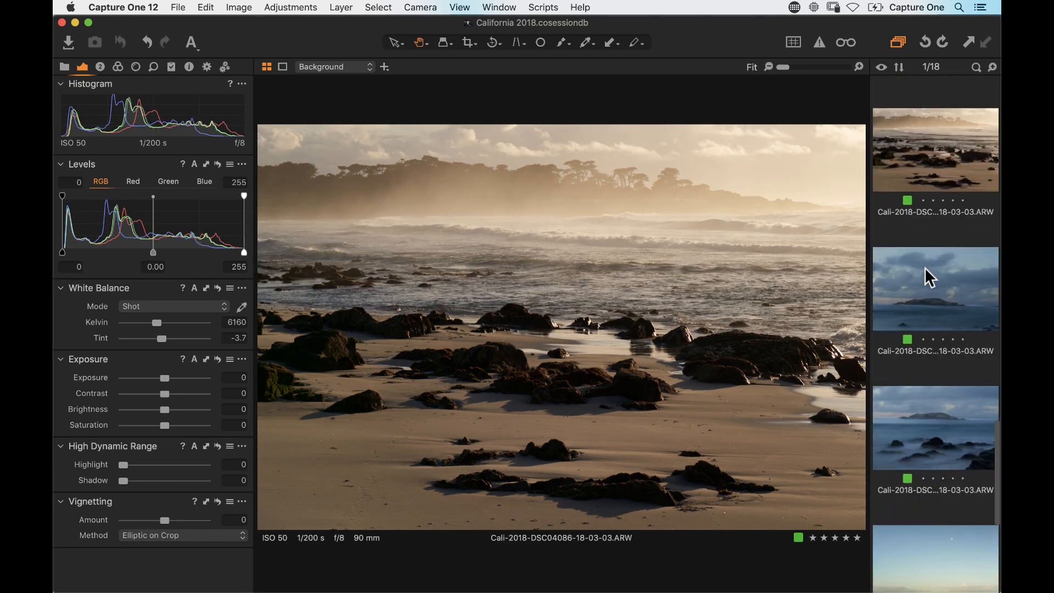
pyautogui.click(928, 297)
pyautogui.scroll(-3, 928, 308)
pyautogui.click(927, 348)
pyautogui.press('5')
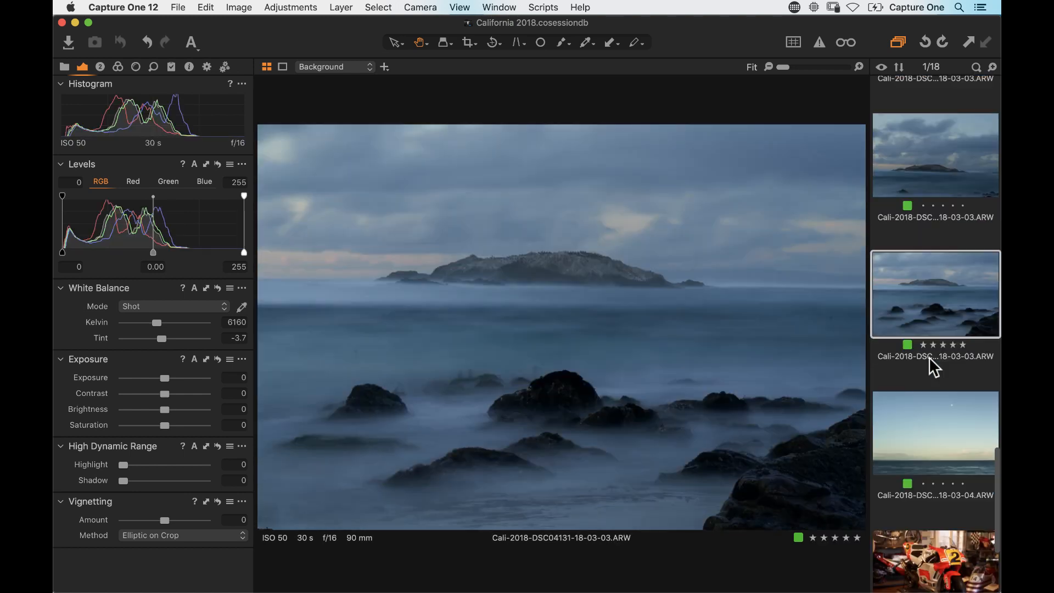
# Rate the ocean horizon image with the moon, DSC04159, five stars
pyautogui.scroll(-3, 933, 318)
pyautogui.click(931, 264)
pyautogui.press('5')
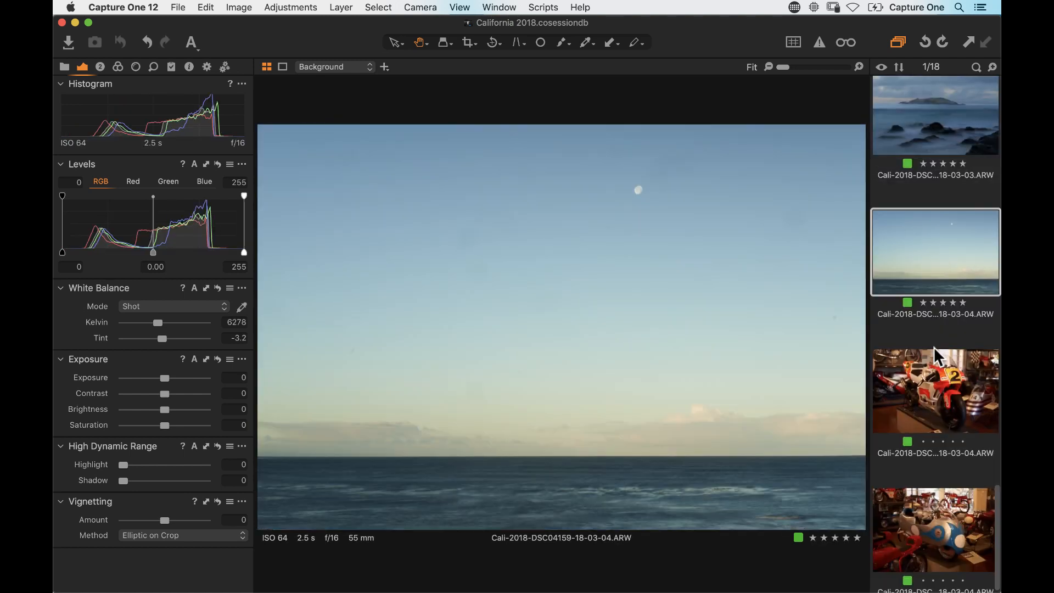
# Review the two motorcycle images, then return to the island seascape DSC04131
pyautogui.click(934, 379)
pyautogui.click(939, 516)
pyautogui.click(930, 384)
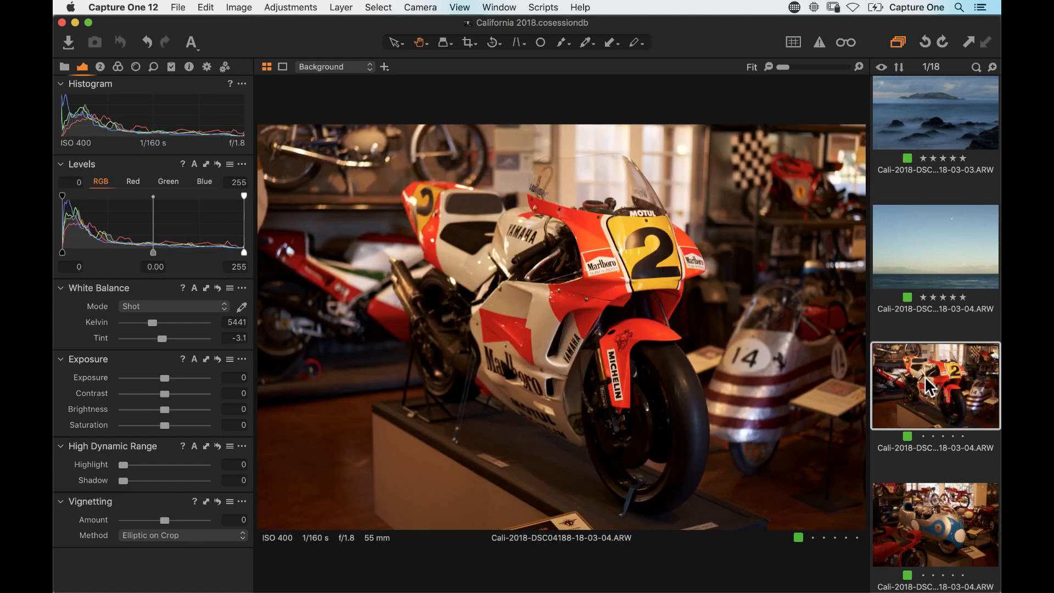
pyautogui.click(936, 265)
pyautogui.click(934, 131)
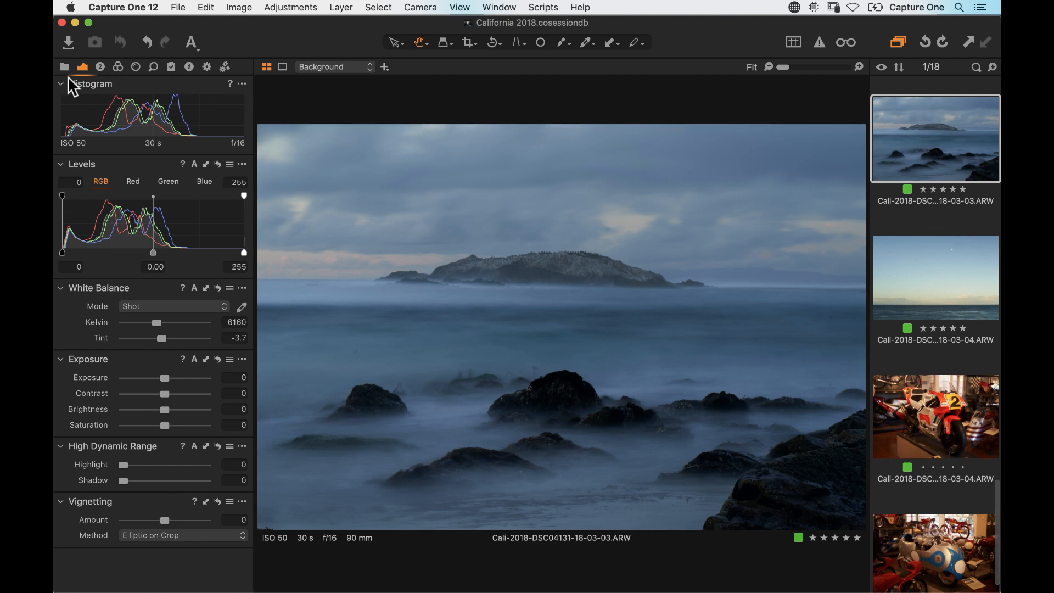
# Start a new smart album in the session albums and name it "Top Picks (Green Tag + Five Star)"
pyautogui.press('super+alt+l')
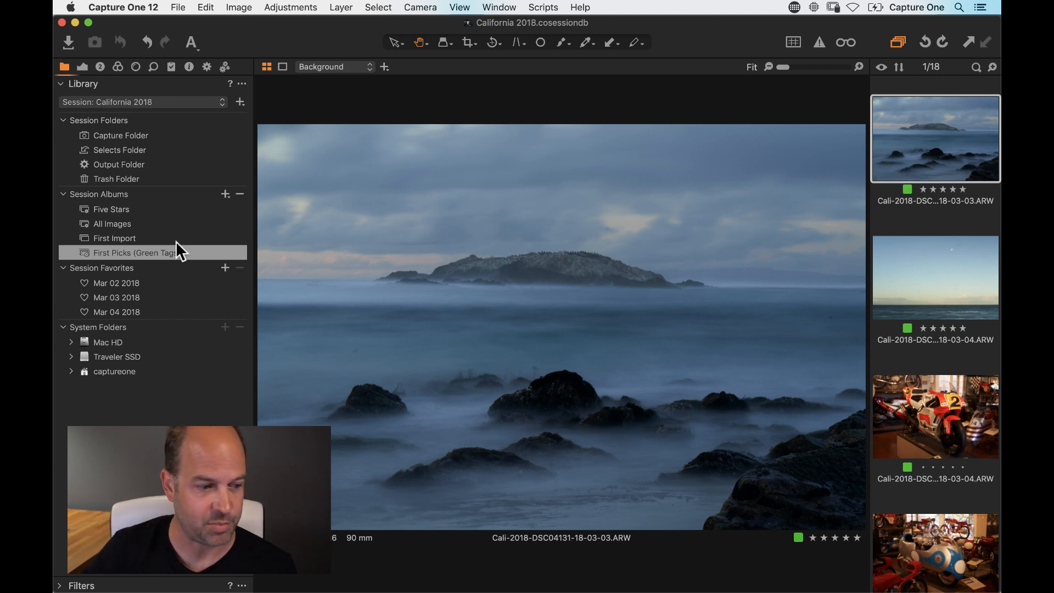
pyautogui.click(224, 195)
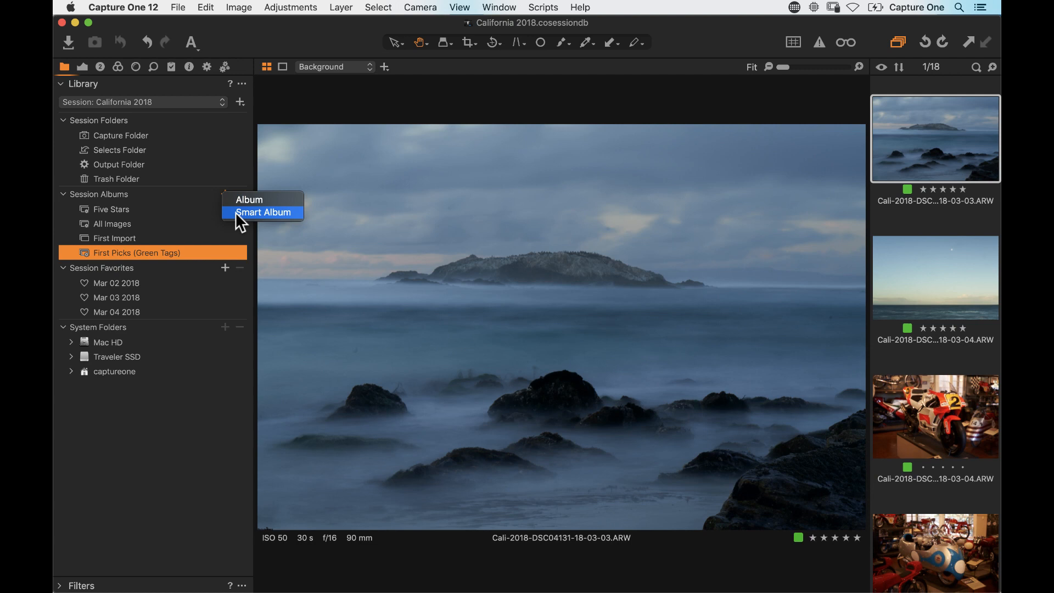
pyautogui.click(235, 212)
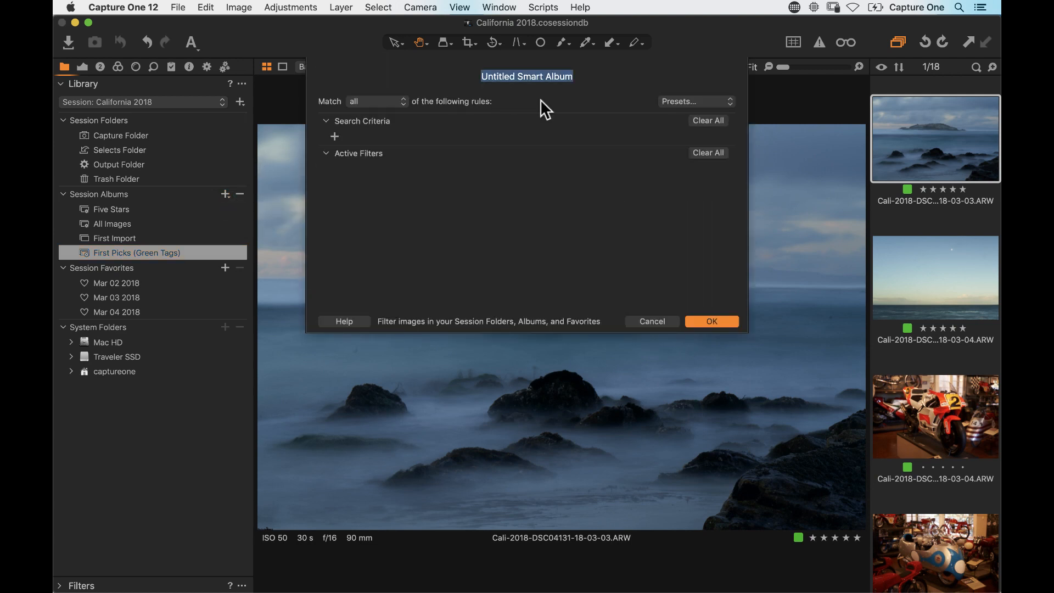
pyautogui.write('Top Picks *Green Tag')
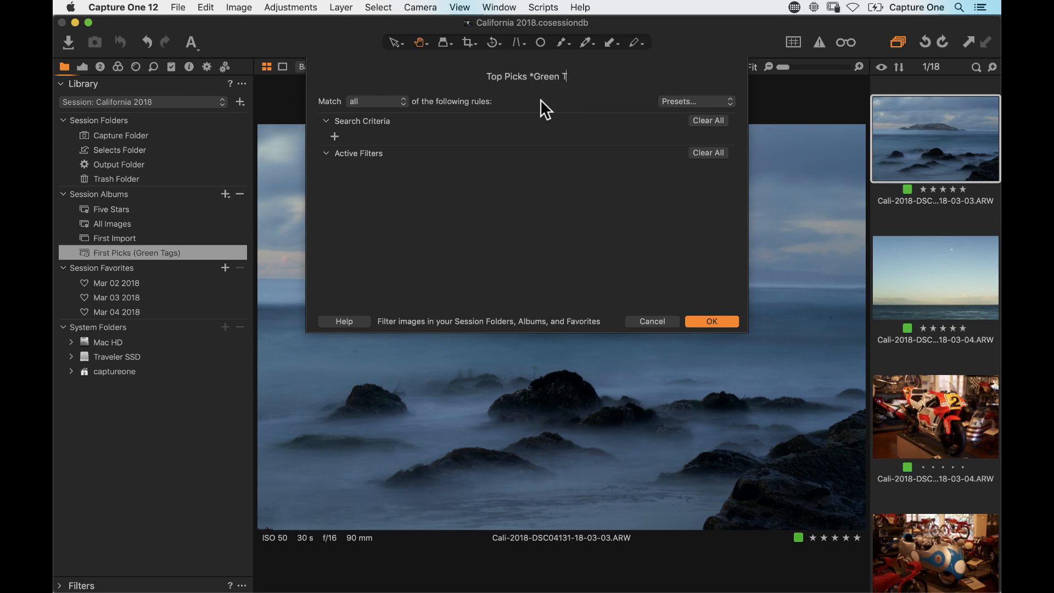
pyautogui.press('BackSpace')
pyautogui.press('BackSpace')
pyautogui.press('BackSpace')
pyautogui.press('BackSpace')
pyautogui.press('BackSpace')
pyautogui.press('BackSpace')
pyautogui.press('BackSpace')
pyautogui.press('BackSpace')
pyautogui.press('BackSpace')
pyautogui.press('BackSpace')
pyautogui.press('BackSpace')
pyautogui.write('(Green Tag + Five Star')
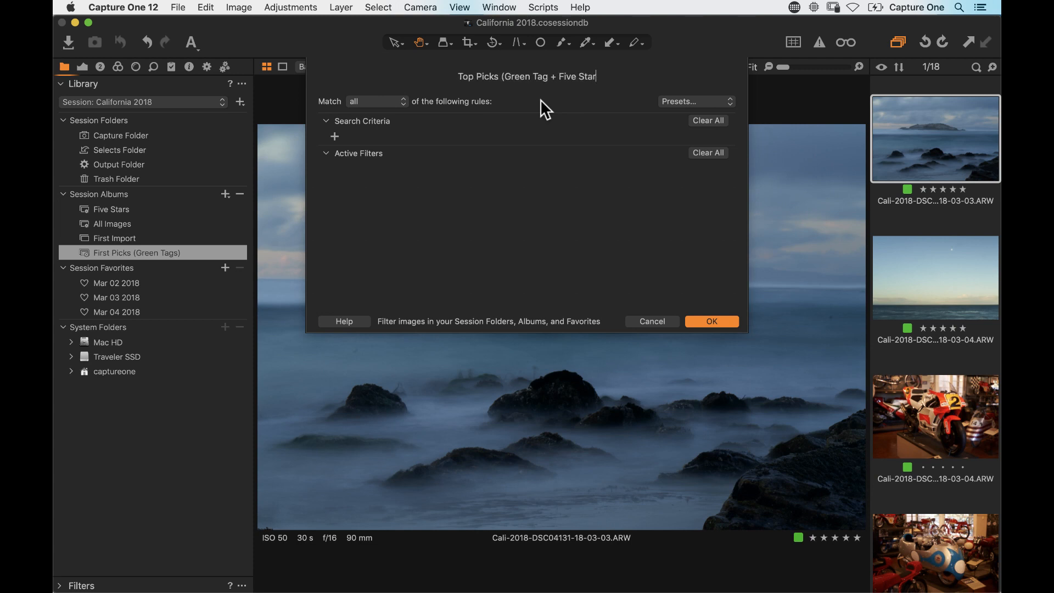
pyautogui.write(')')
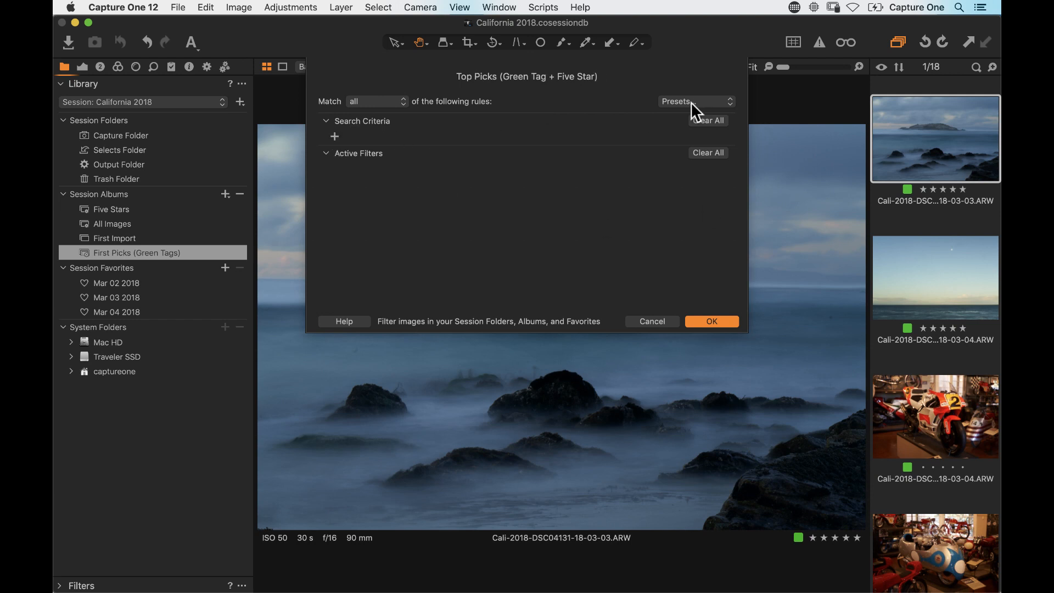
# Add a search criterion to the smart album requiring the Color Tag to be green
pyautogui.click(334, 137)
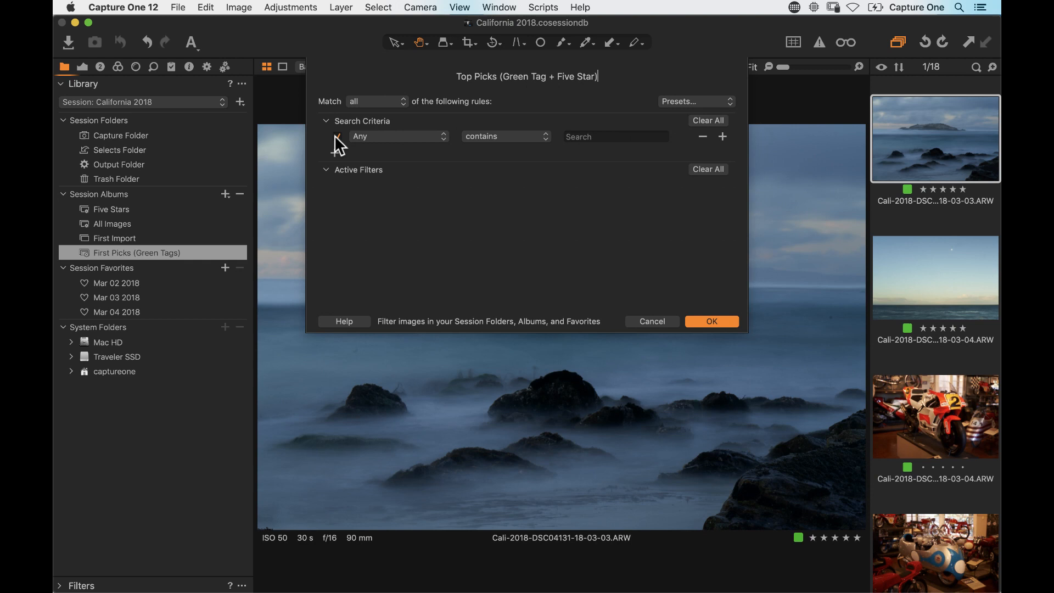
pyautogui.click(381, 136)
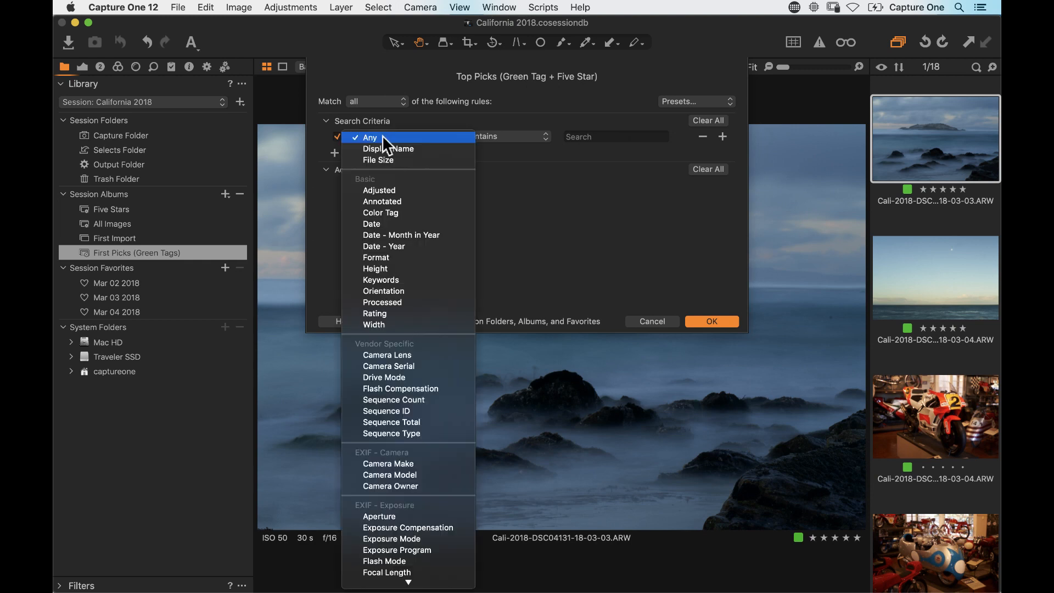
pyautogui.click(427, 212)
pyautogui.click(614, 136)
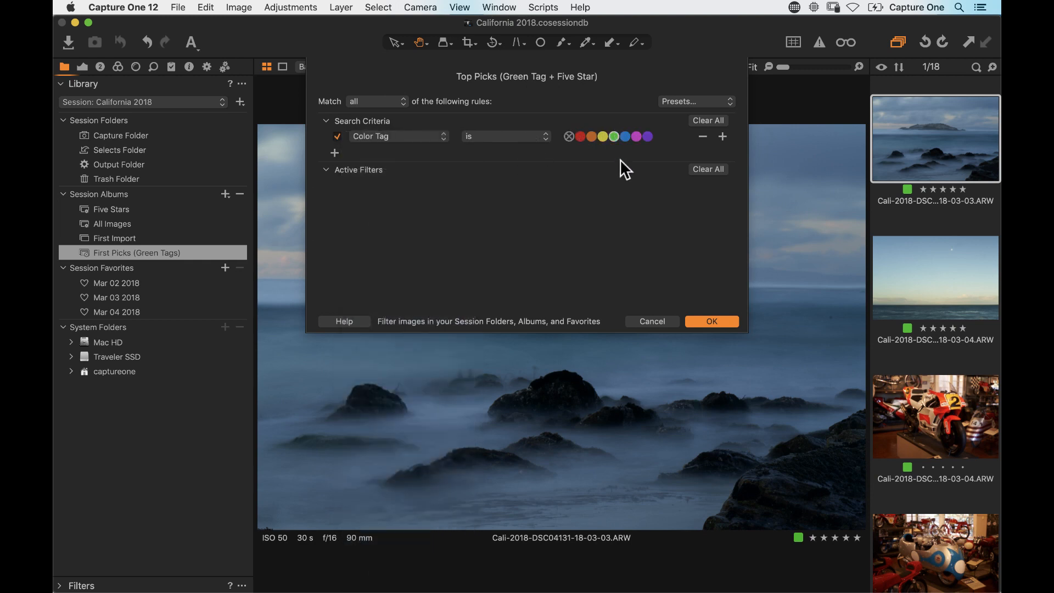
# Add a second criterion requiring the Rating to equal five stars, and create the smart album
pyautogui.click(334, 153)
pyautogui.click(399, 154)
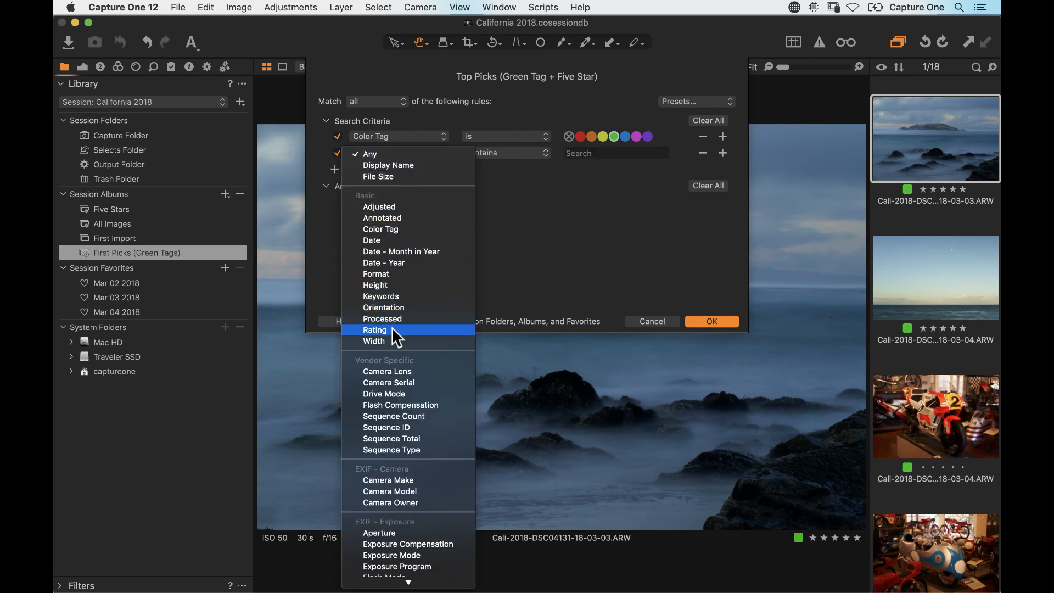
pyautogui.click(411, 330)
pyautogui.click(506, 154)
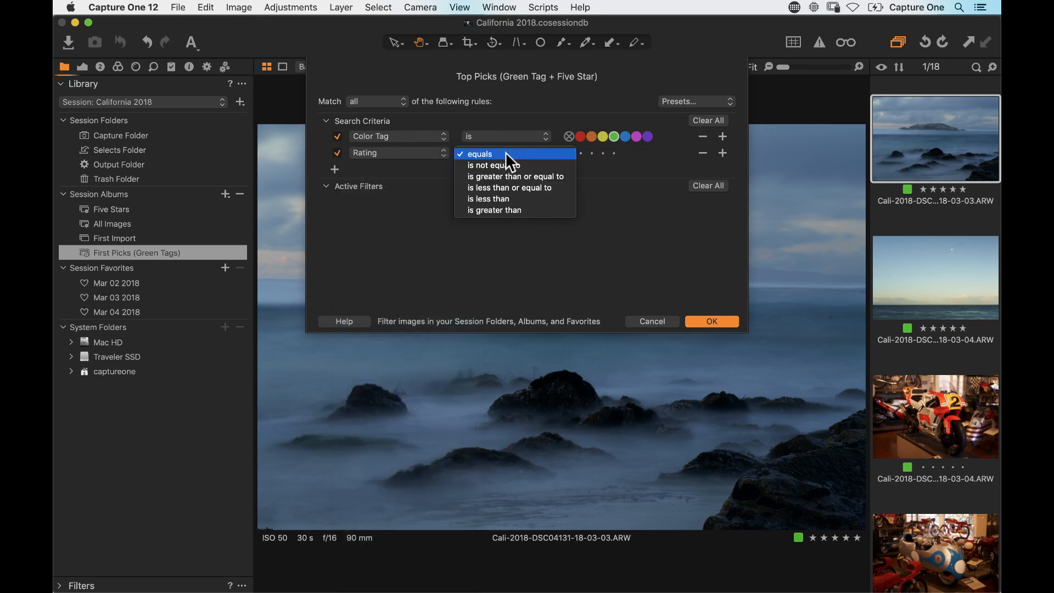
pyautogui.click(531, 238)
pyautogui.click(613, 154)
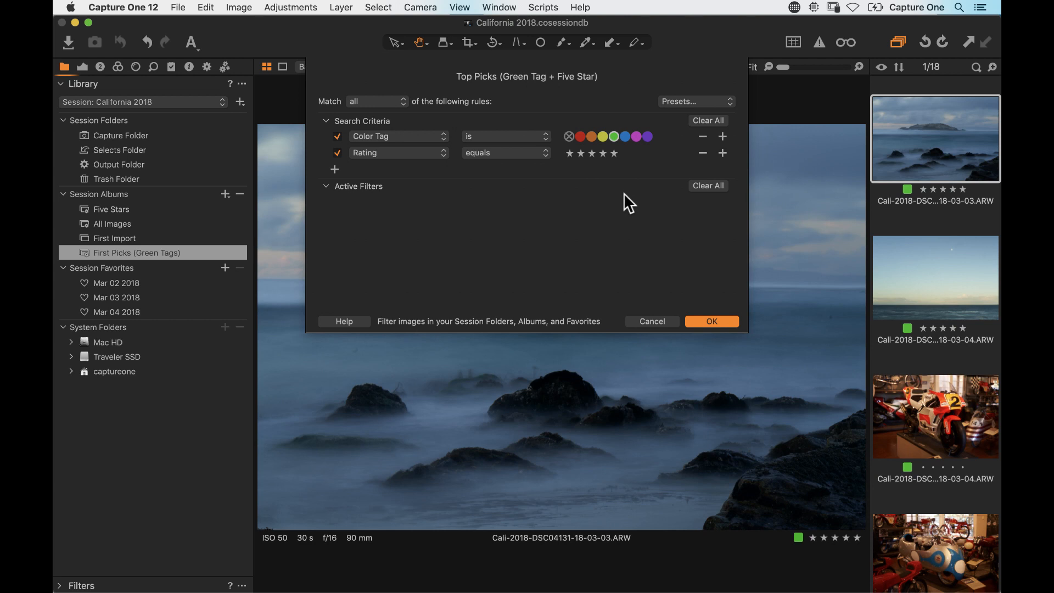
pyautogui.click(715, 321)
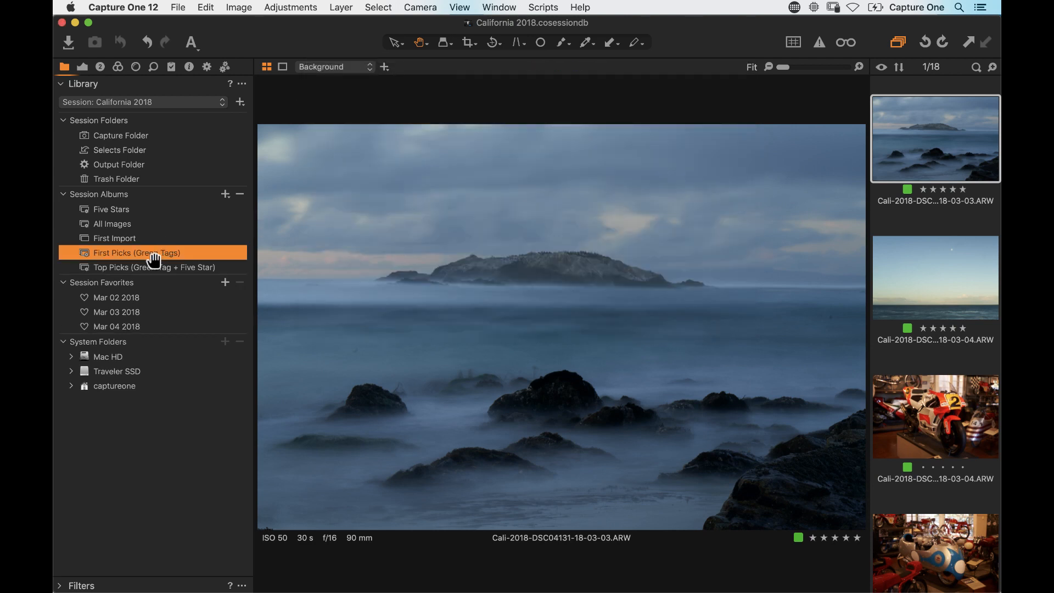
# In the Top Picks (Green Tag + Five Star) album, clear the star rating of the blue sea image with two large rocks
pyautogui.click(150, 268)
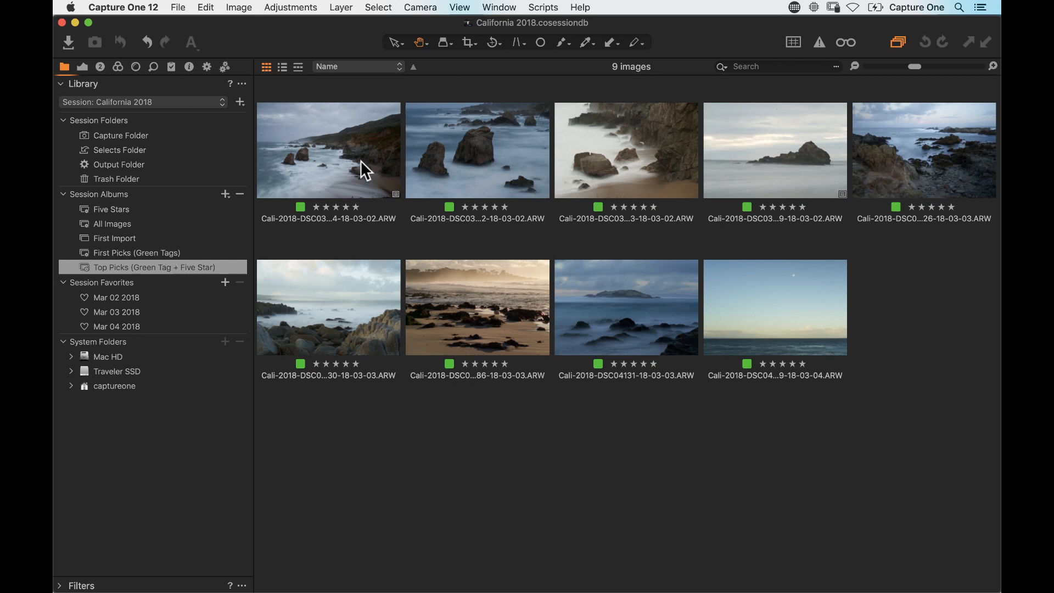
pyautogui.click(453, 160)
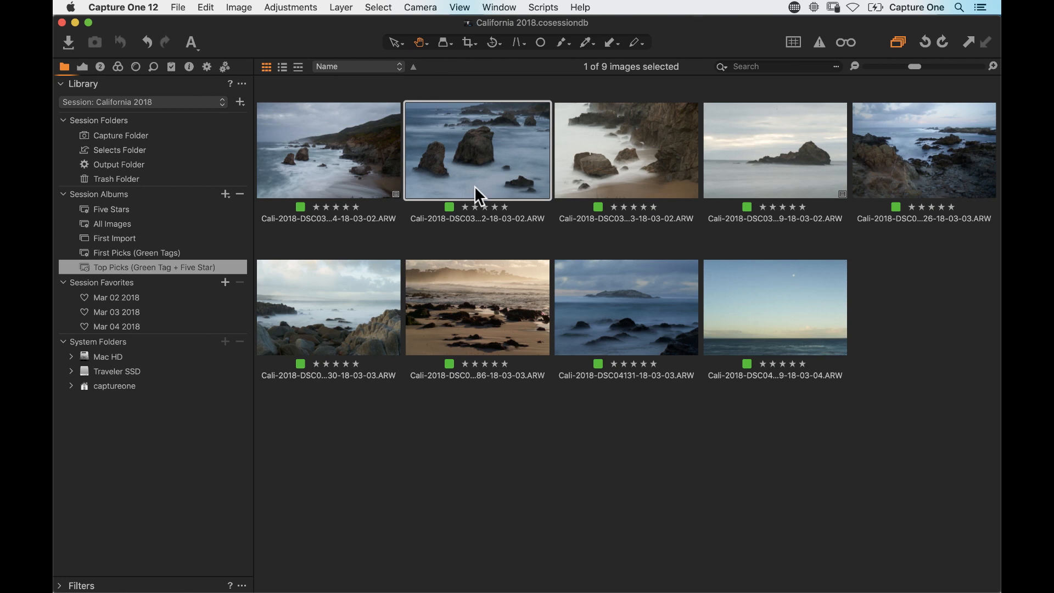
pyautogui.press('Delete')
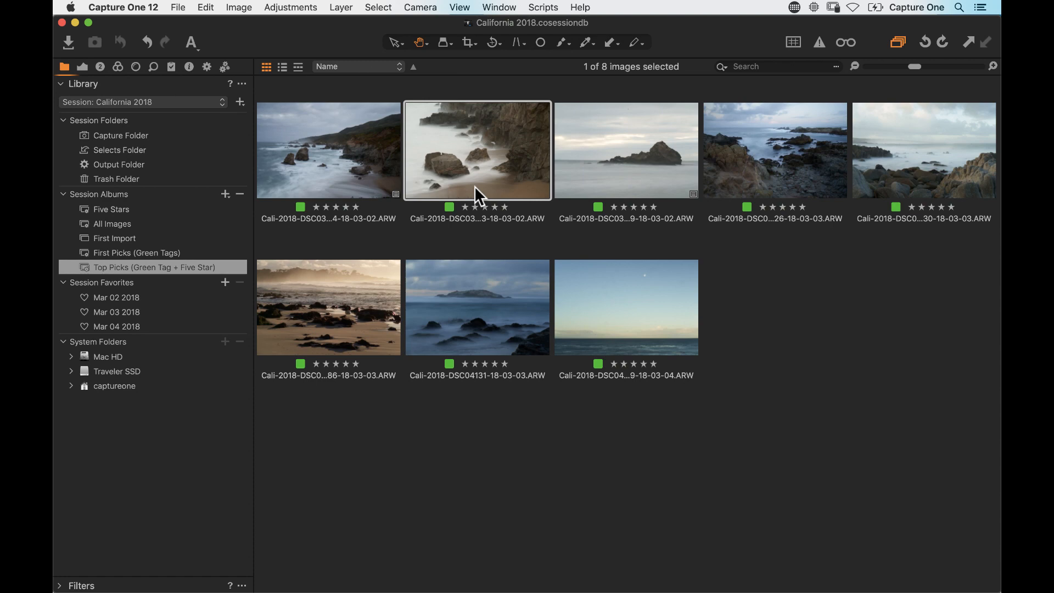
# Compare the First Import, First Picks (Green Tags) and Top Picks albums, and view the color tag options of the first top pick
pyautogui.click(149, 252)
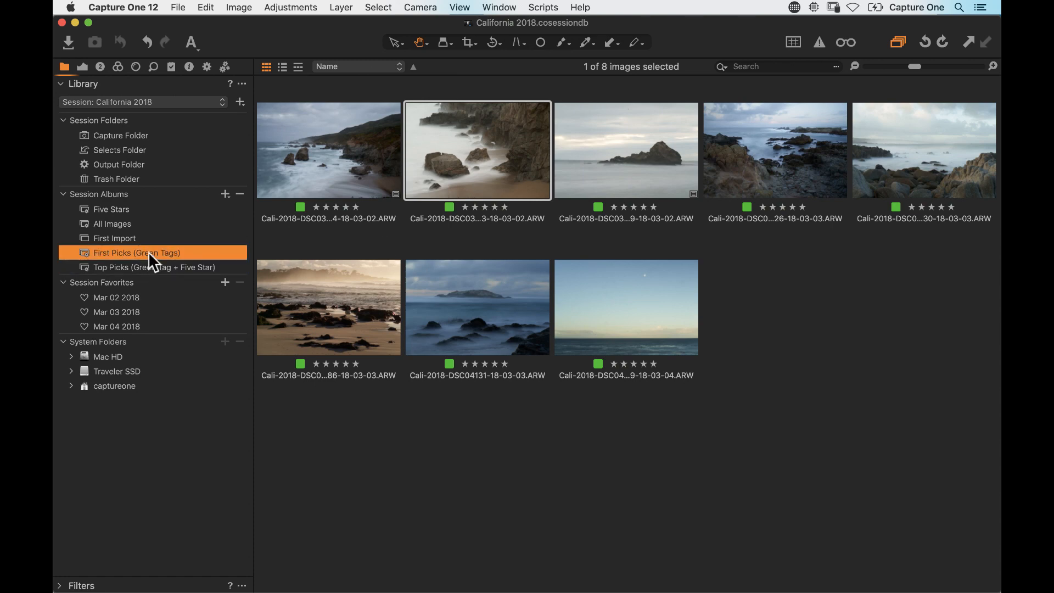
pyautogui.click(135, 238)
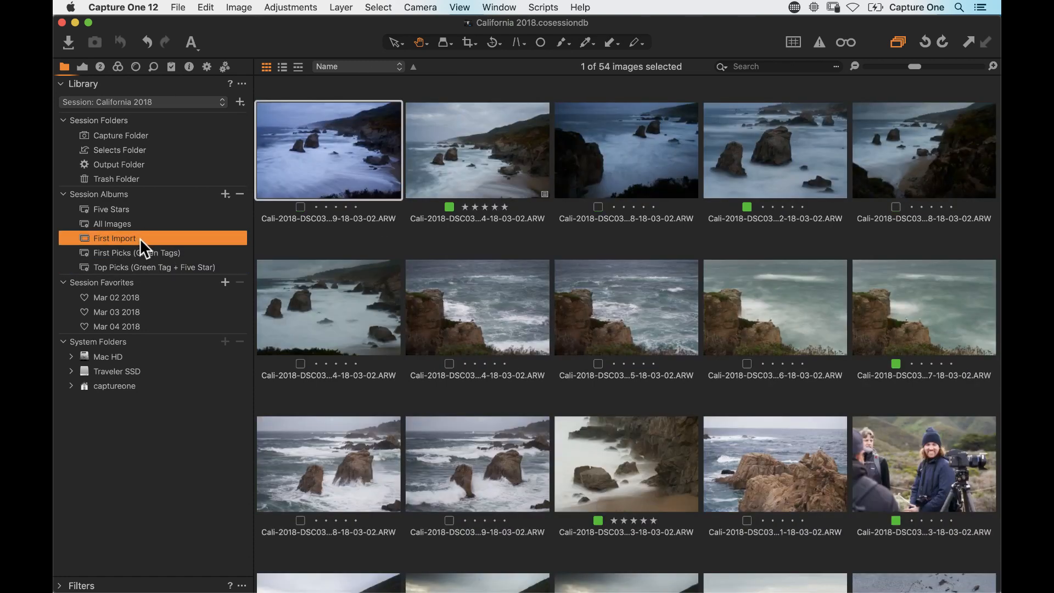
pyautogui.click(141, 253)
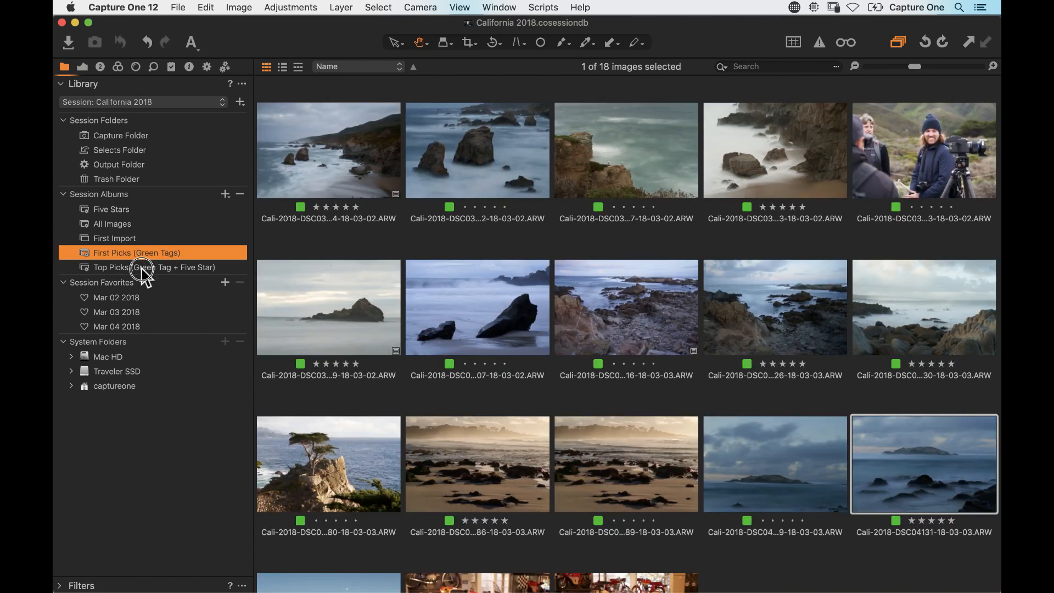
pyautogui.click(142, 268)
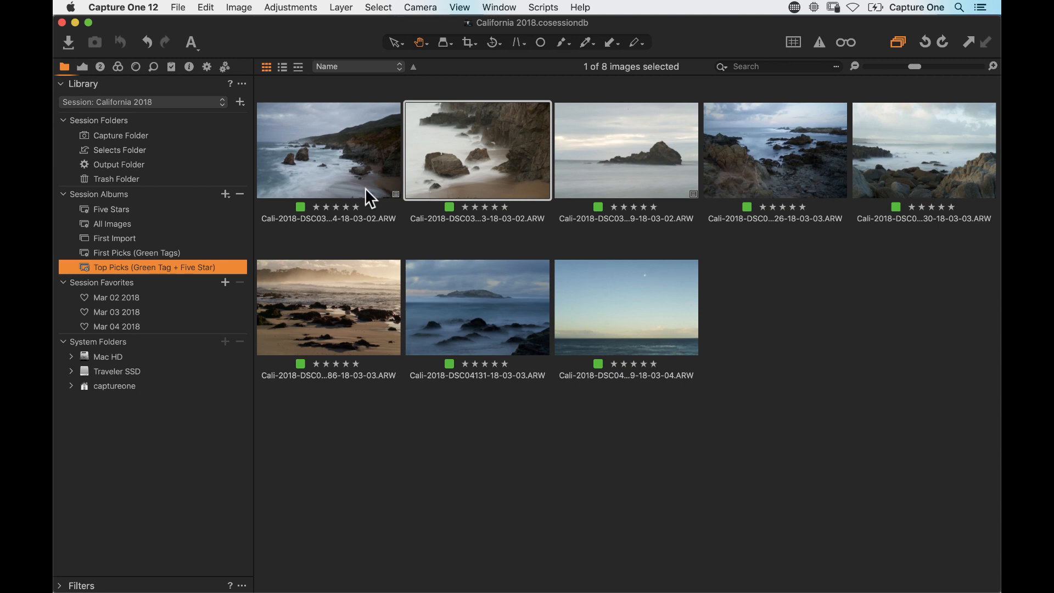
pyautogui.click(302, 207)
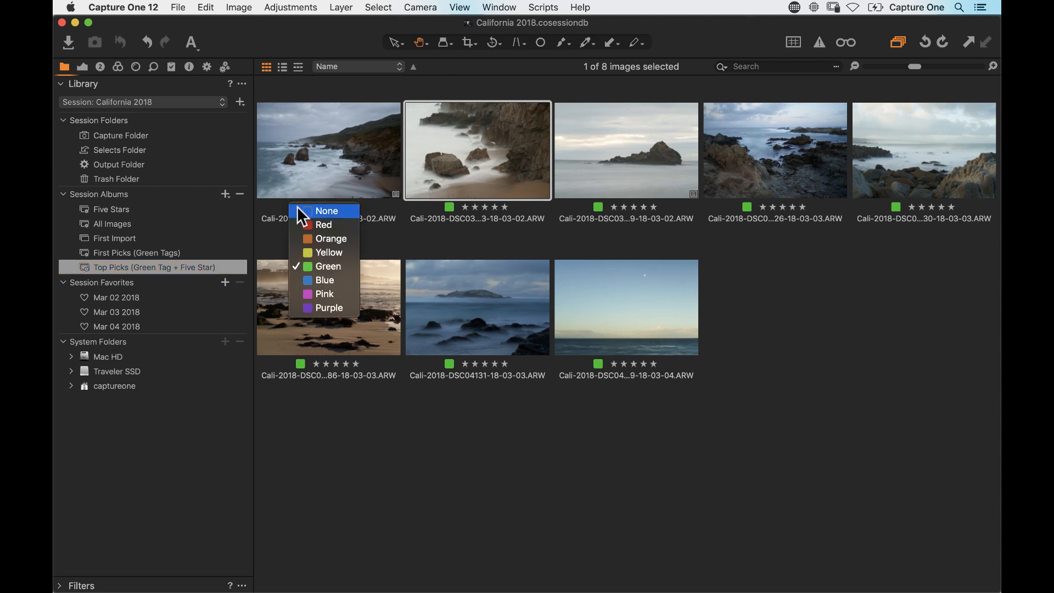
pyautogui.click(277, 144)
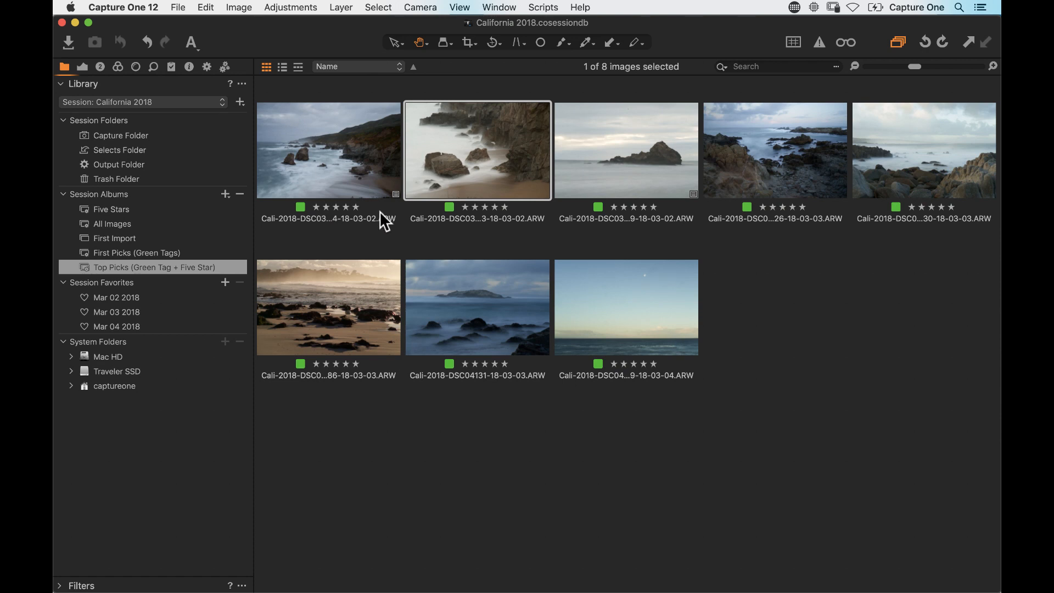
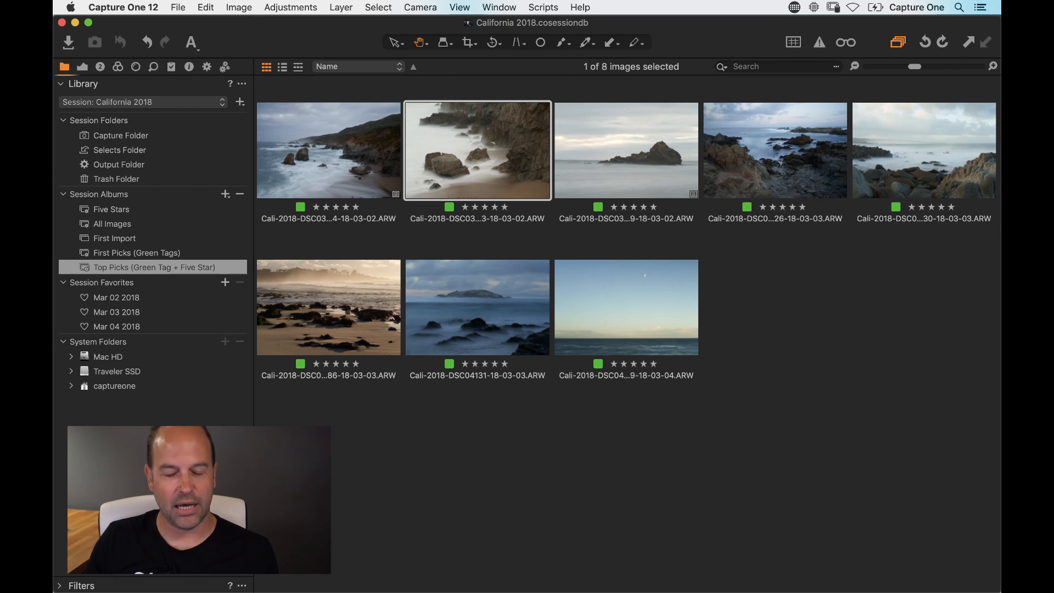
# Add the keyword California to all images in the Top Picks (Green Tag + Five Star) album
pyautogui.click(364, 155)
pyautogui.press('super+a')
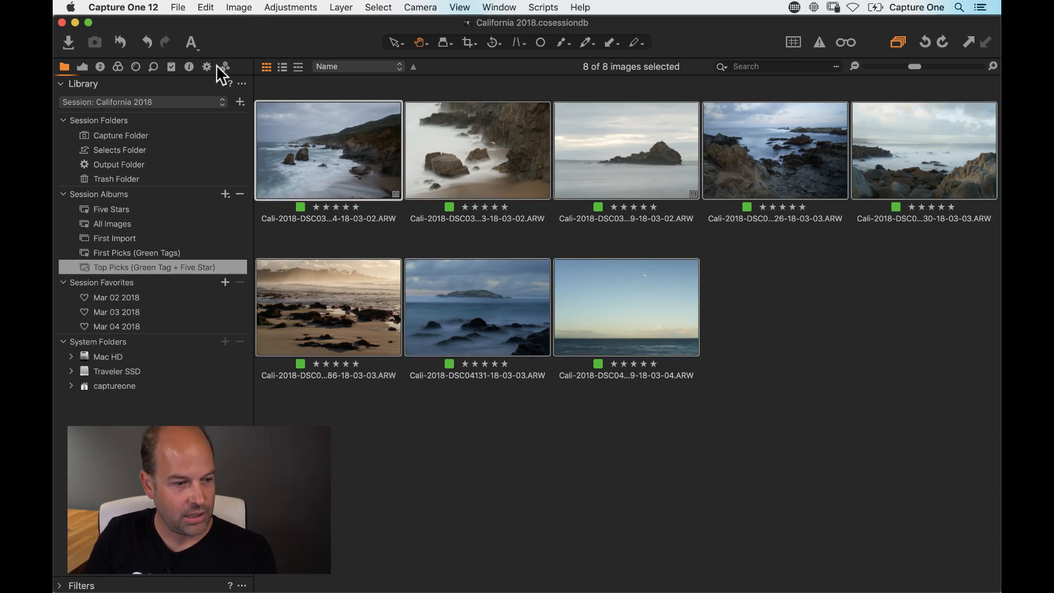
pyautogui.click(189, 67)
pyautogui.click(110, 190)
pyautogui.write('California')
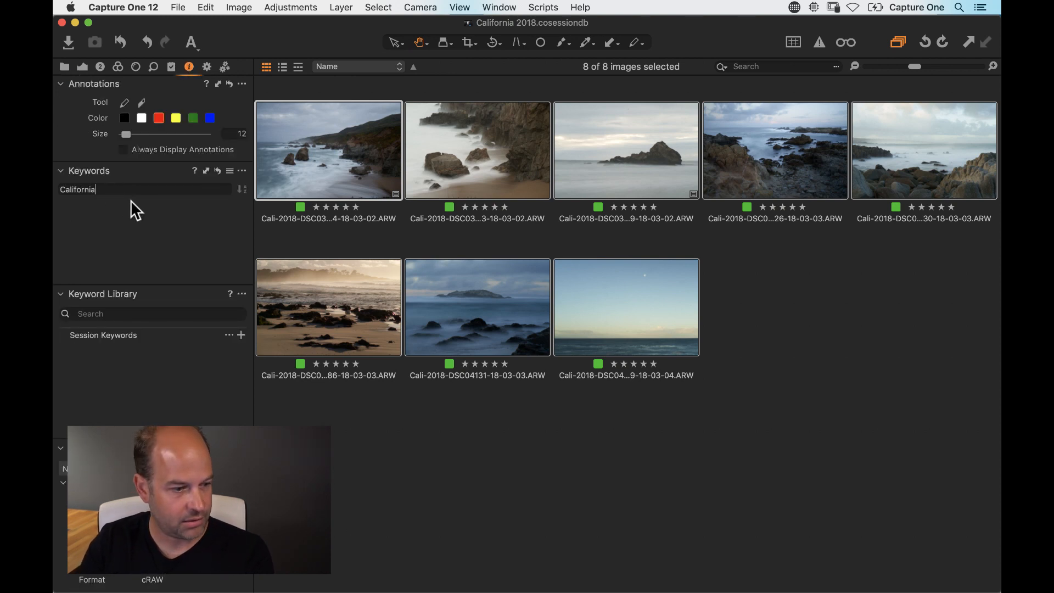
pyautogui.press('Return')
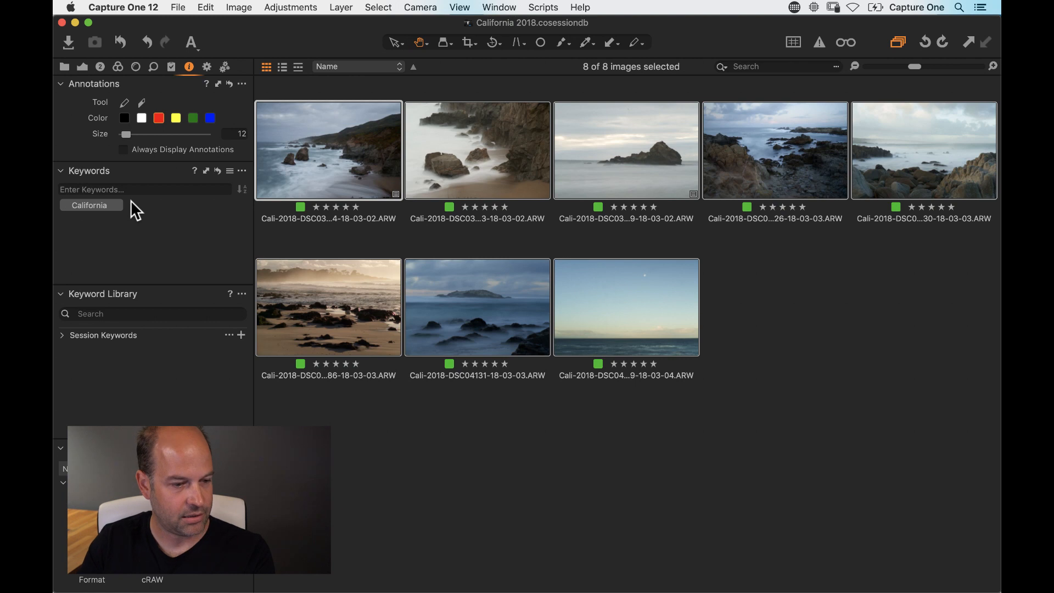
pyautogui.click(384, 409)
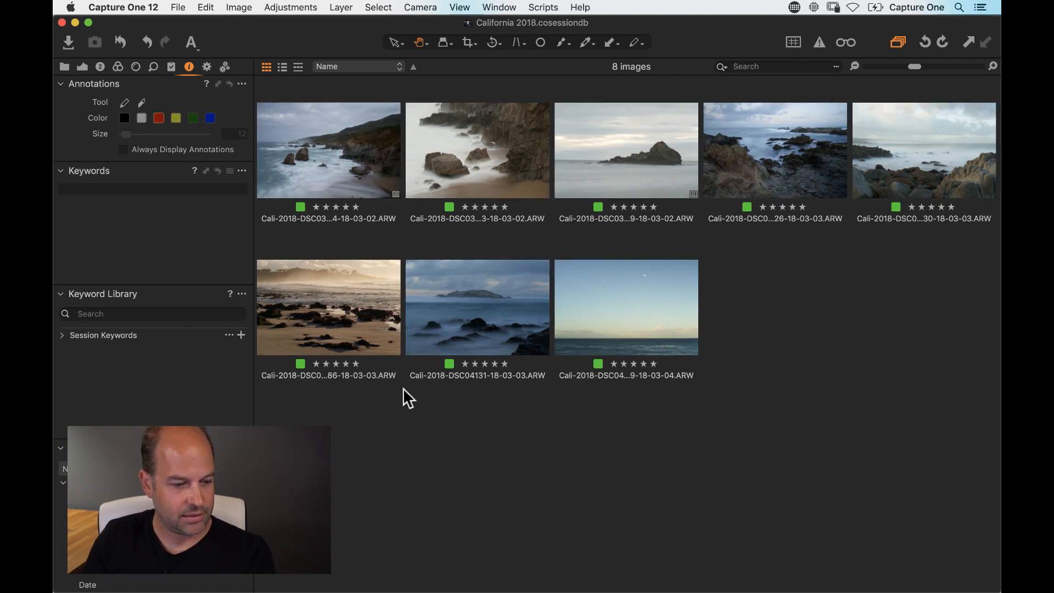
# Collapse the Keywords and Keyword Library tools and enter the photographer's full name as IPTC Creator for the golden beach image with dark rocks
pyautogui.click(339, 313)
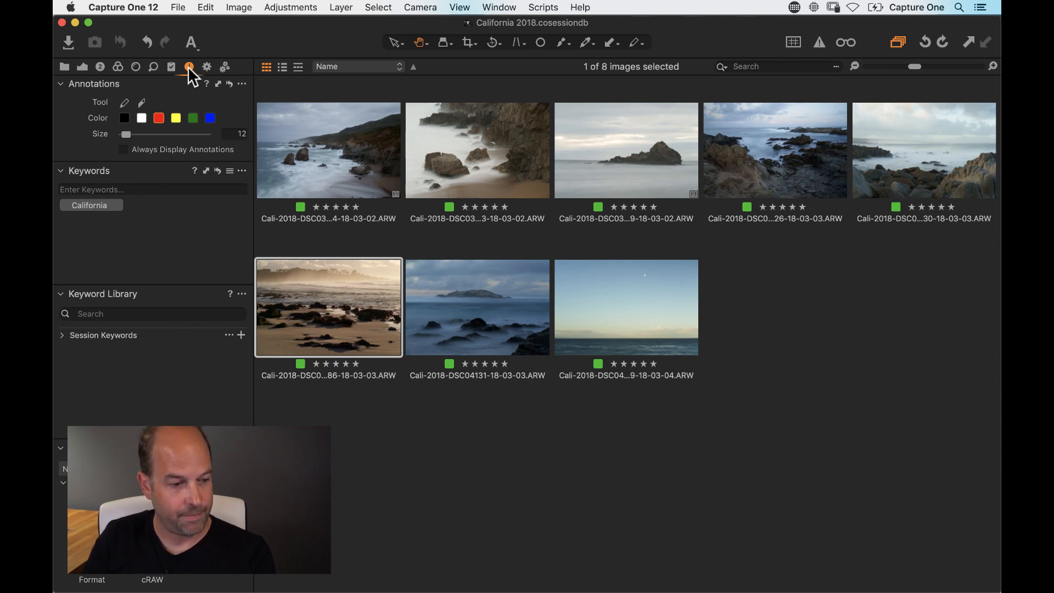
pyautogui.click(61, 171)
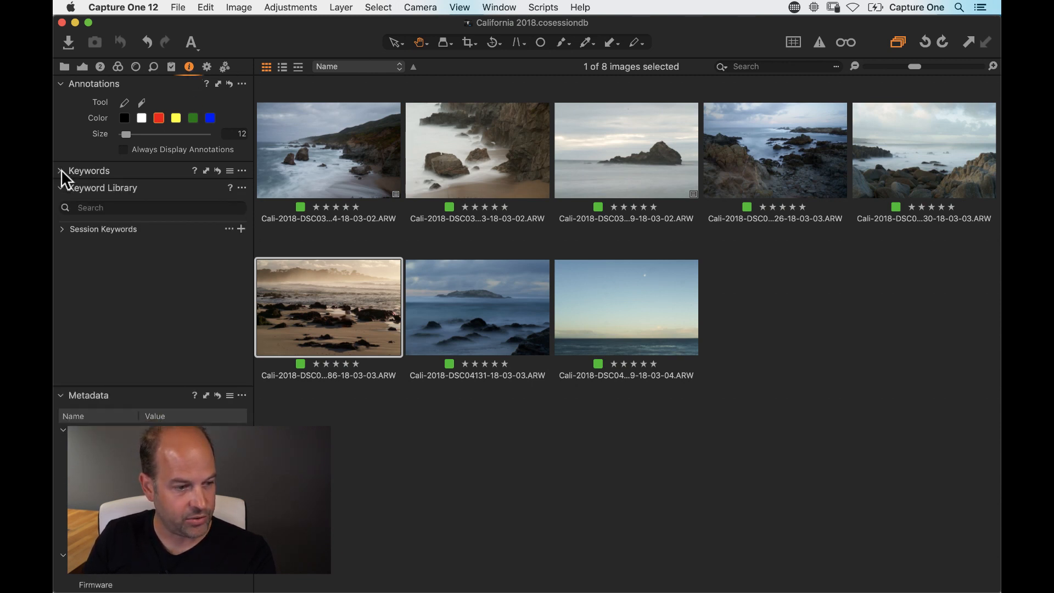
pyautogui.click(61, 189)
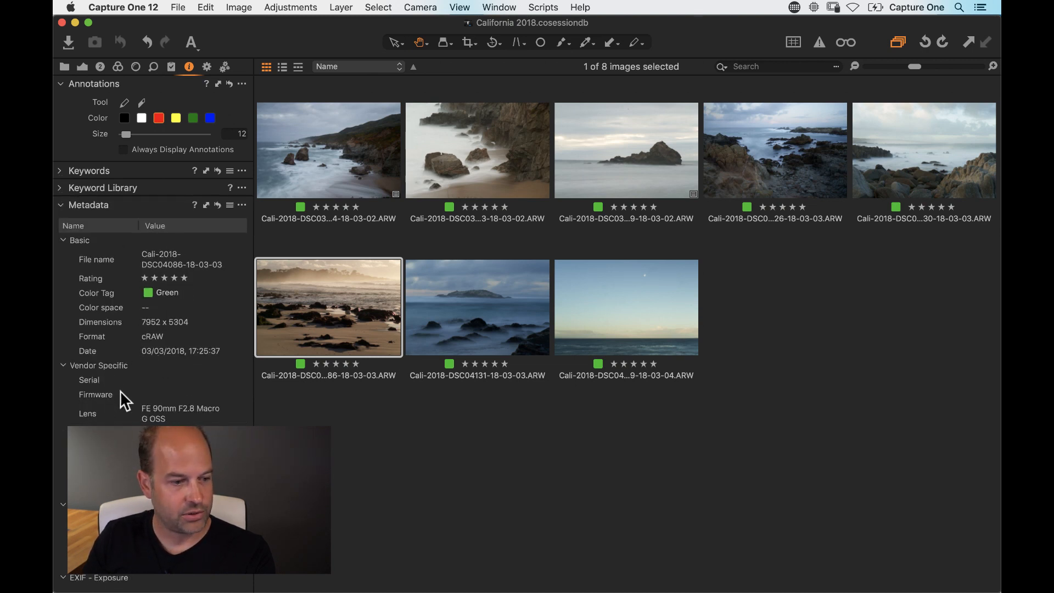
pyautogui.scroll(-4, 125, 399)
pyautogui.scroll(-5, 125, 401)
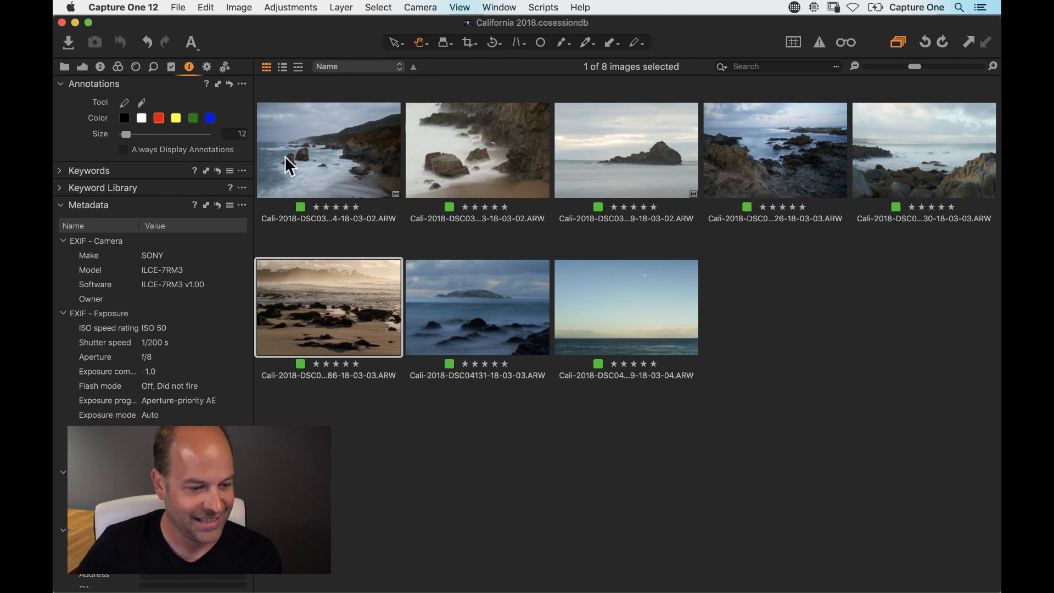
pyautogui.scroll(-6, 150, 357)
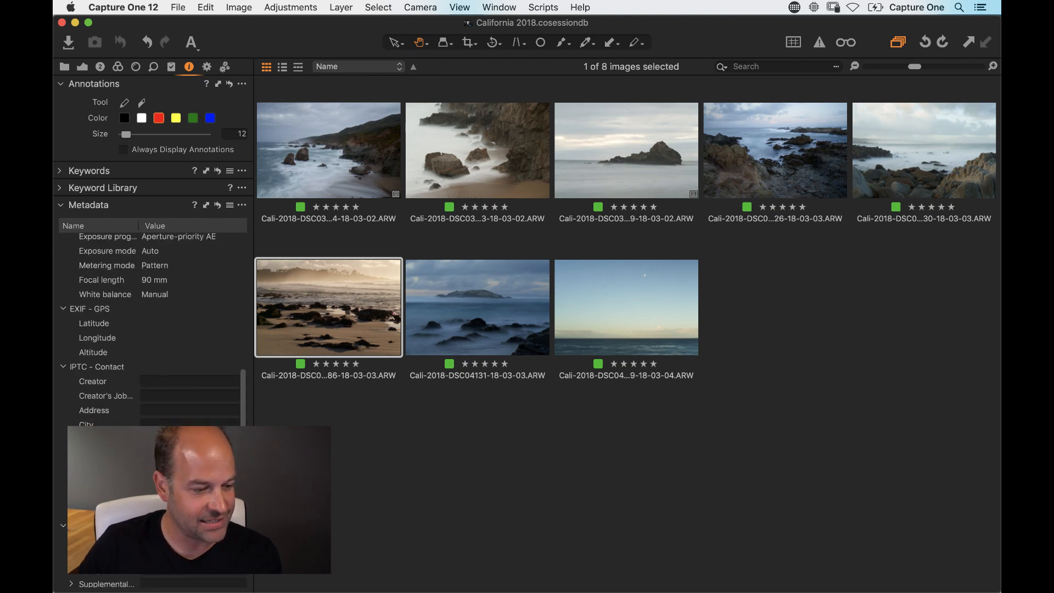
pyautogui.click(150, 376)
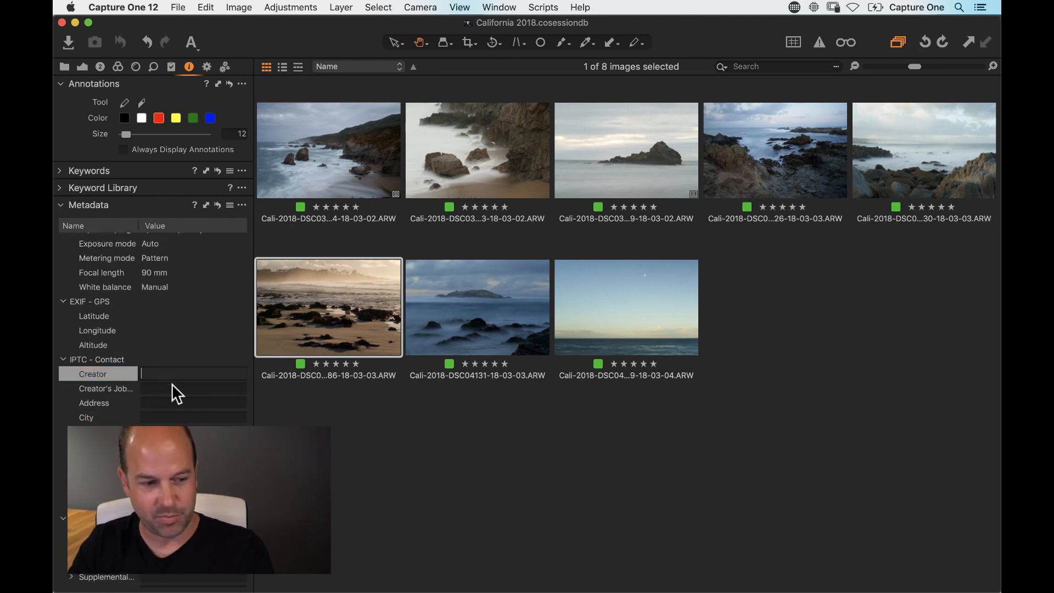
pyautogui.write('David')
pyautogui.click(172, 386)
pyautogui.click(175, 393)
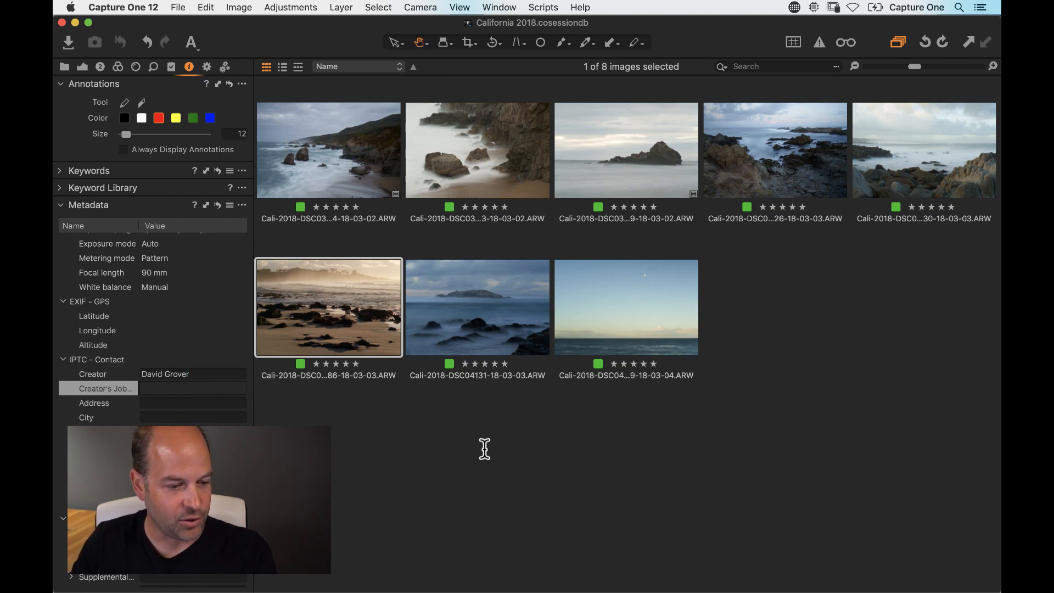
# Compare the Creator metadata of the blue island seascape with that of the golden beach image
pyautogui.click(468, 452)
pyautogui.click(443, 313)
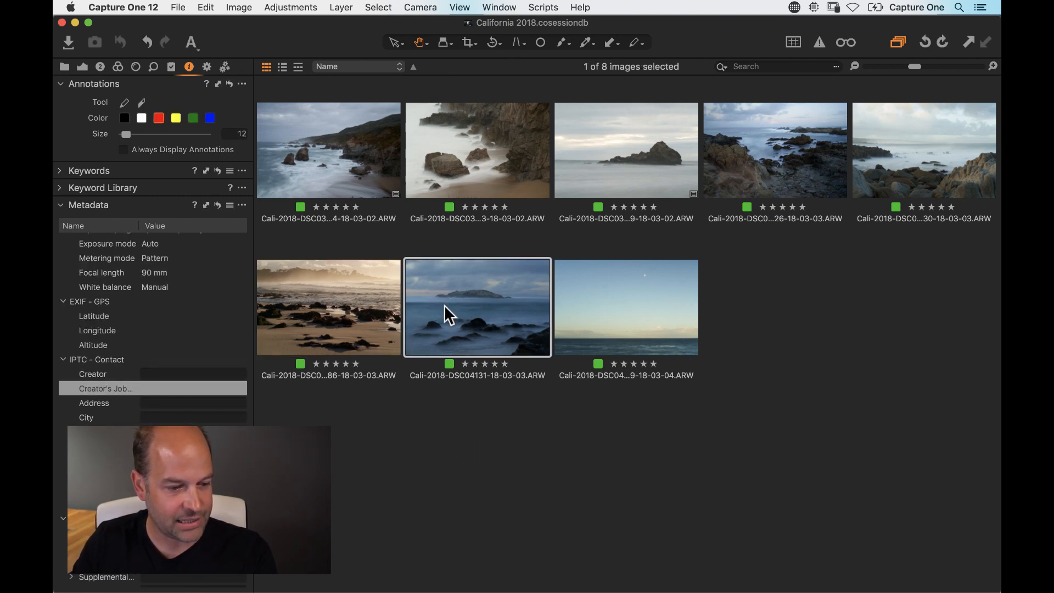
pyautogui.click(358, 311)
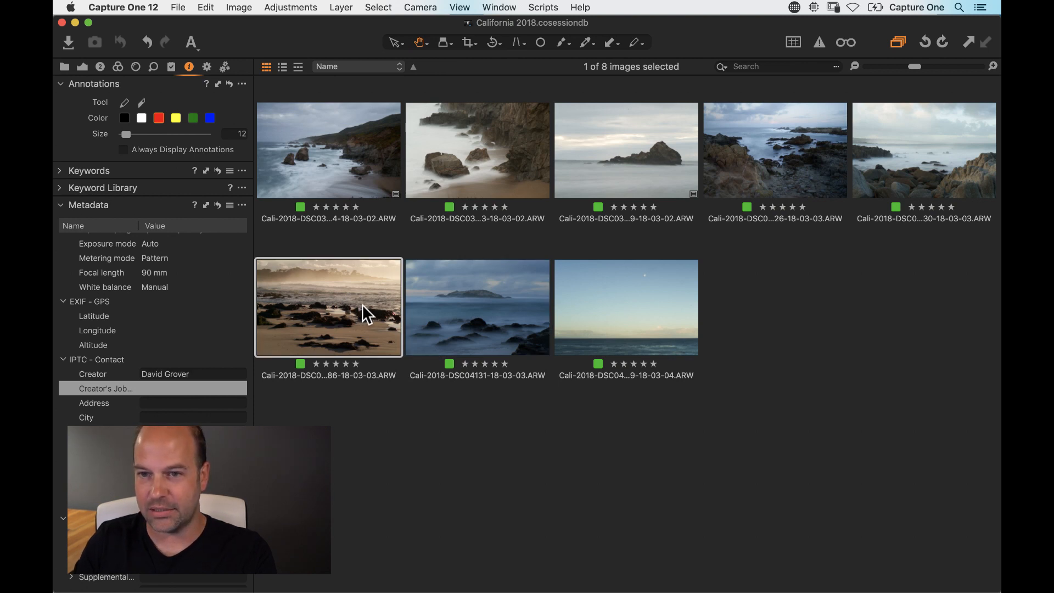
# Copy only the Creator metadata, without Rating and Color Tag, from the golden beach image to all Top Picks images
pyautogui.press('super+a')
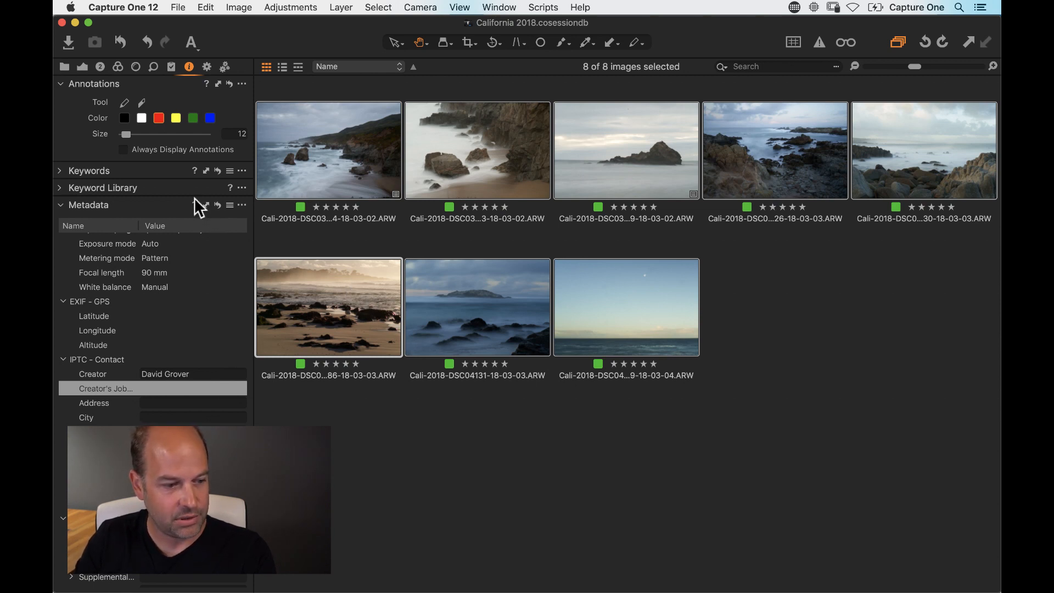
pyautogui.click(207, 206)
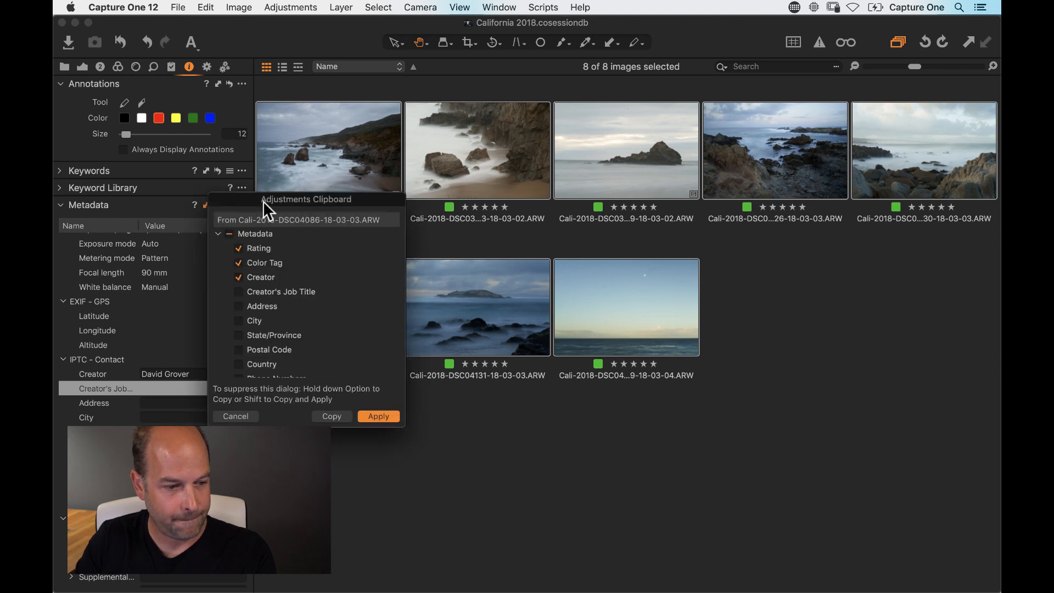
pyautogui.moveTo(263, 200); pyautogui.dragTo(508, 114)
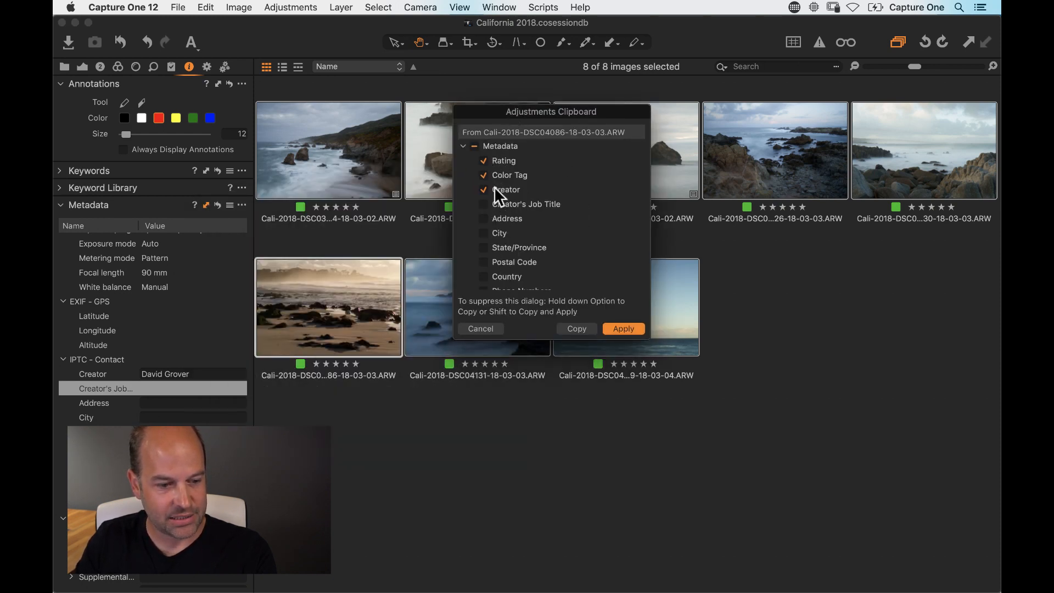
pyautogui.scroll(-3, 544, 225)
pyautogui.scroll(-5, 543, 230)
pyautogui.scroll(8, 543, 230)
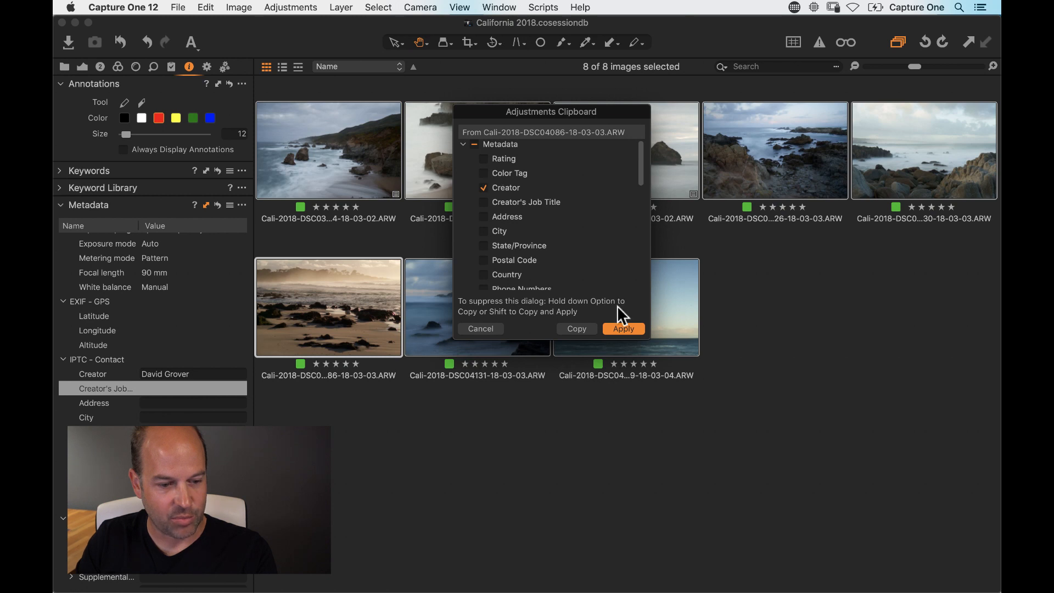
pyautogui.click(626, 330)
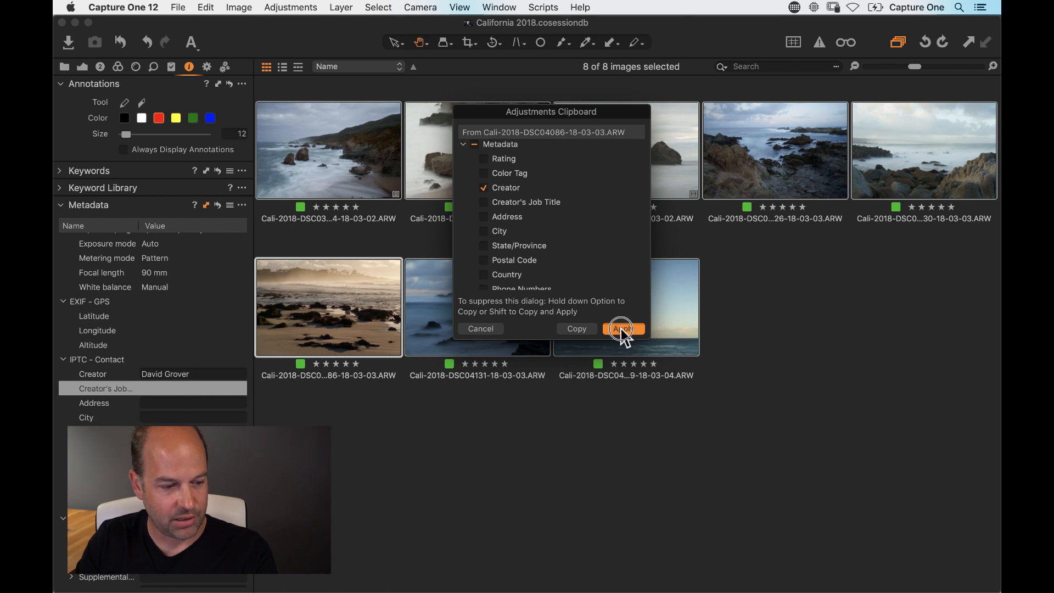
pyautogui.click(508, 443)
pyautogui.click(510, 350)
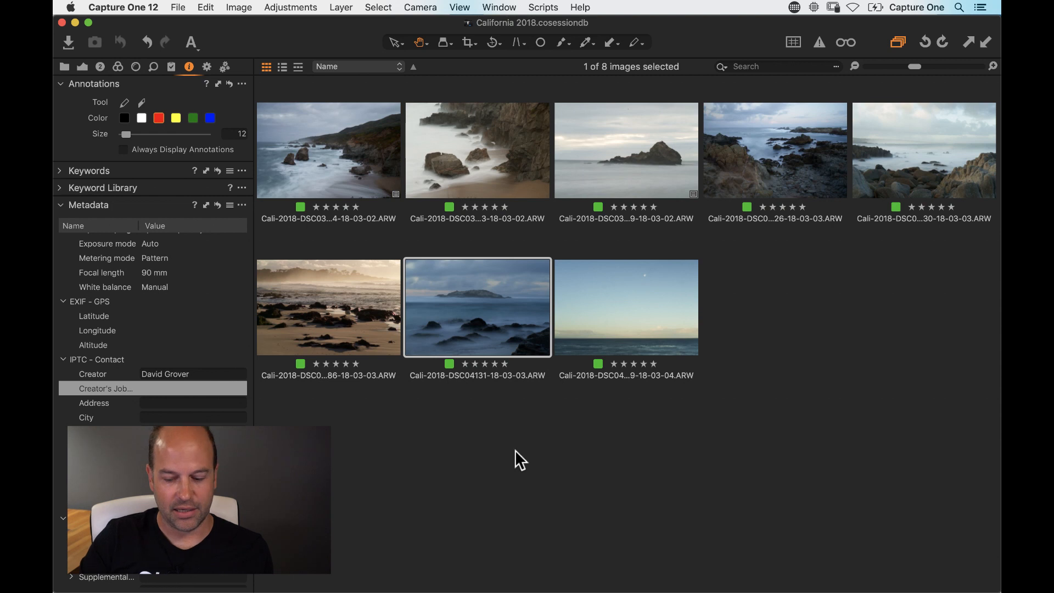
# Preview the saved user preset for metadata on all Top Picks images without applying it
pyautogui.press('super+a')
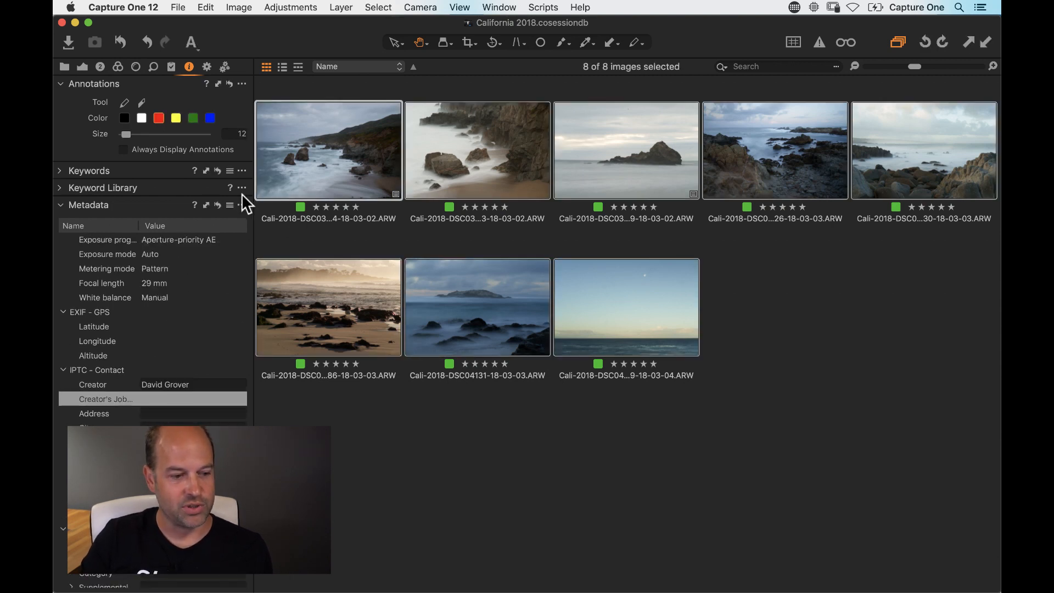
pyautogui.click(230, 206)
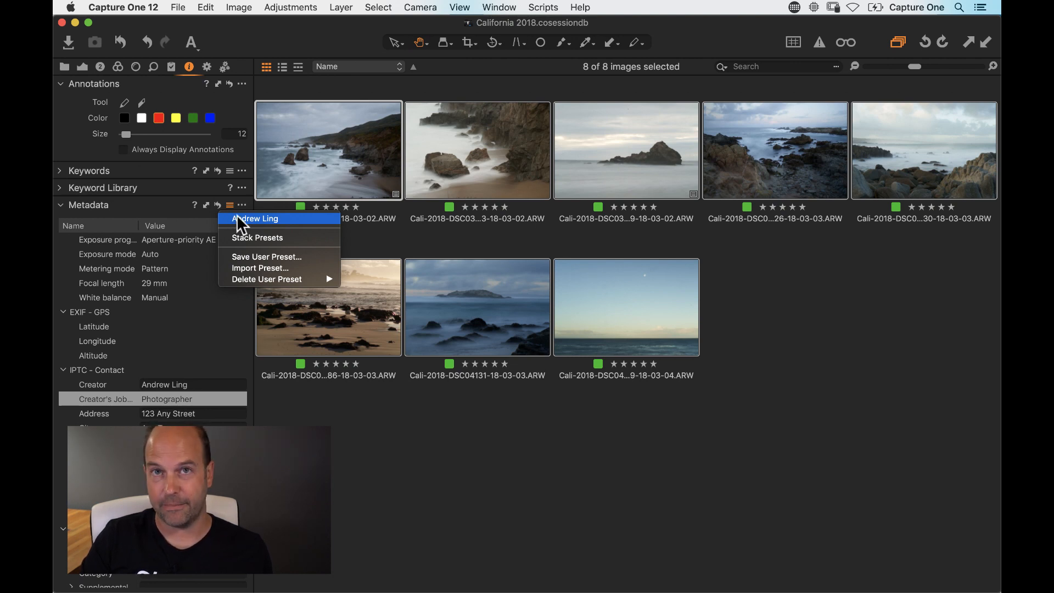
pyautogui.press('Escape')
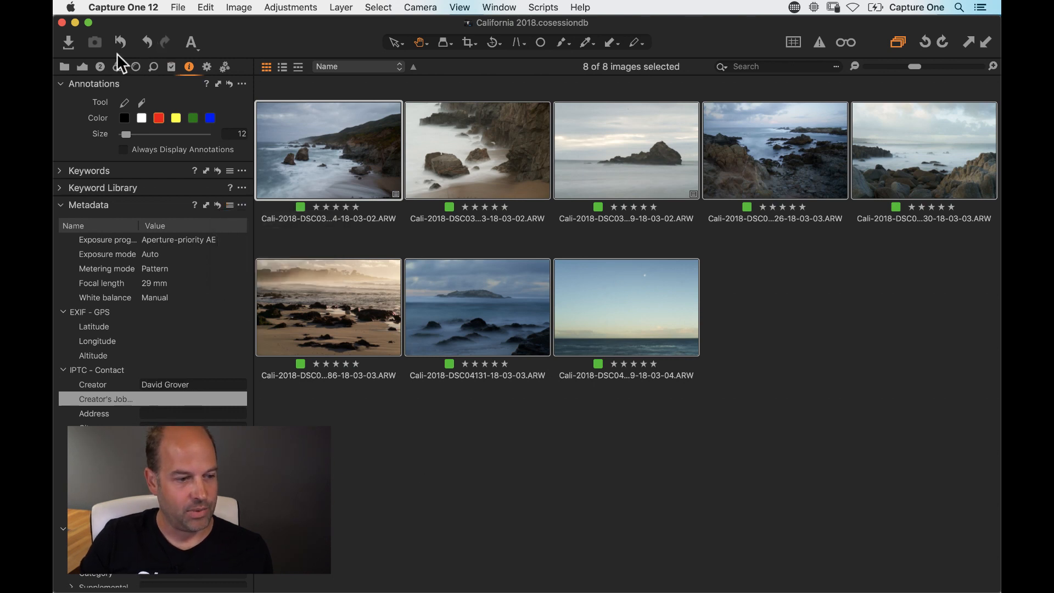
# Switch to the exposure tools and show the image viewer beside the Top Picks thumbnails
pyautogui.click(88, 68)
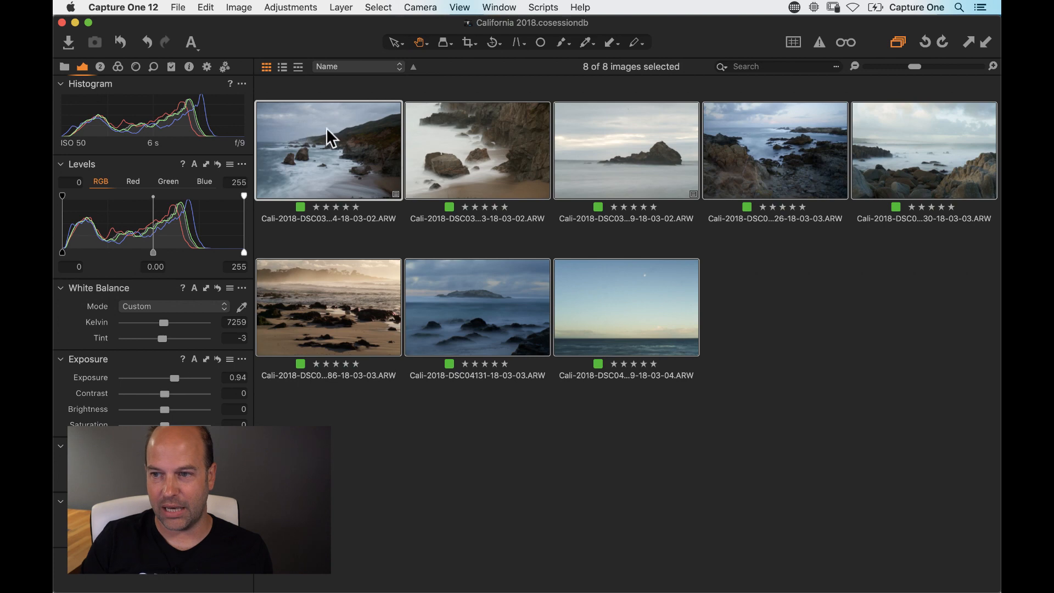
pyautogui.click(655, 430)
pyautogui.press('alt+super+v')
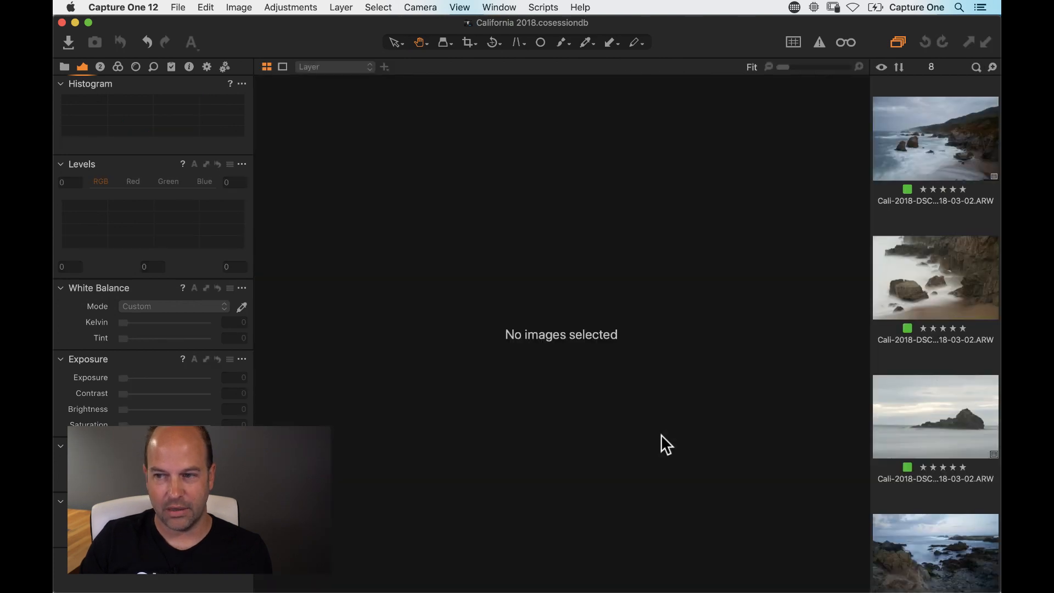
pyautogui.click(934, 143)
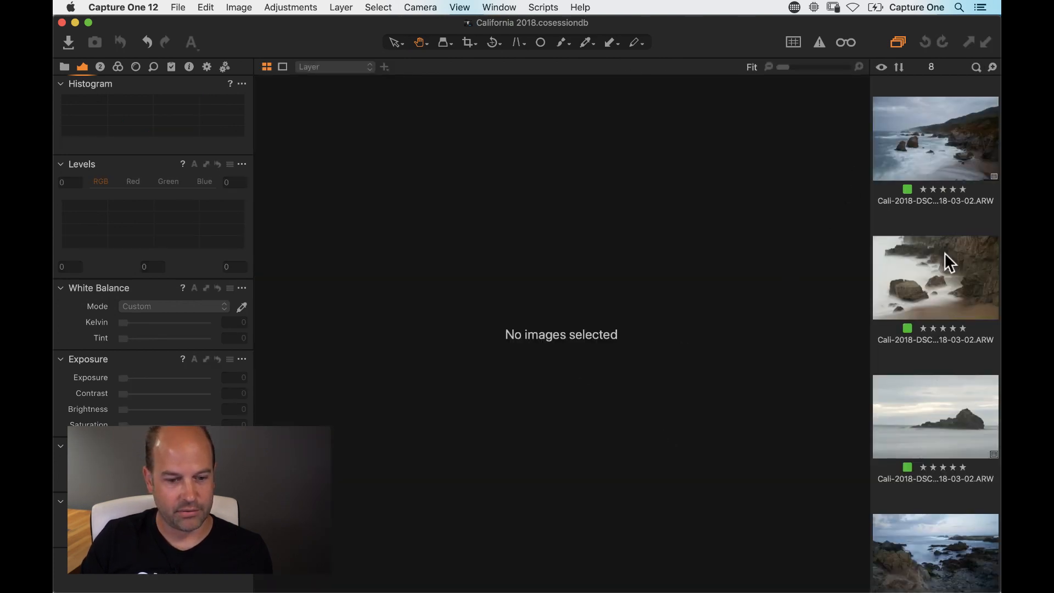
# Crop the second photo's top and bottom edges slightly, to about 26.51 x 16.19 in
pyautogui.click(945, 263)
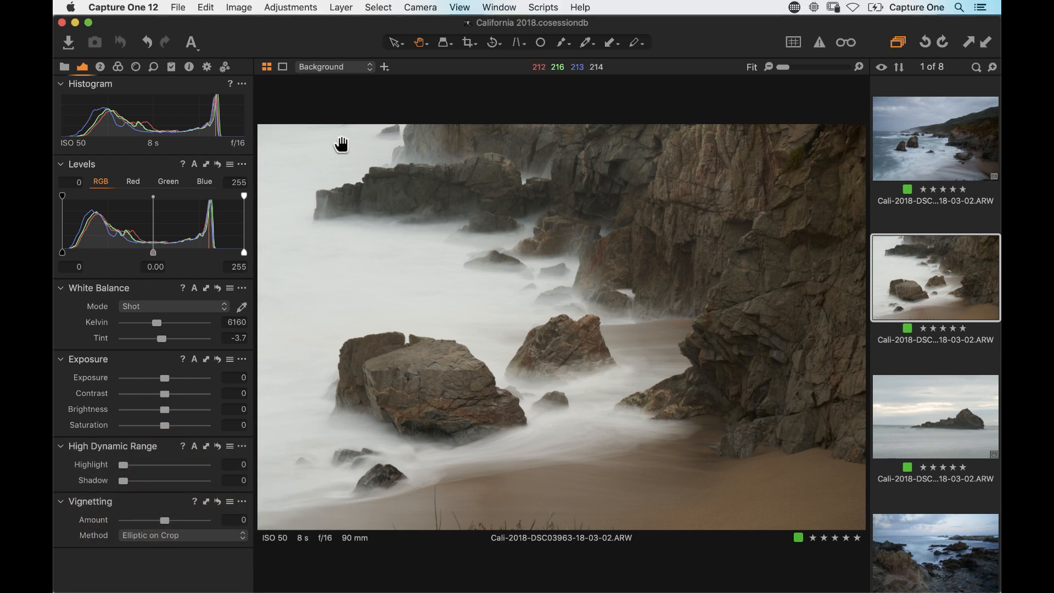
pyautogui.click(470, 43)
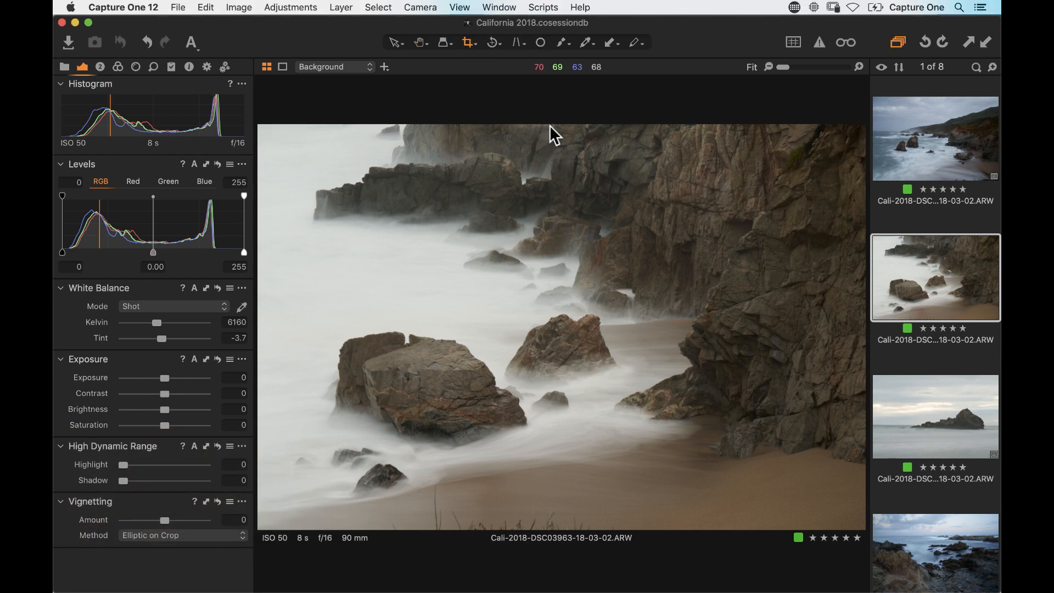
pyautogui.moveTo(531, 125); pyautogui.dragTo(531, 137)
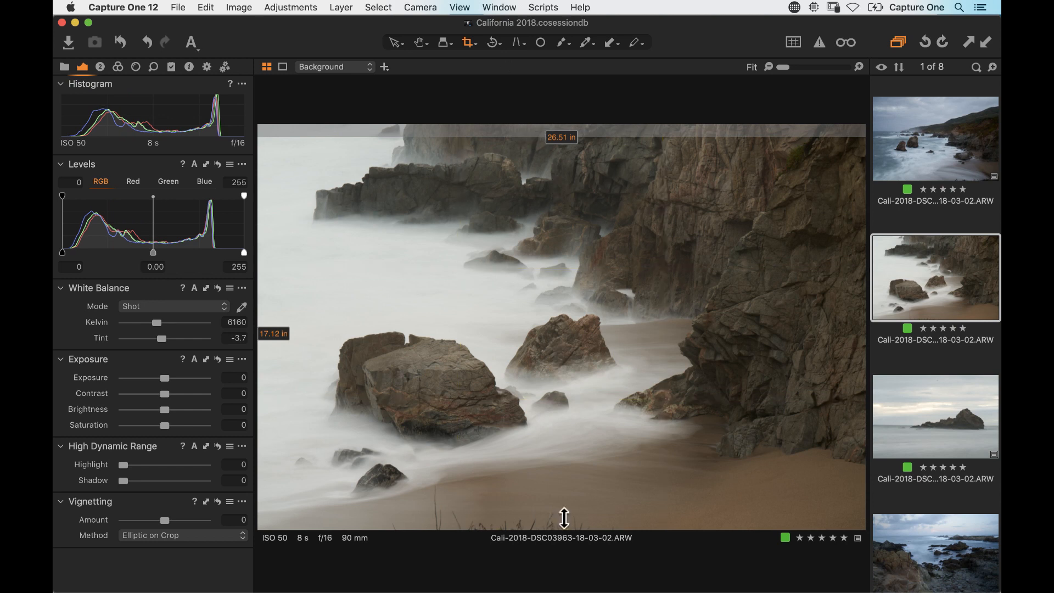
pyautogui.click(564, 518)
pyautogui.moveTo(564, 517); pyautogui.dragTo(558, 495)
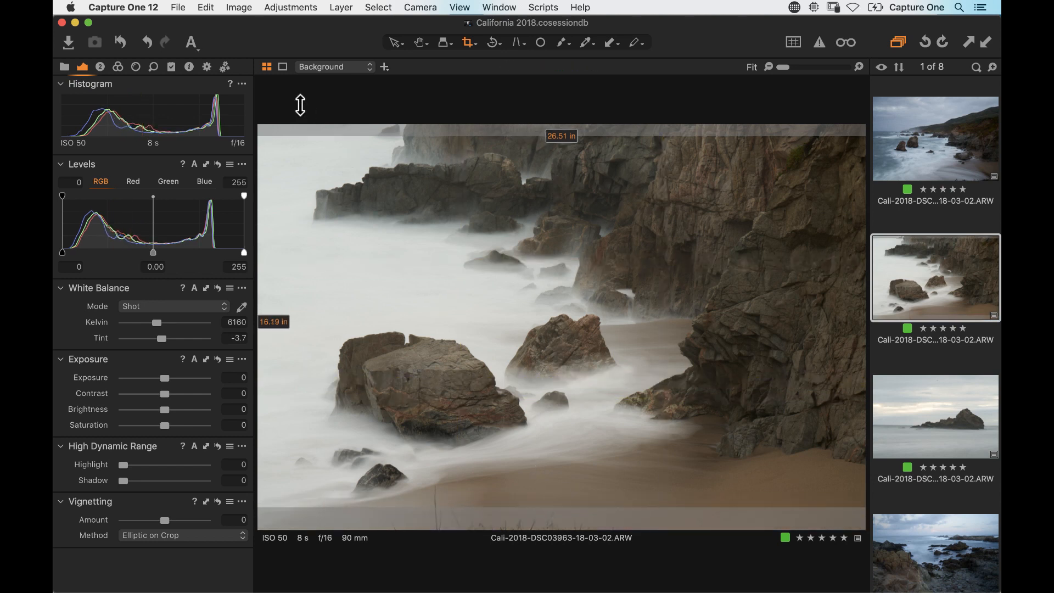
pyautogui.press('h')
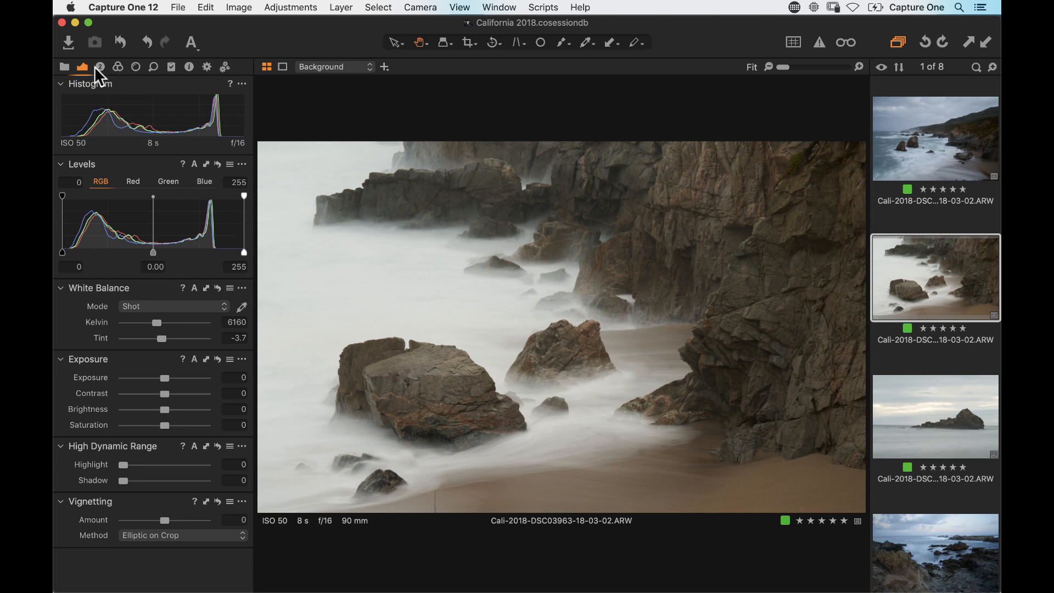
# Cool the photo's white balance to about 5057 Kelvin and set the contrast to 10
pyautogui.click(157, 323)
pyautogui.moveTo(156, 324); pyautogui.dragTo(150, 324)
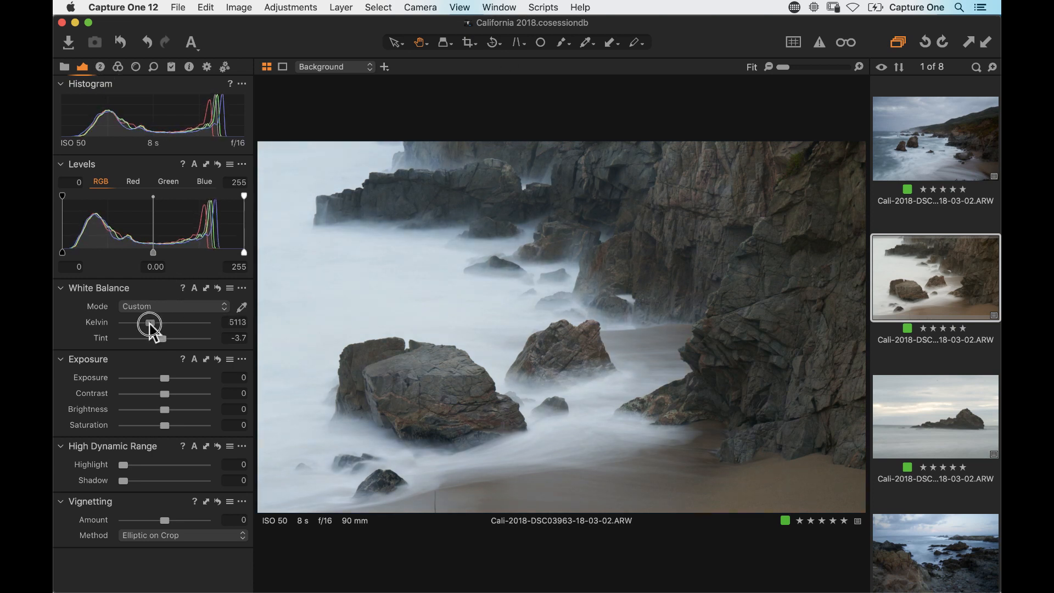
pyautogui.moveTo(164, 395); pyautogui.dragTo(174, 395)
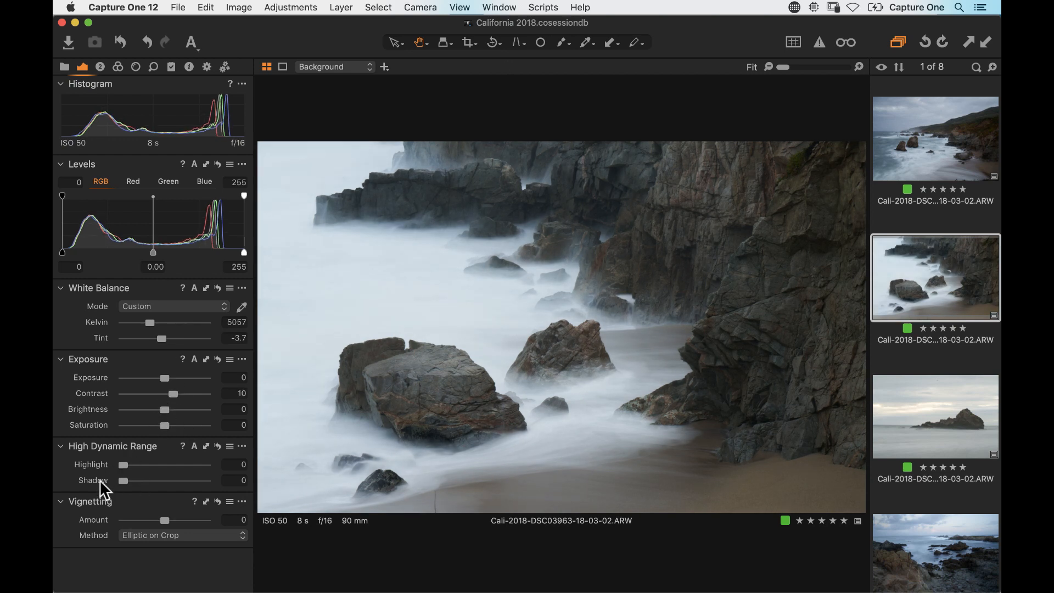
# Set the photo's clarity to 47, with shadow recovery at 14 and highlight recovery at 11
pyautogui.click(100, 66)
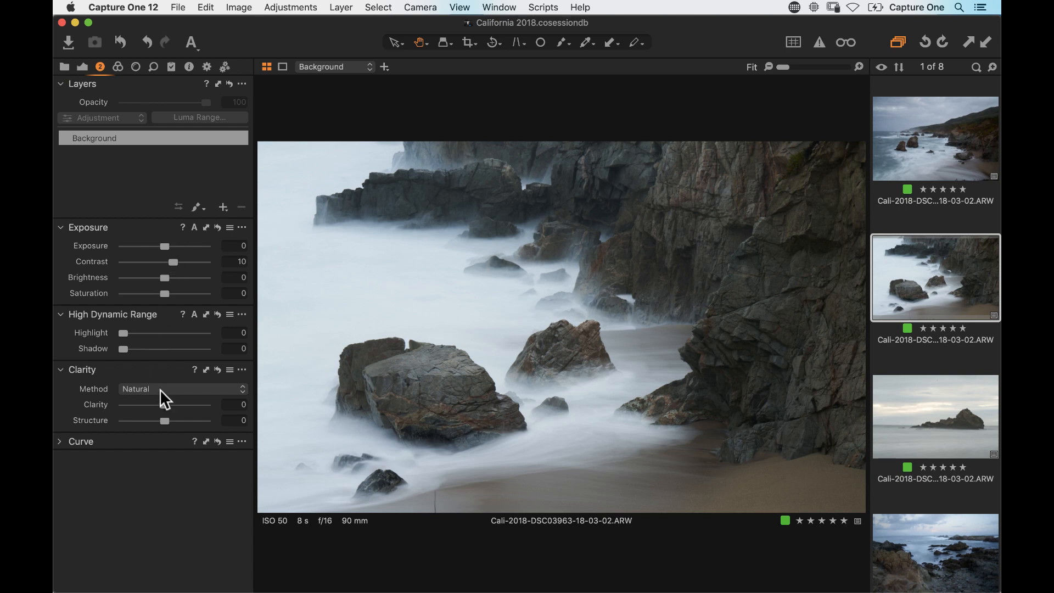
pyautogui.moveTo(164, 405); pyautogui.dragTo(183, 405)
pyautogui.moveTo(128, 349)
pyautogui.mouseDown()
pyautogui.moveTo(137, 353)
pyautogui.moveTo(123, 333)
pyautogui.moveTo(133, 334)
pyautogui.mouseUp()
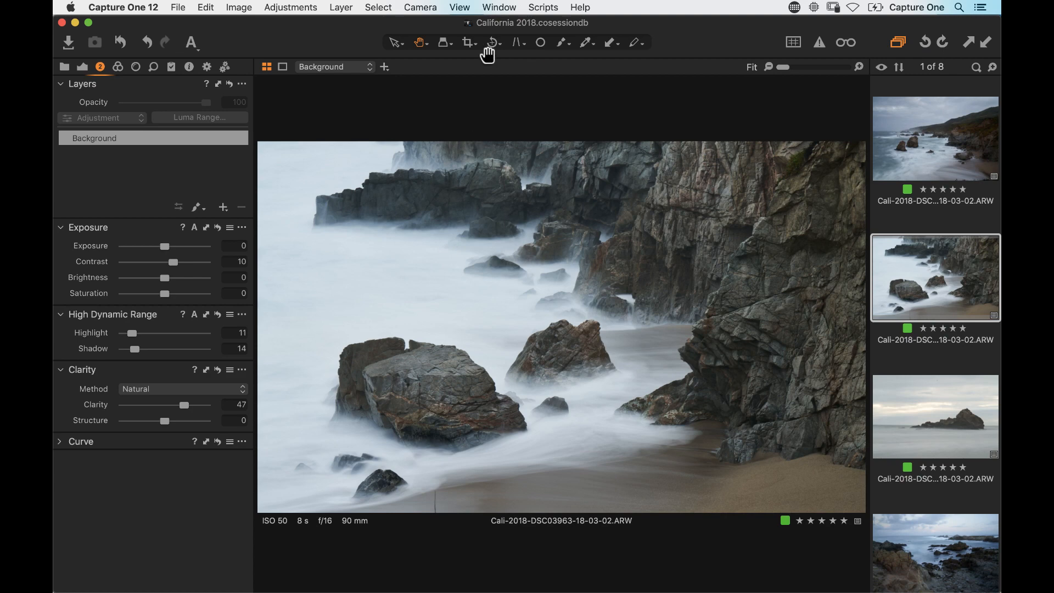
# Trim a narrow strip off the photo's left edge with the crop and clone the variant
pyautogui.click(468, 41)
pyautogui.moveTo(256, 249); pyautogui.dragTo(277, 251)
pyautogui.click(420, 44)
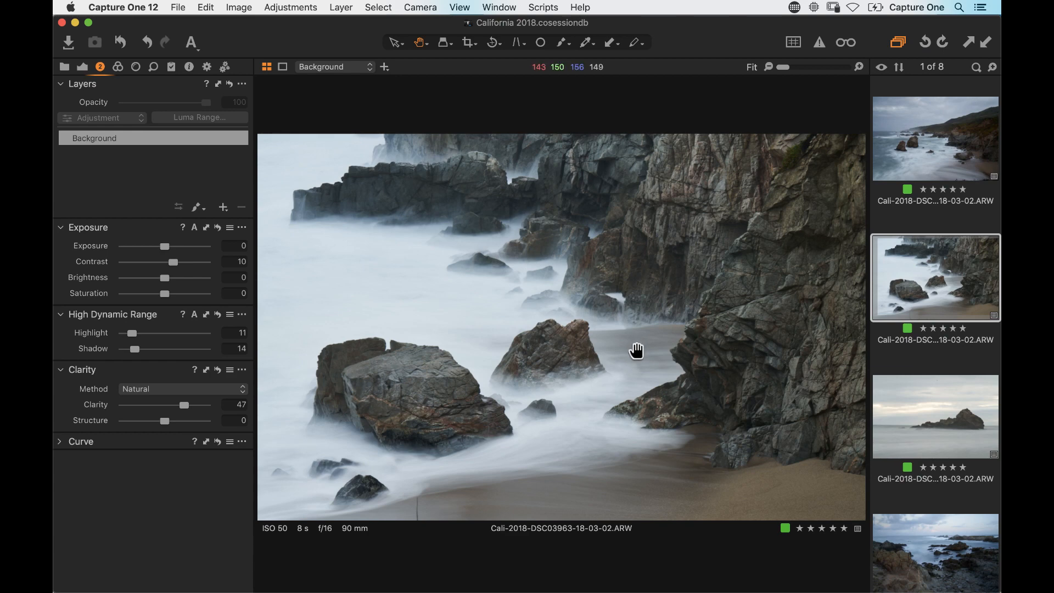
pyautogui.click(246, 9)
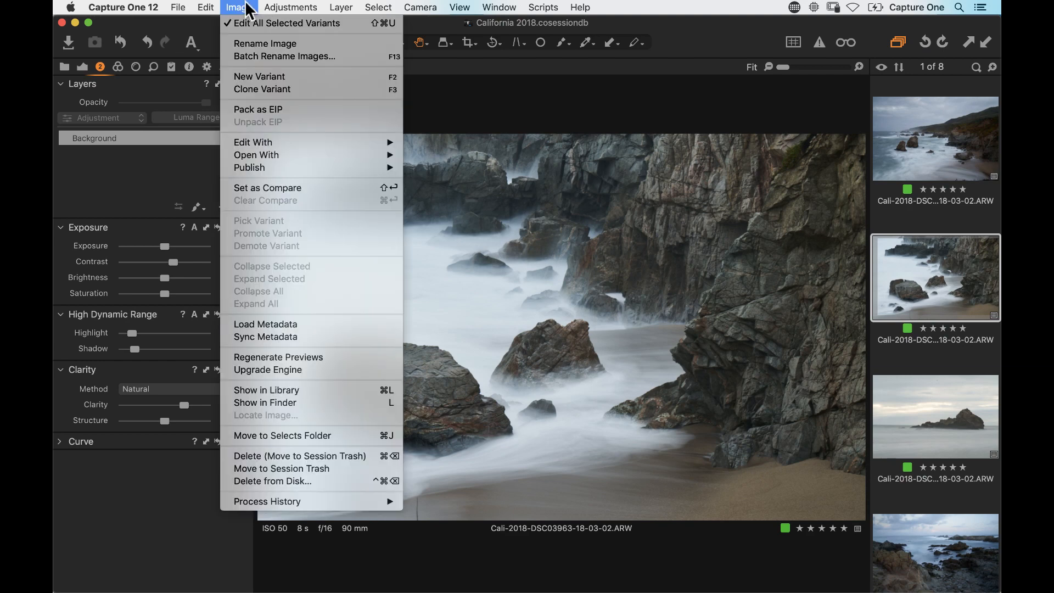
pyautogui.click(256, 89)
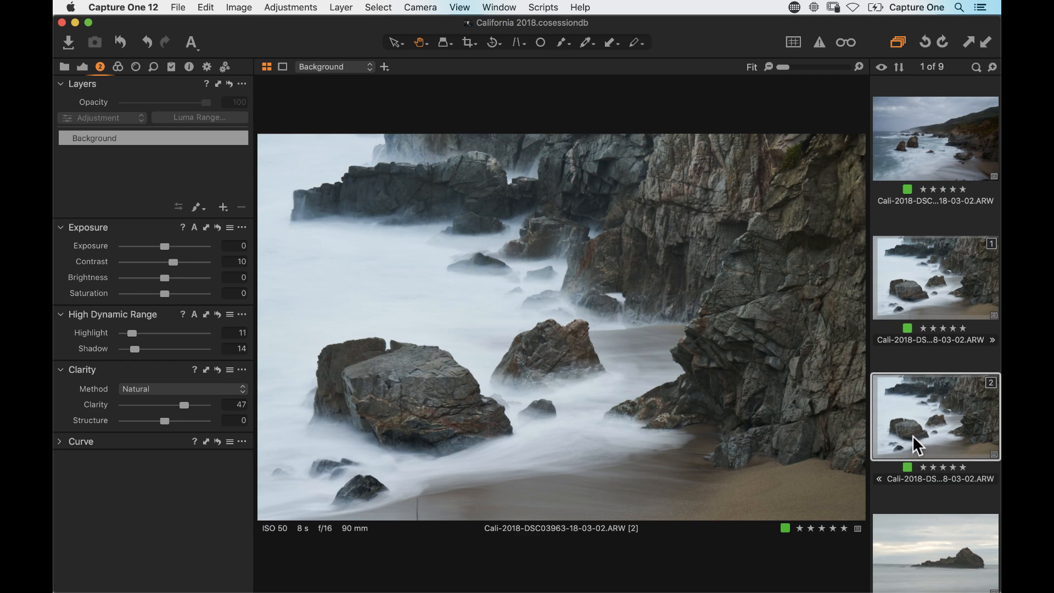
# Check the Instagram process recipe's settings and add a new recipe named Touchnote Postcard
pyautogui.click(207, 67)
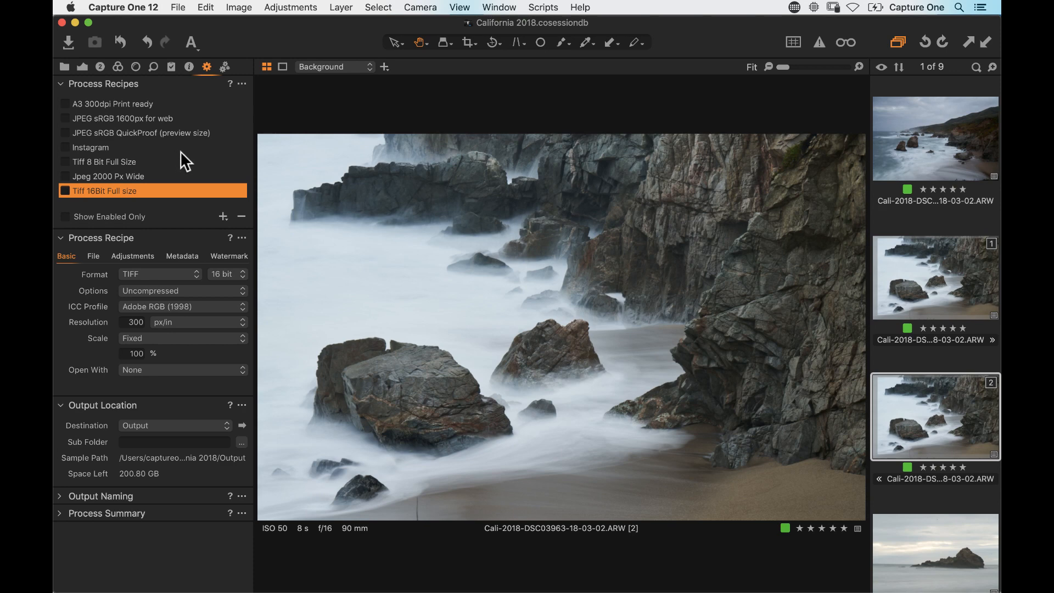
pyautogui.click(99, 148)
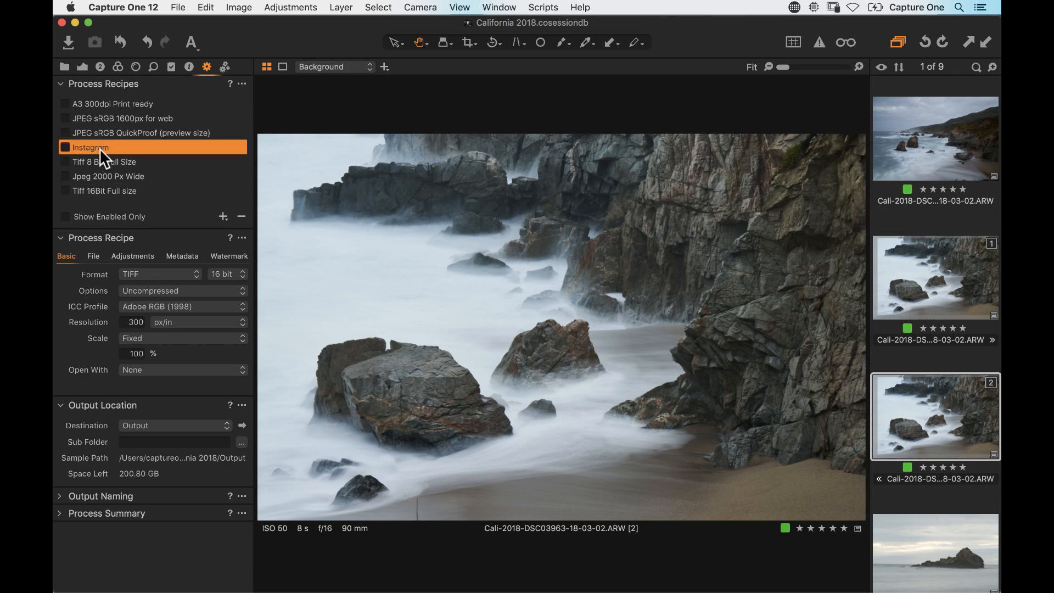
pyautogui.doubleClick(123, 356)
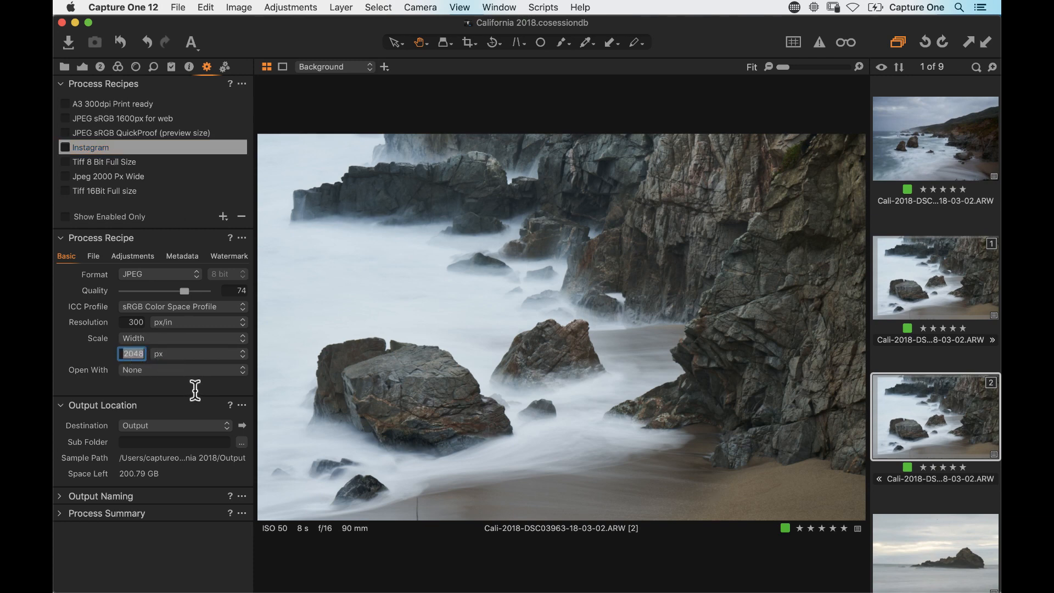
pyautogui.click(222, 216)
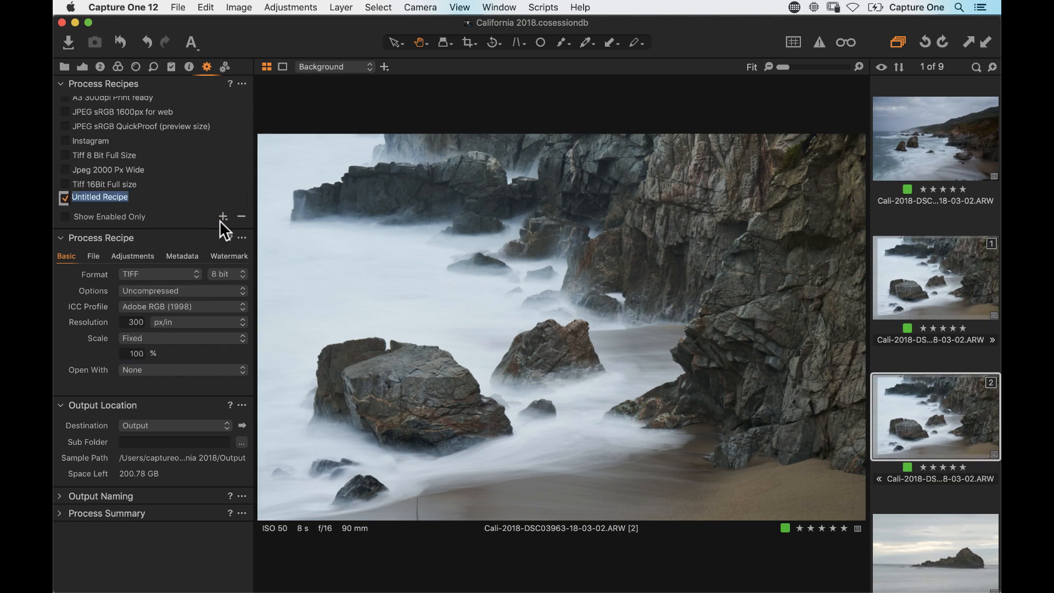
pyautogui.write('Touchnote Postcard')
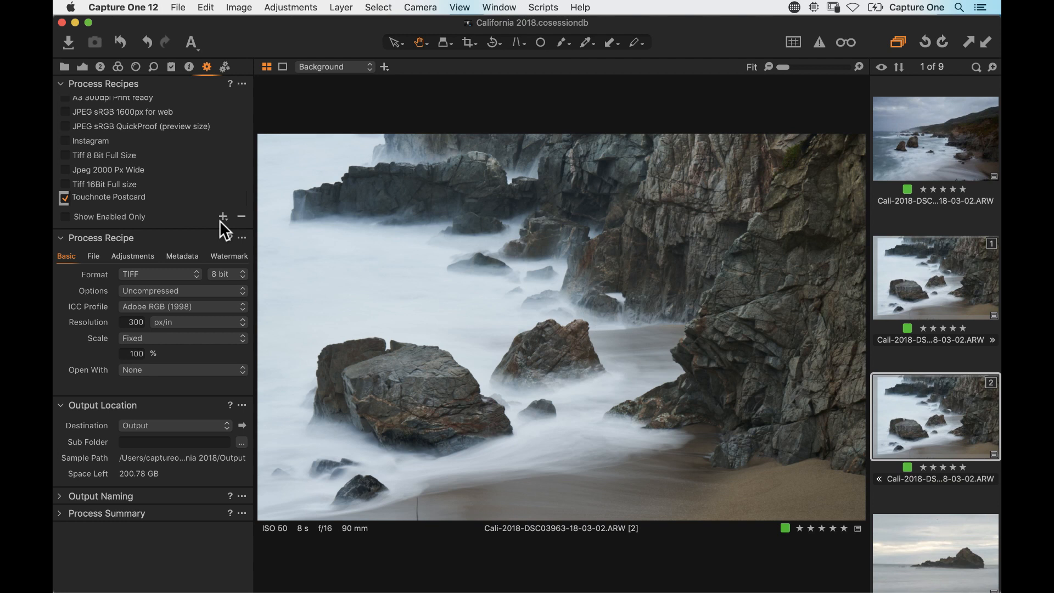
# Set the Touchnote Postcard recipe's format to JPEG with a quality of 84
pyautogui.click(155, 273)
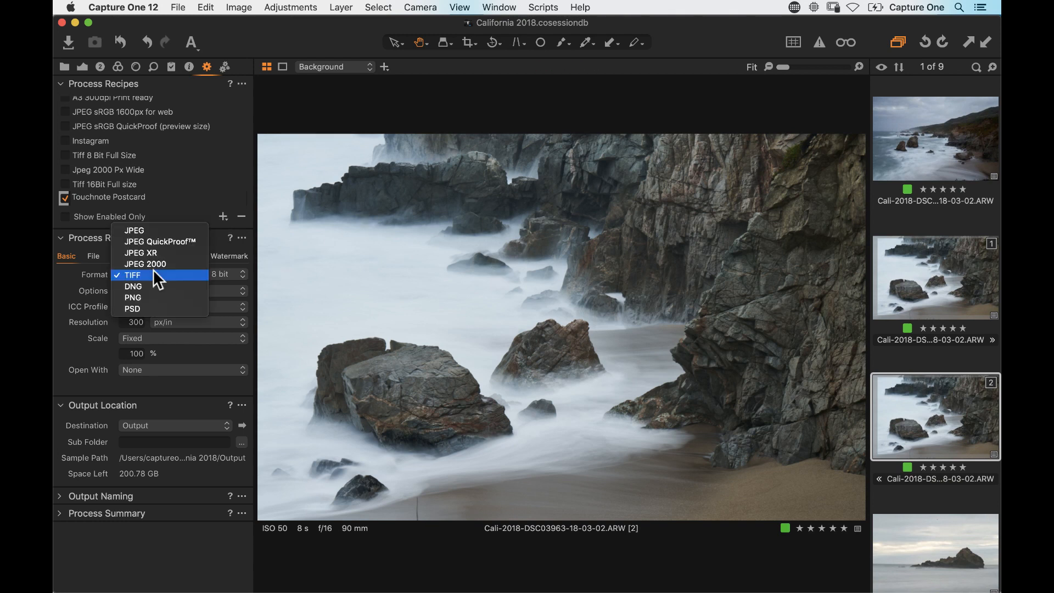
pyautogui.click(153, 230)
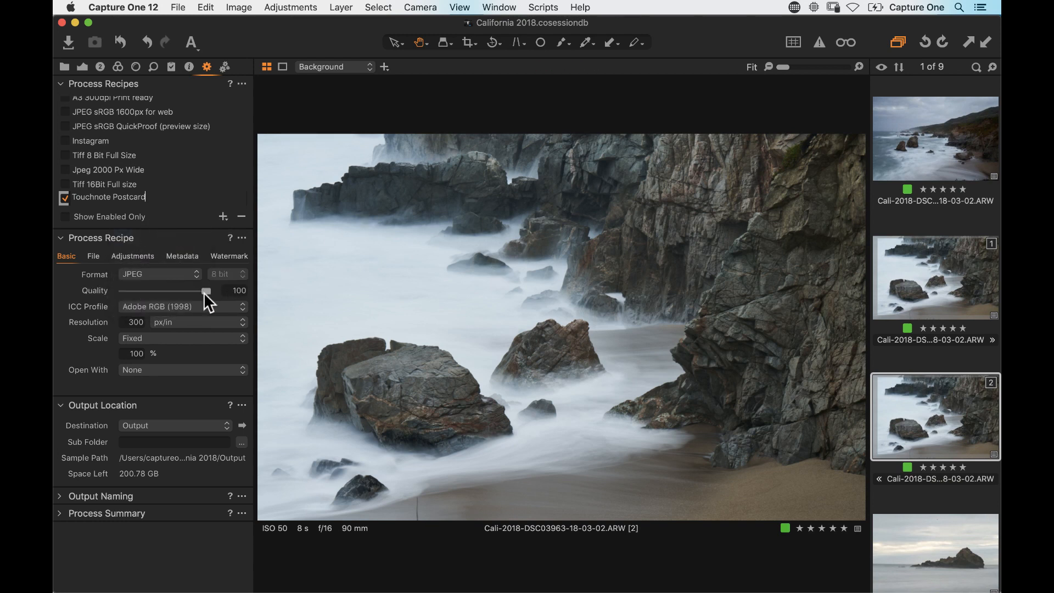
pyautogui.click(181, 306)
pyautogui.click(180, 305)
# Scale the postcard recipe by Dimensions in pixels, at 1819 x 1382 px
pyautogui.click(162, 338)
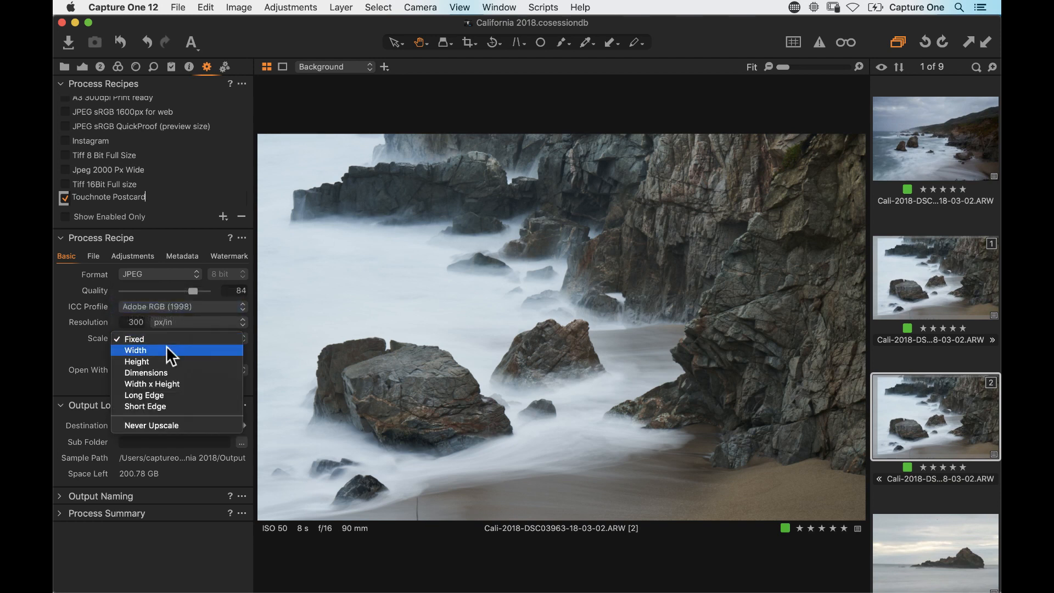
pyautogui.click(169, 370)
pyautogui.click(202, 354)
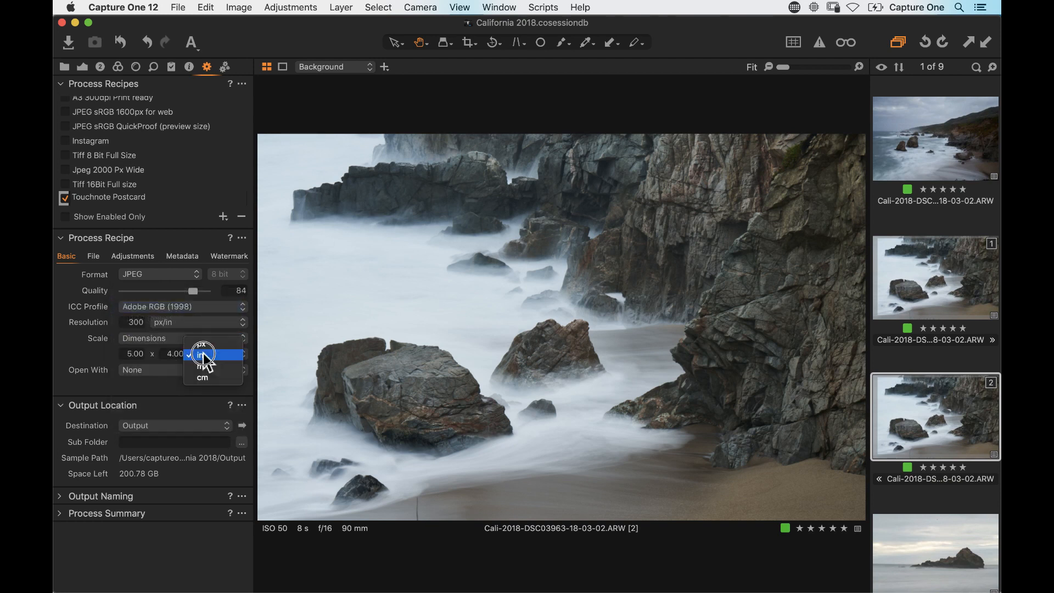
pyautogui.click(213, 343)
pyautogui.click(122, 354)
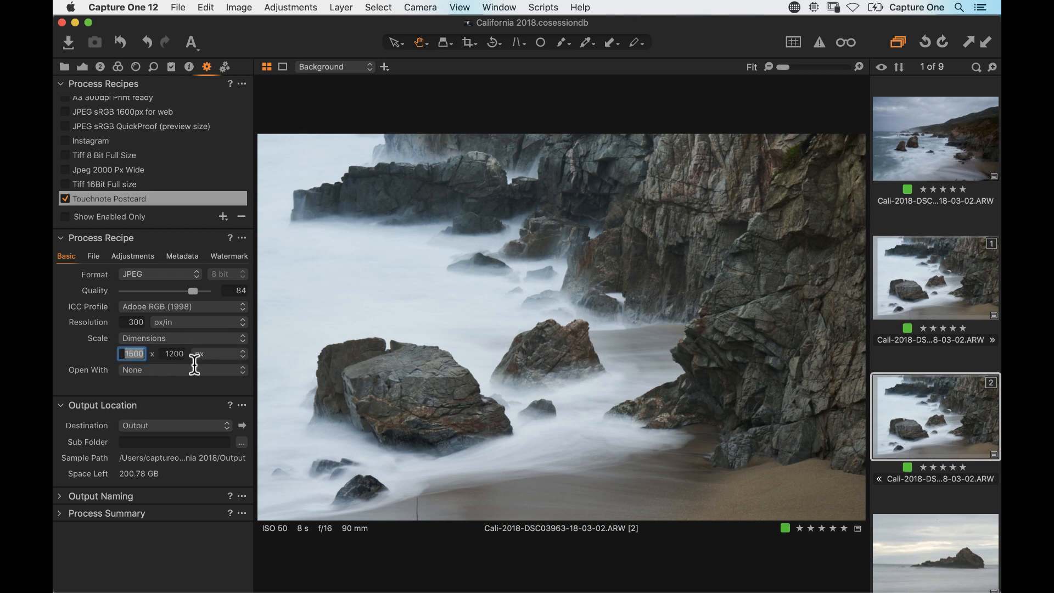
pyautogui.write('1819')
pyautogui.press('Tab')
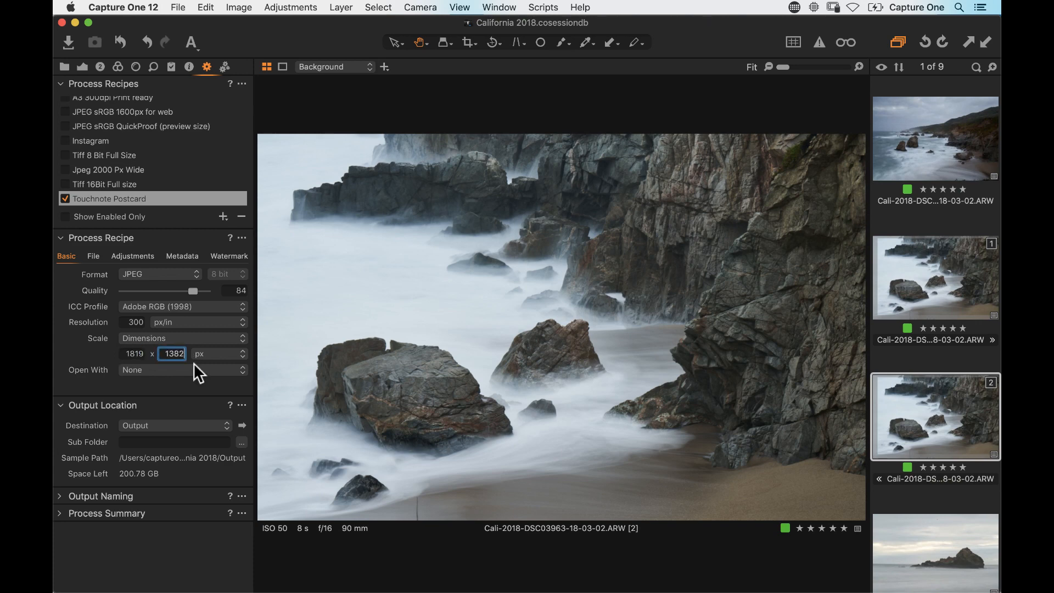
pyautogui.press('Return')
# Pull in the upper-left corner of the cloned variant's crop and constrain the crop to the Output aspect ratio
pyautogui.click(465, 42)
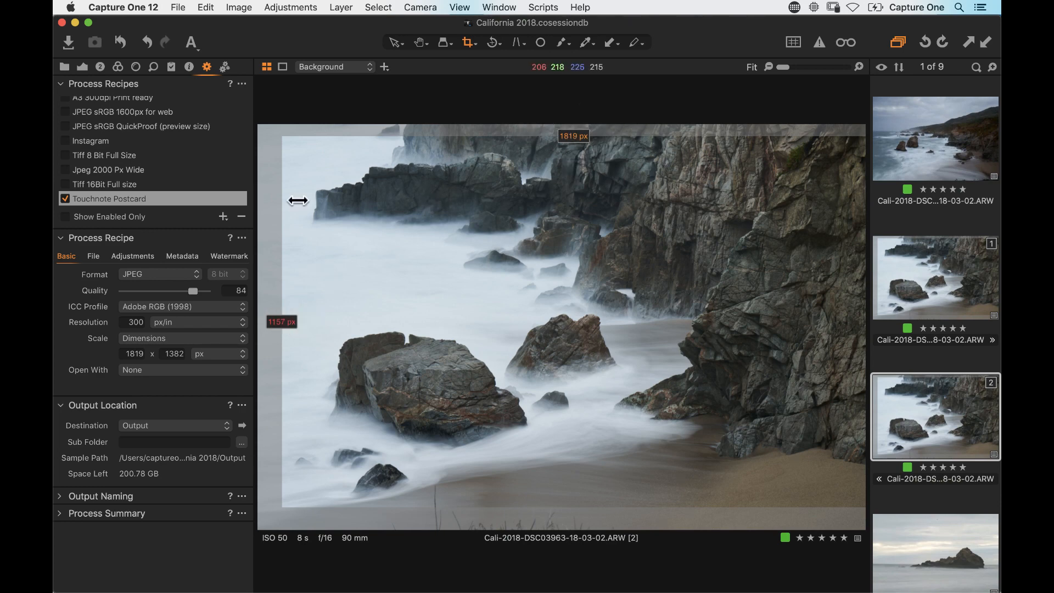
pyautogui.moveTo(279, 135)
pyautogui.mouseDown()
pyautogui.moveTo(306, 157)
pyautogui.moveTo(289, 186)
pyautogui.moveTo(291, 145)
pyautogui.mouseUp()
pyautogui.click(468, 42)
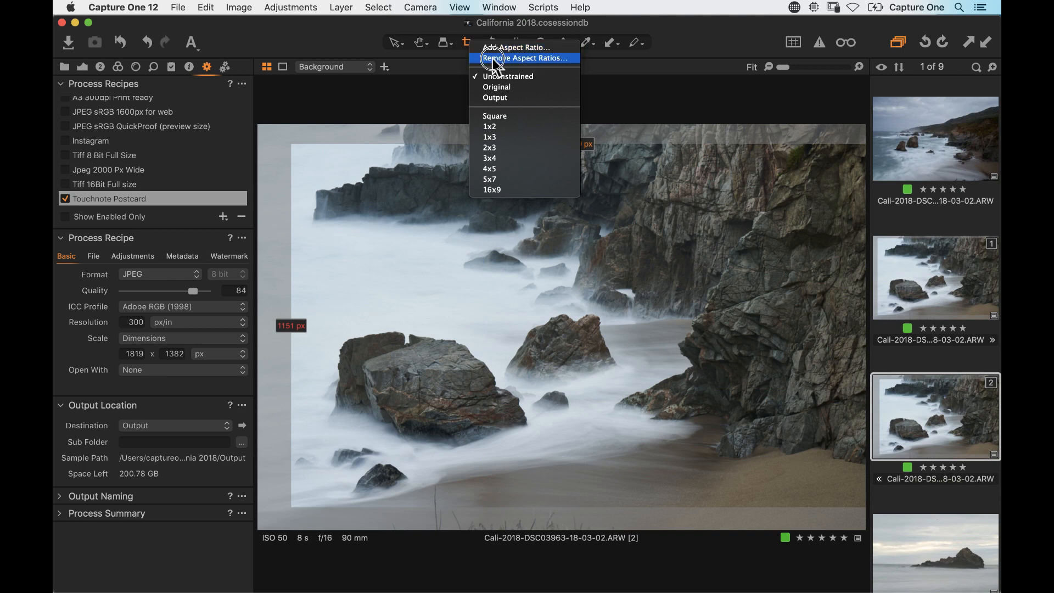
pyautogui.click(553, 103)
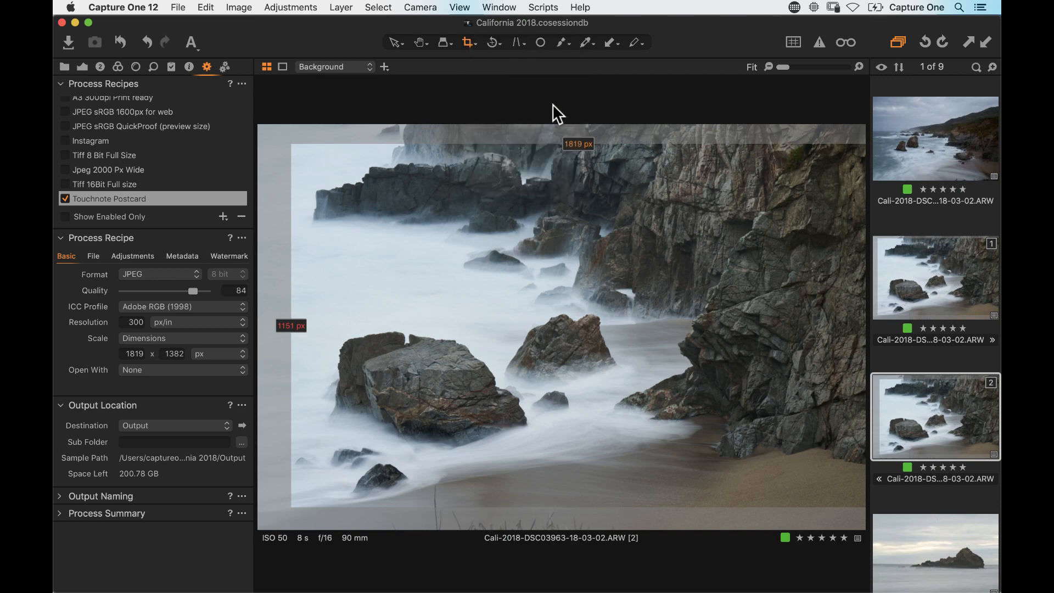
# Resize the crop to the 1819 x 1382 px output proportions and reposition it to include the large rocks and the cliff
pyautogui.moveTo(292, 143); pyautogui.dragTo(258, 132)
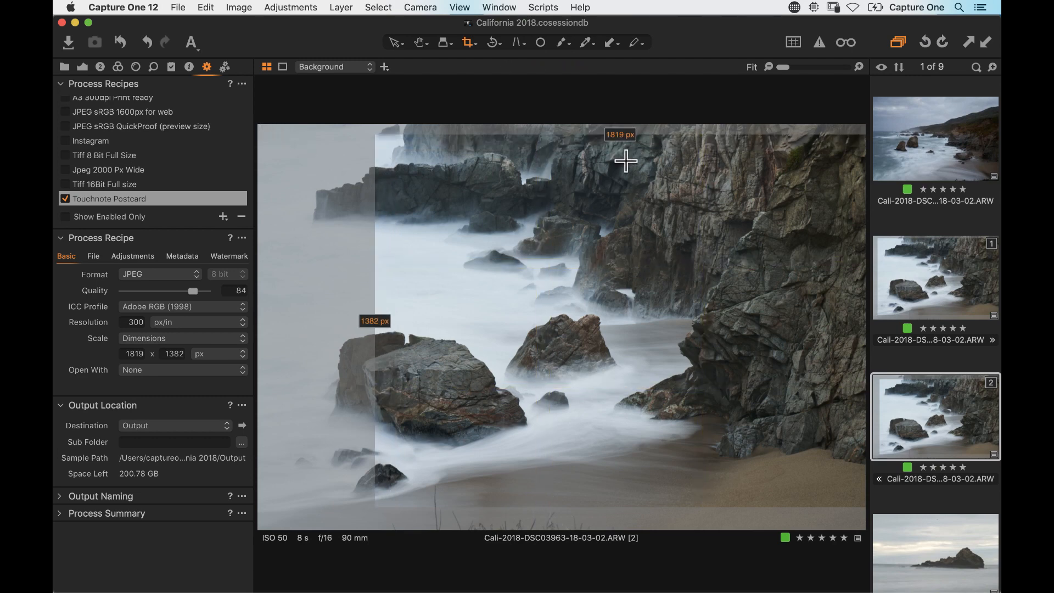
pyautogui.moveTo(604, 167); pyautogui.dragTo(528, 164)
pyautogui.moveTo(769, 503); pyautogui.dragTo(793, 518)
pyautogui.moveTo(713, 447); pyautogui.dragTo(732, 444)
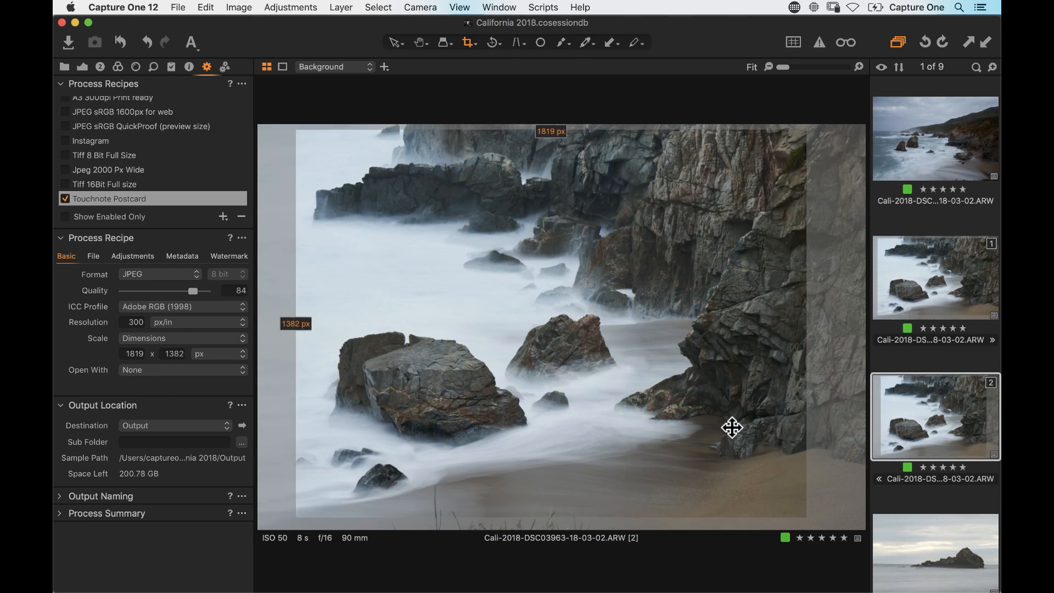
pyautogui.click(422, 42)
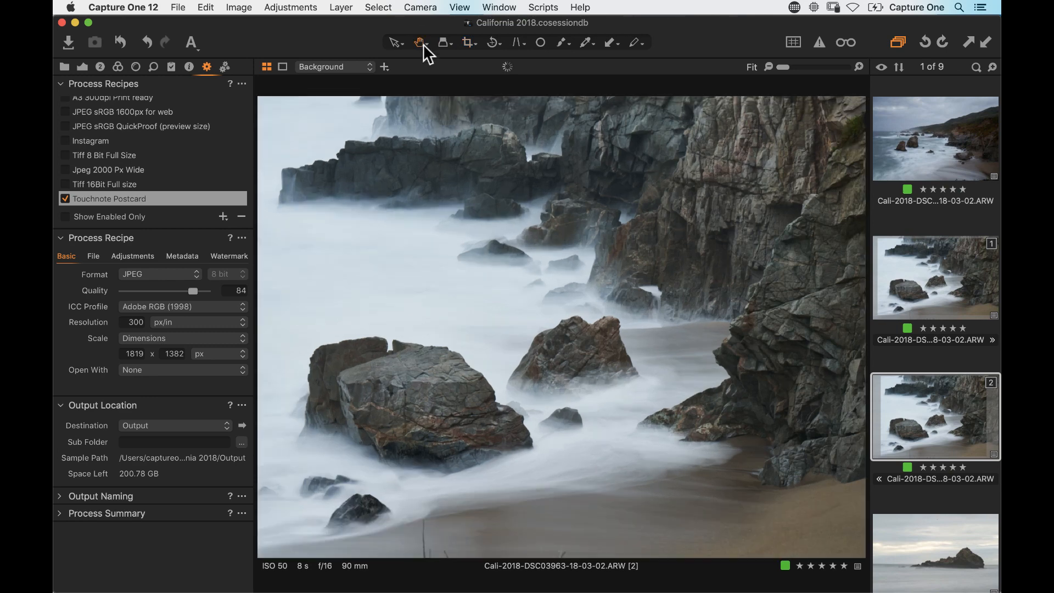
# Change the cloned postcard variant's color tag to Purple
pyautogui.click(908, 465)
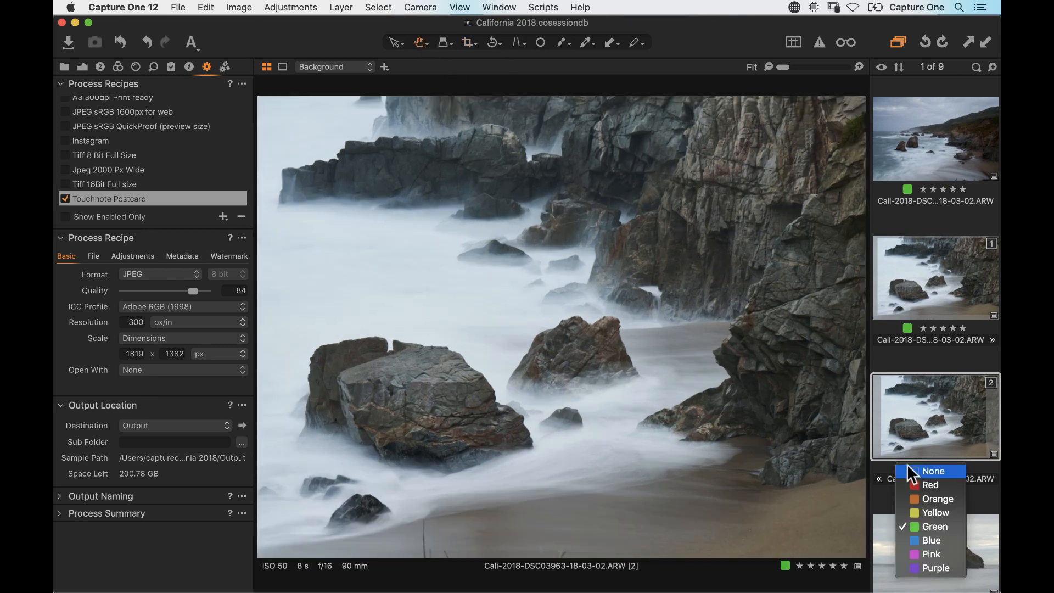
pyautogui.click(939, 569)
pyautogui.press('super+Delete')
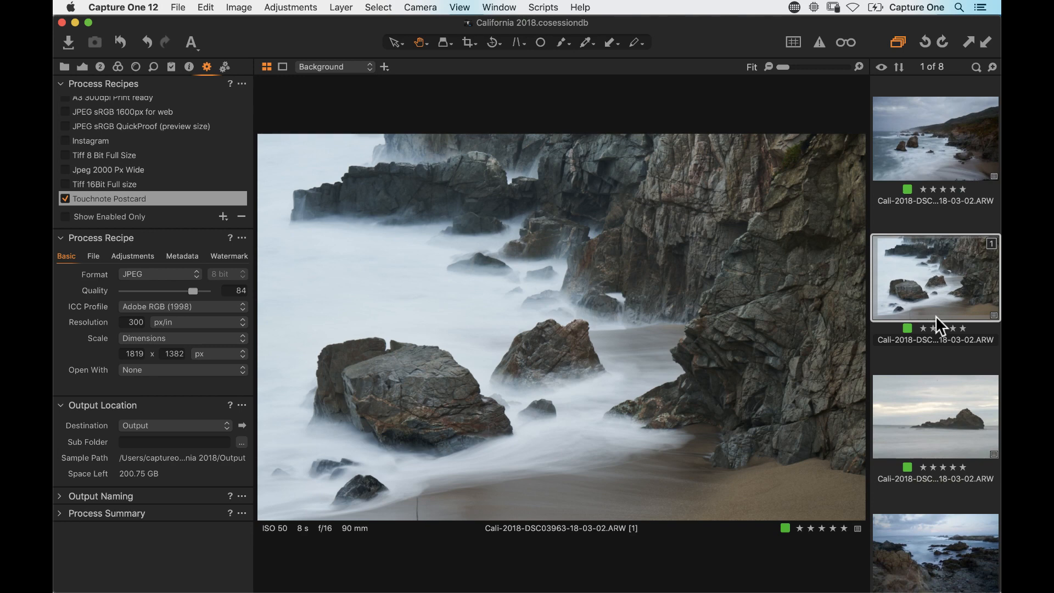
# Create a session smart album named Touchnote Postcards that matches the Purple color tag, and select the variant in it
pyautogui.click(64, 66)
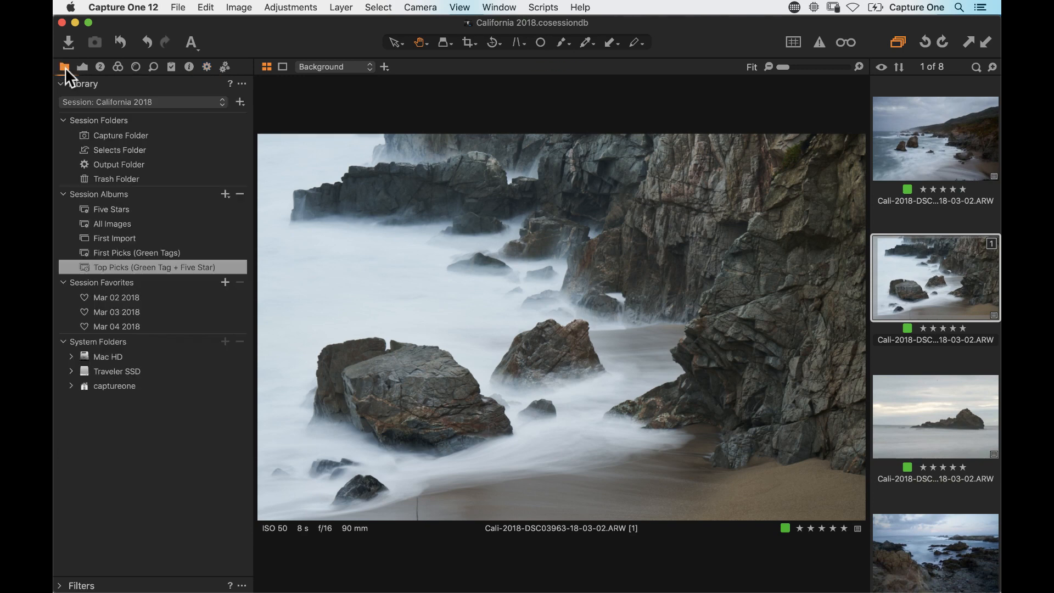
pyautogui.click(225, 193)
pyautogui.click(237, 213)
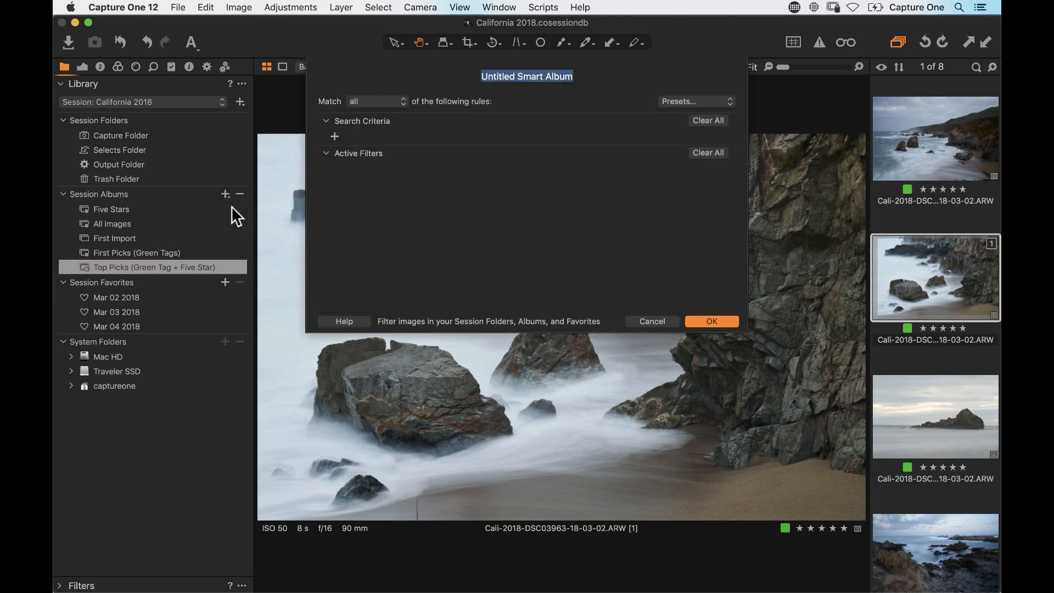
pyautogui.write('Touchnote Postcards')
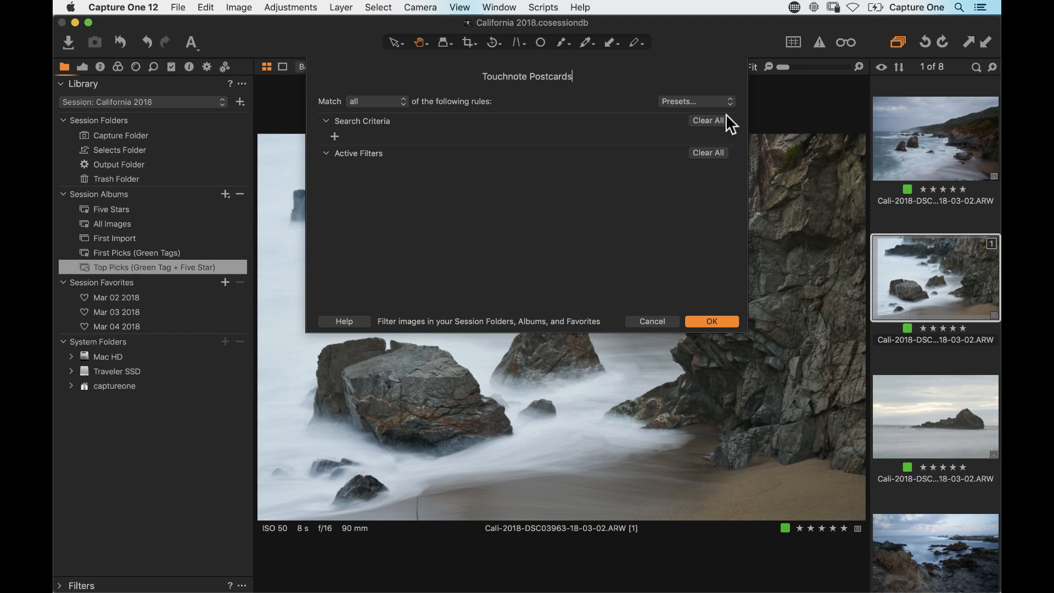
pyautogui.click(689, 100)
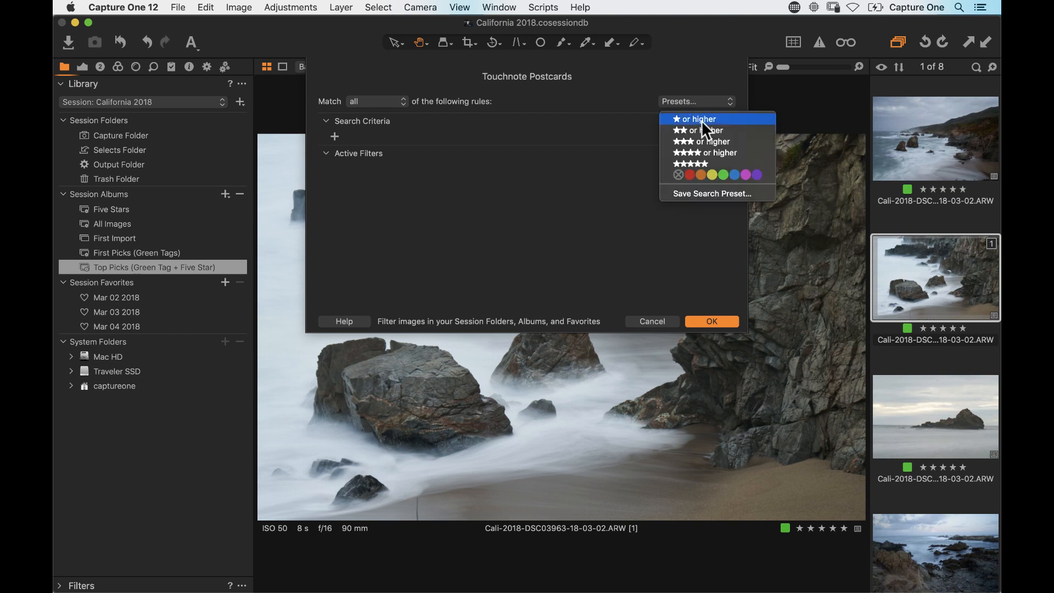
pyautogui.click(757, 174)
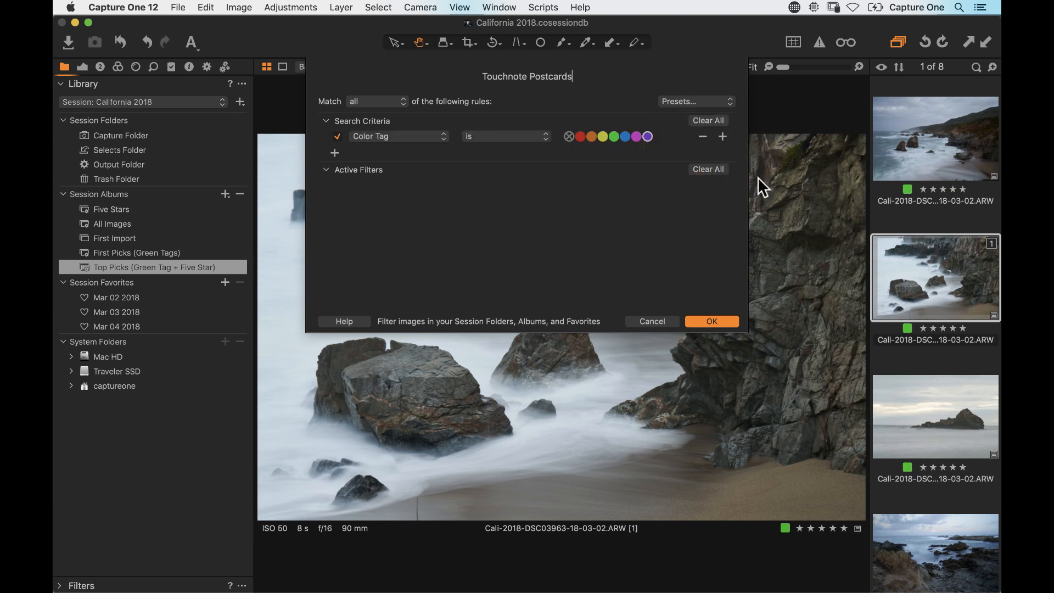
pyautogui.click(712, 322)
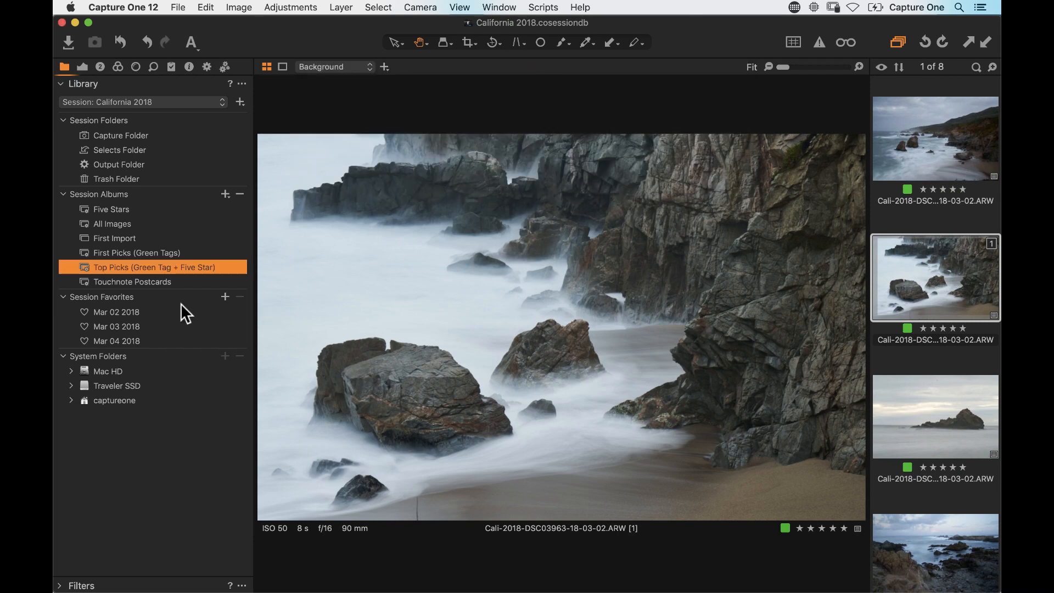
pyautogui.click(163, 282)
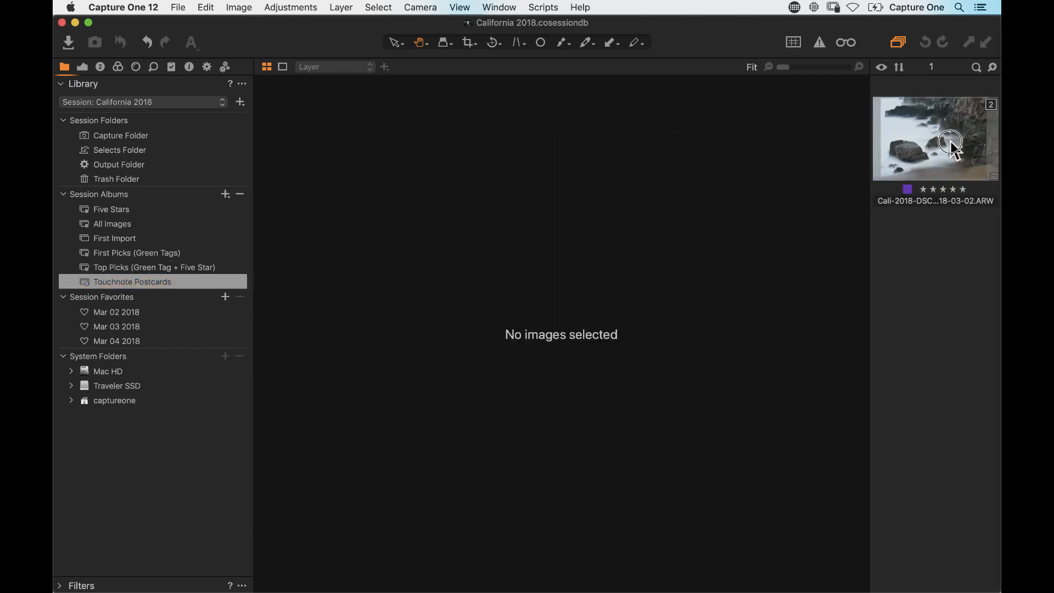
pyautogui.click(932, 206)
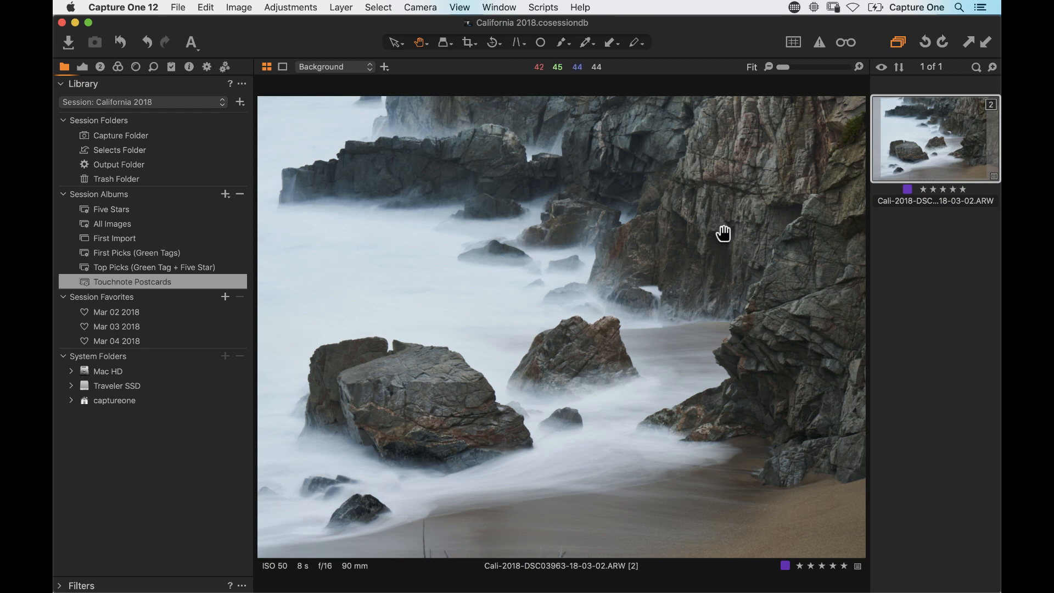
# Detach the Process Summary as a floating tool over the image, and expand both it and Output Naming
pyautogui.click(206, 67)
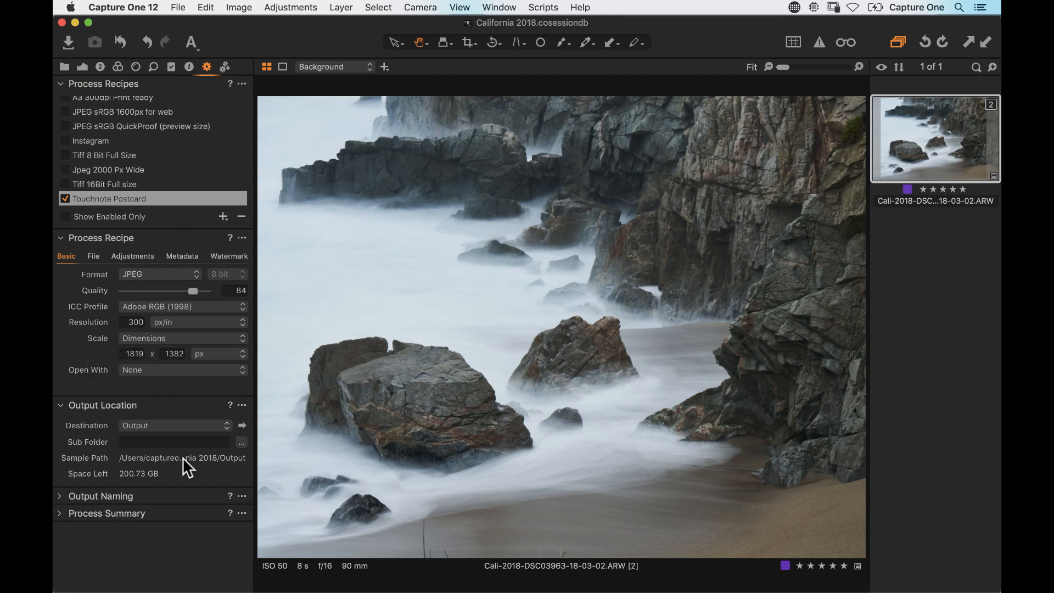
pyautogui.moveTo(99, 512); pyautogui.dragTo(325, 421)
pyautogui.click(291, 428)
pyautogui.click(274, 416)
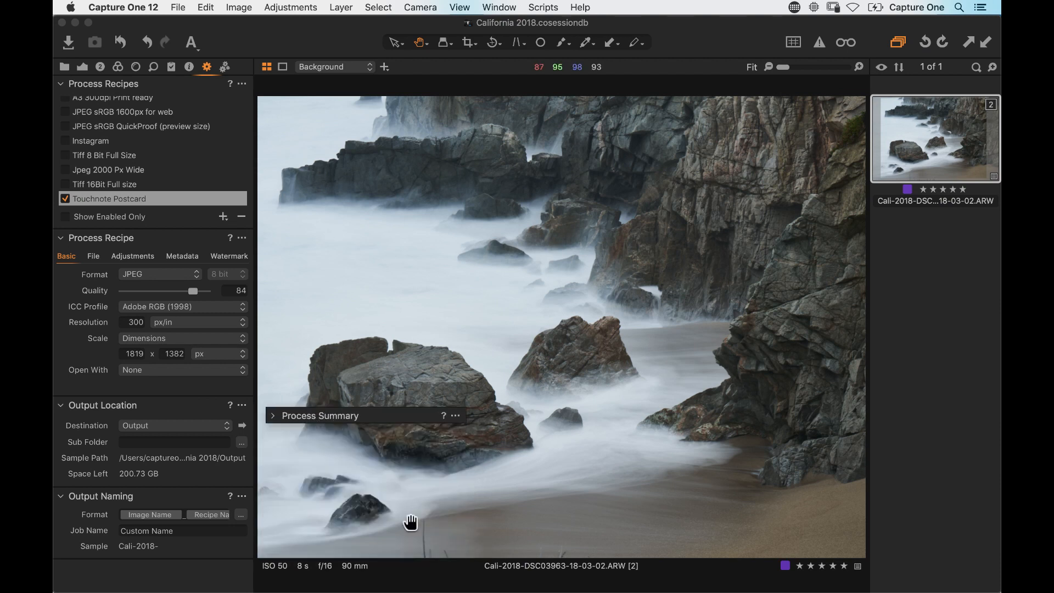
pyautogui.click(274, 416)
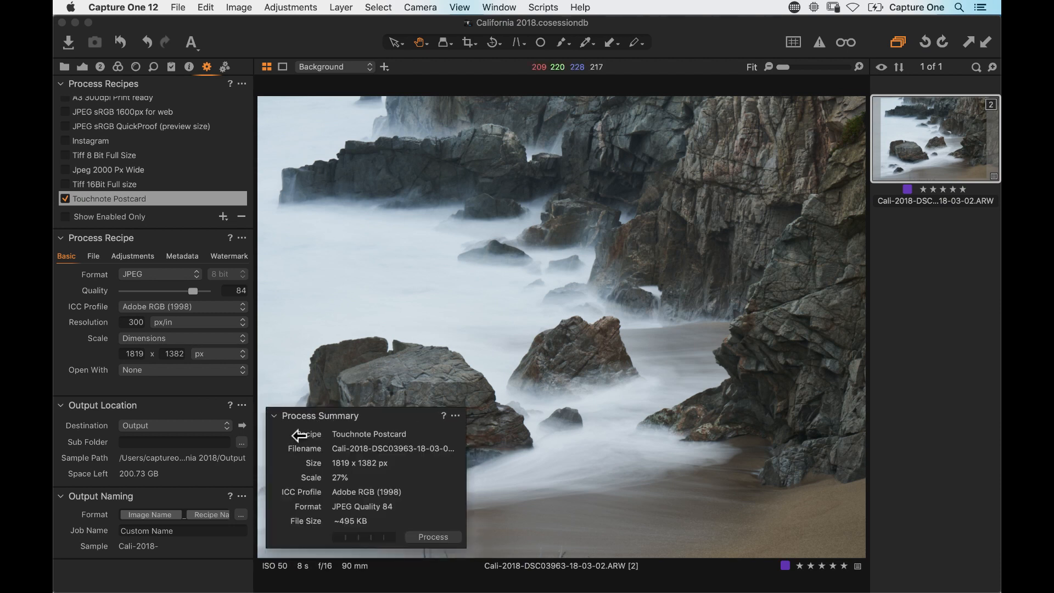
# Process the selected variant with the Touchnote Postcard recipe and check the session's Output folder in Finder
pyautogui.click(434, 536)
pyautogui.press('super+Tab')
pyautogui.press('super+Tab')
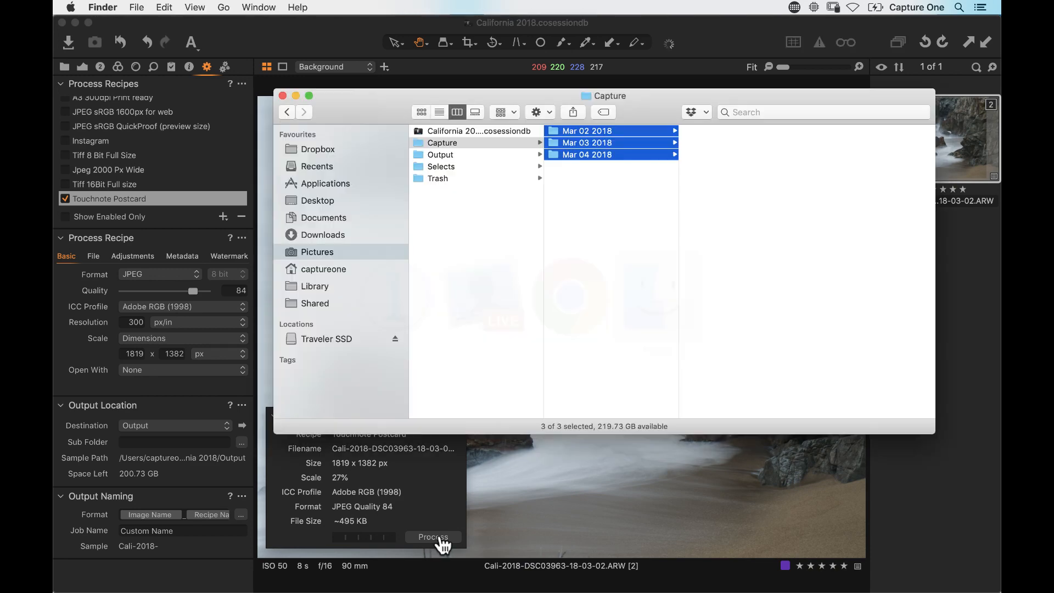
pyautogui.click(462, 156)
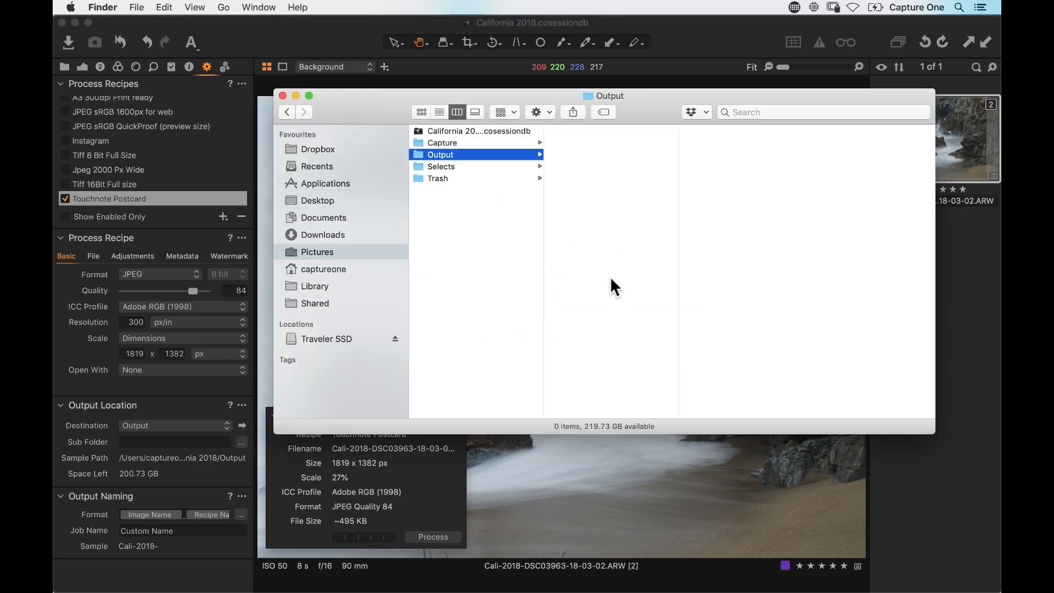
pyautogui.click(268, 286)
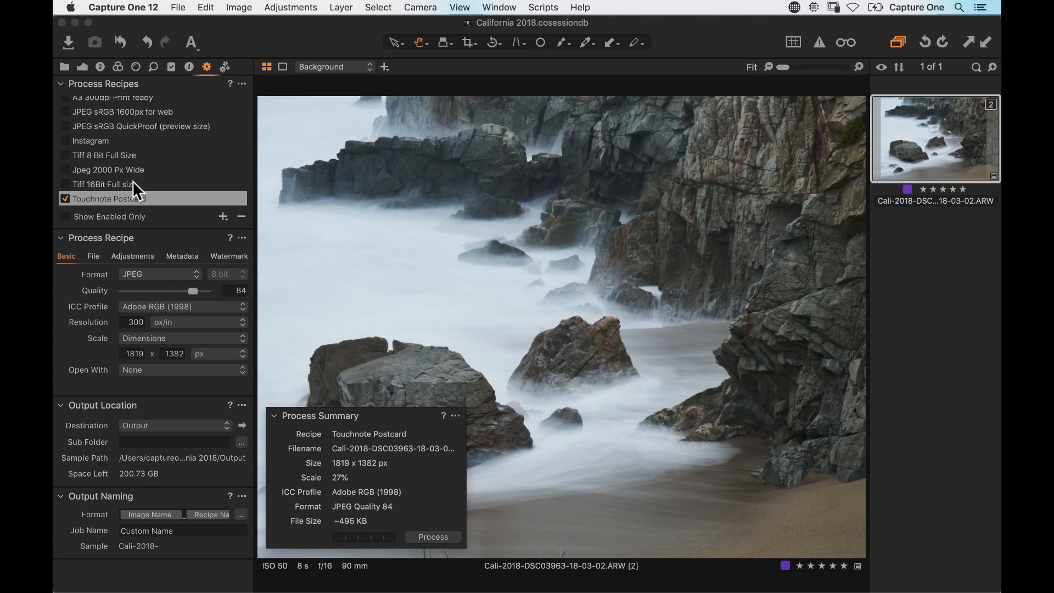
# Set the output location's sub folder to the Recipe Name token
pyautogui.click(147, 442)
pyautogui.write('recip')
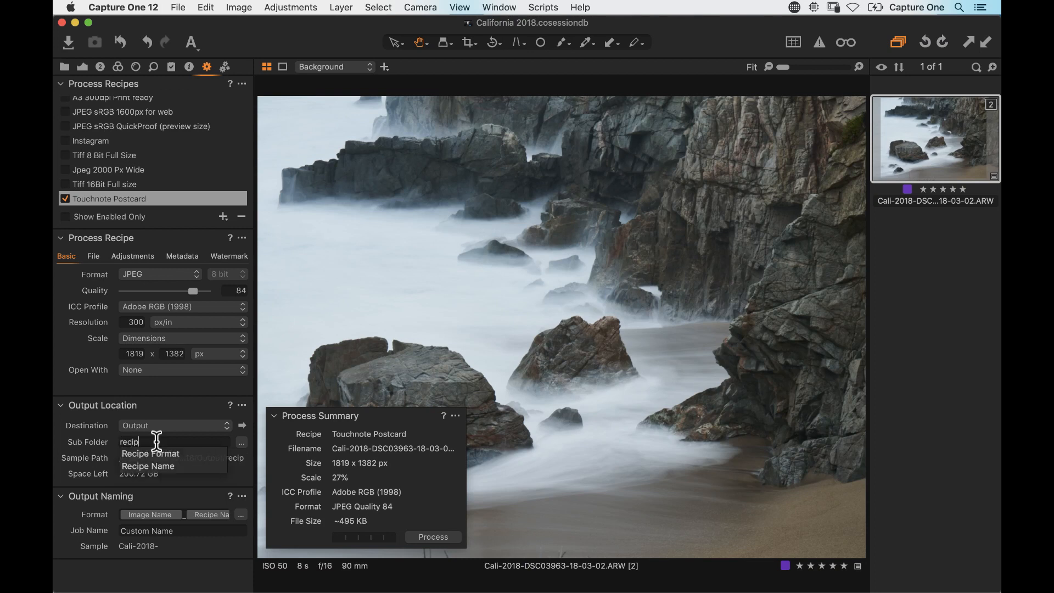
pyautogui.press('Down')
pyautogui.press('Down')
pyautogui.press('Return')
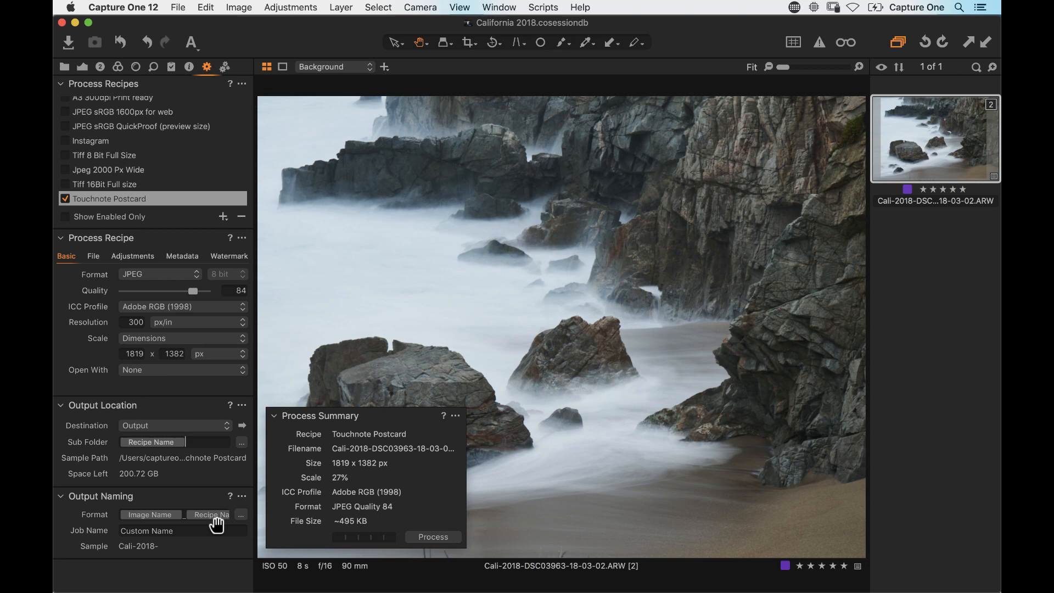
# Process the purple-tagged variant with the postcard recipe and inspect the exported JPEG's details in Finder's Touchnote Postcard folder
pyautogui.click(442, 537)
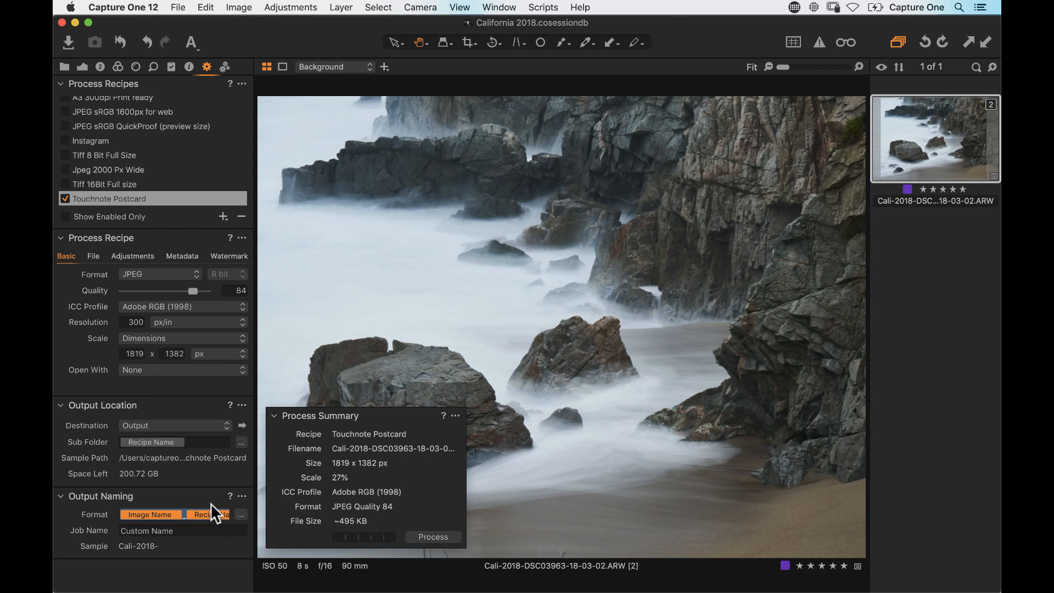
pyautogui.click(434, 537)
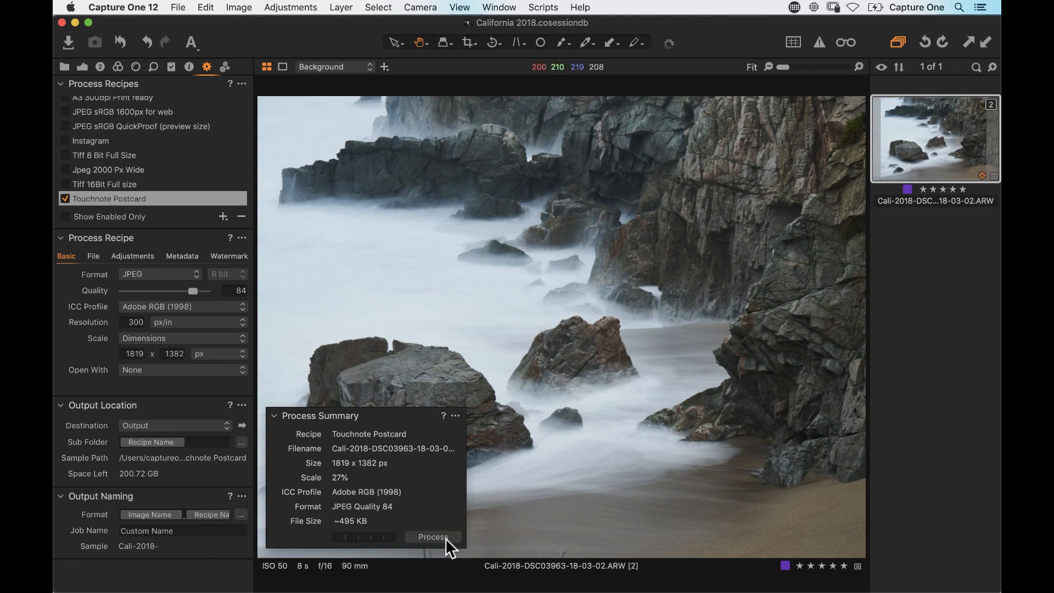
pyautogui.press('super+Tab')
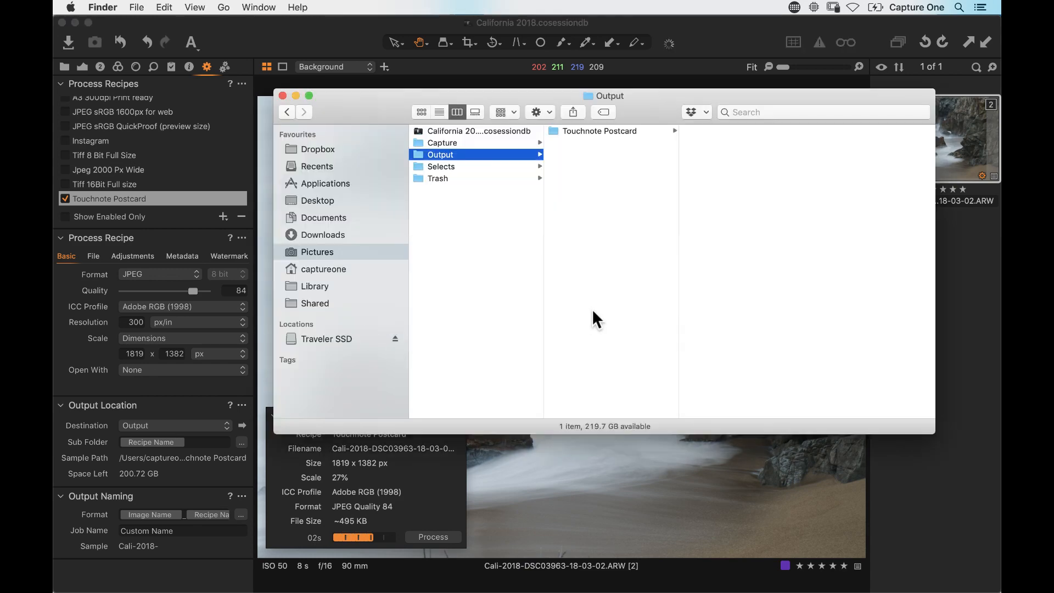
pyautogui.click(601, 131)
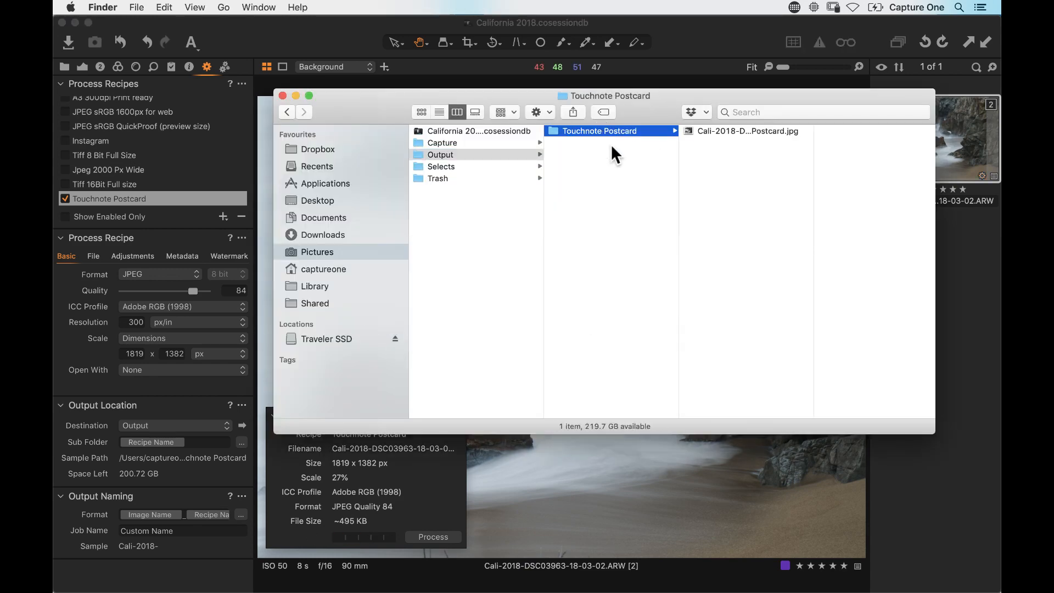
pyautogui.click(723, 132)
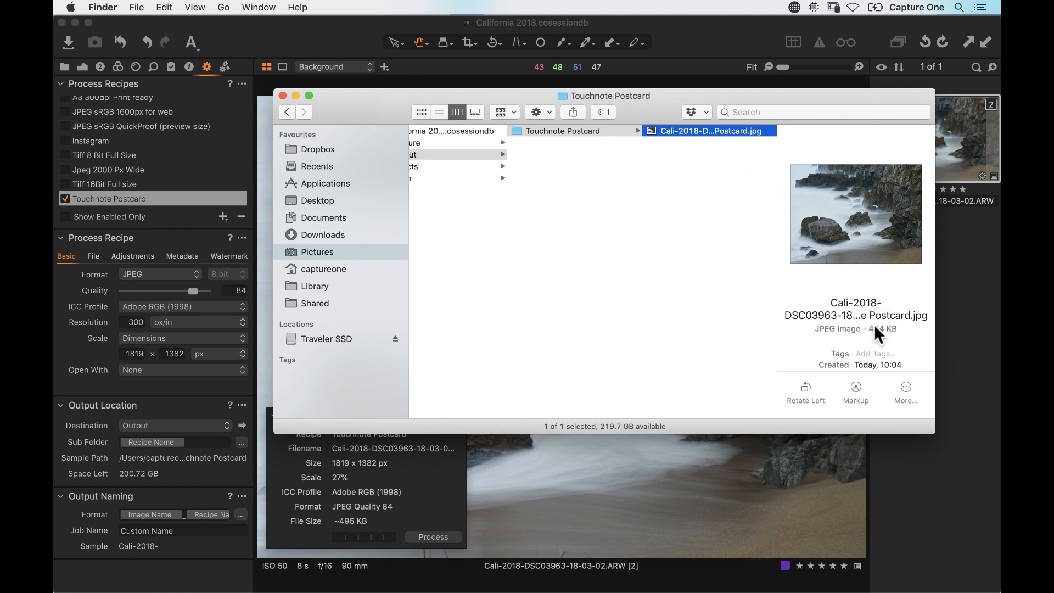
pyautogui.scroll(-3, 876, 333)
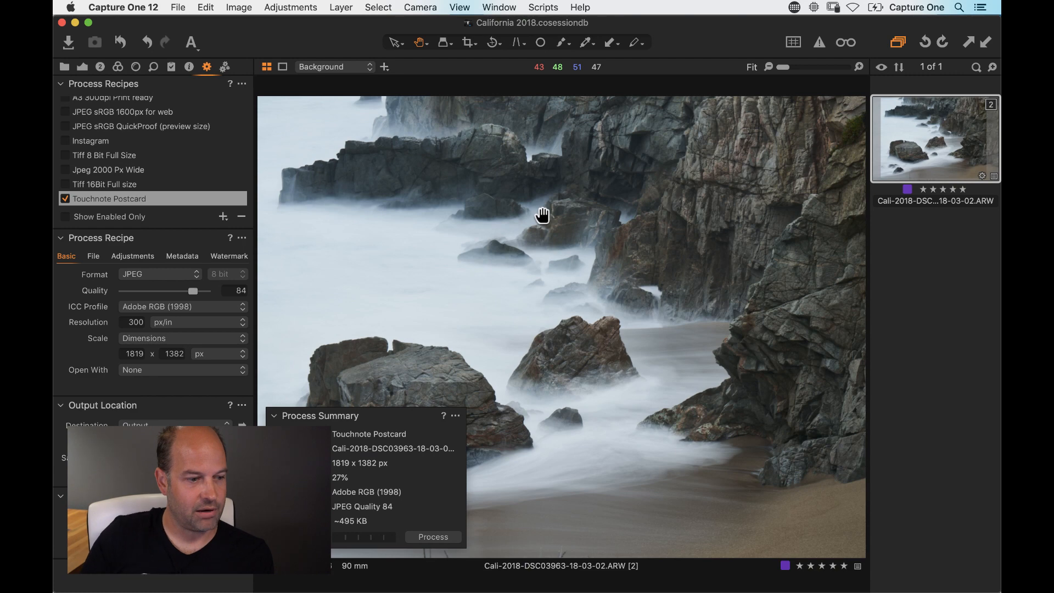
# Display the blue and silver motorcycle photo from the All Images album in the viewer
pyautogui.click(935, 283)
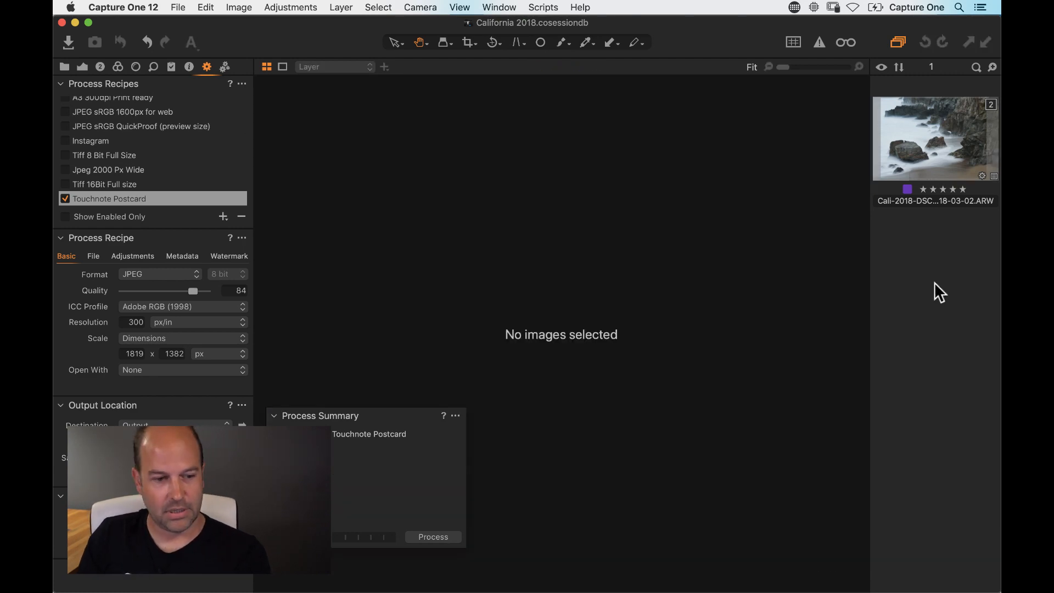
pyautogui.press('alt+super+v')
pyautogui.click(65, 67)
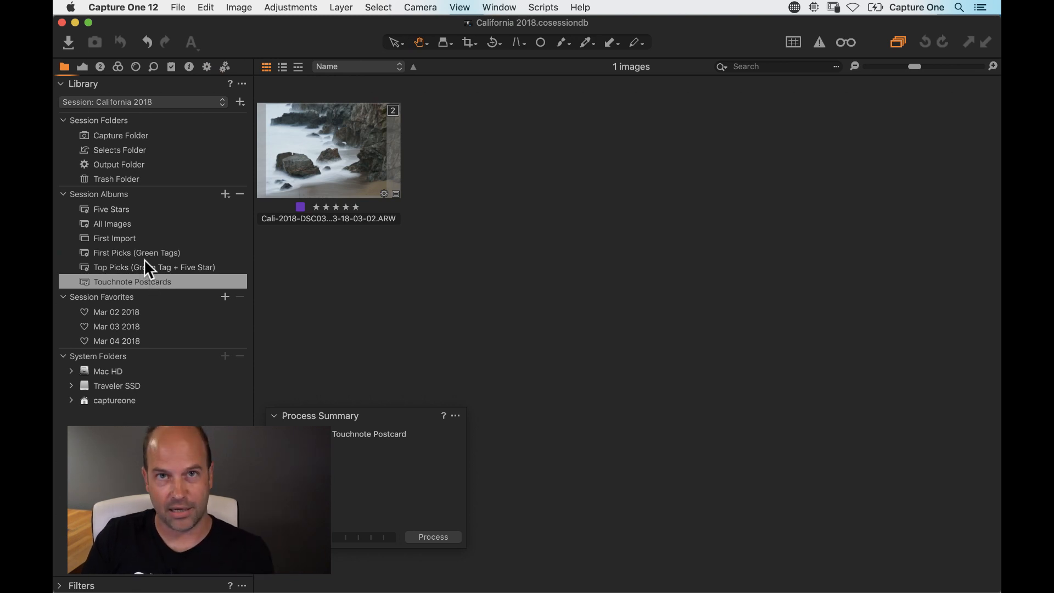
pyautogui.click(117, 225)
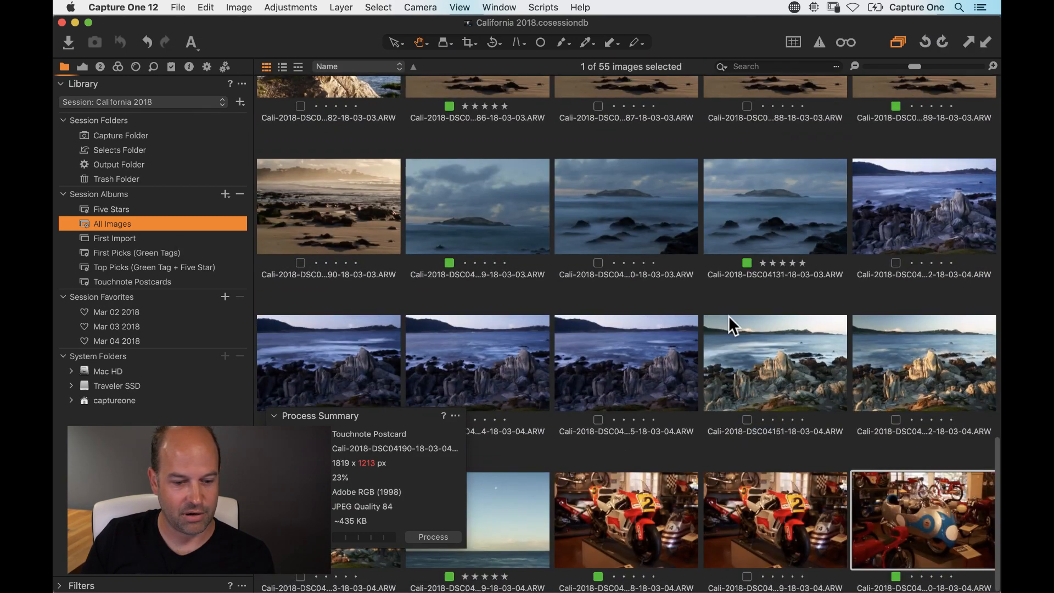
pyautogui.click(891, 519)
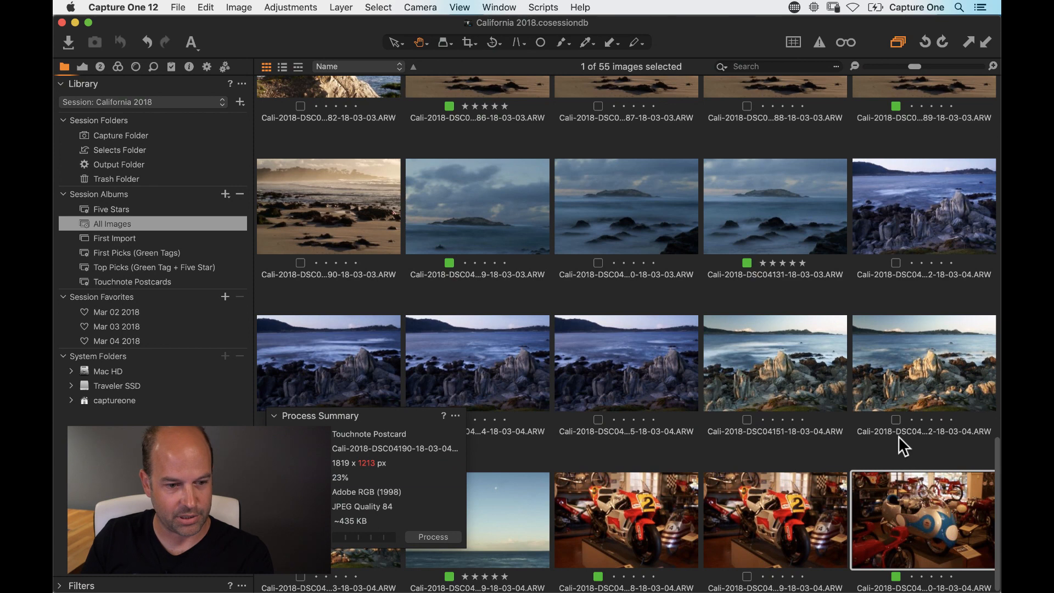
pyautogui.press('super+alt+v')
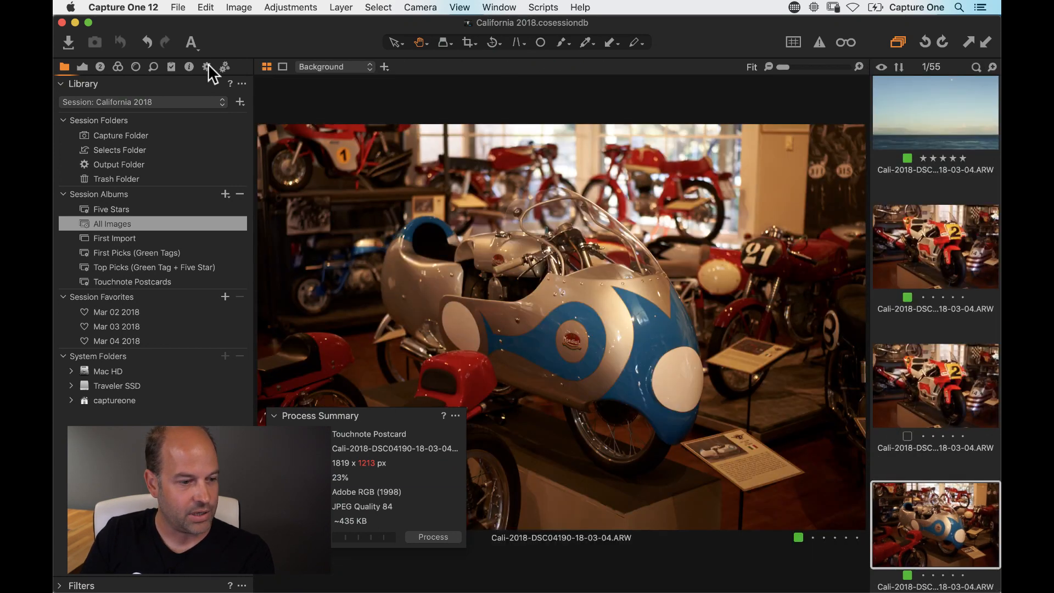
# Enable the Instagram recipe instead of Touchnote Postcard and process the motorcycle photo
pyautogui.click(207, 67)
pyautogui.click(67, 140)
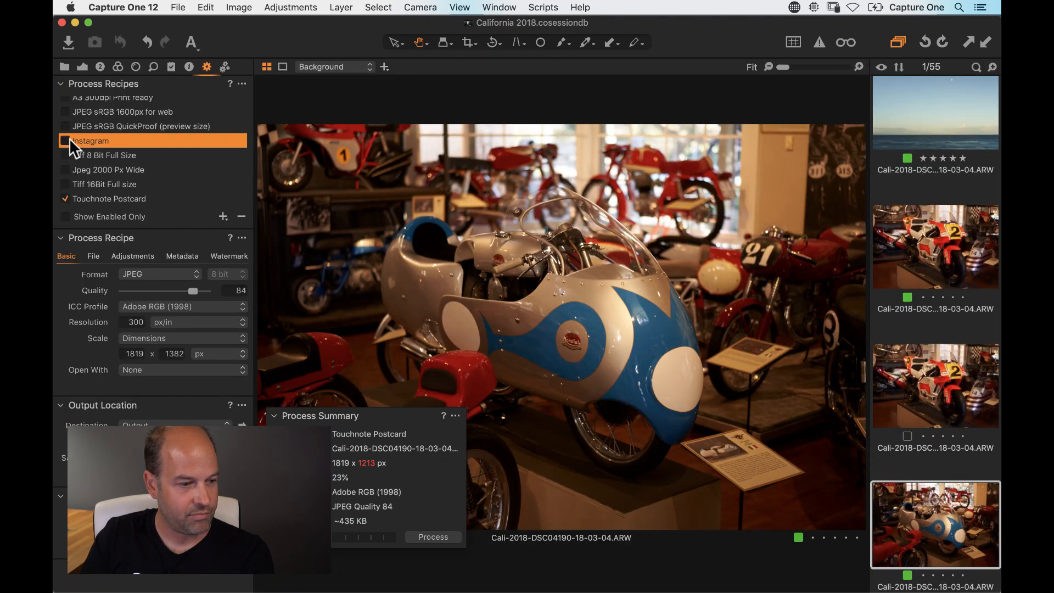
pyautogui.click(65, 199)
pyautogui.click(434, 537)
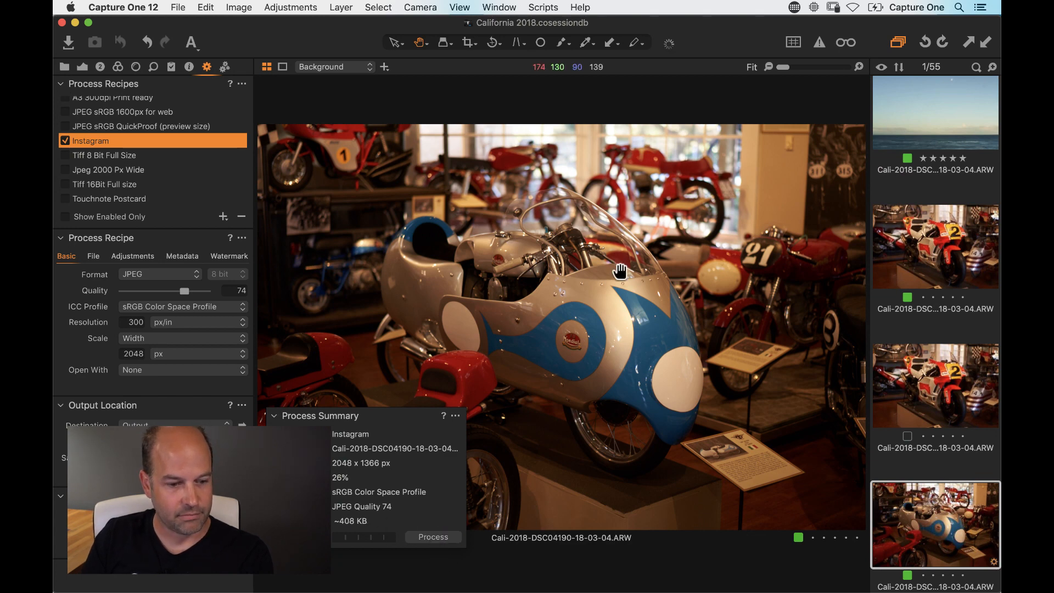
# Inspect the exported motorcycle JPEG in Finder's Instagram output folder
pyautogui.press('super+Tab')
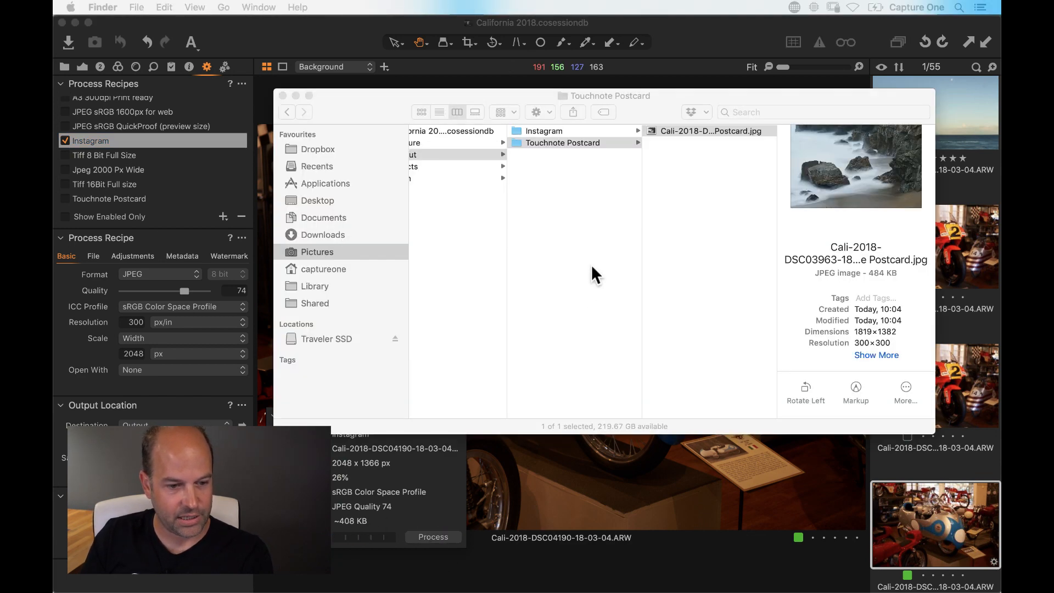
pyautogui.click(562, 135)
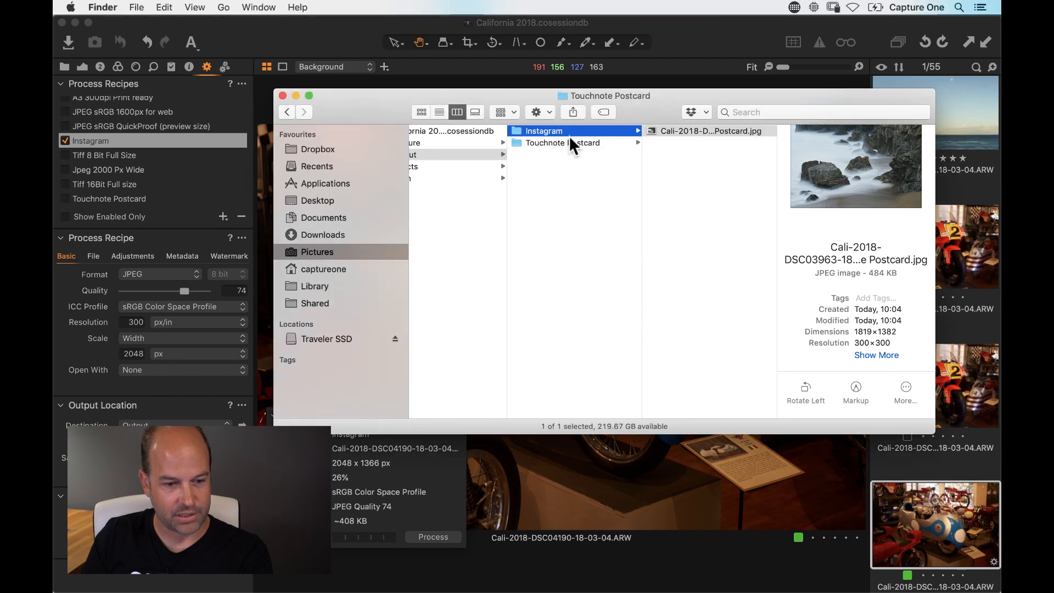
pyautogui.click(707, 132)
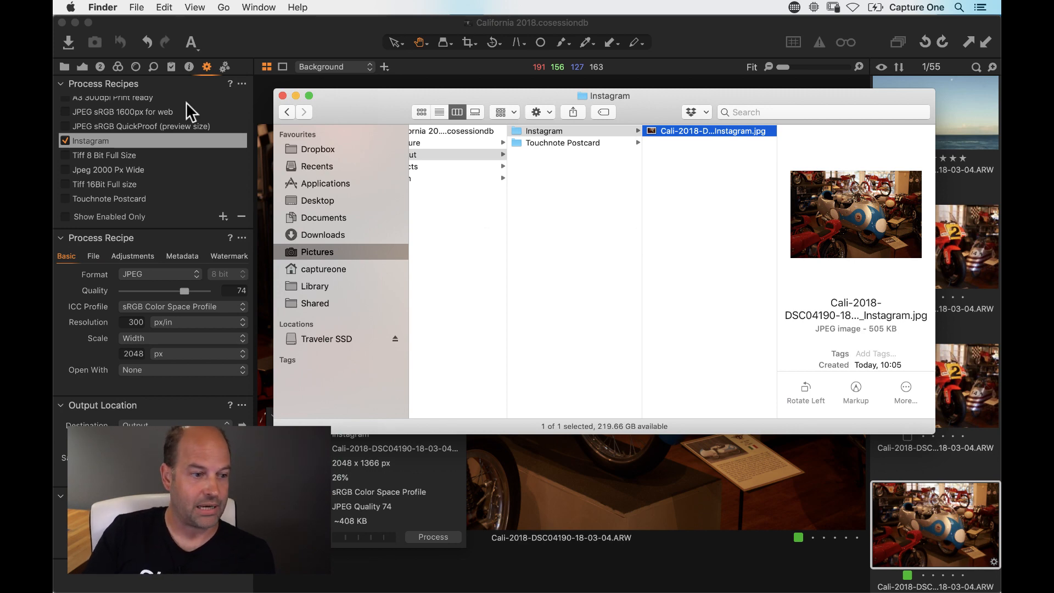
# Add the Instagram and Touchnote Postcard folders from Finder's Output folder to the session favorites
pyautogui.click(64, 67)
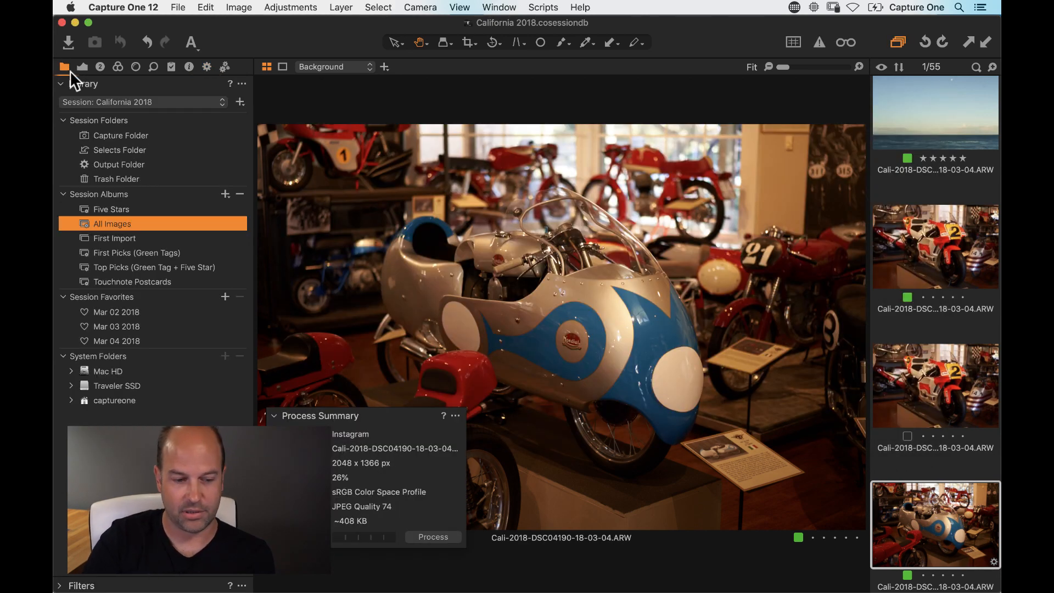
pyautogui.press('super+Tab')
pyautogui.click(548, 168)
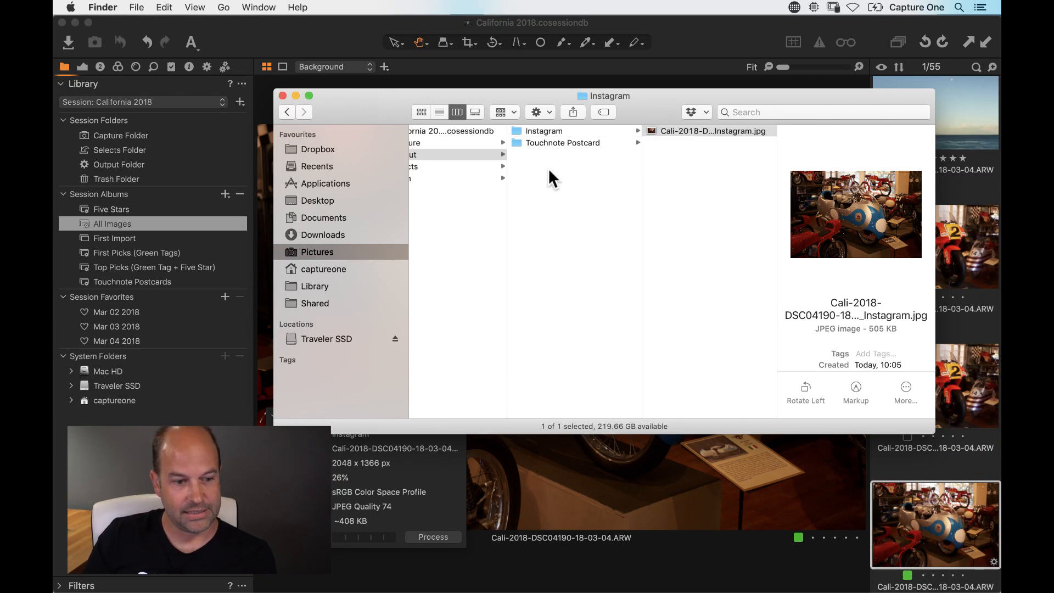
pyautogui.moveTo(581, 183); pyautogui.dragTo(567, 106)
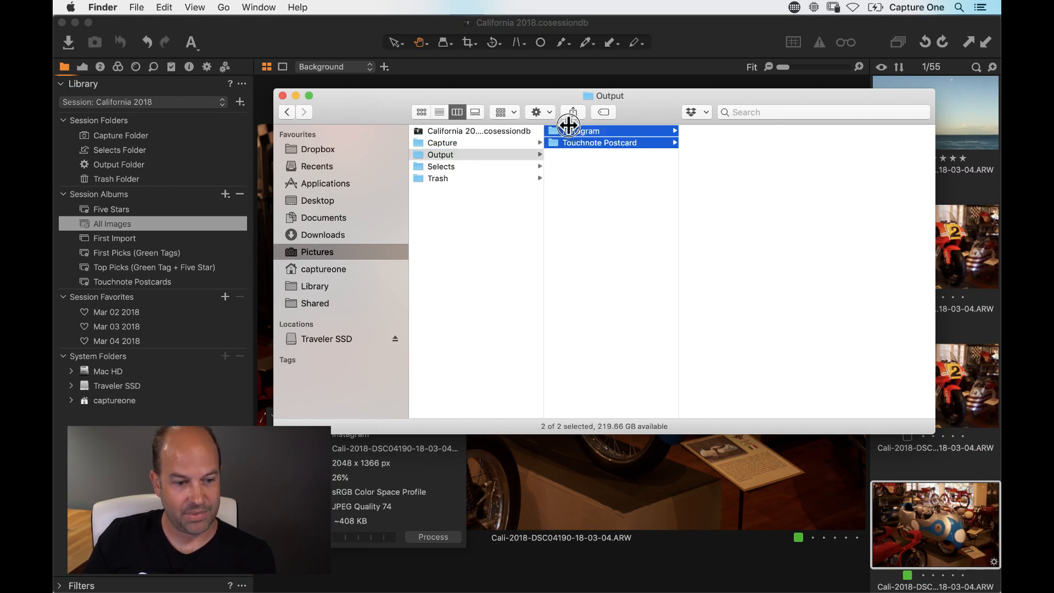
pyautogui.moveTo(593, 141); pyautogui.dragTo(170, 375)
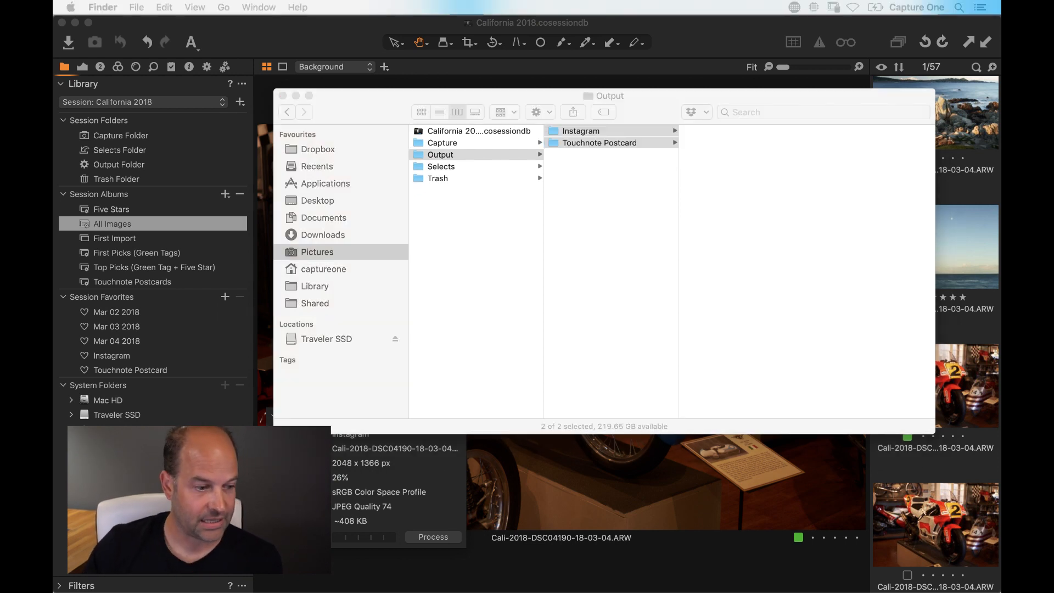
# Browse the Mar 02, Mar 03 and Mar 04 2018 favorites in the grid and view the exports in the Instagram and Touchnote Postcard favorites
pyautogui.click(152, 305)
pyautogui.click(146, 312)
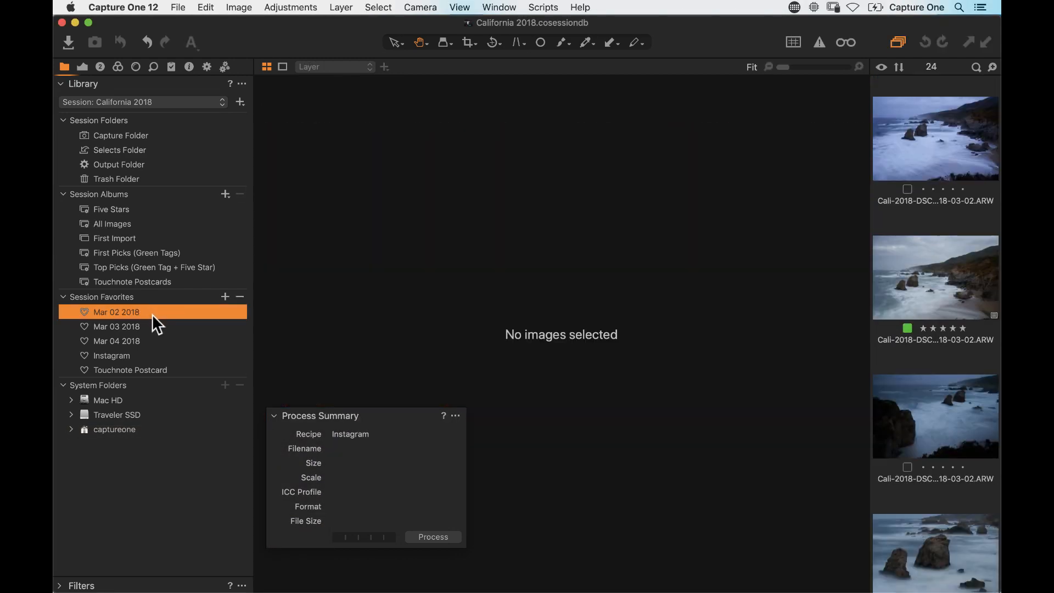
pyautogui.press('super+alt+v')
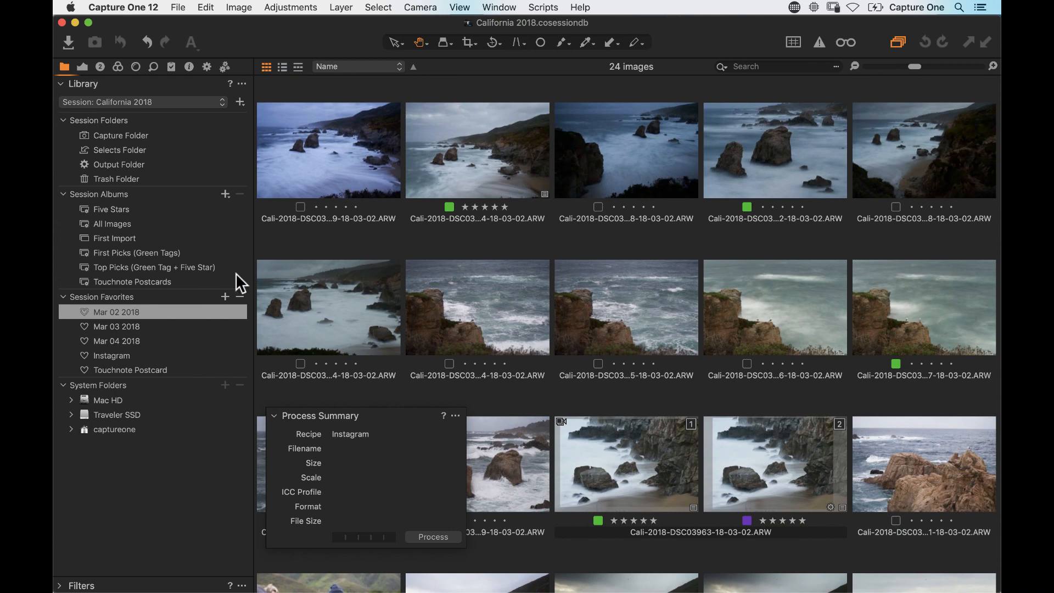
pyautogui.click(135, 330)
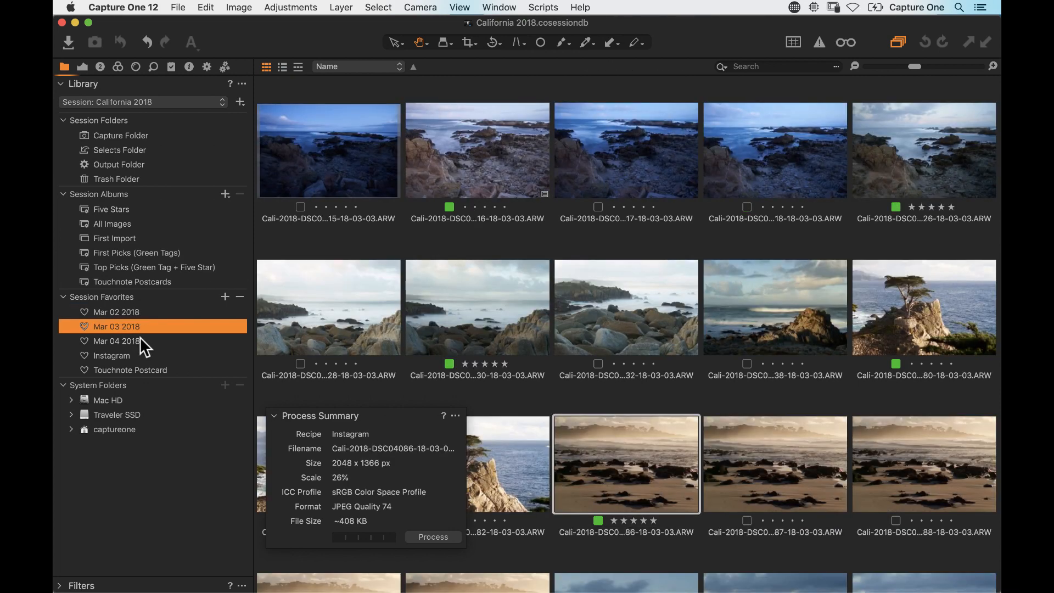
pyautogui.click(152, 342)
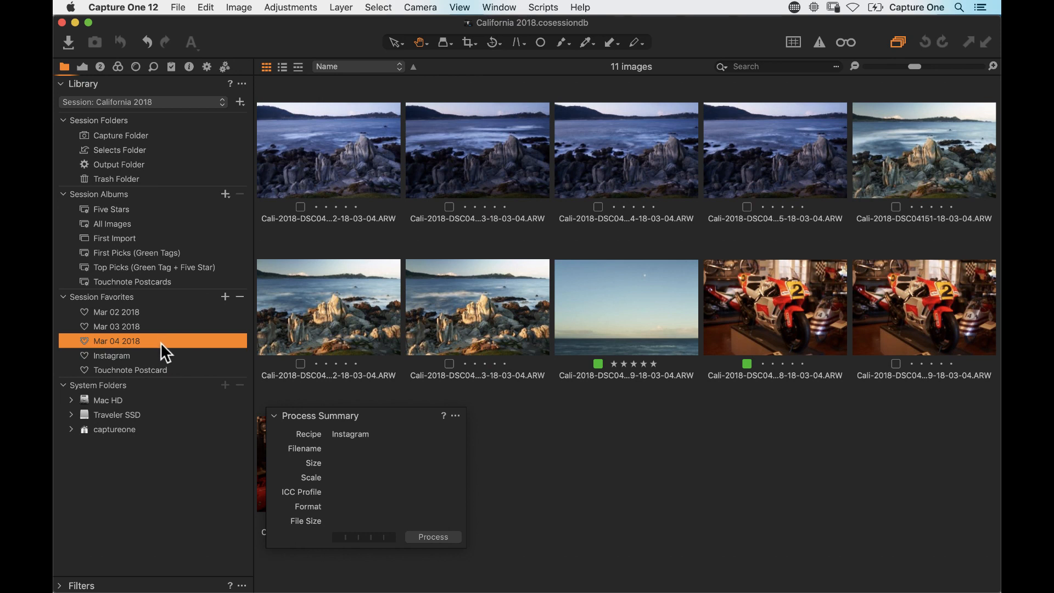
pyautogui.click(132, 357)
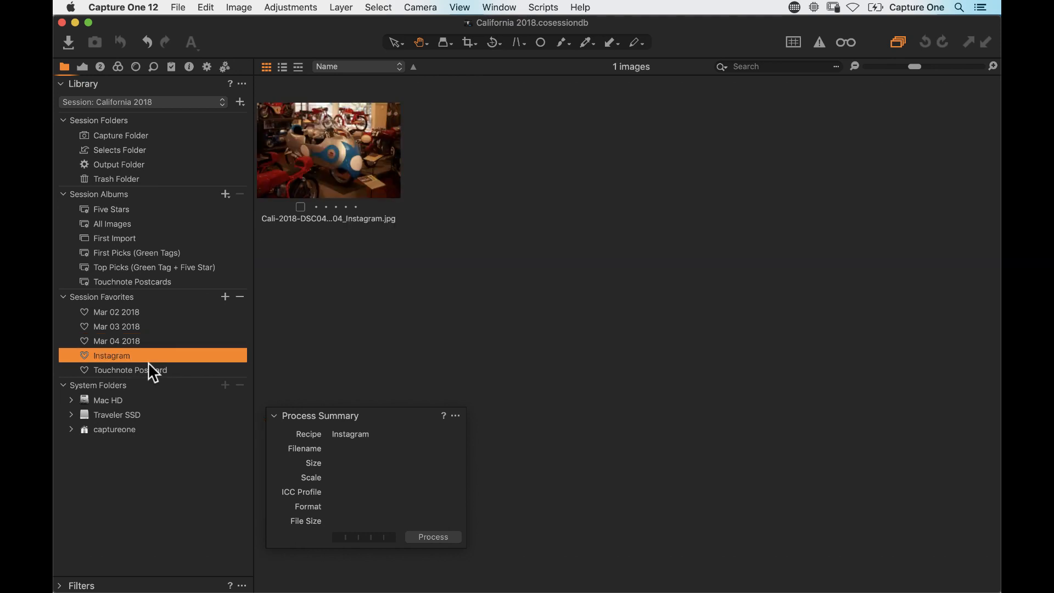
pyautogui.click(325, 175)
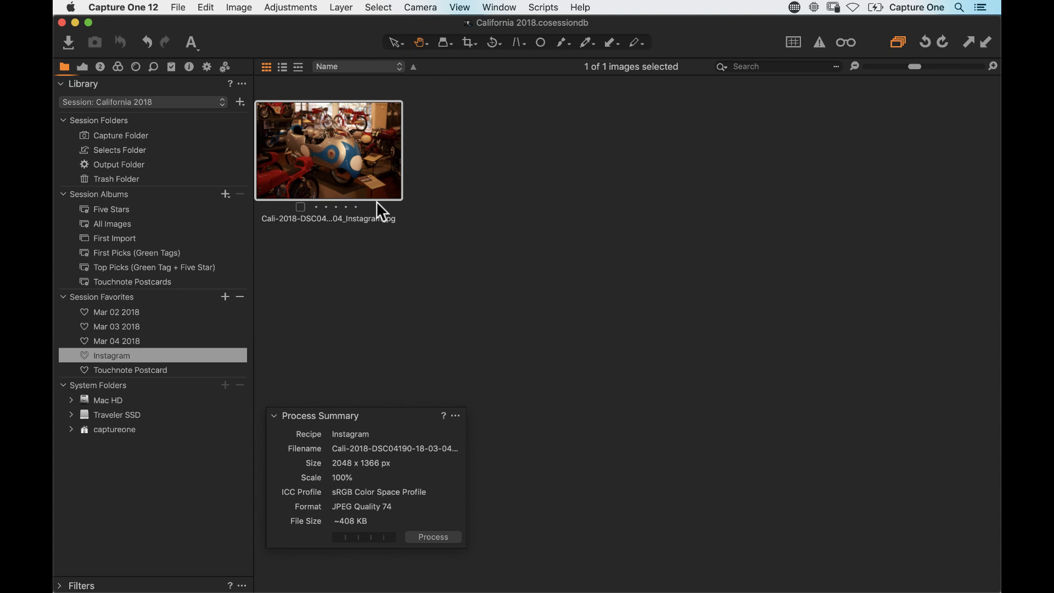
pyautogui.click(159, 371)
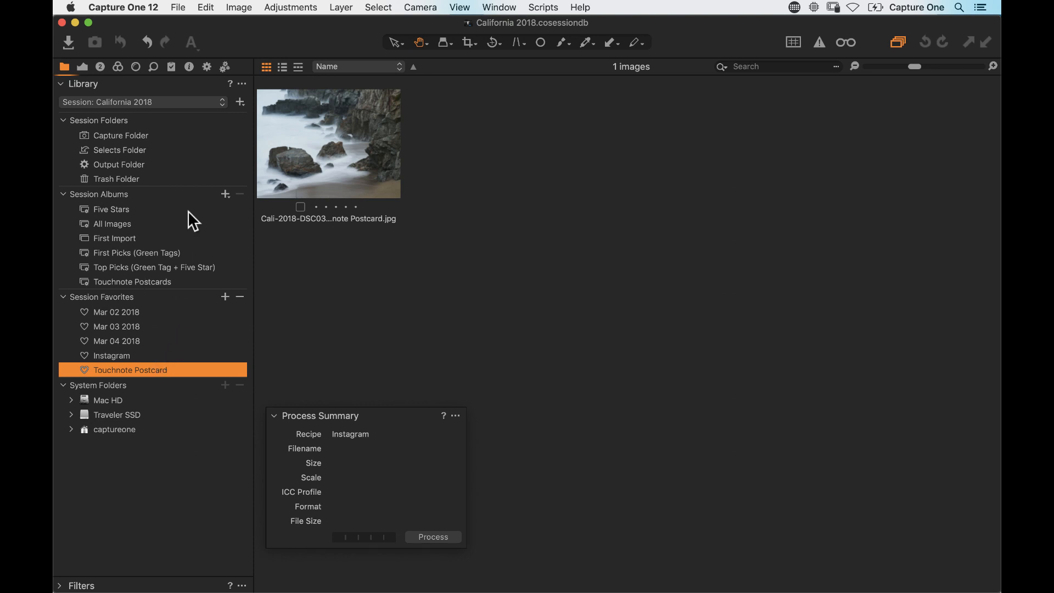
# Compare the session's Output Folder with Finder, check the Capture Folder, and revisit the Mar 03 and Mar 04 2018 favorites
pyautogui.click(140, 164)
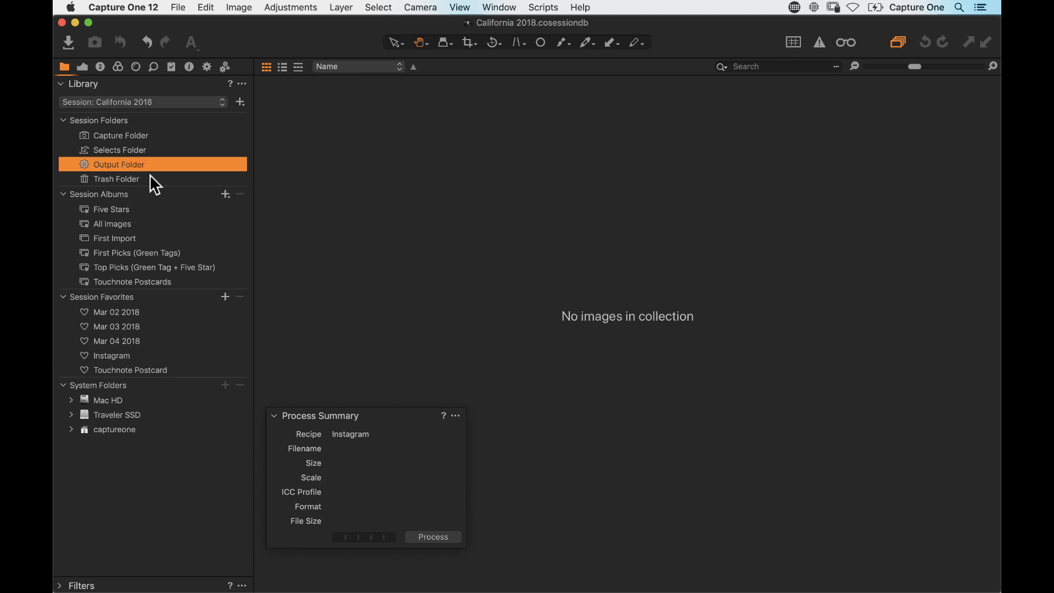
pyautogui.press('super+Tab')
pyautogui.press('super+Tab')
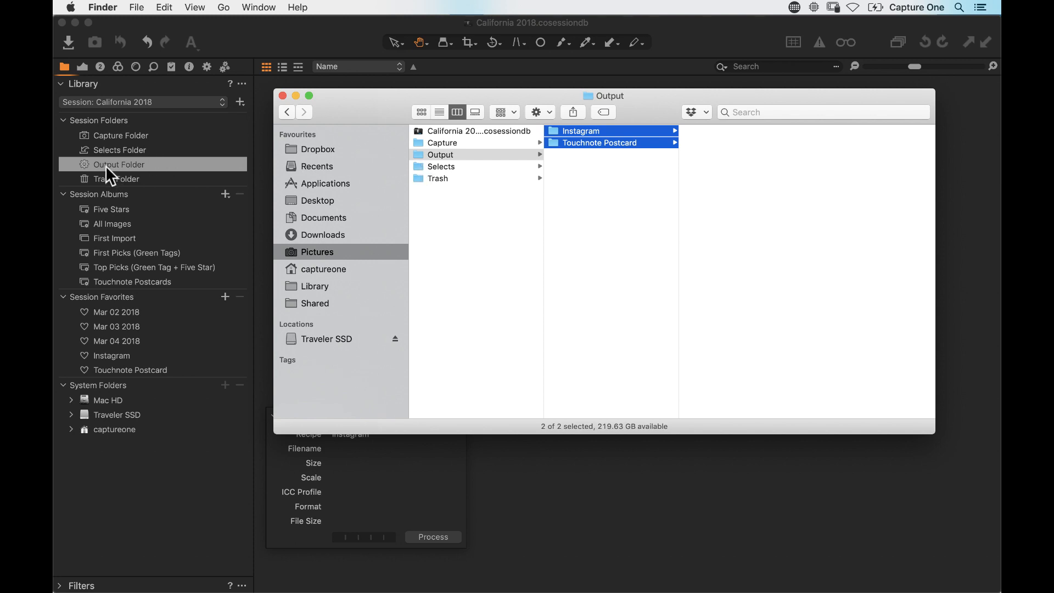
pyautogui.click(110, 136)
pyautogui.click(112, 136)
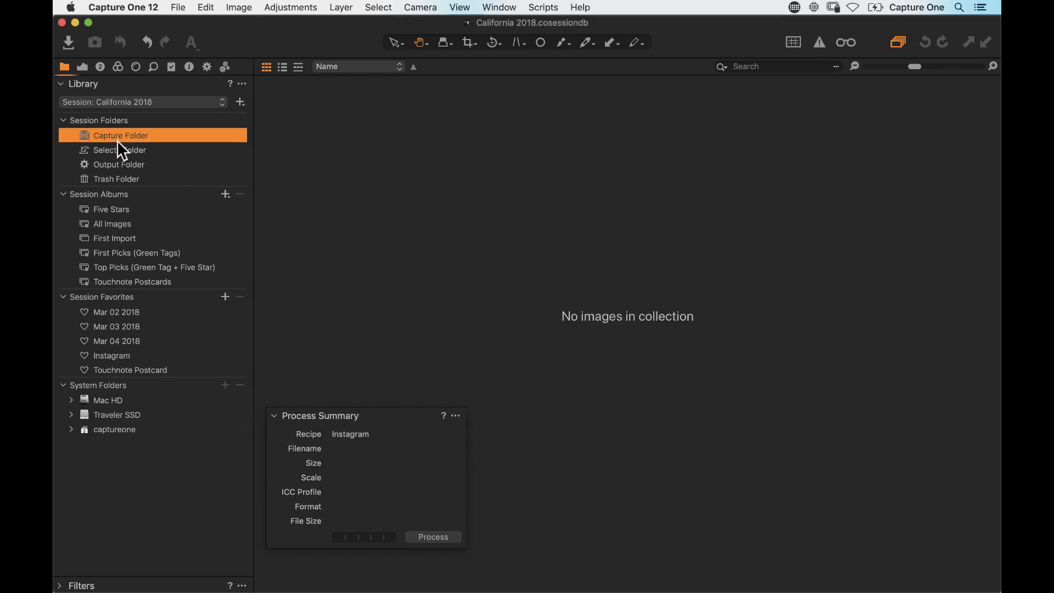
pyautogui.click(133, 313)
pyautogui.click(133, 326)
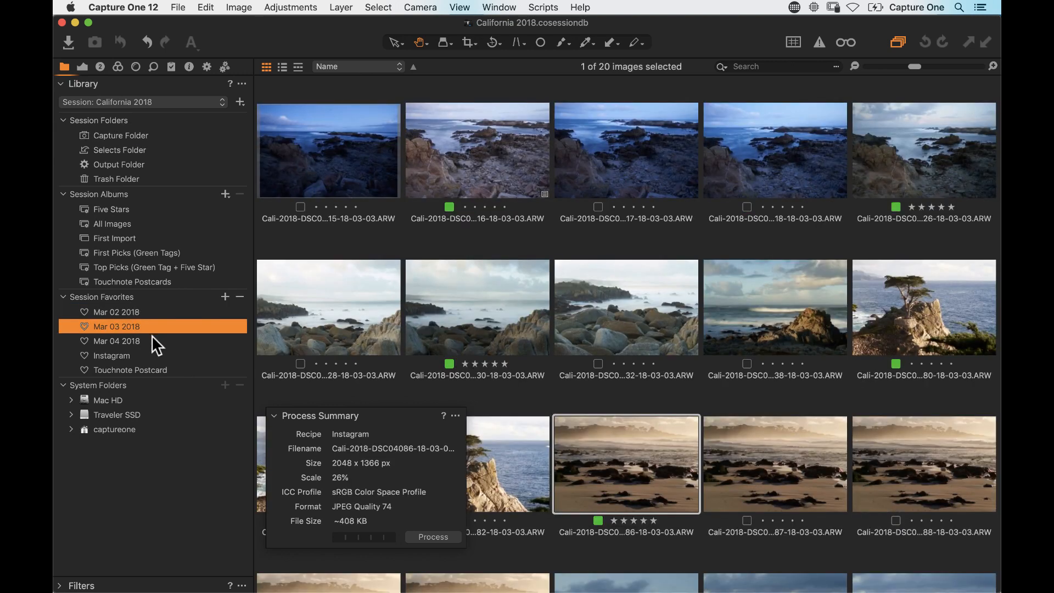
pyautogui.click(147, 341)
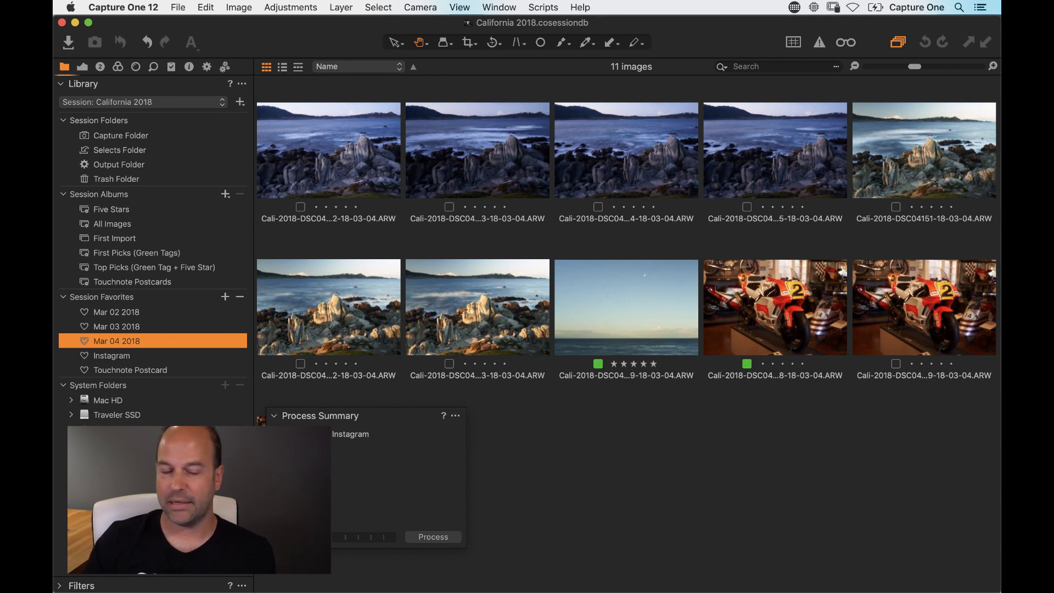
# Open the Cali-2018-DSC04151 coastal photo in the viewer and examine the sunlit rocks at 100%
pyautogui.click(206, 66)
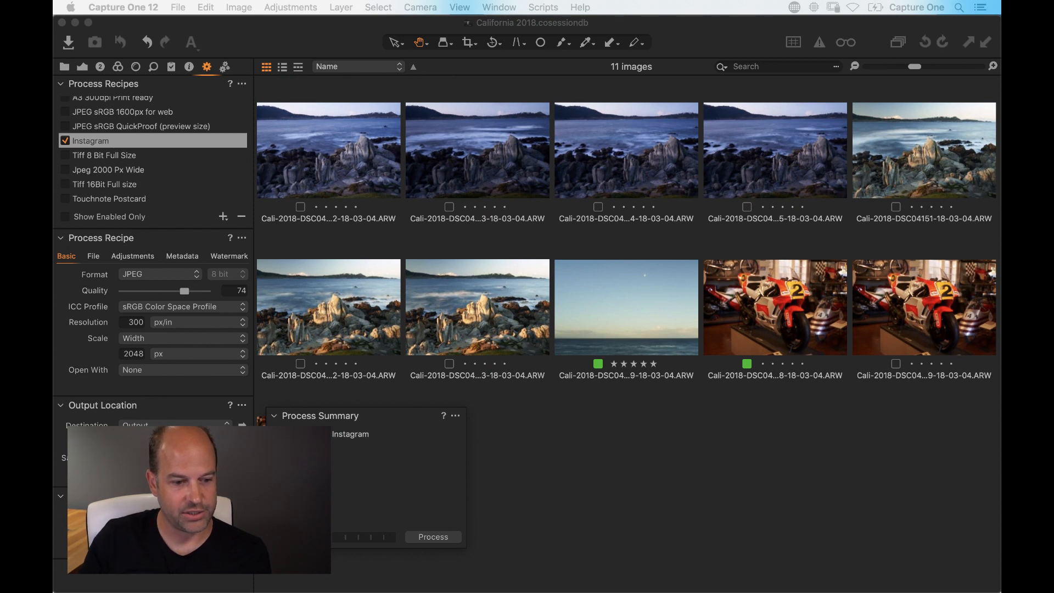
pyautogui.click(683, 446)
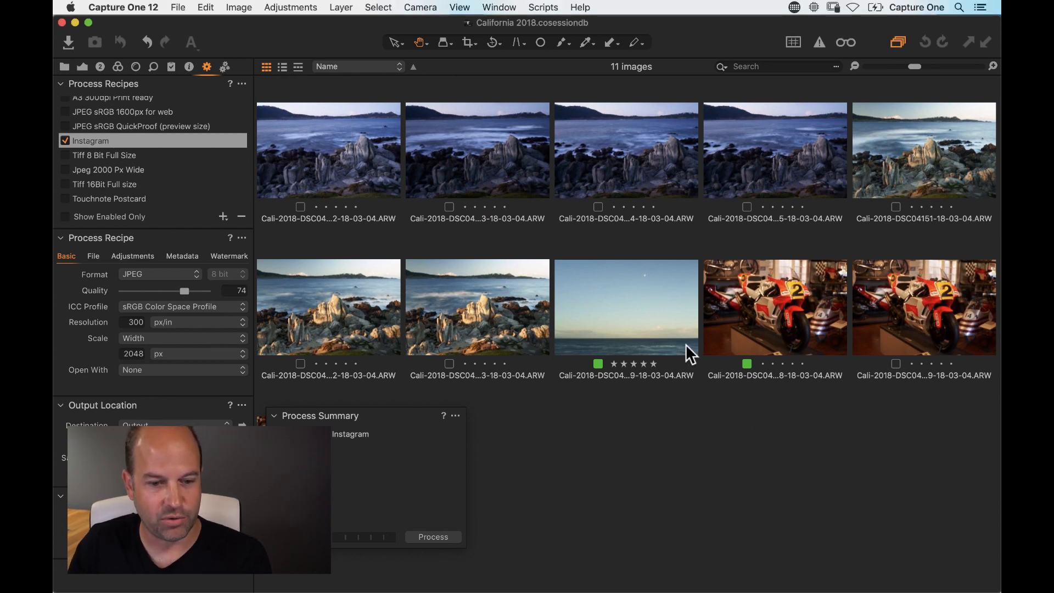
pyautogui.click(892, 189)
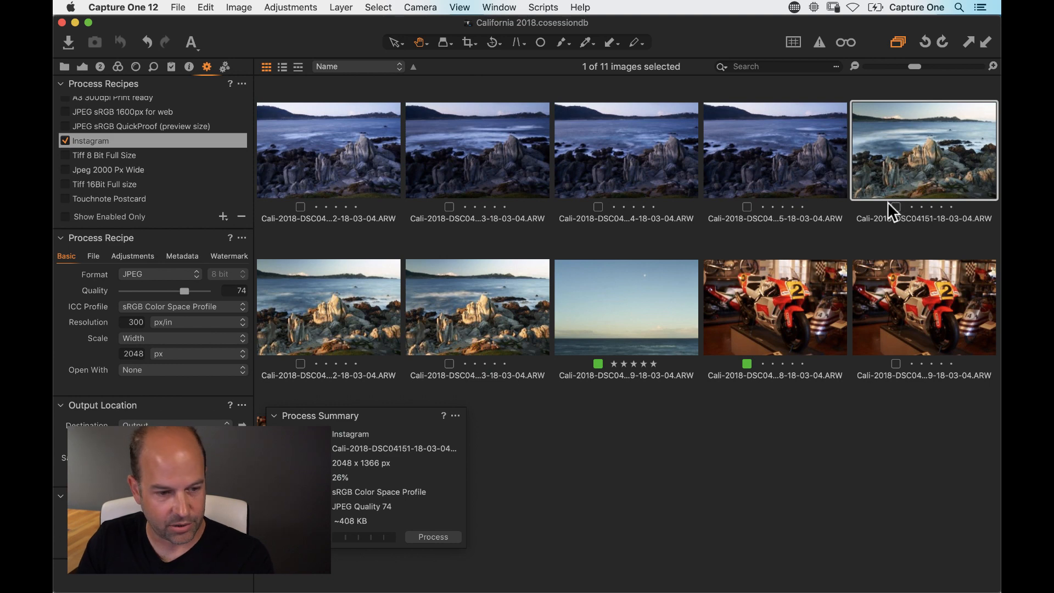
pyautogui.doubleClick(874, 196)
pyautogui.doubleClick(566, 360)
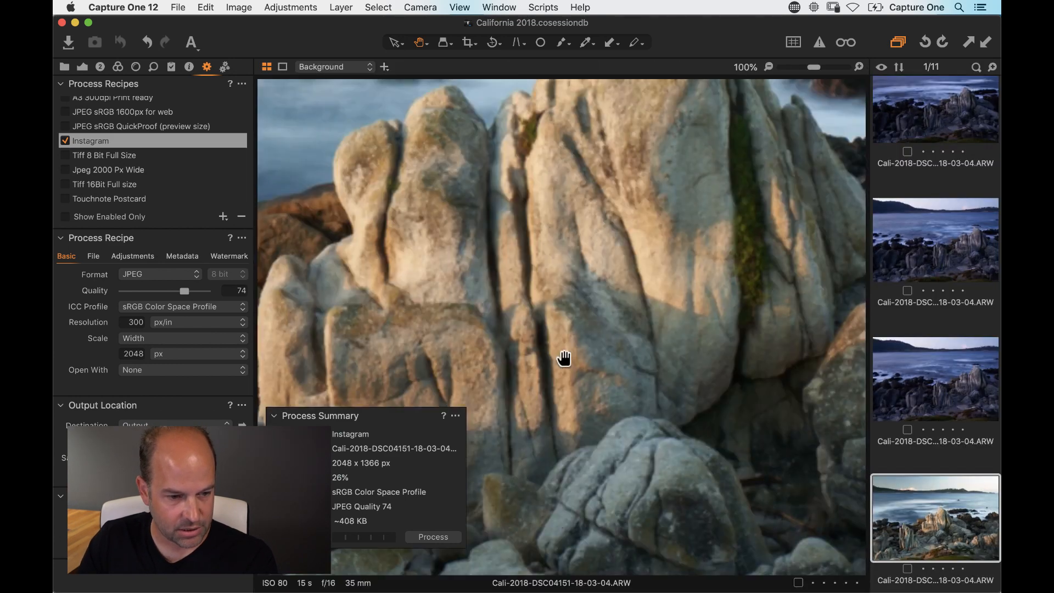
pyautogui.moveTo(566, 358); pyautogui.dragTo(673, 278)
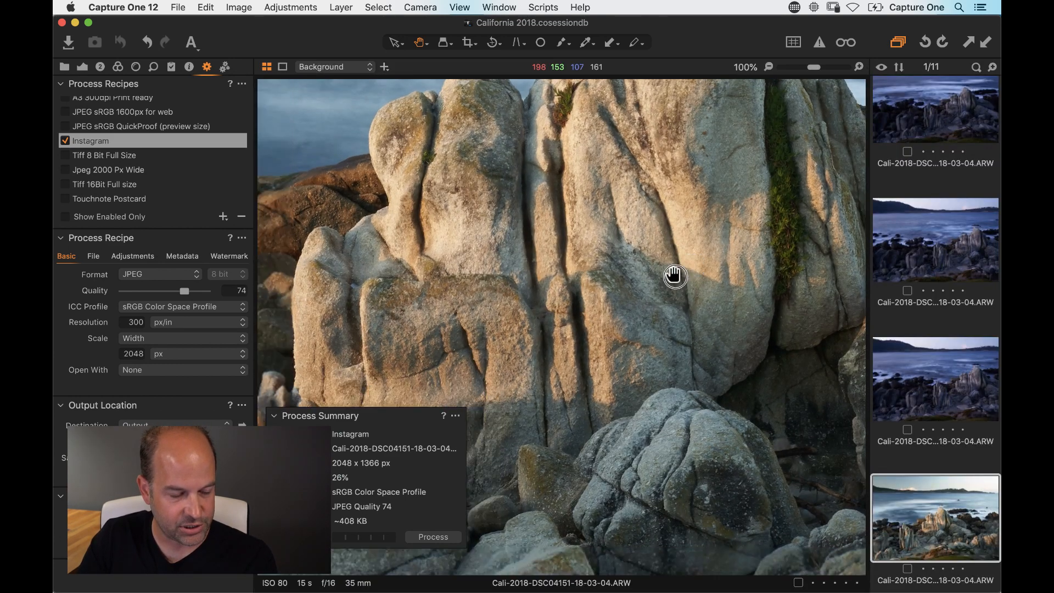
# Set the coastal photo's Clarity to 27 and Structure to 18 using the Natural method
pyautogui.click(84, 67)
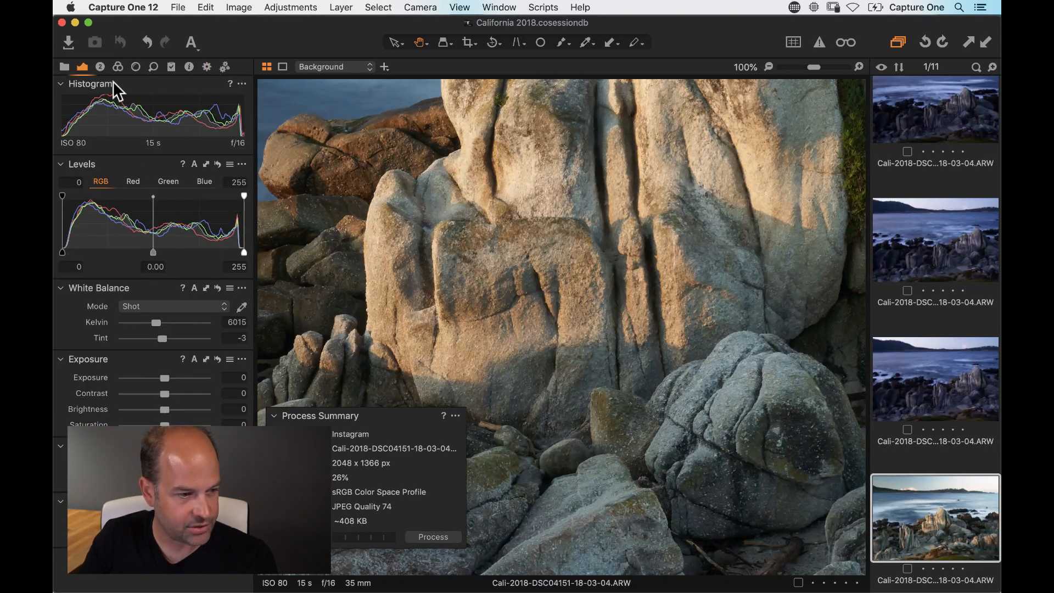
pyautogui.click(99, 67)
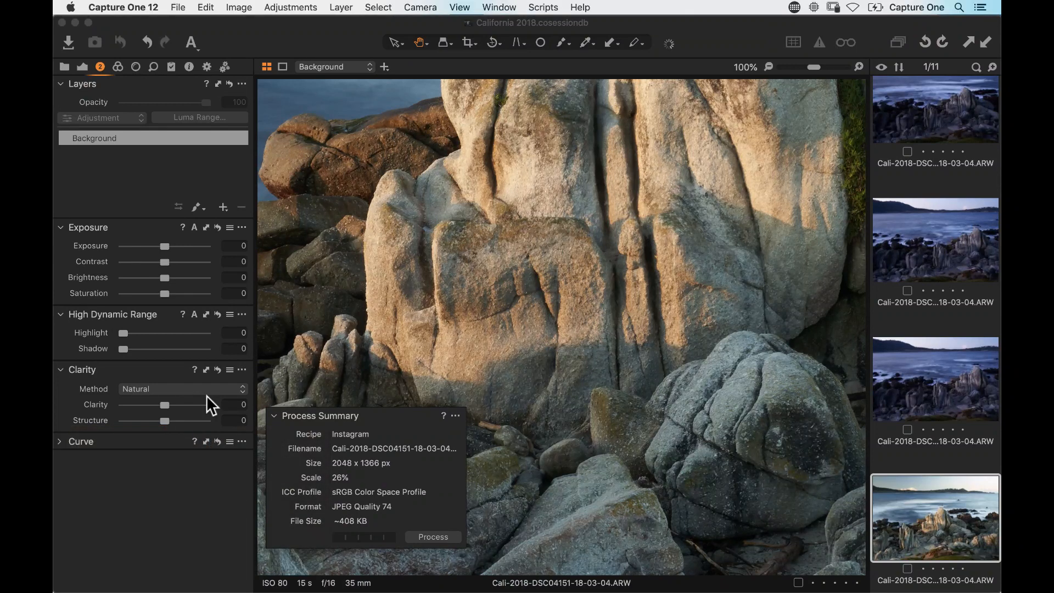
pyautogui.moveTo(161, 406); pyautogui.dragTo(176, 405)
pyautogui.moveTo(164, 421); pyautogui.dragTo(172, 421)
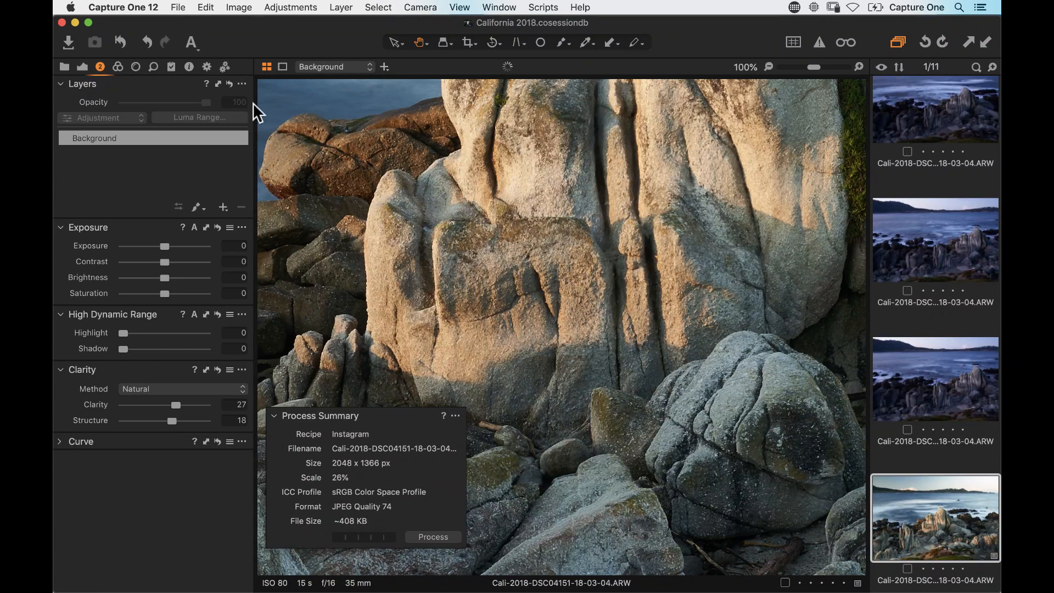
# Turn on recipe proofing for the Instagram recipe and dock the Process Summary tool below Output Naming
pyautogui.click(206, 67)
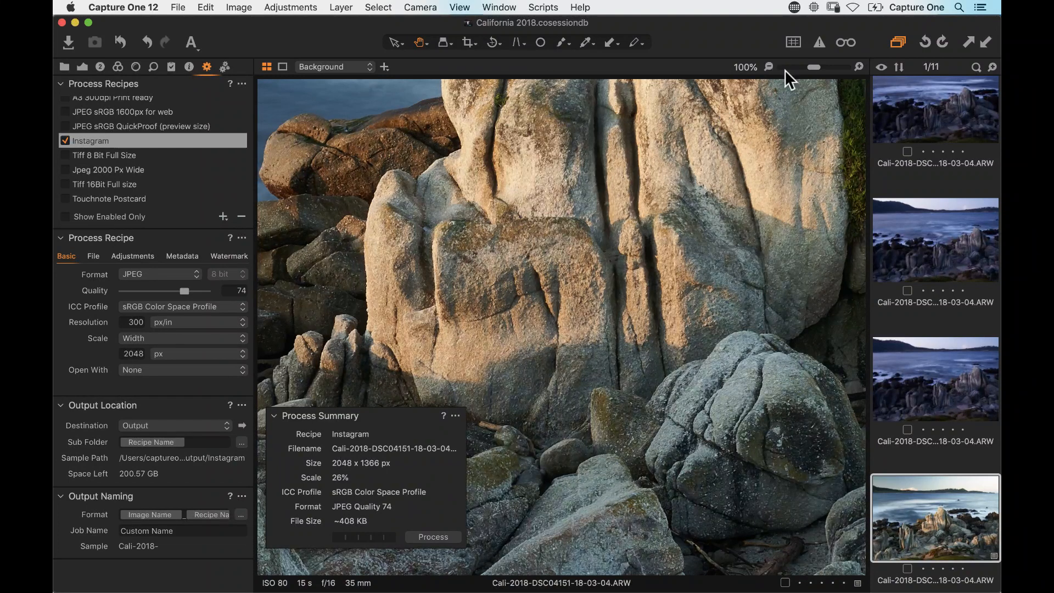
pyautogui.click(106, 156)
pyautogui.click(104, 138)
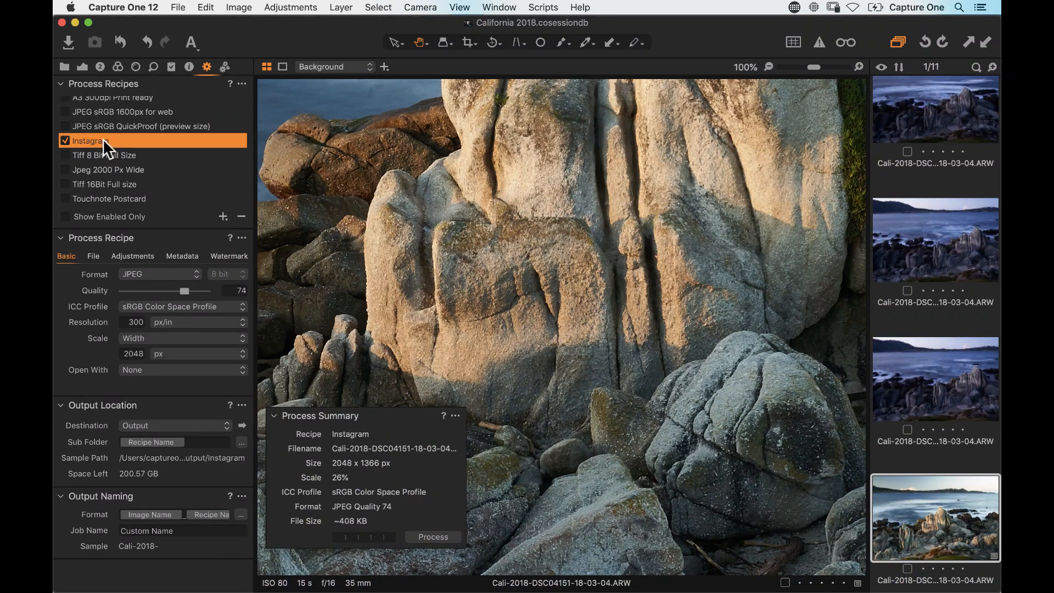
pyautogui.click(848, 41)
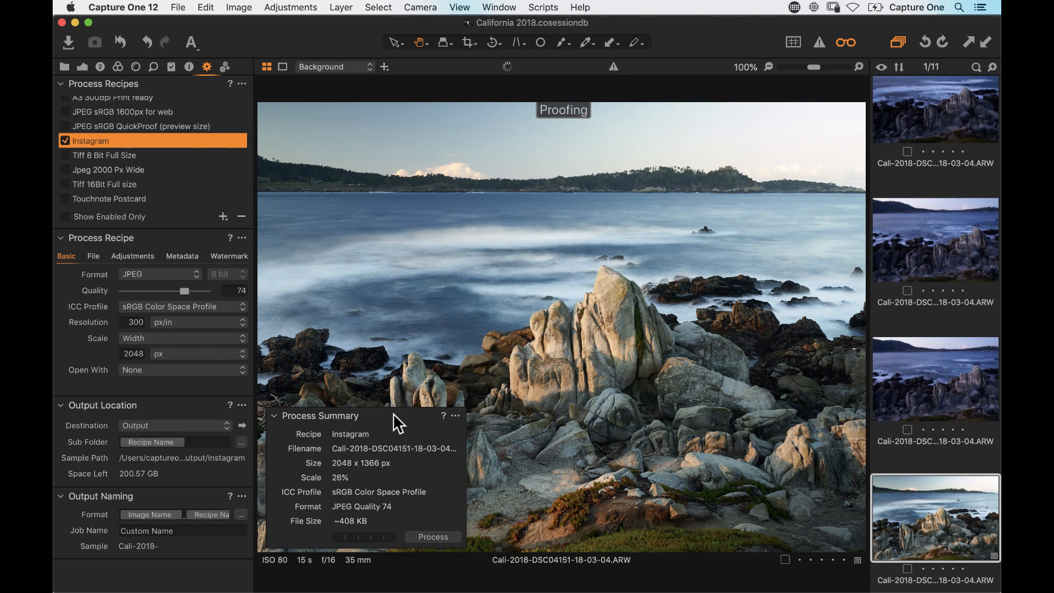
pyautogui.moveTo(350, 410); pyautogui.dragTo(208, 565)
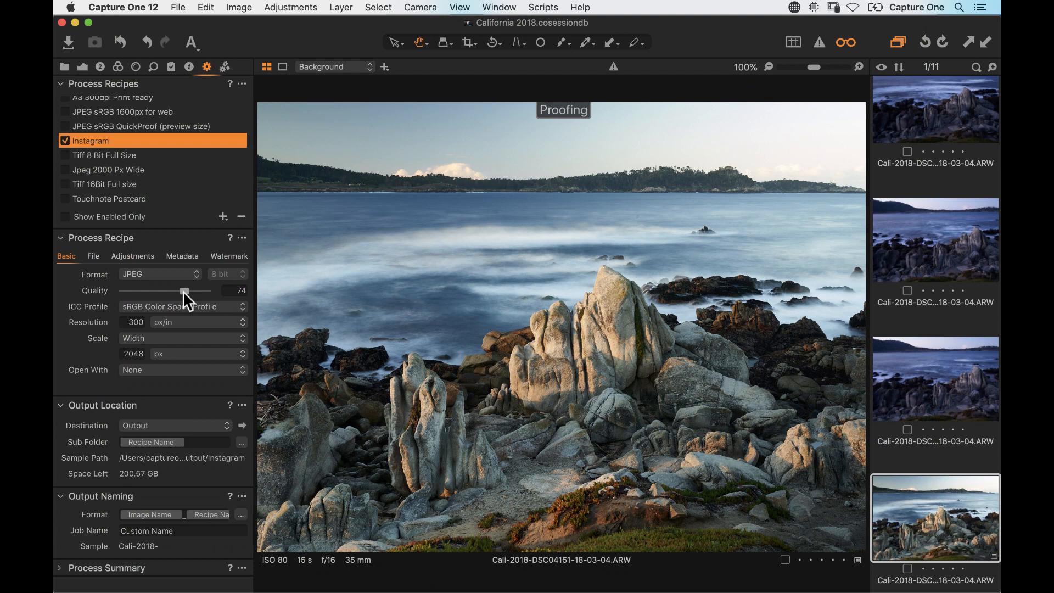
# Set the Instagram recipe's JPEG quality to 0, examine the proof at 200%, and raise the quality to 60
pyautogui.moveTo(183, 291); pyautogui.dragTo(60, 293)
pyautogui.moveTo(813, 67); pyautogui.dragTo(828, 66)
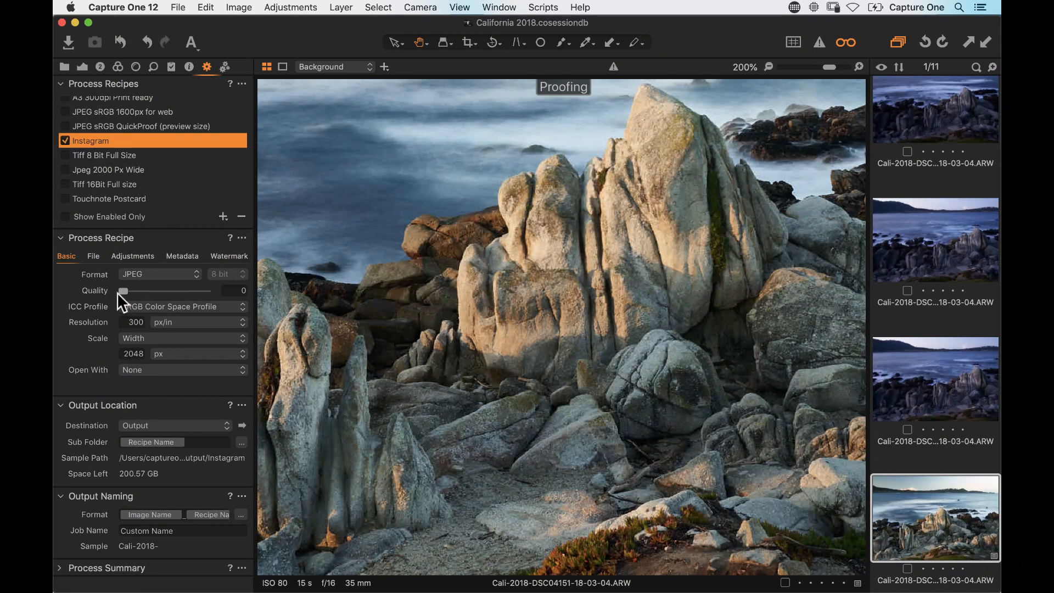
pyautogui.moveTo(126, 290); pyautogui.dragTo(180, 289)
pyautogui.moveTo(182, 289); pyautogui.dragTo(171, 289)
# Float the expanded Process Summary over the viewer to compare file sizes at JPEG quality 0 and higher values, and redock the tool
pyautogui.moveTo(154, 563); pyautogui.dragTo(309, 382)
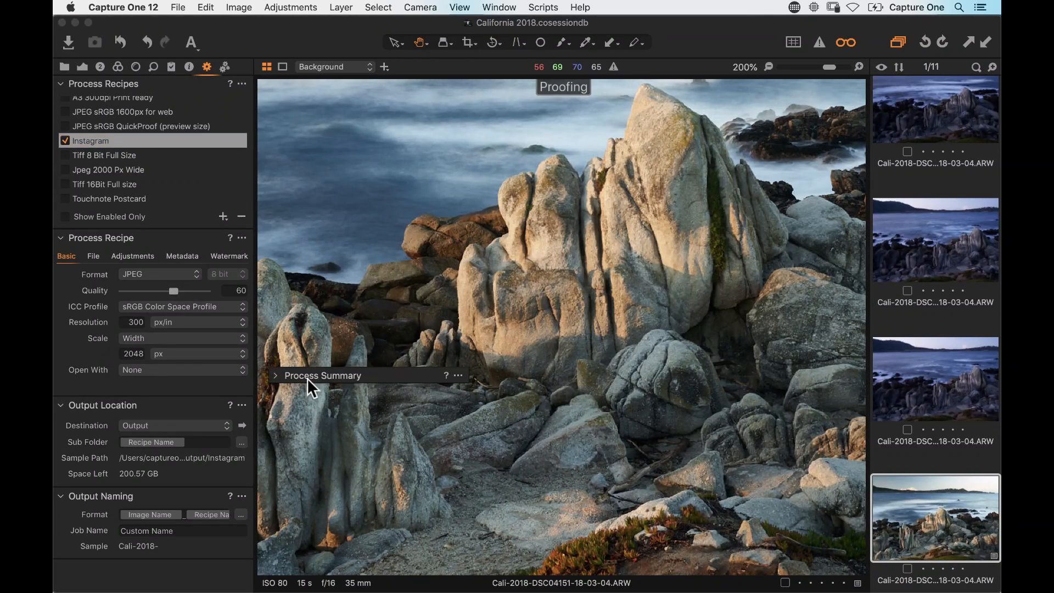
pyautogui.click(277, 375)
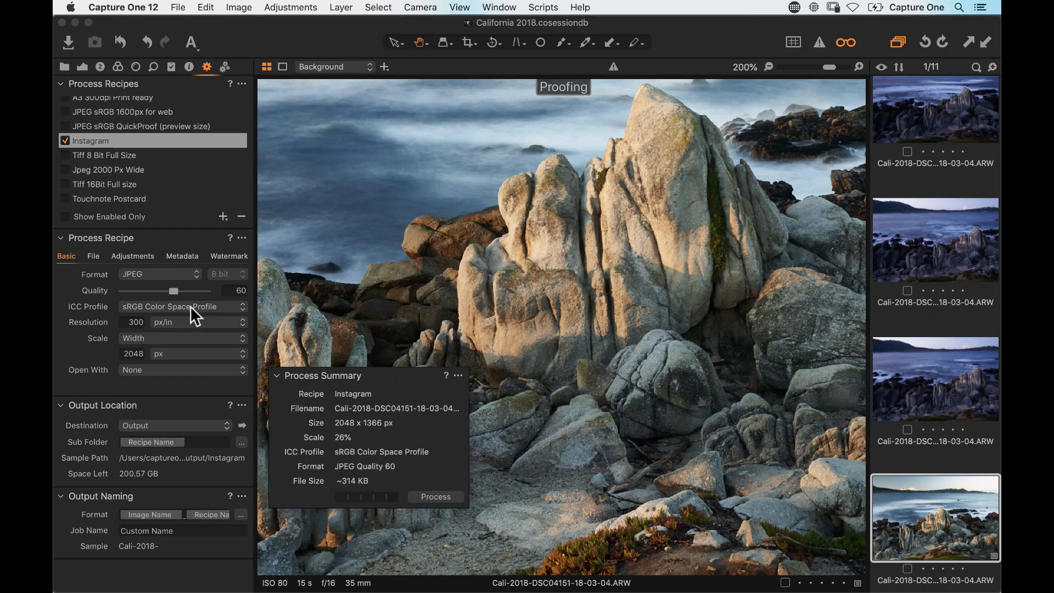
pyautogui.moveTo(173, 290); pyautogui.dragTo(123, 290)
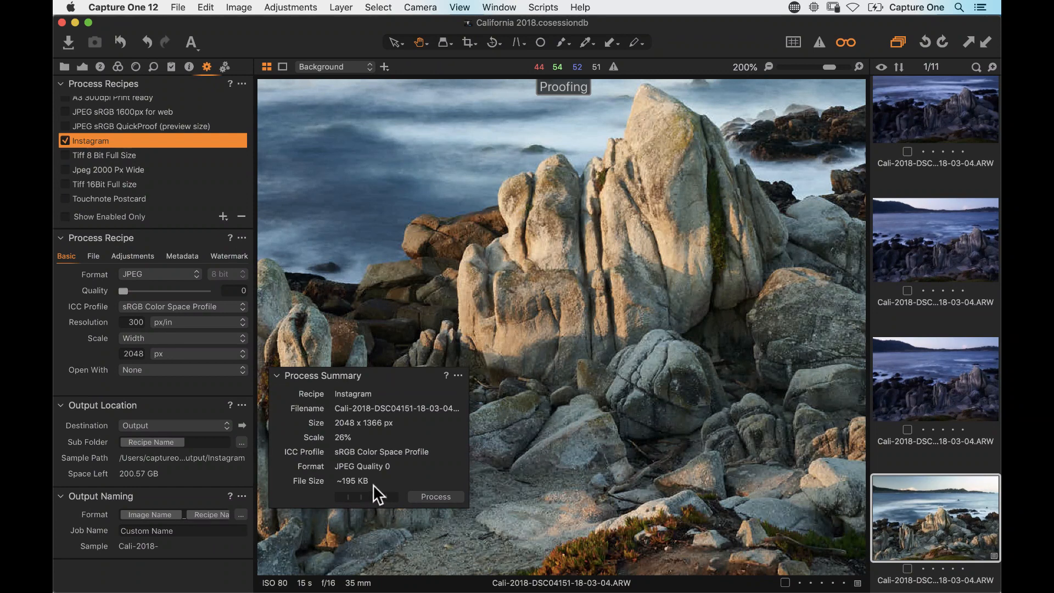
pyautogui.moveTo(134, 292); pyautogui.dragTo(272, 298)
pyautogui.moveTo(204, 290)
pyautogui.mouseDown()
pyautogui.moveTo(157, 291)
pyautogui.moveTo(185, 292)
pyautogui.mouseUp()
pyautogui.click(345, 367)
pyautogui.moveTo(347, 368); pyautogui.dragTo(127, 513)
# Reveal the Mar 04 2018 favorite's location within the Library's system folders
pyautogui.click(64, 68)
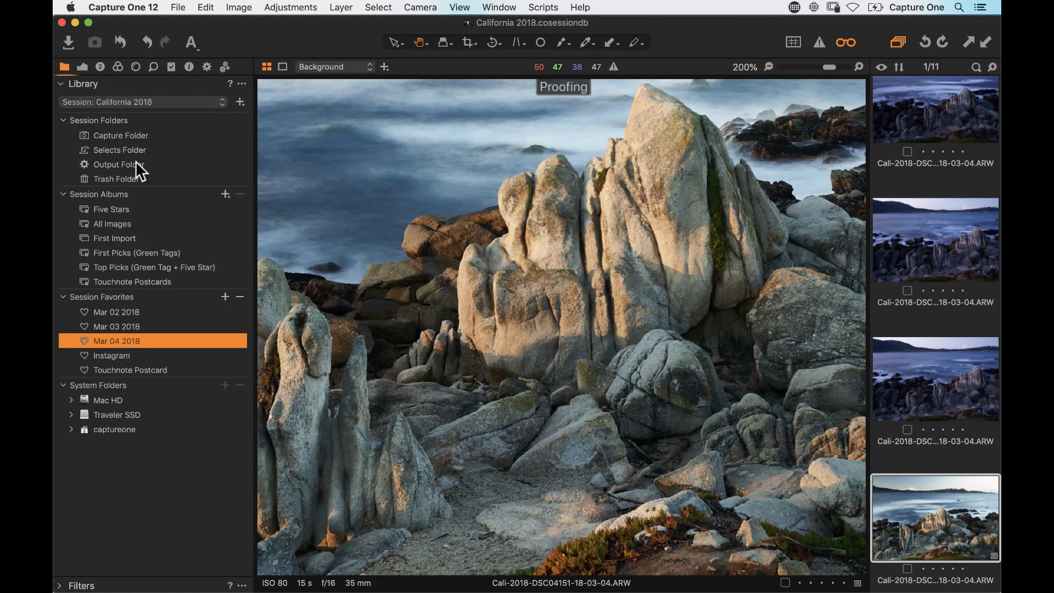
pyautogui.rightClick(127, 340)
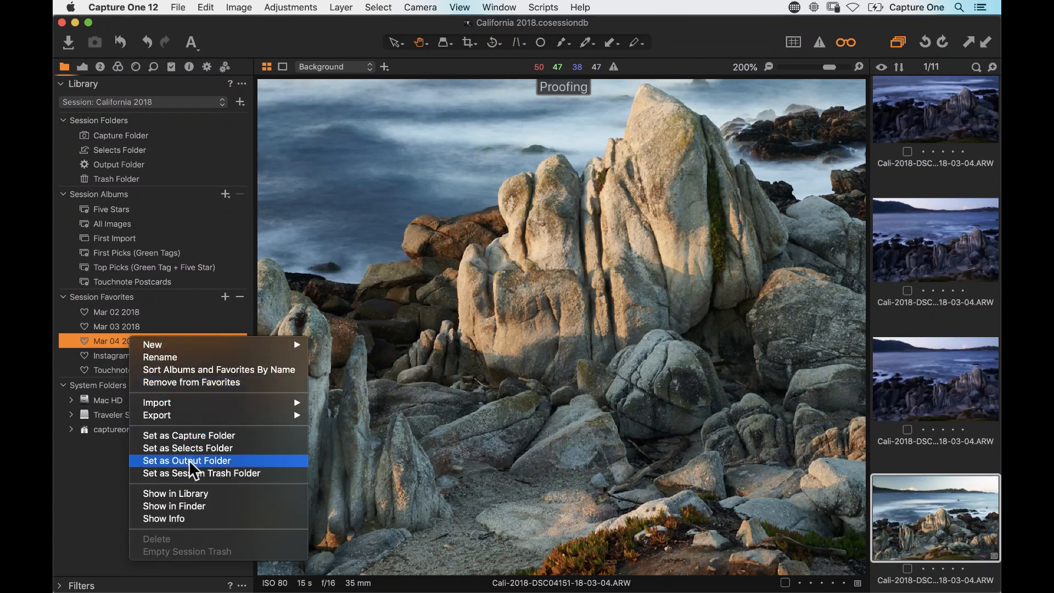
pyautogui.click(205, 493)
pyautogui.scroll(-3, 142, 443)
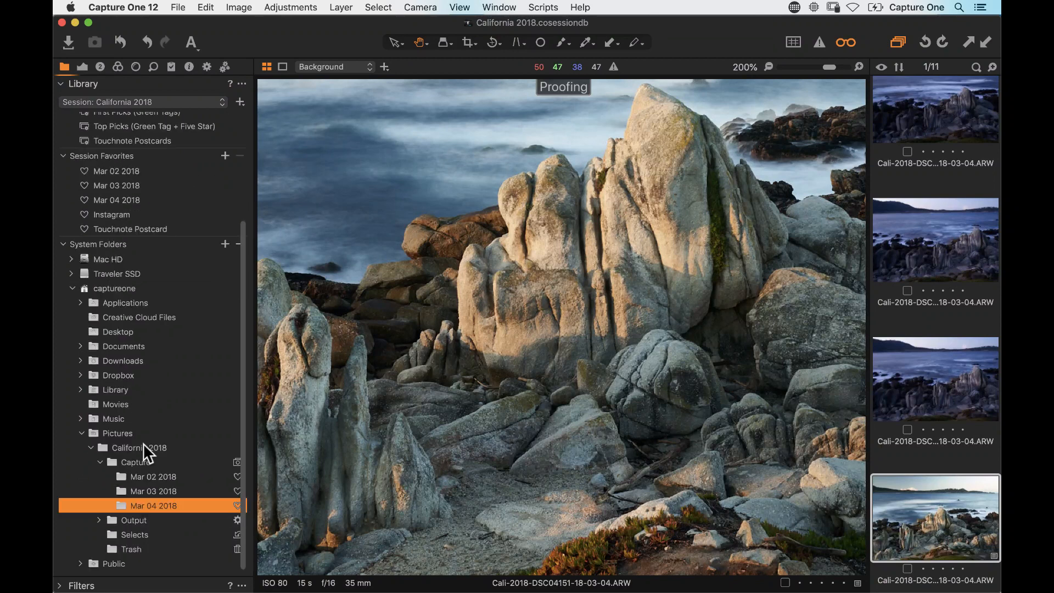
# Expand the Output folder, collapse System Folders, and view the Mar 02 2018 favorite's first image with recipe proofing turned off
pyautogui.click(99, 521)
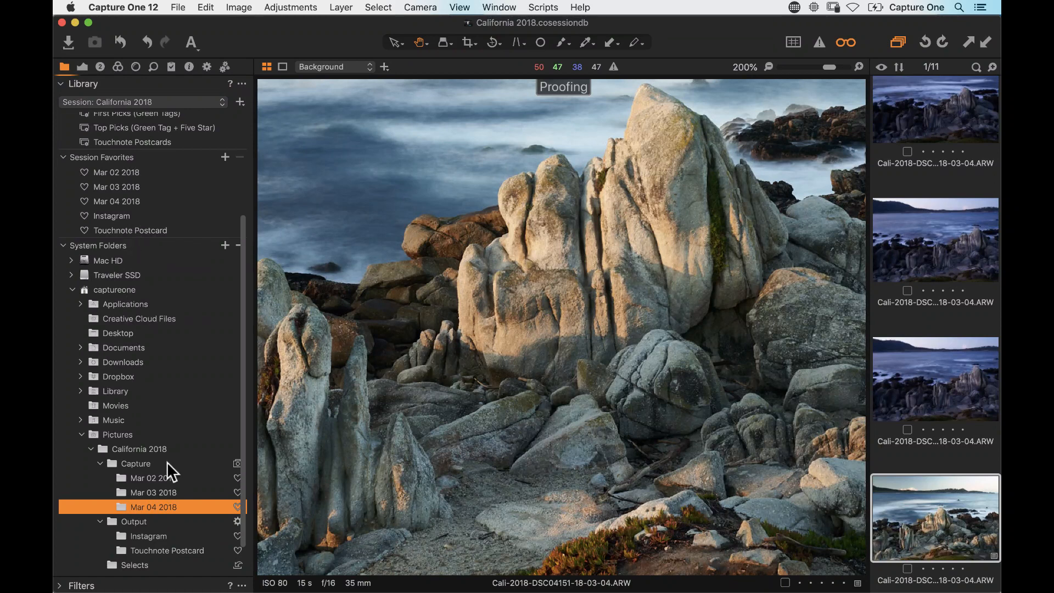
pyautogui.click(63, 245)
pyautogui.click(118, 309)
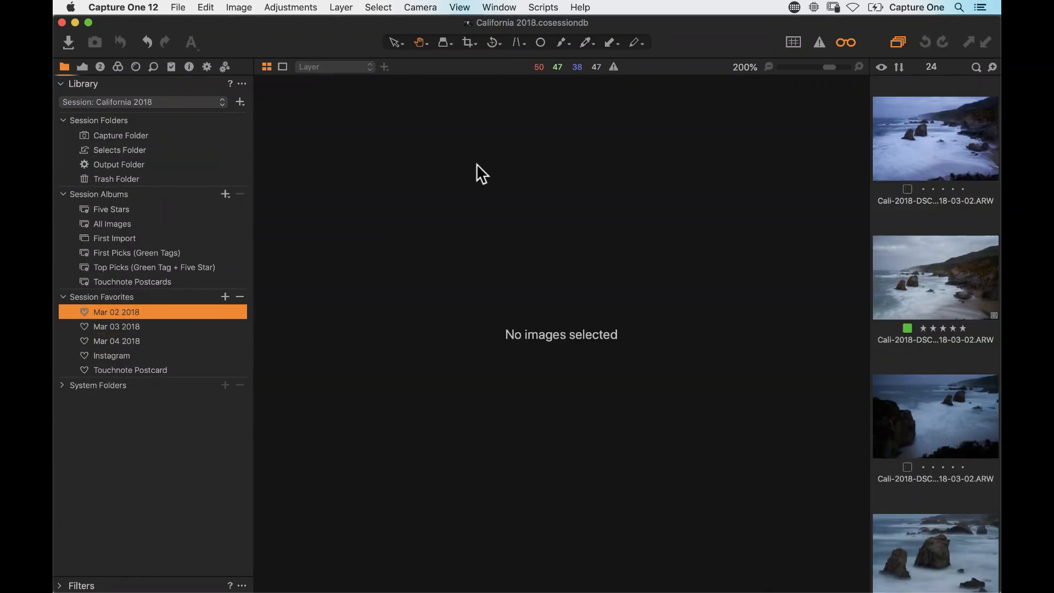
pyautogui.click(856, 44)
pyautogui.click(933, 120)
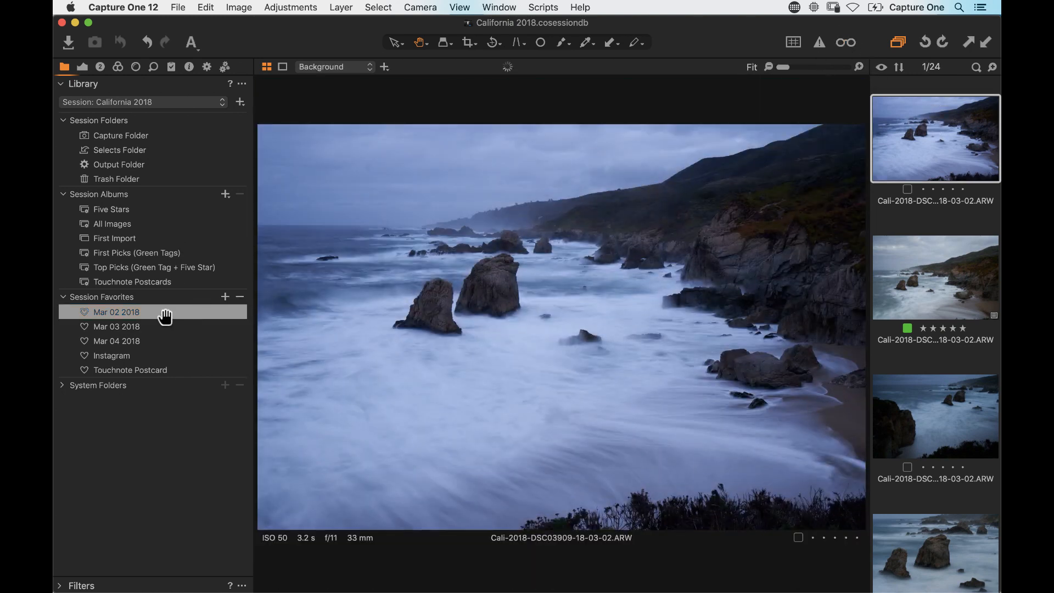
# Browse the Mar 03 2018, Mar 04 2018, Instagram and Touchnote Postcard favorites, and the First Picks (Green Tags) album
pyautogui.click(135, 327)
pyautogui.click(133, 338)
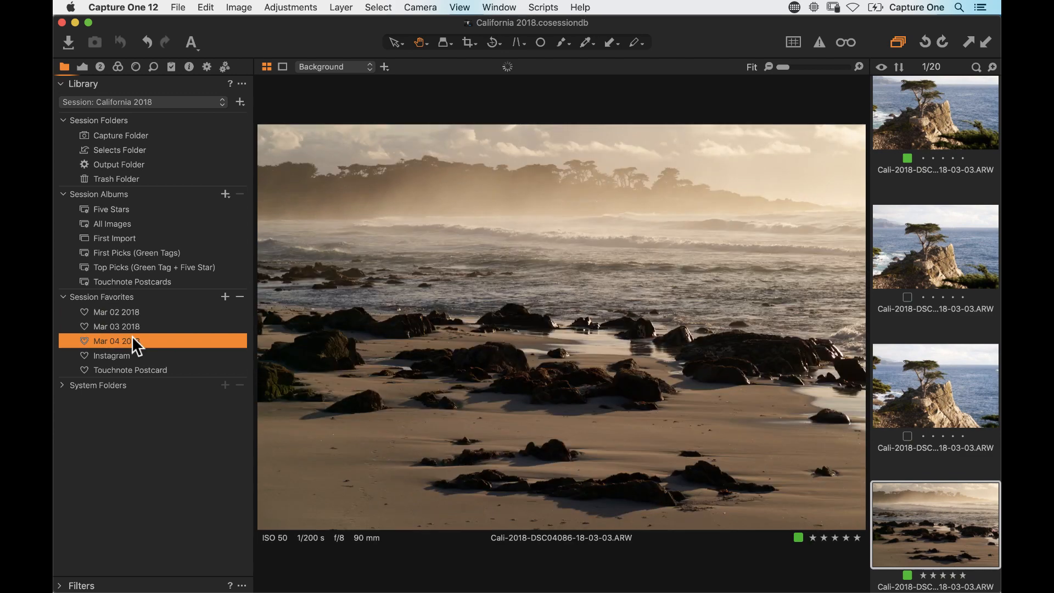
pyautogui.click(132, 355)
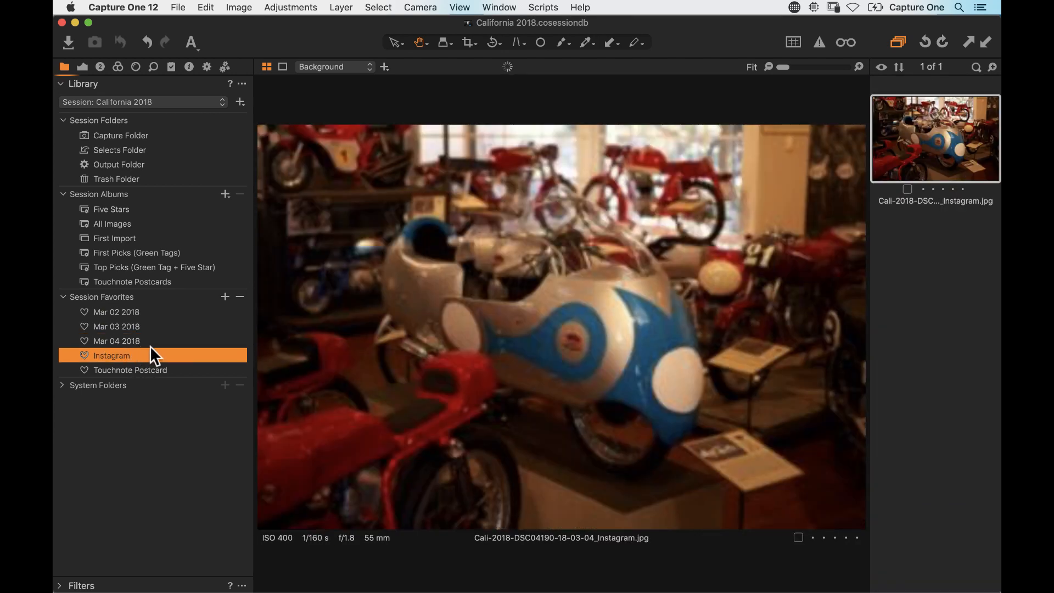
pyautogui.click(165, 371)
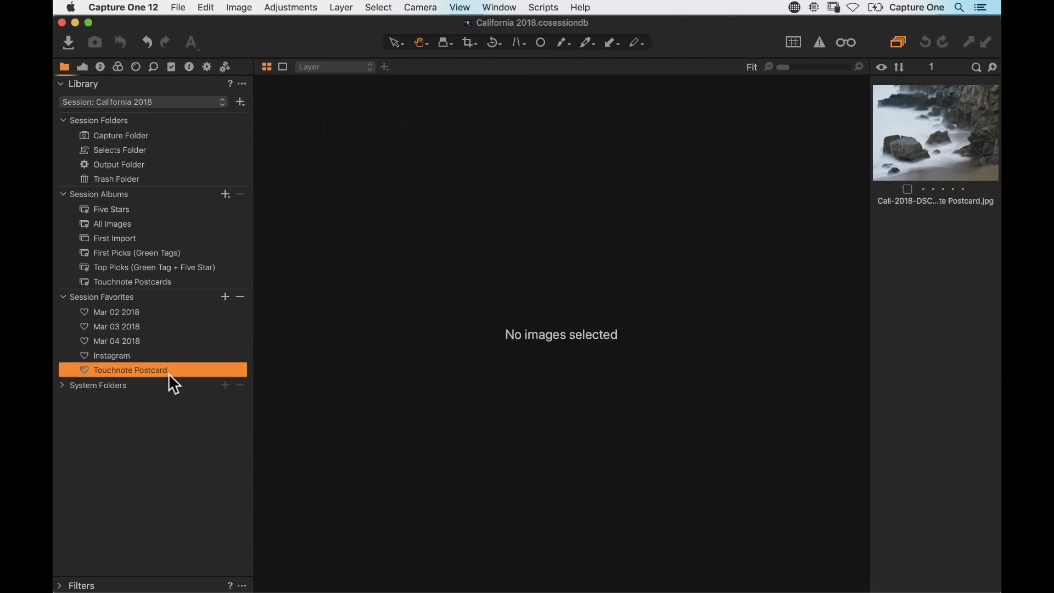
pyautogui.click(932, 116)
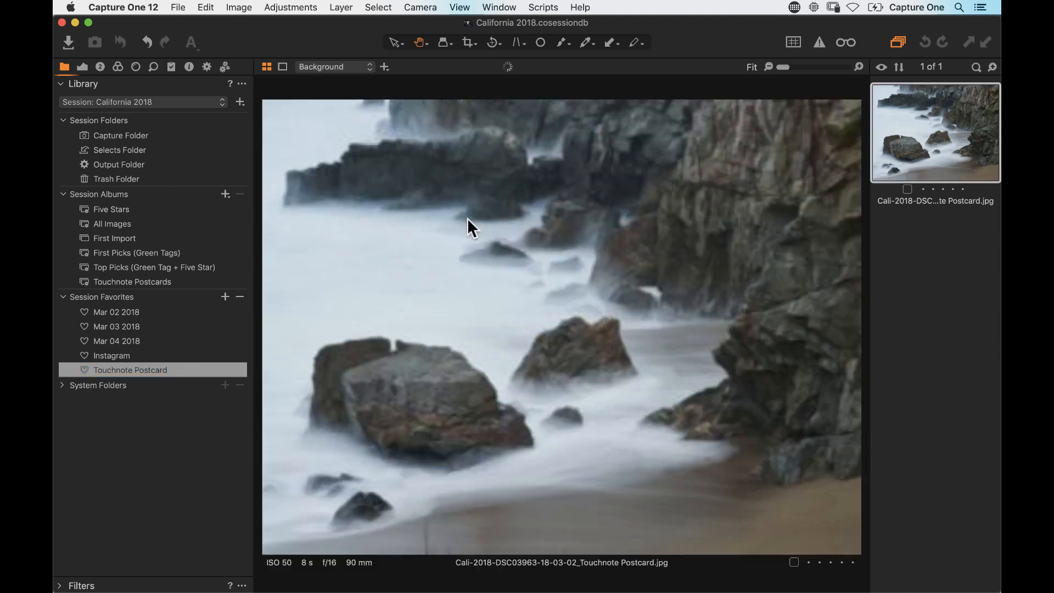
pyautogui.click(141, 254)
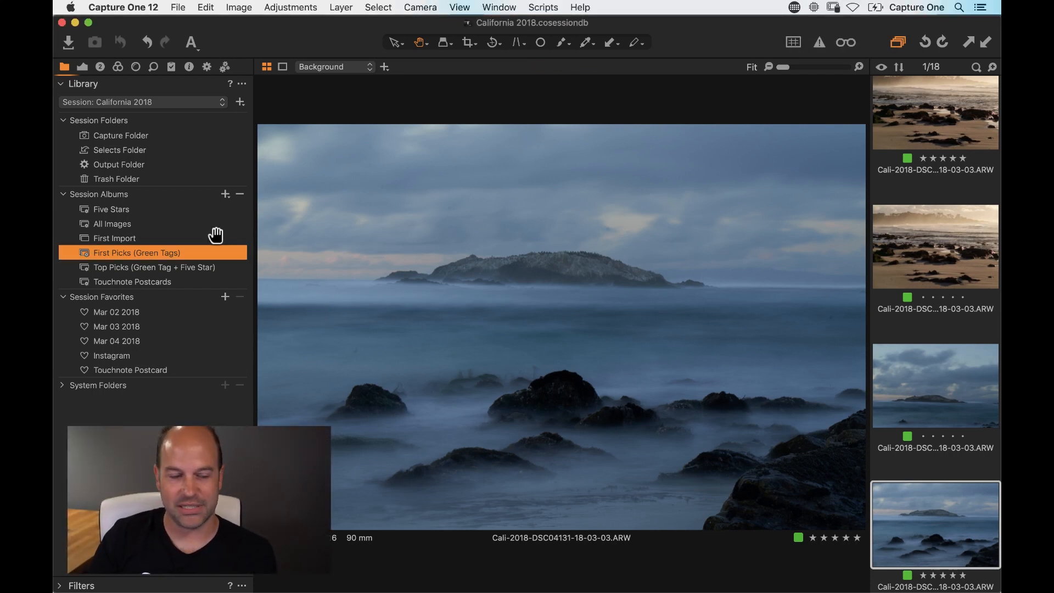
# Review the Touchnote Postcard process recipe's settings and the available image export choices for originals and variants
pyautogui.click(206, 66)
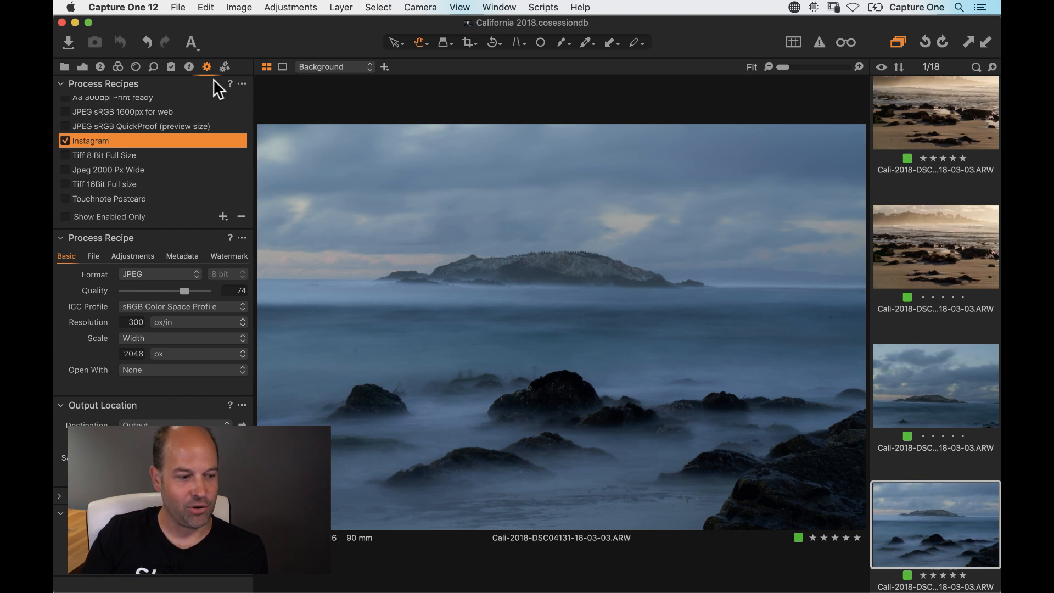
pyautogui.click(141, 198)
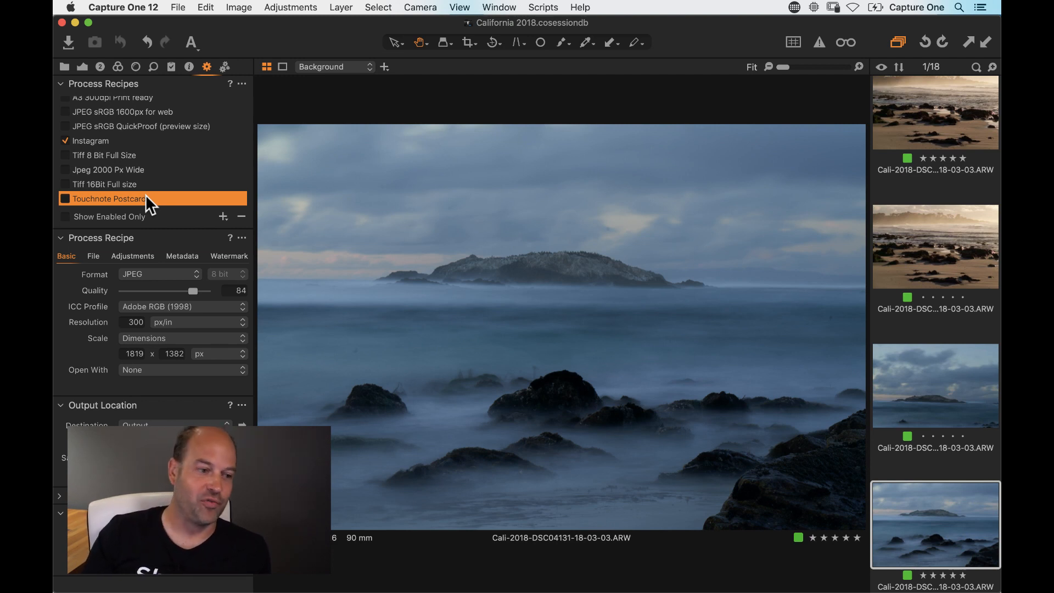
pyautogui.click(180, 7)
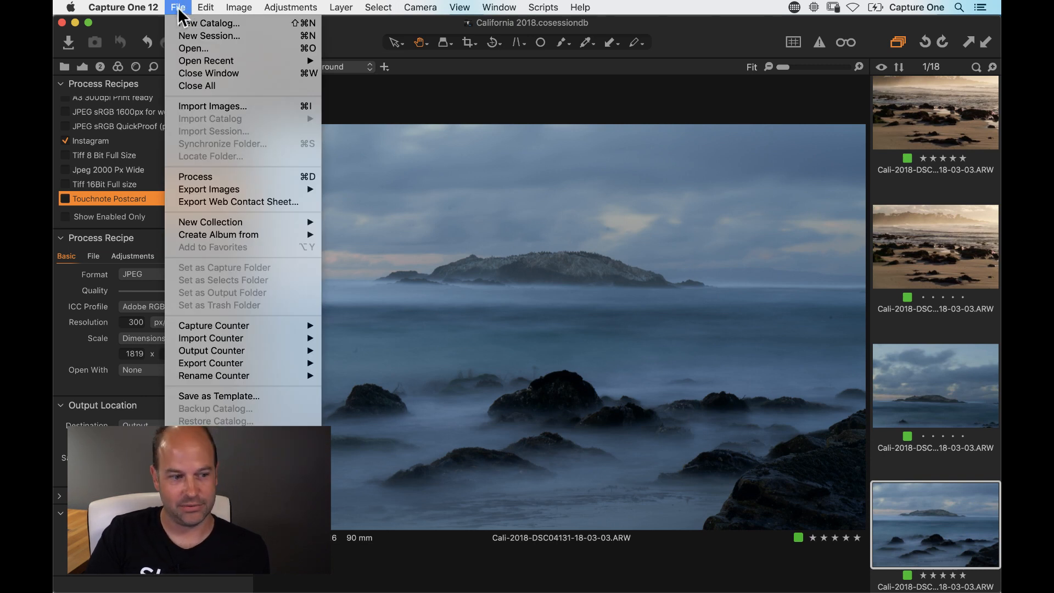
pyautogui.moveTo(233, 188)
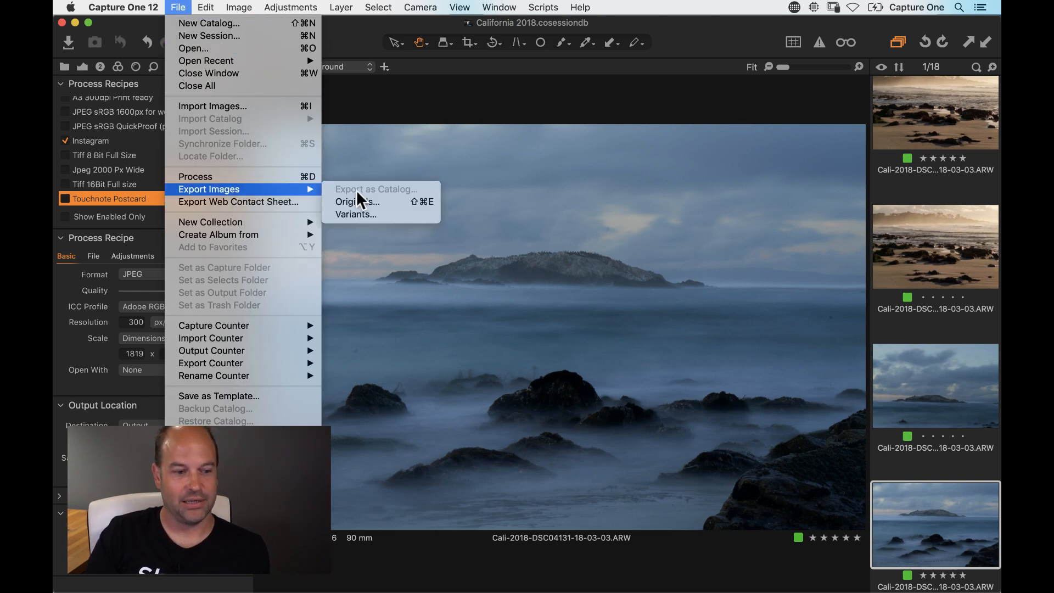
pyautogui.click(425, 216)
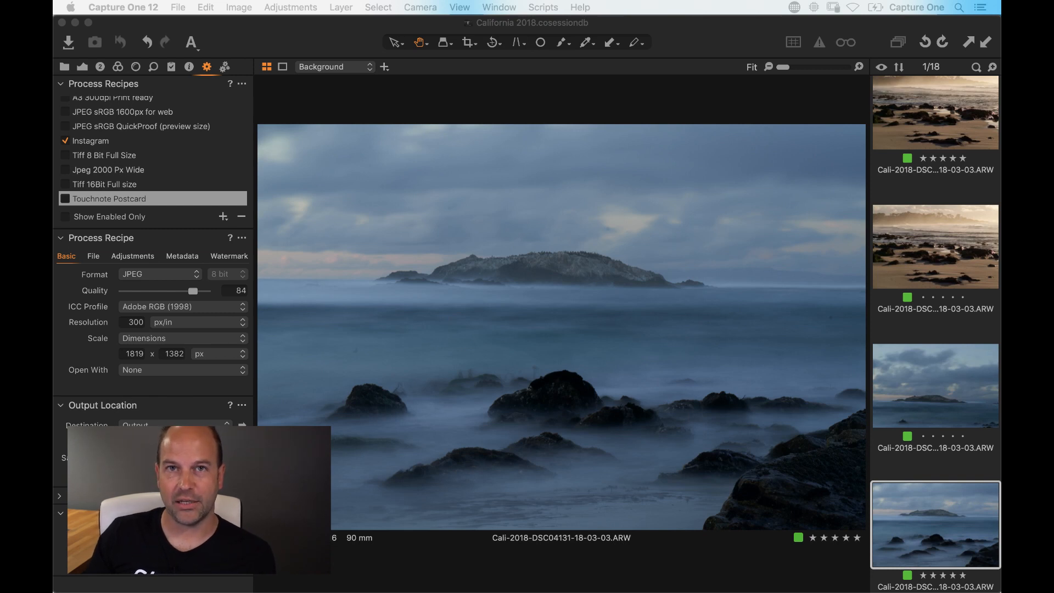
# Set the Instagram recipe's Open With option to Other and cancel the application chooser
pyautogui.click(111, 141)
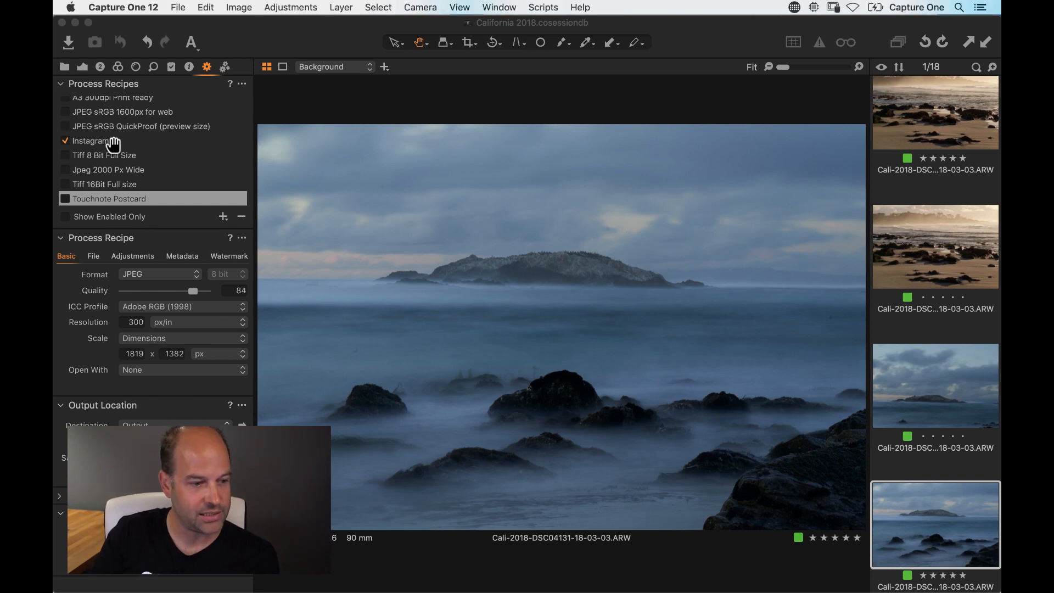
pyautogui.click(156, 370)
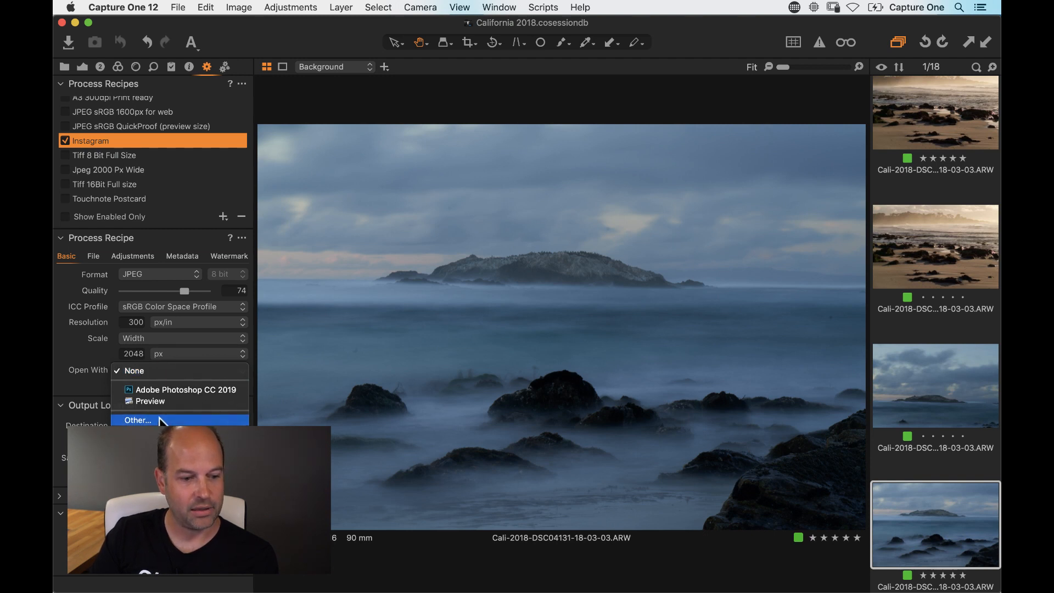
pyautogui.press('Escape')
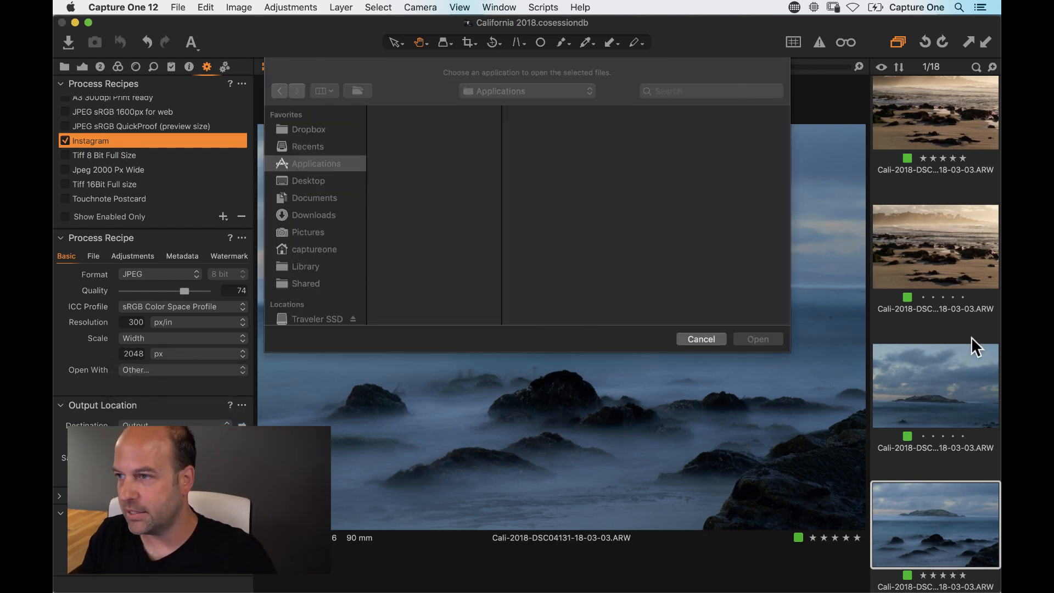
pyautogui.click(702, 339)
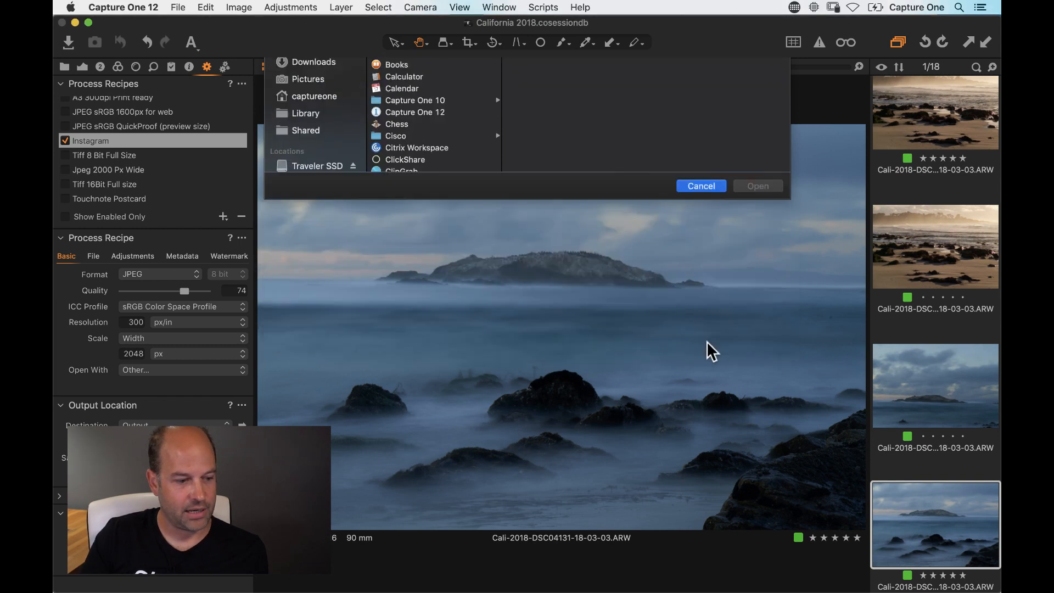
# Locate Flume among the applications for the Instagram recipe's Open With option, and cancel the choice
pyautogui.click(162, 373)
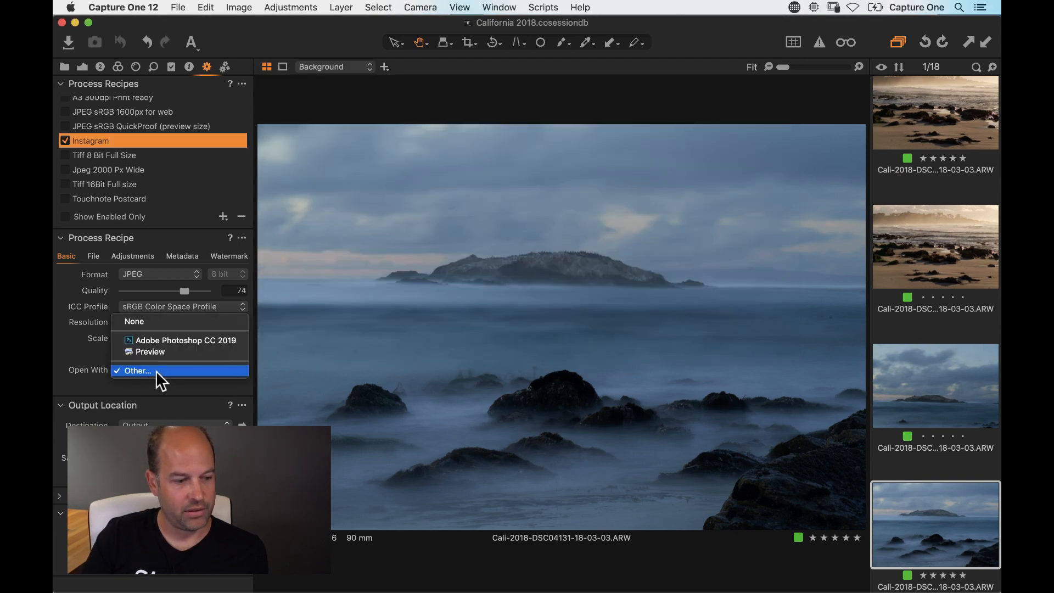
pyautogui.press('Escape')
pyautogui.click(144, 374)
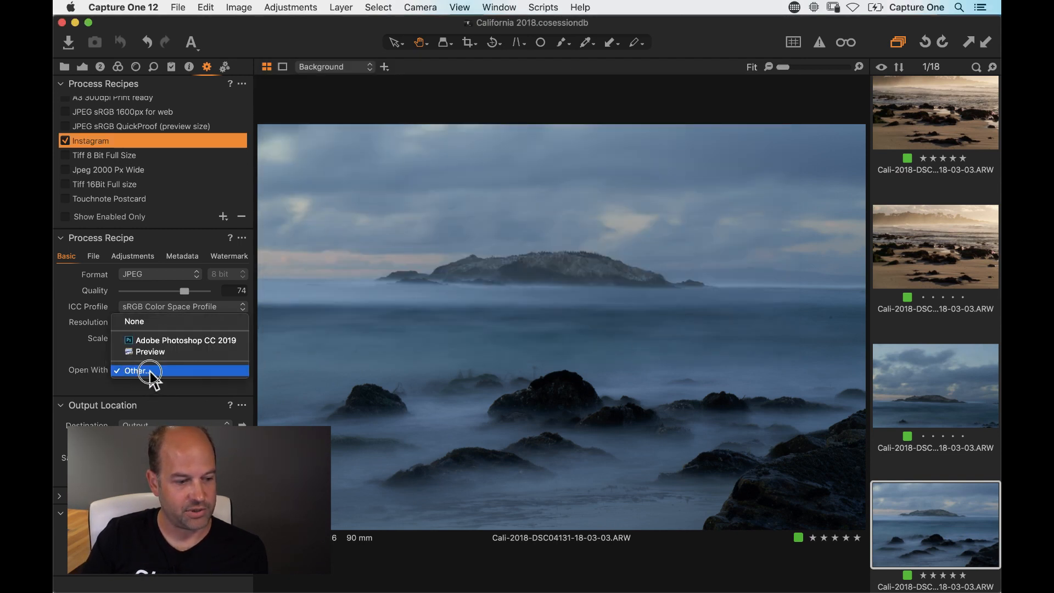
pyautogui.click(148, 370)
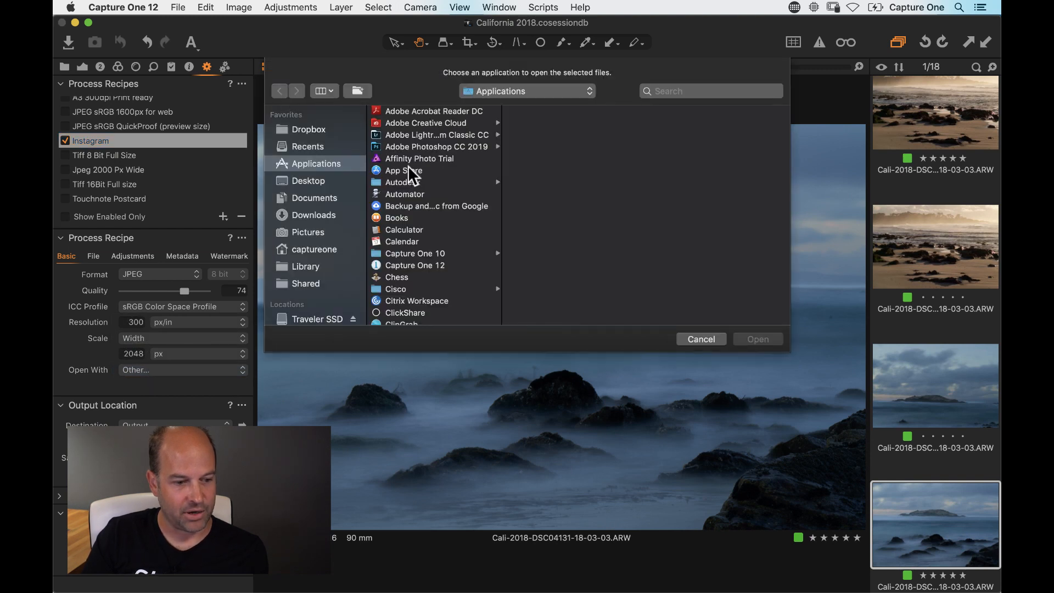
pyautogui.scroll(-5, 430, 229)
pyautogui.scroll(-5, 429, 228)
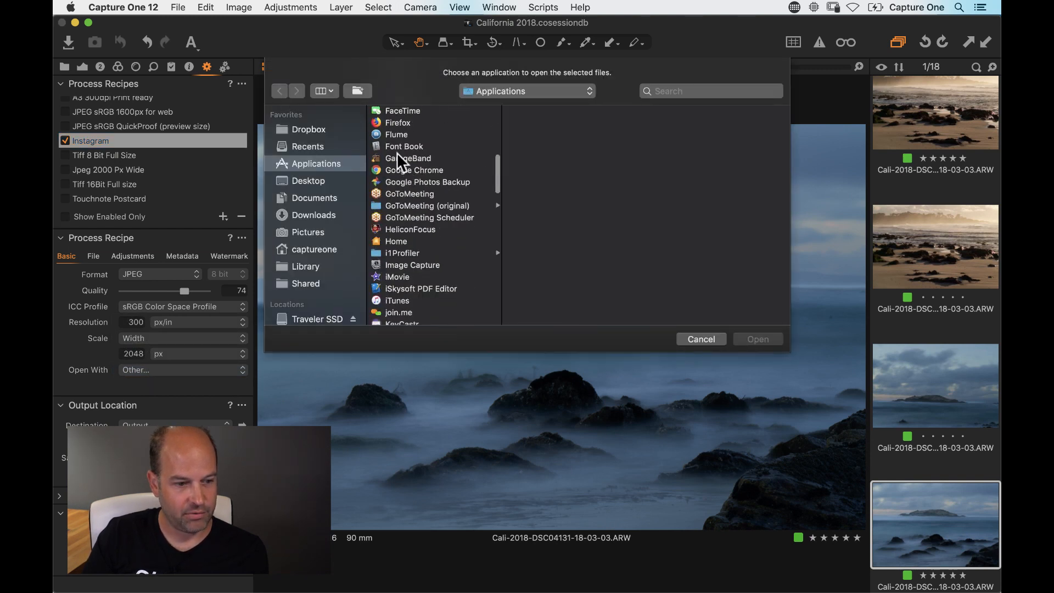
pyautogui.click(400, 134)
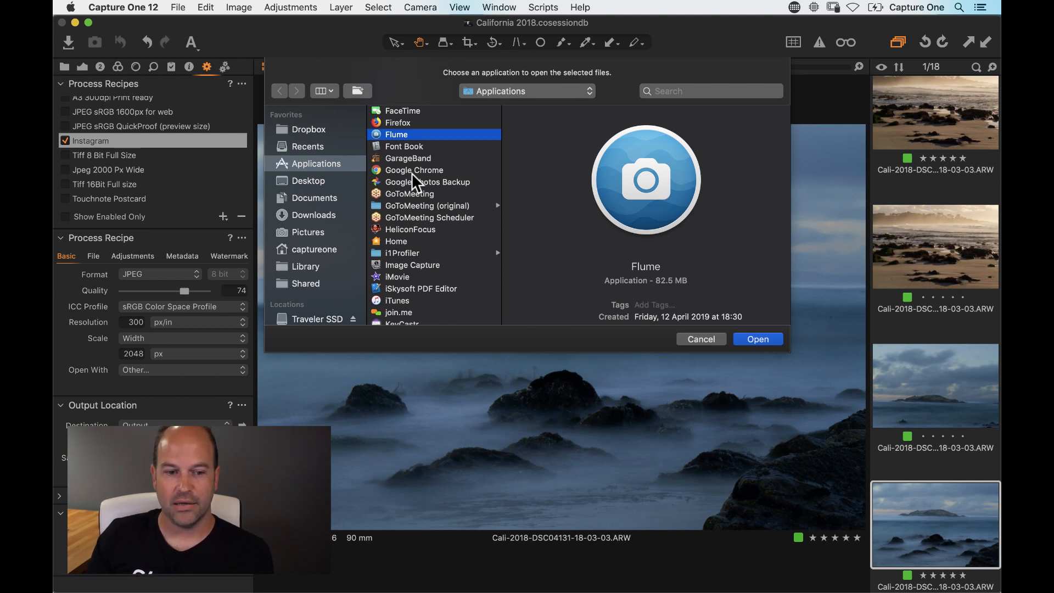
pyautogui.click(701, 340)
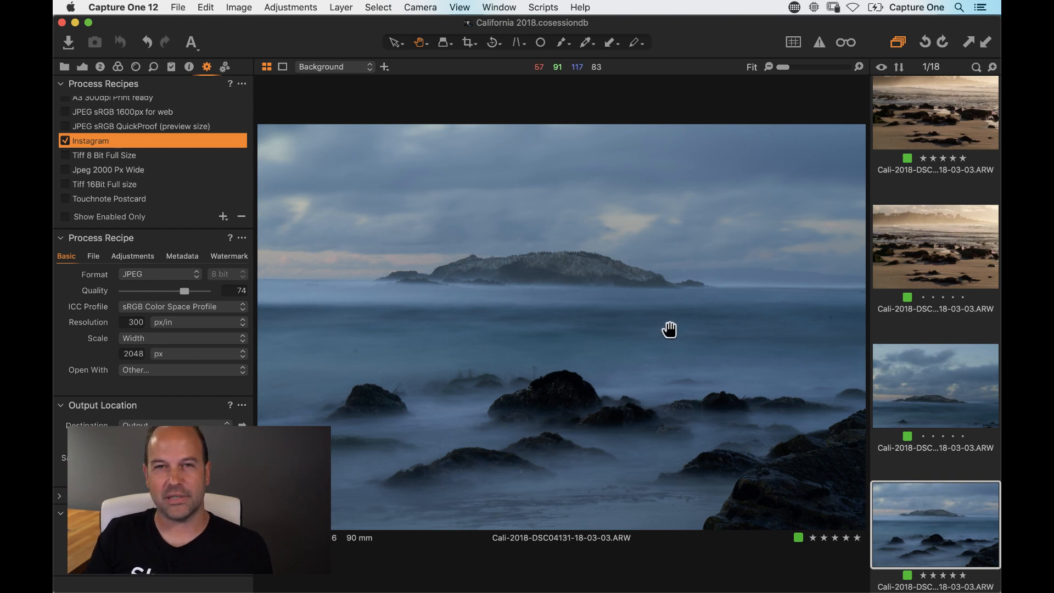
# Return to the Library and close the California 2018 session window
pyautogui.click(66, 66)
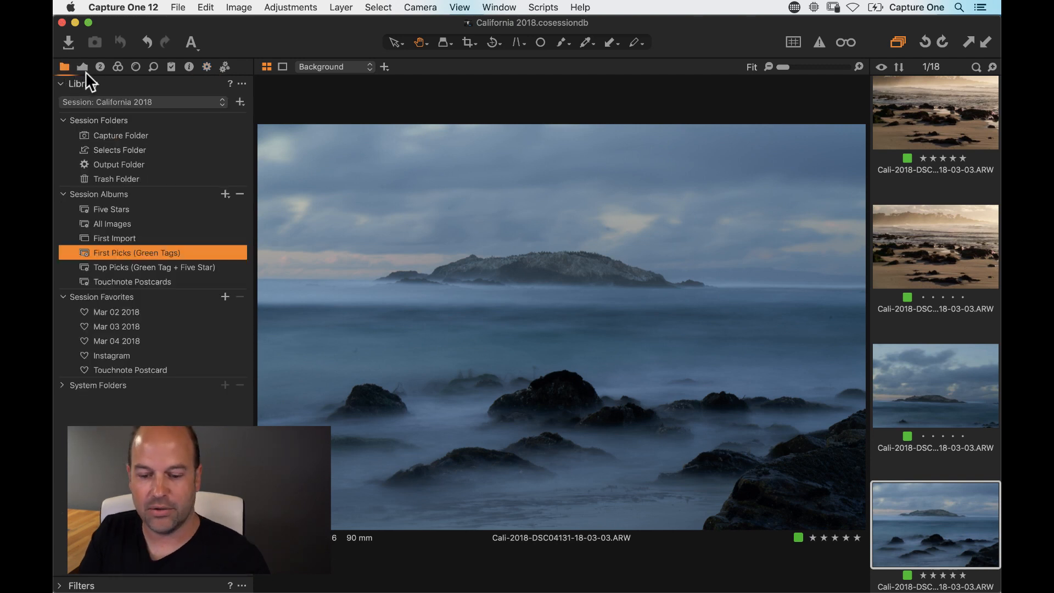
pyautogui.press('super+Tab')
pyautogui.press('super+Tab')
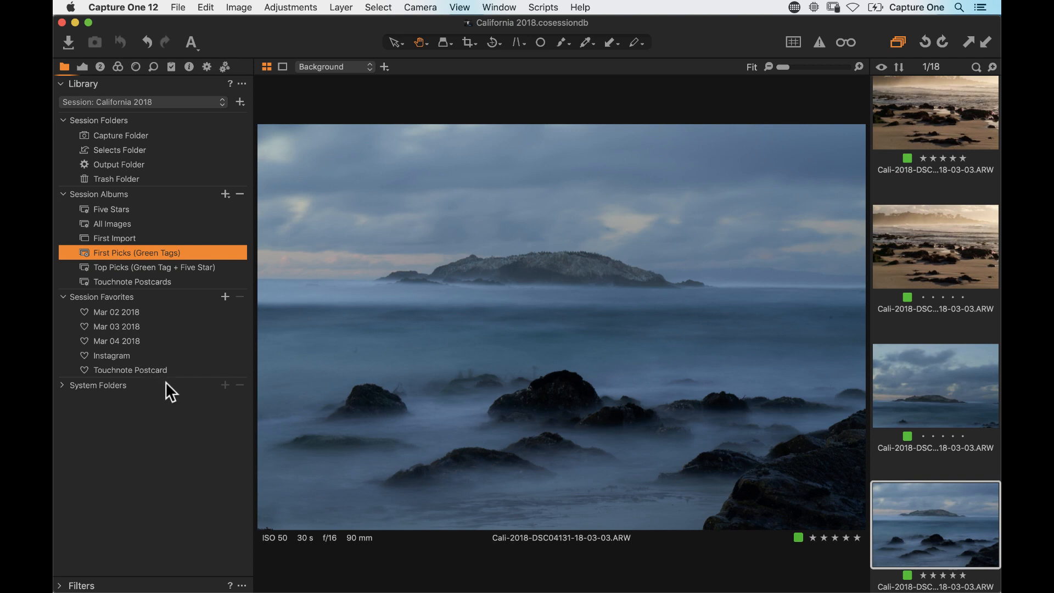
pyautogui.click(60, 22)
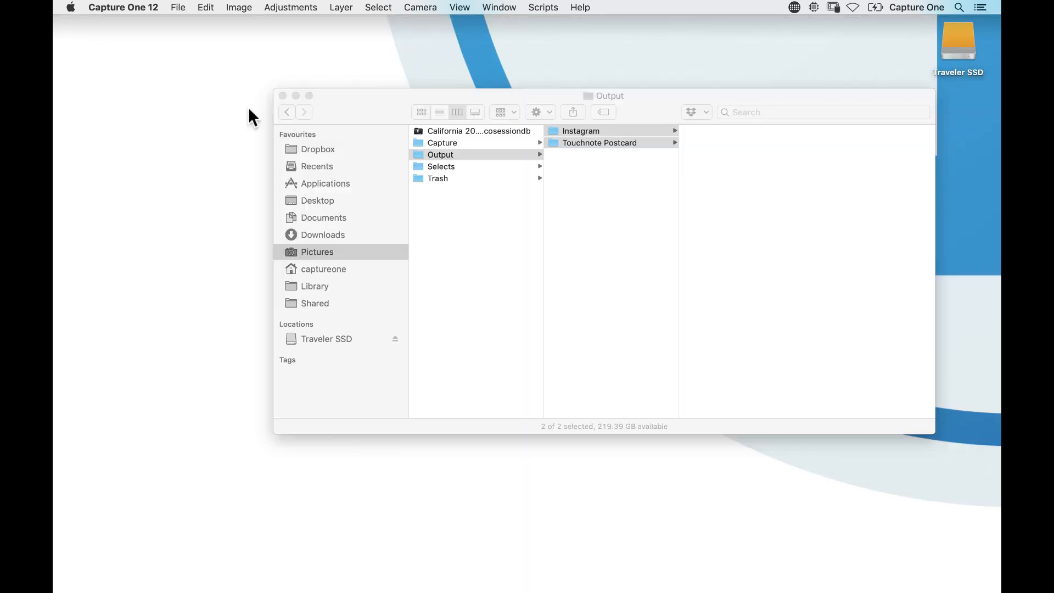
# In Finder, go to the California 2018 folder in Pictures and reopen the session from its cosessiondb file
pyautogui.click(581, 310)
pyautogui.click(333, 252)
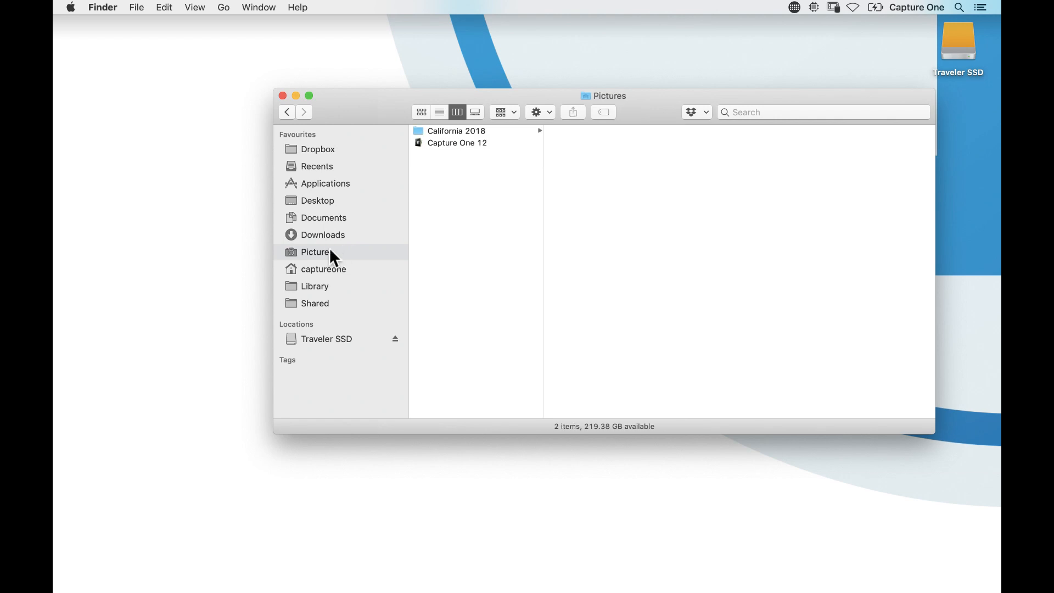
pyautogui.click(476, 134)
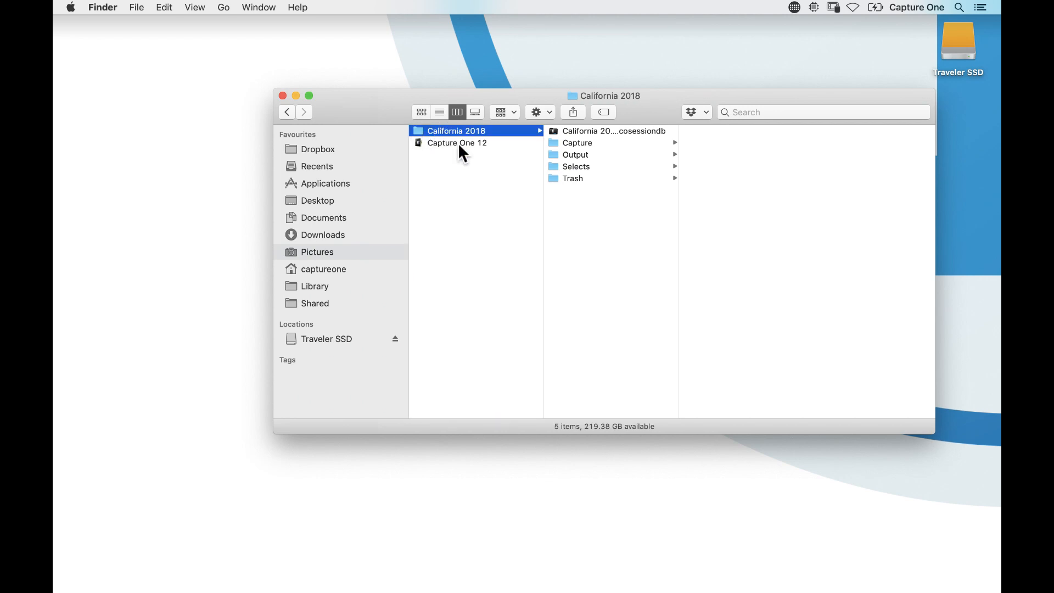
pyautogui.moveTo(422, 132); pyautogui.dragTo(487, 219)
pyautogui.doubleClick(554, 130)
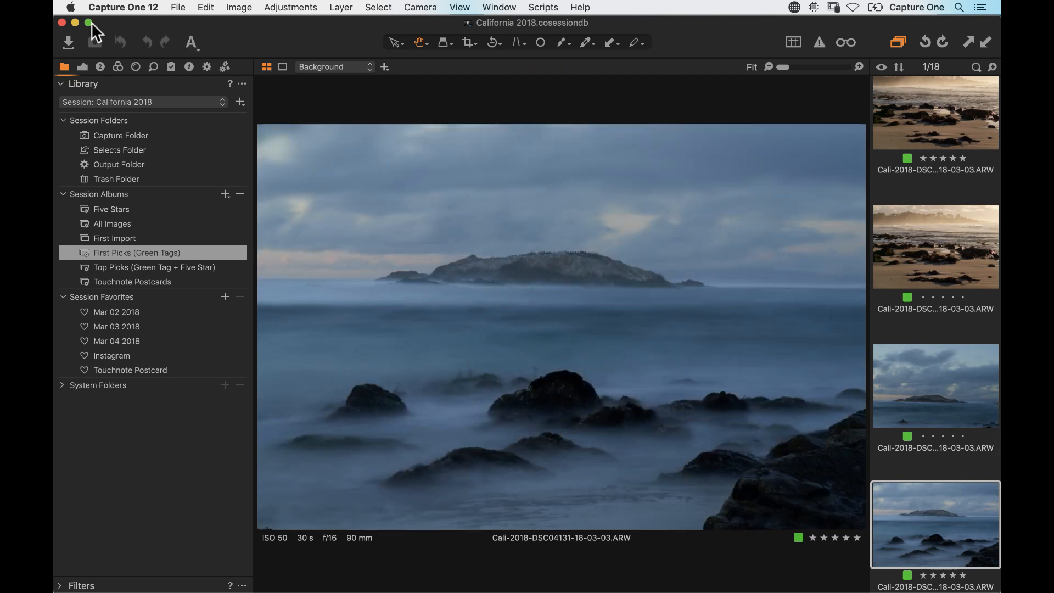
# Close the reopened California 2018 session and move the Finder window clear of the Traveler SSD desktop icon
pyautogui.click(63, 23)
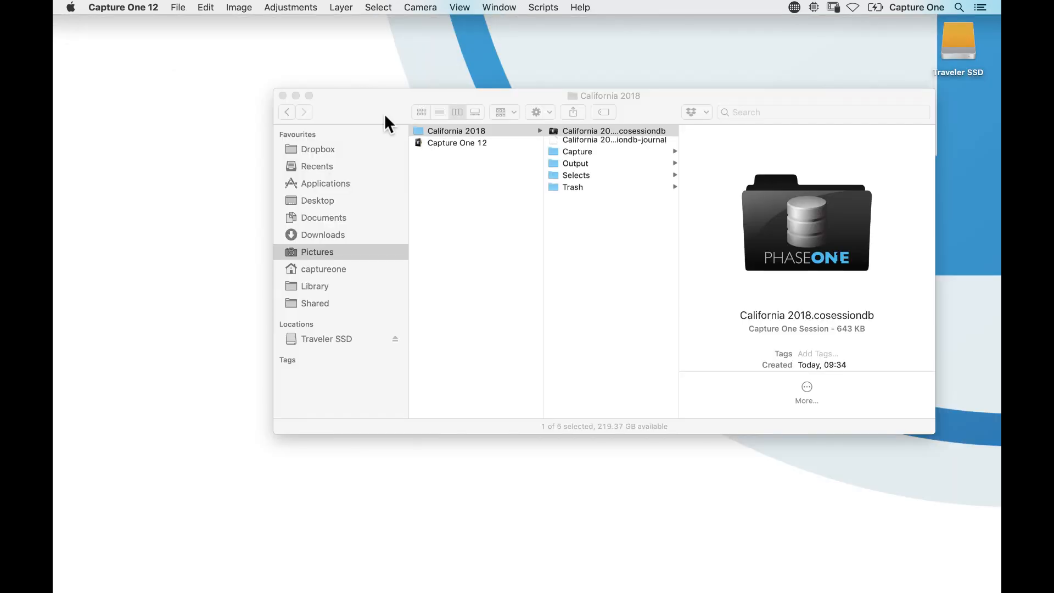
pyautogui.click(358, 104)
pyautogui.moveTo(358, 104); pyautogui.dragTo(181, 66)
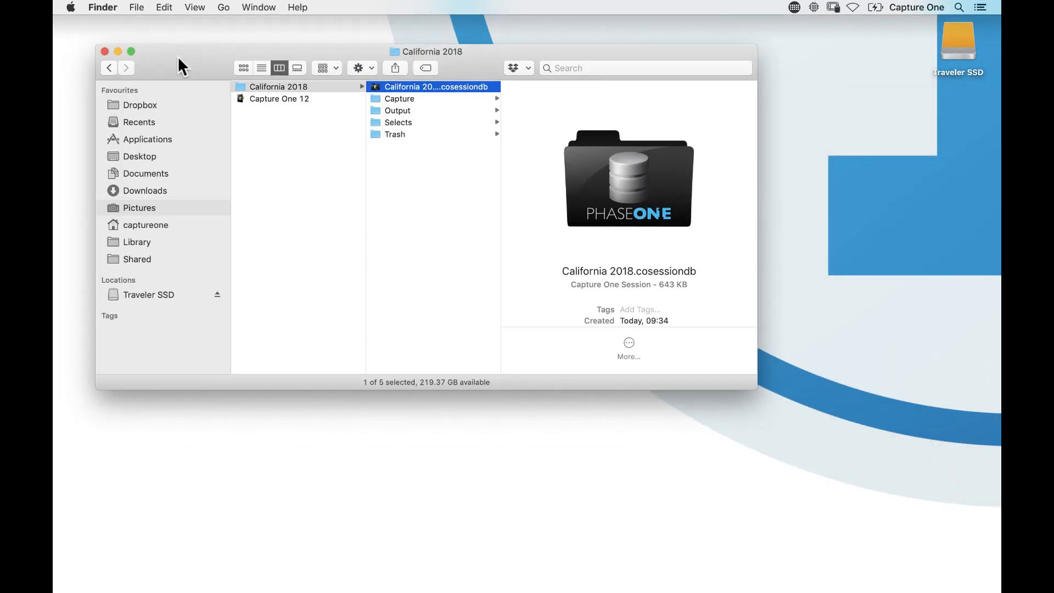
# Select the Capture One 12 catalog in Pictures and reposition the Traveler SSD icon on the desktop, dismissing the Recents window
pyautogui.click(270, 97)
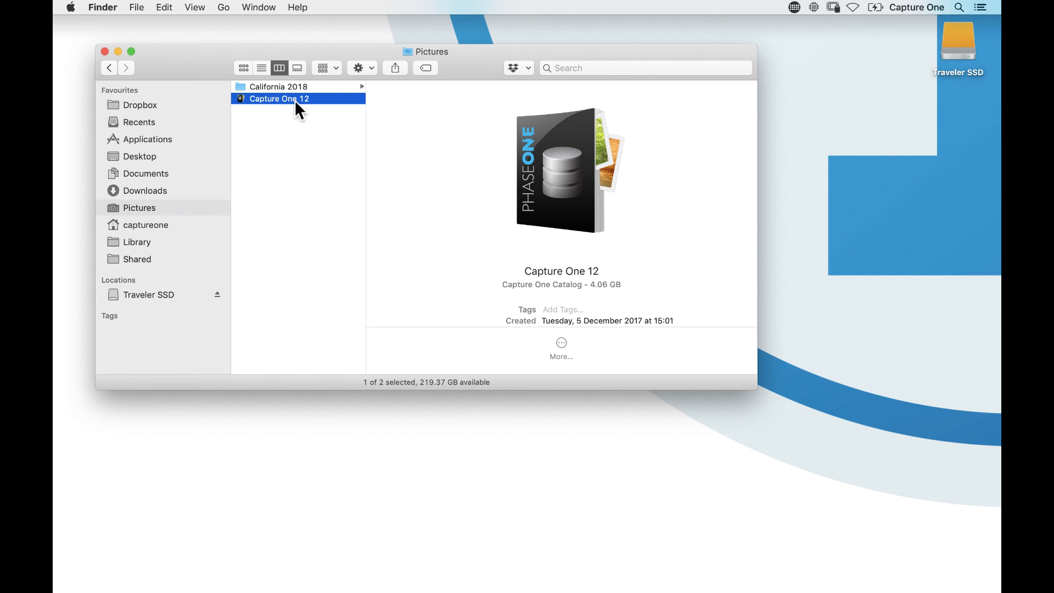
pyautogui.click(962, 59)
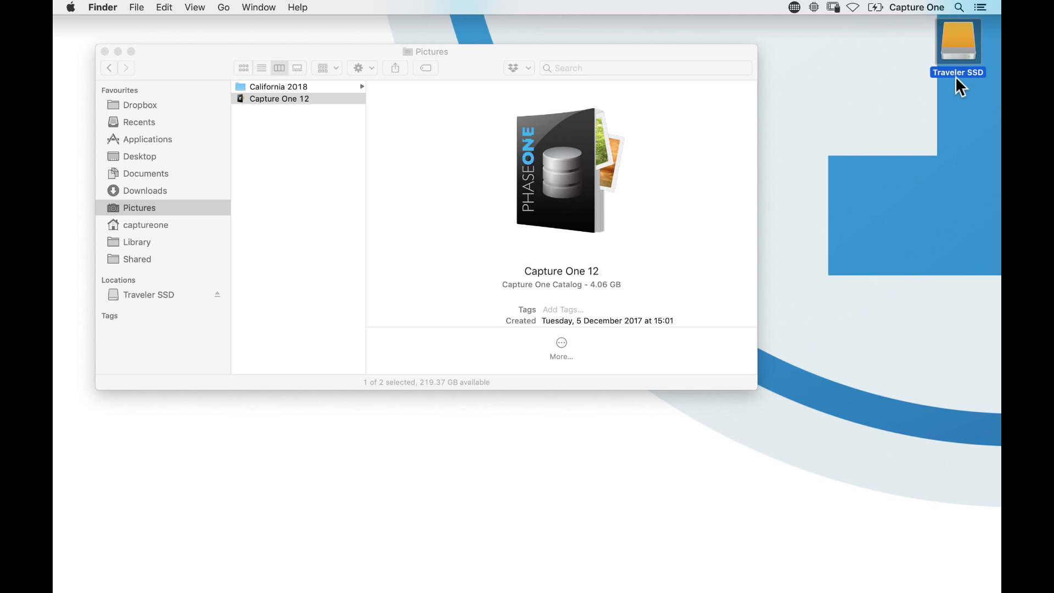
pyautogui.moveTo(951, 23); pyautogui.dragTo(950, 71)
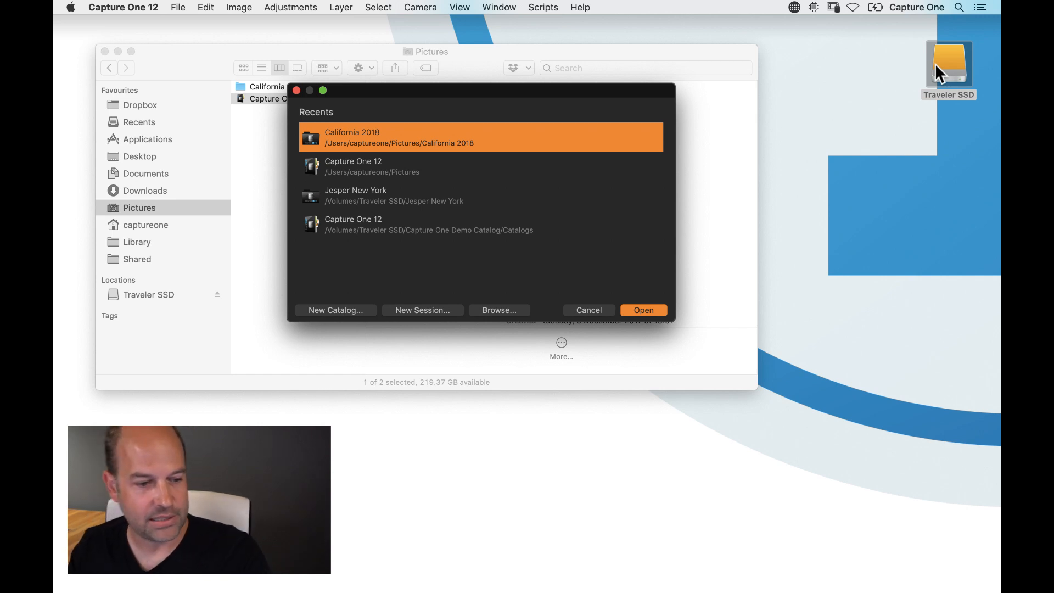
pyautogui.click(596, 314)
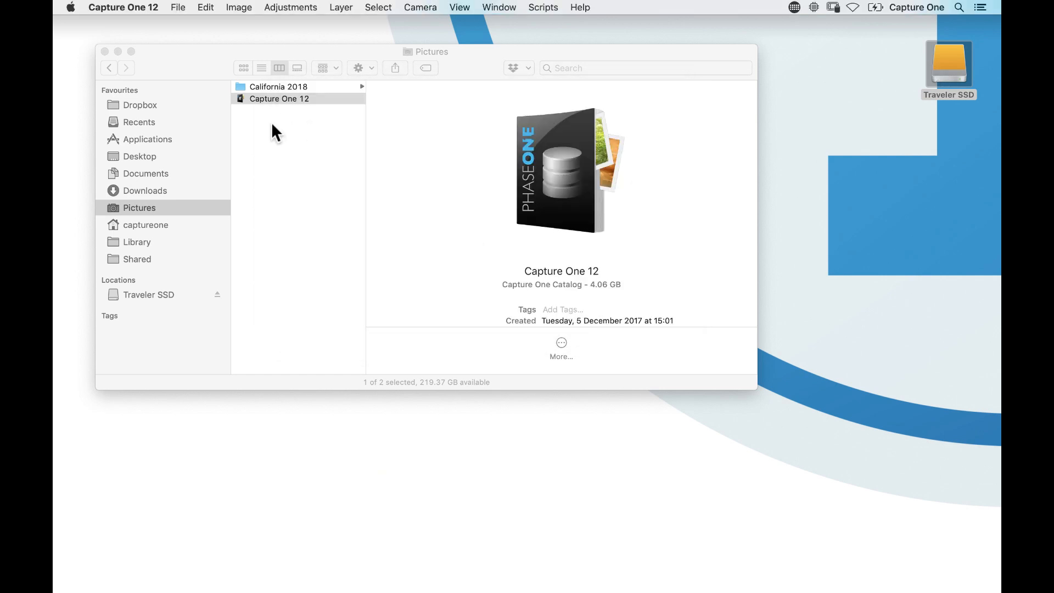
# Open the Capture One 12 catalog from the Pictures folder and collapse its Recent Imports list
pyautogui.click(272, 99)
pyautogui.doubleClick(272, 100)
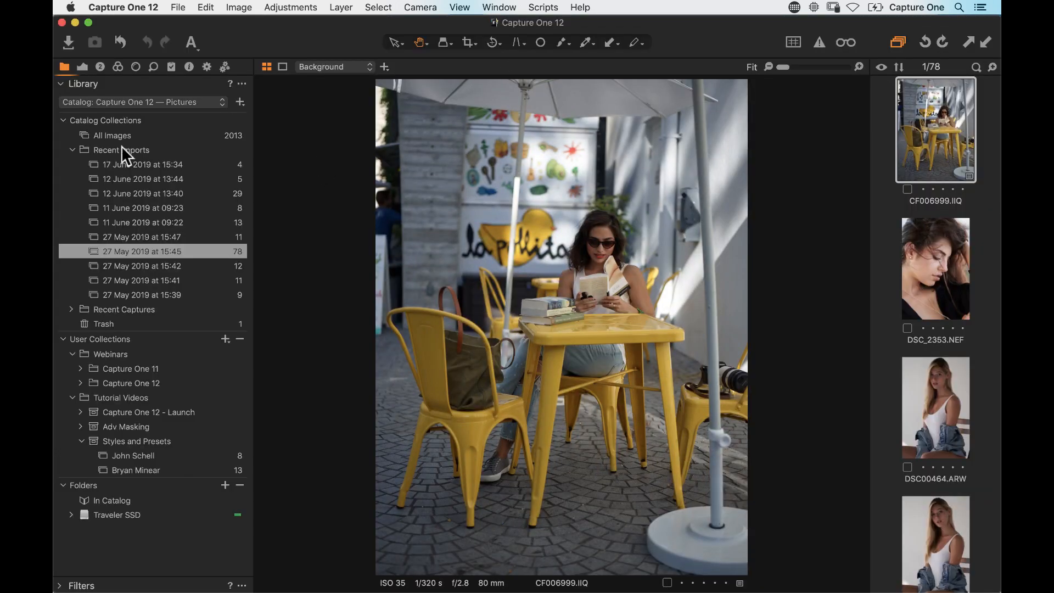
pyautogui.click(71, 150)
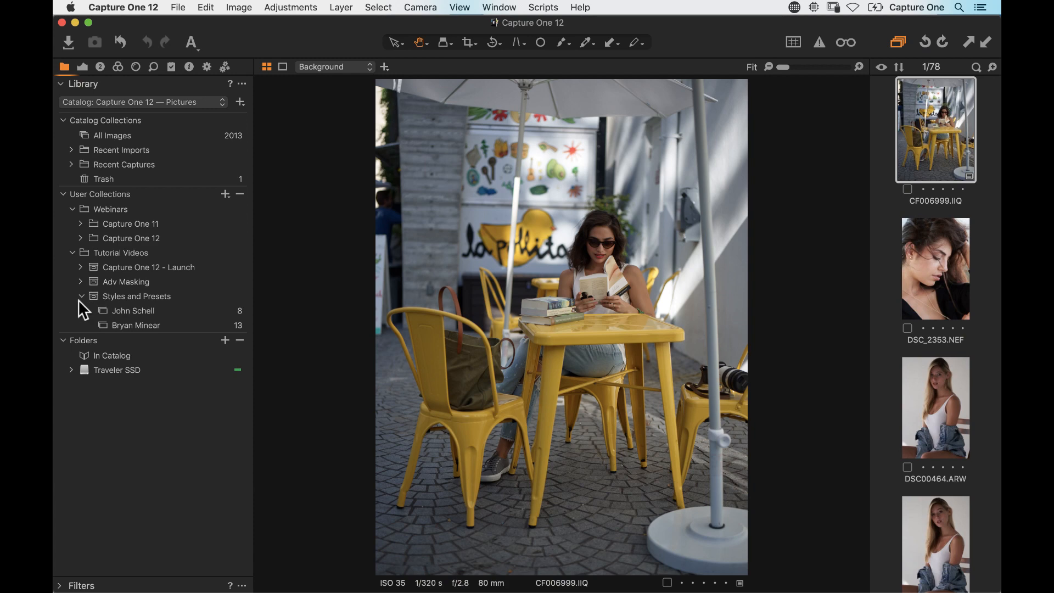
# Expand the Traveler SSD folder tree in the catalog and view the images in one photographer's folder
pyautogui.click(71, 370)
pyautogui.scroll(-10, 174, 476)
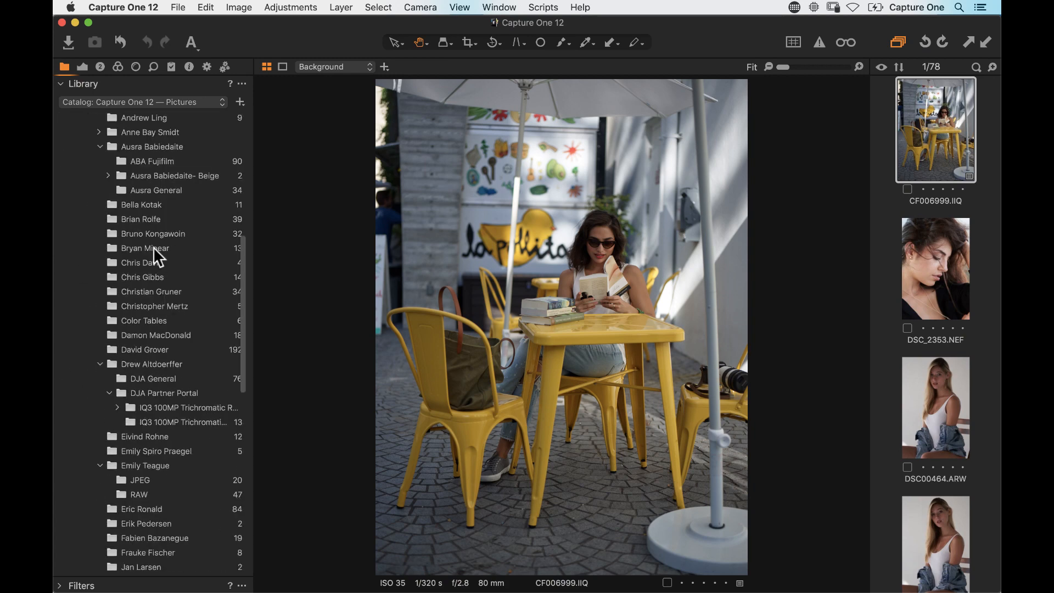
pyautogui.click(162, 278)
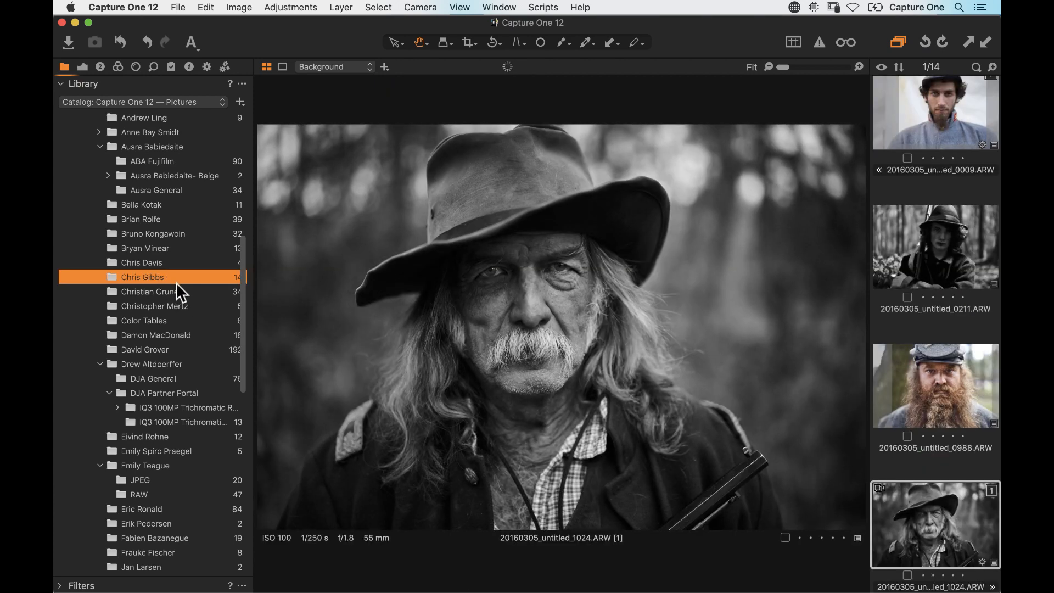
pyautogui.scroll(10, 155, 246)
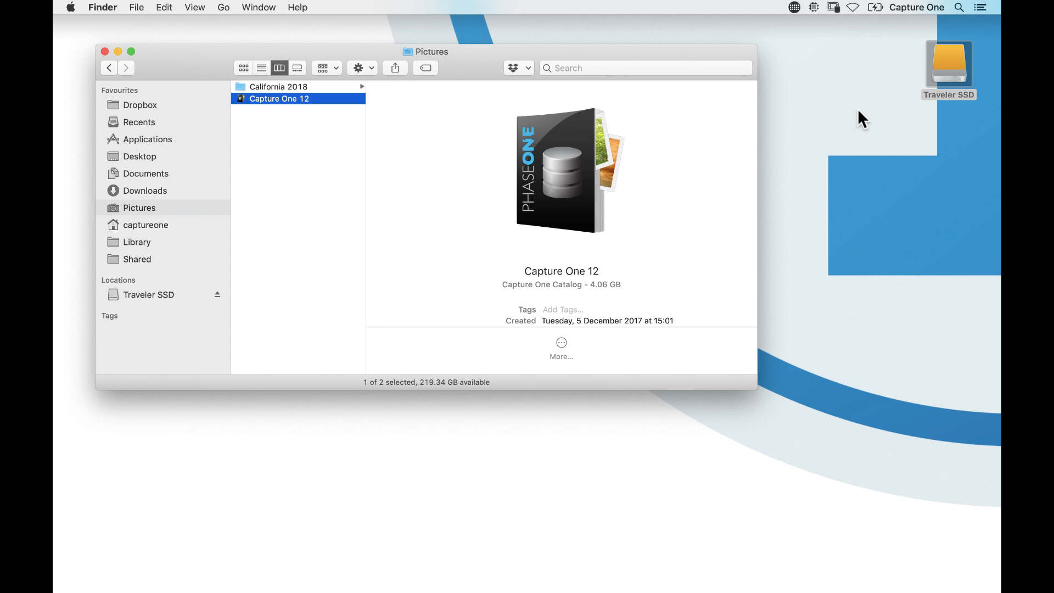
# Switch to Finder, open the Traveler SSD drive in its own window and move it to overlap the Pictures window
pyautogui.click(937, 75)
pyautogui.doubleClick(948, 75)
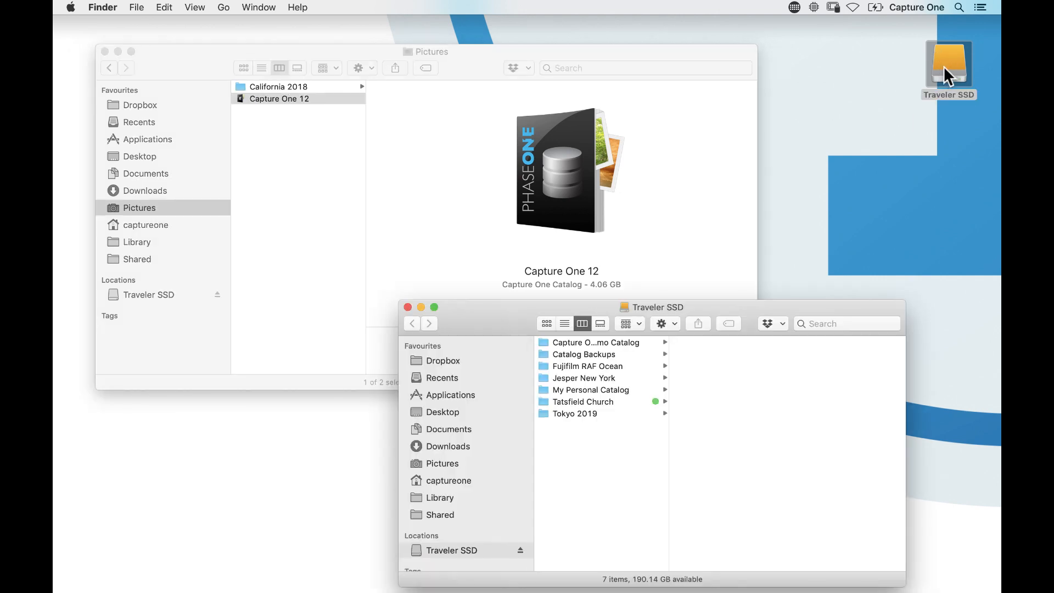
pyautogui.moveTo(503, 330); pyautogui.dragTo(459, 221)
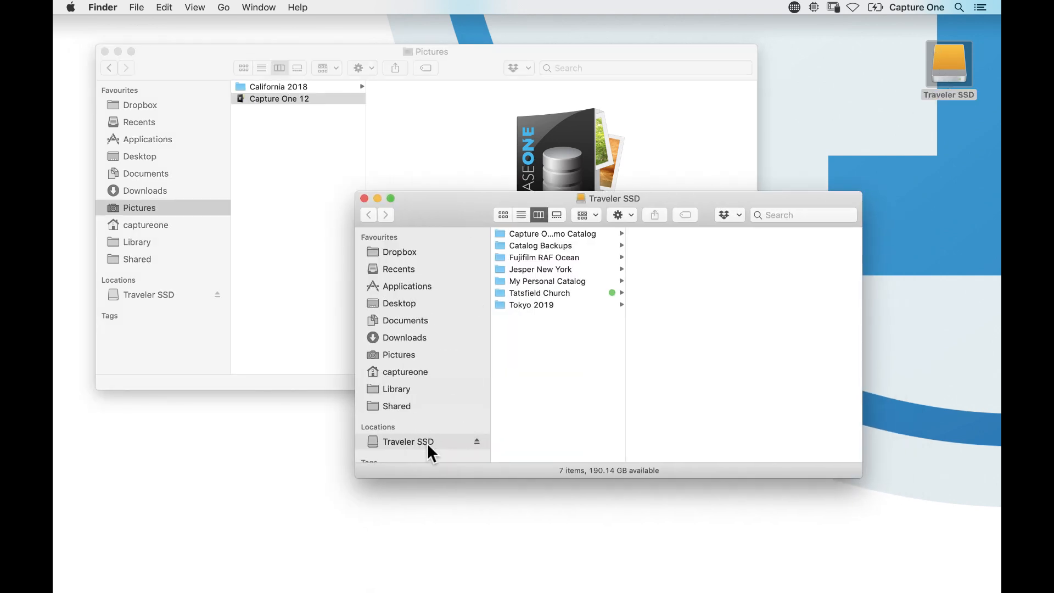
# Copy the California 2018 session folder from Pictures to the top level of the Traveler SSD drive
pyautogui.click(251, 93)
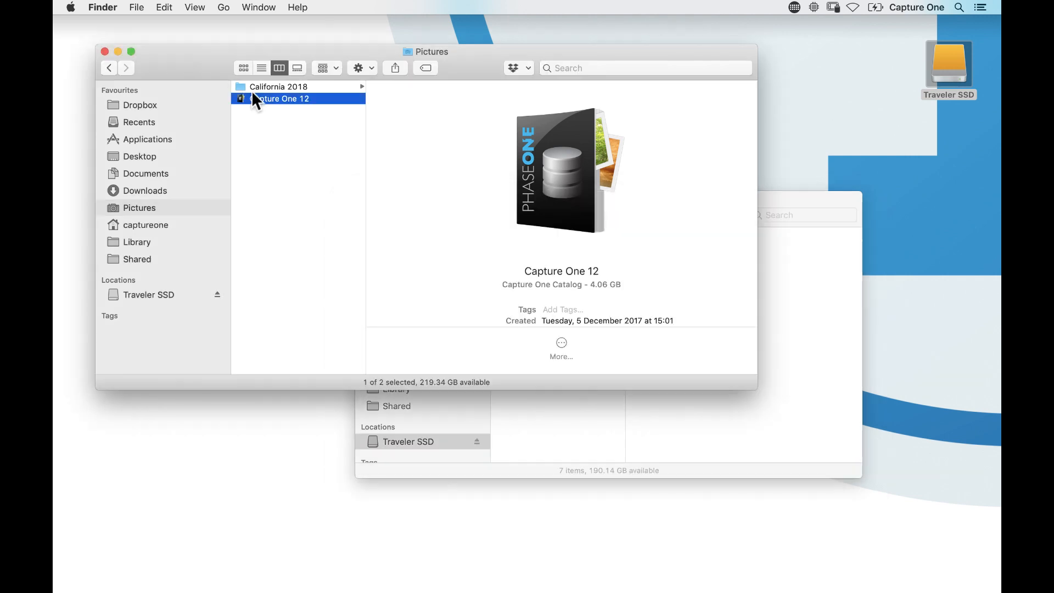
pyautogui.click(241, 86)
pyautogui.moveTo(240, 87); pyautogui.dragTo(542, 380)
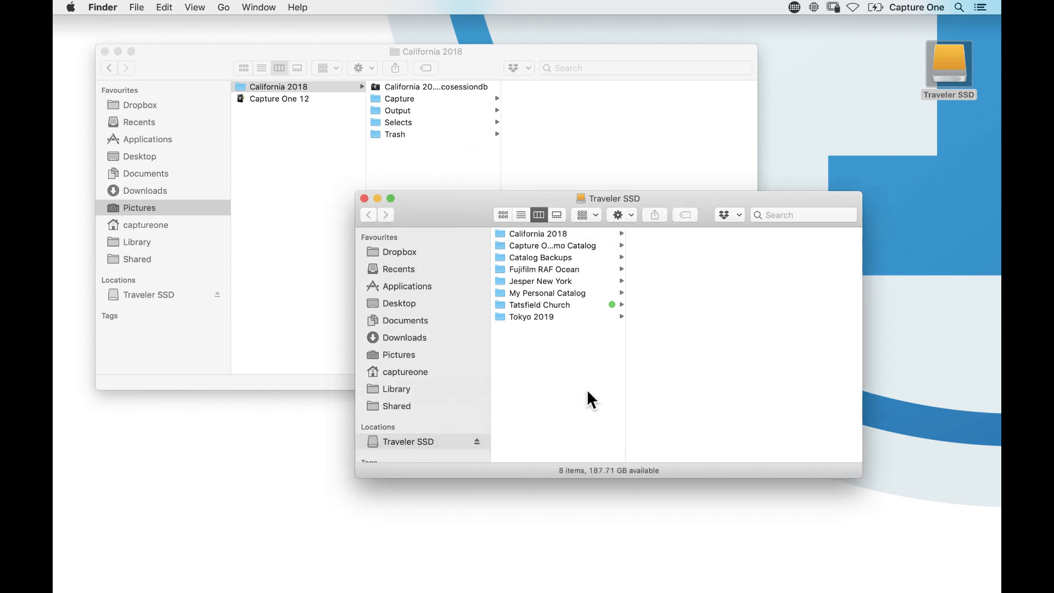
# Switch to Capture One 12 and import the session California 2018.cosessiondb from the Traveler SSD into the catalog
pyautogui.press('super+Tab')
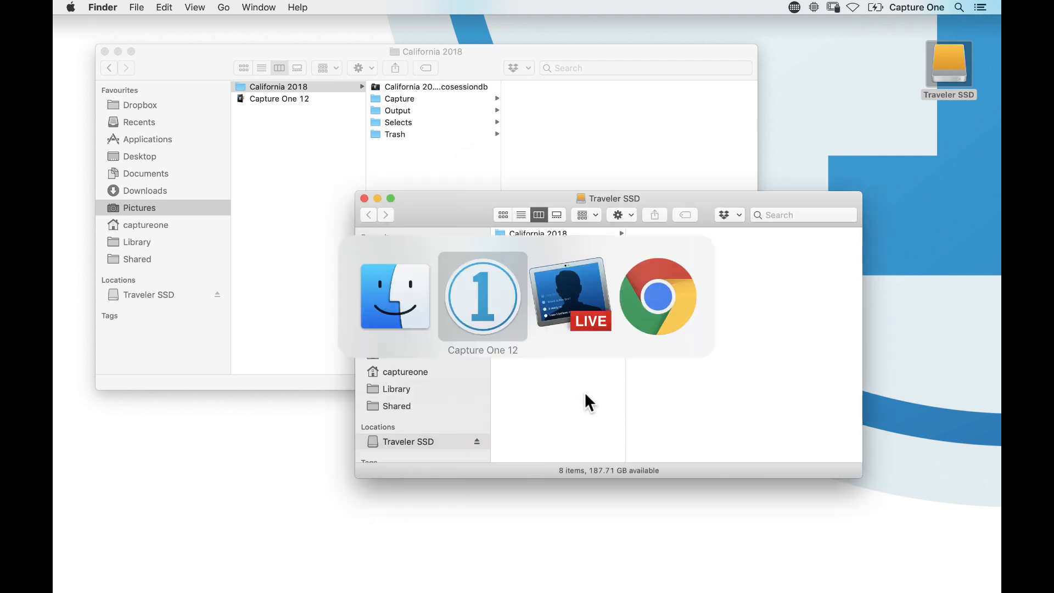
pyautogui.click(499, 308)
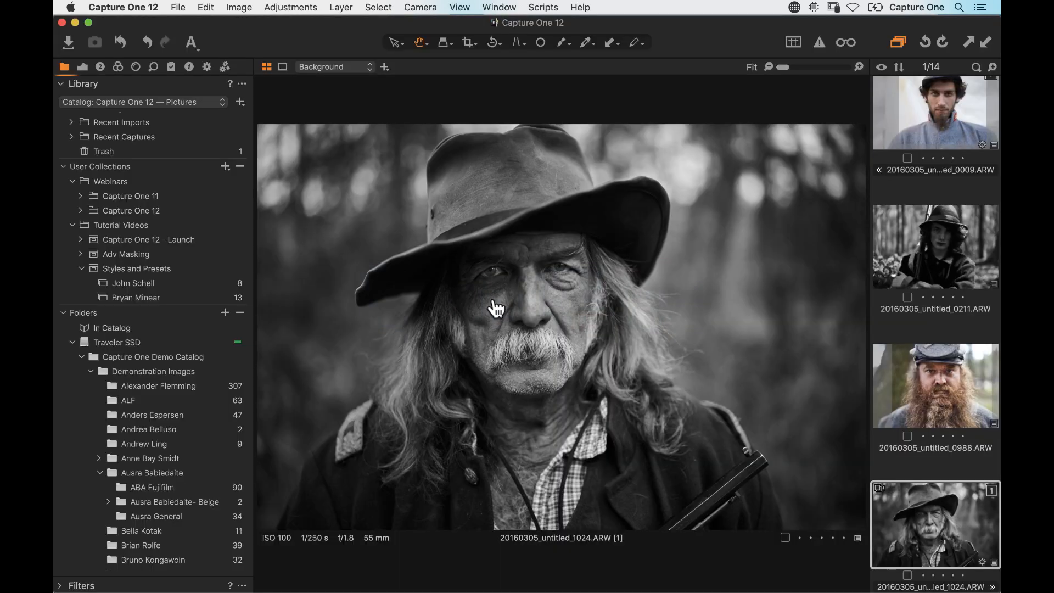
pyautogui.click(179, 7)
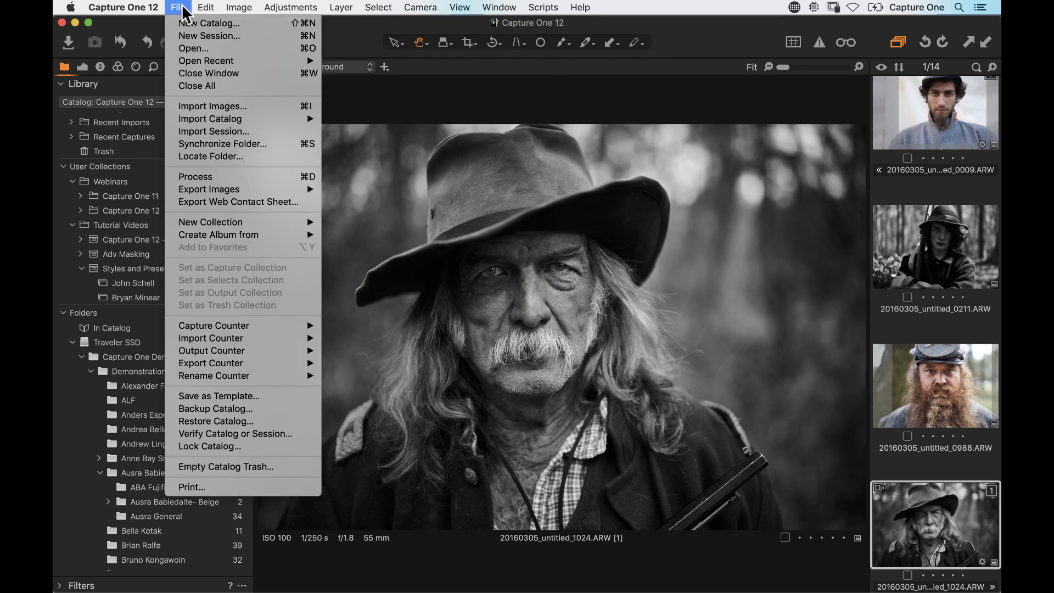
pyautogui.click(221, 132)
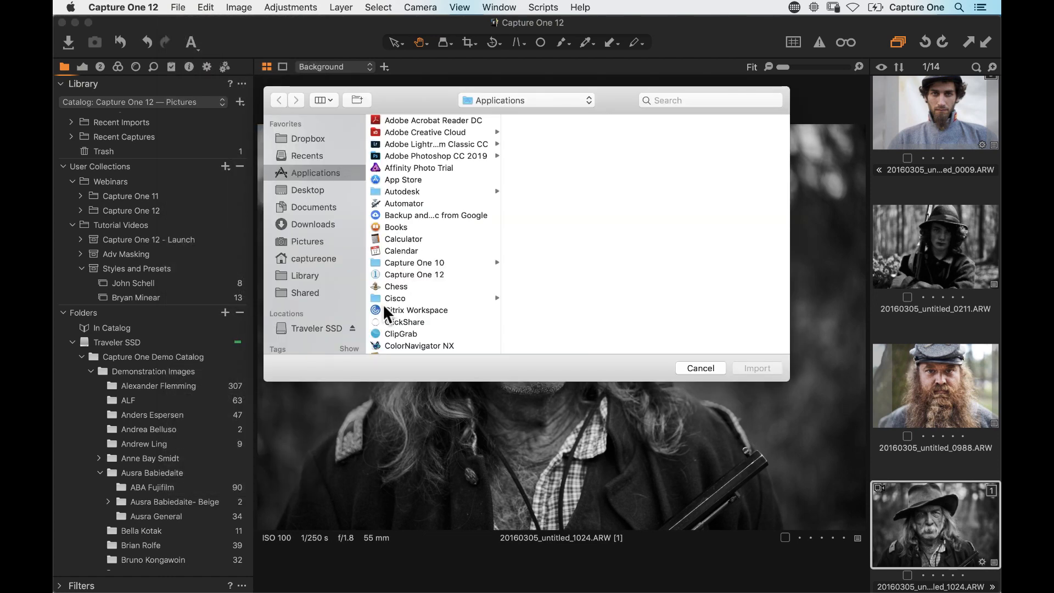
pyautogui.click(314, 328)
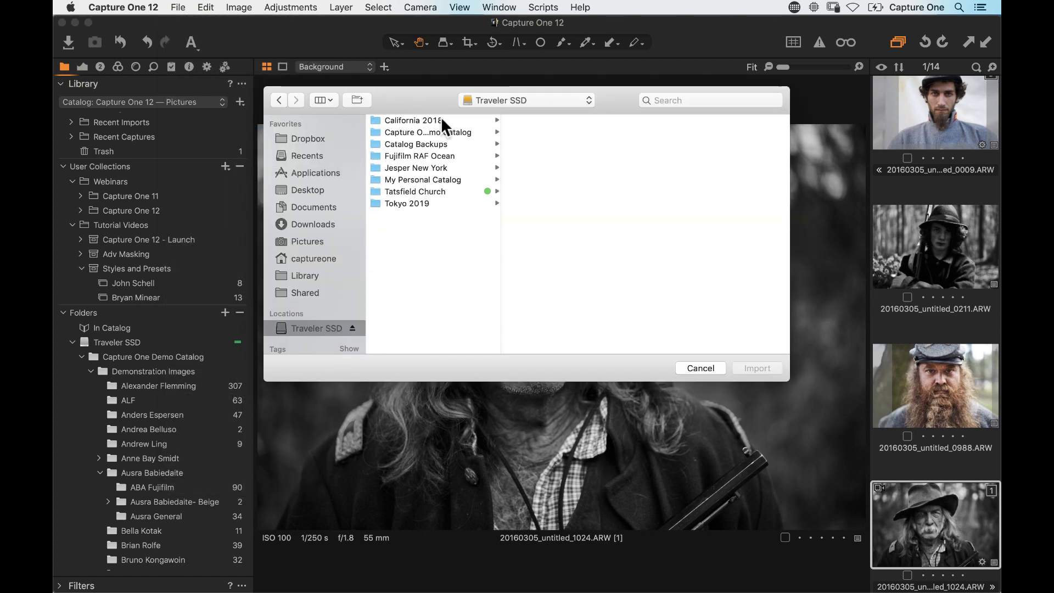
pyautogui.click(455, 118)
pyautogui.click(563, 121)
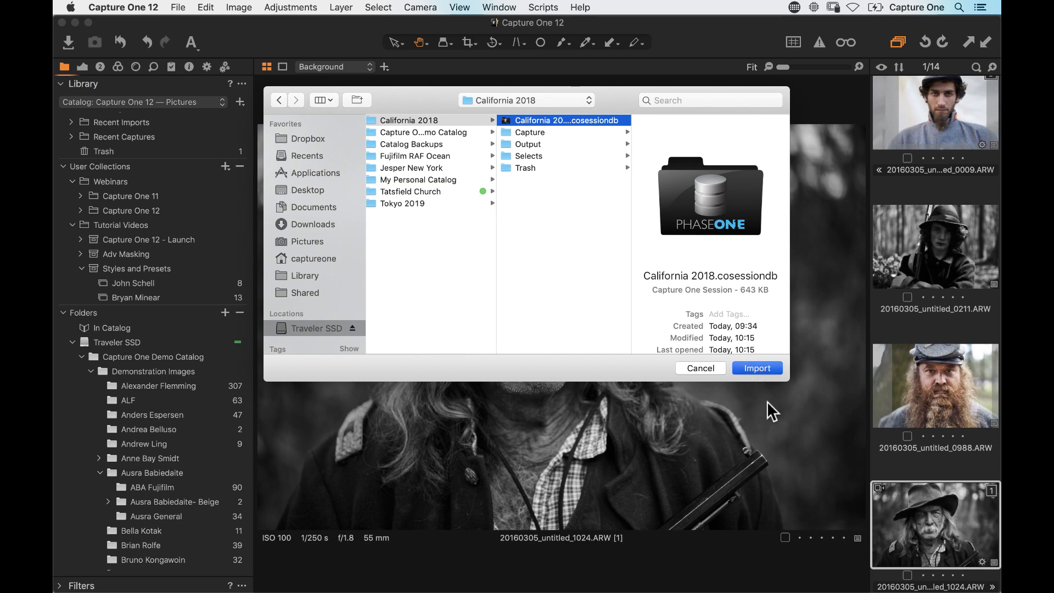
pyautogui.press('Return')
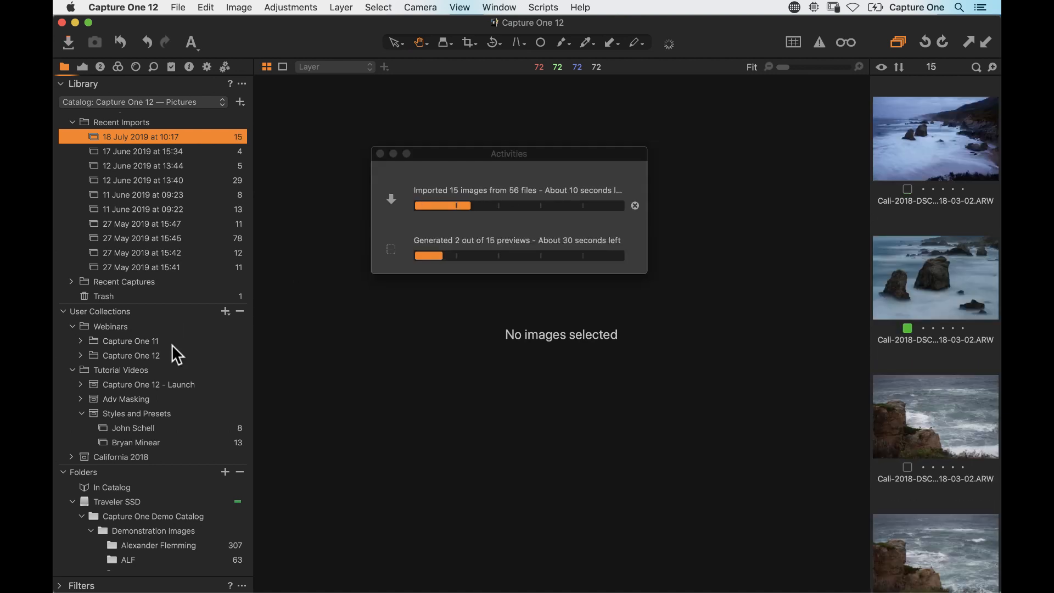
# Expand the imported California 2018 project in User Collections to show its Session Albums and Session Favorites
pyautogui.scroll(-3, 171, 353)
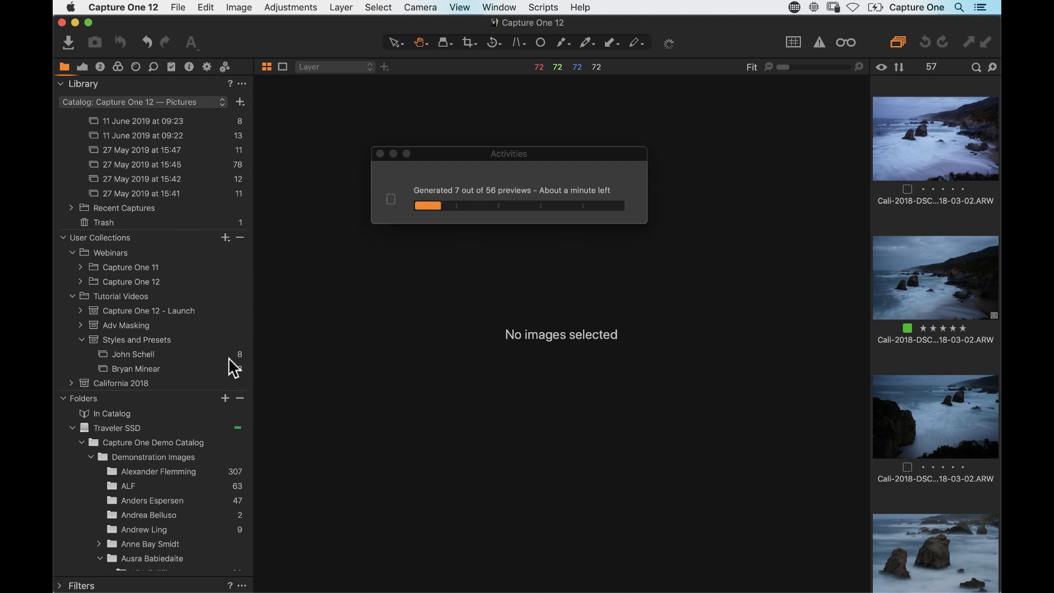
pyautogui.scroll(-5, 118, 323)
pyautogui.click(80, 340)
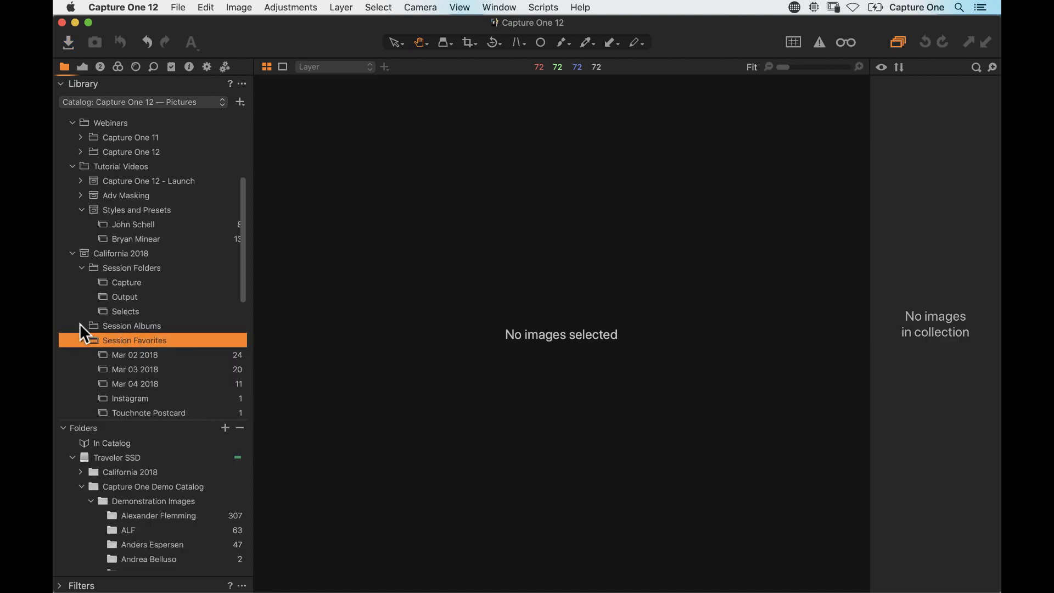
pyautogui.click(81, 325)
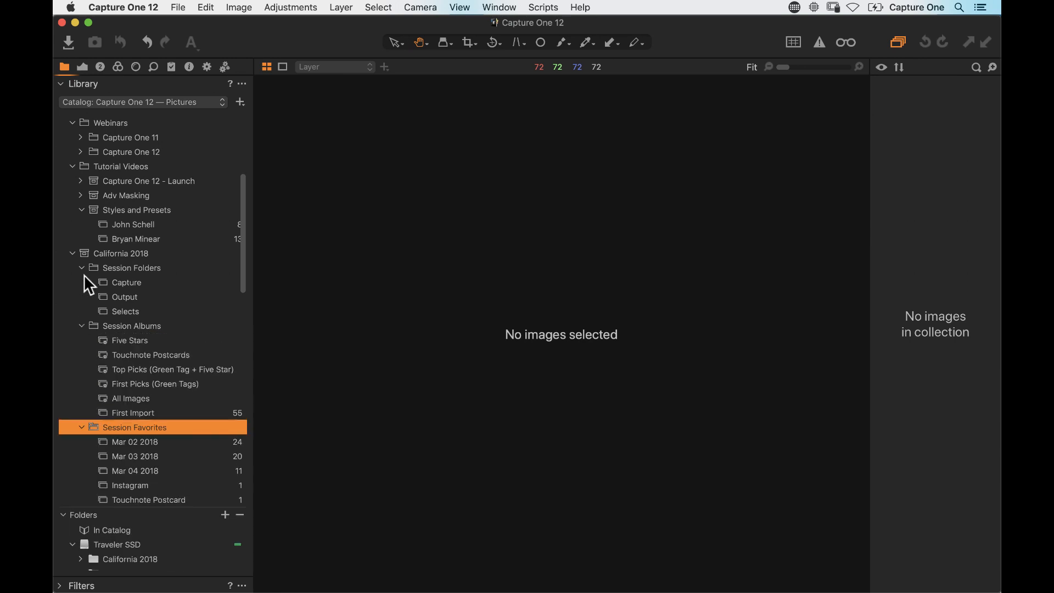
# Select the California 2018 project and browse all its images as a full thumbnail grid without the viewer
pyautogui.click(103, 253)
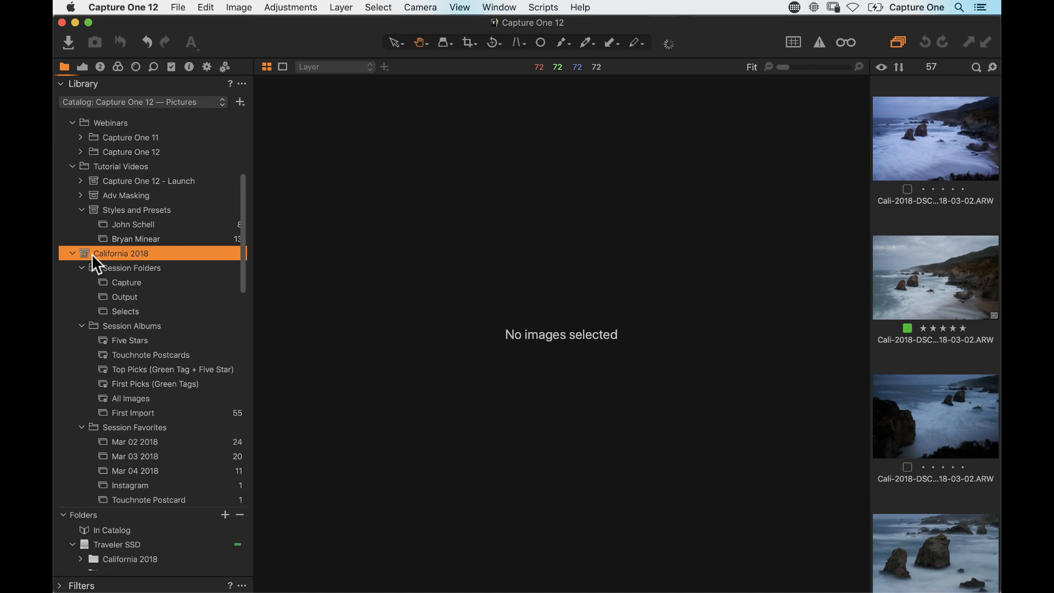
pyautogui.press('super+alt+v')
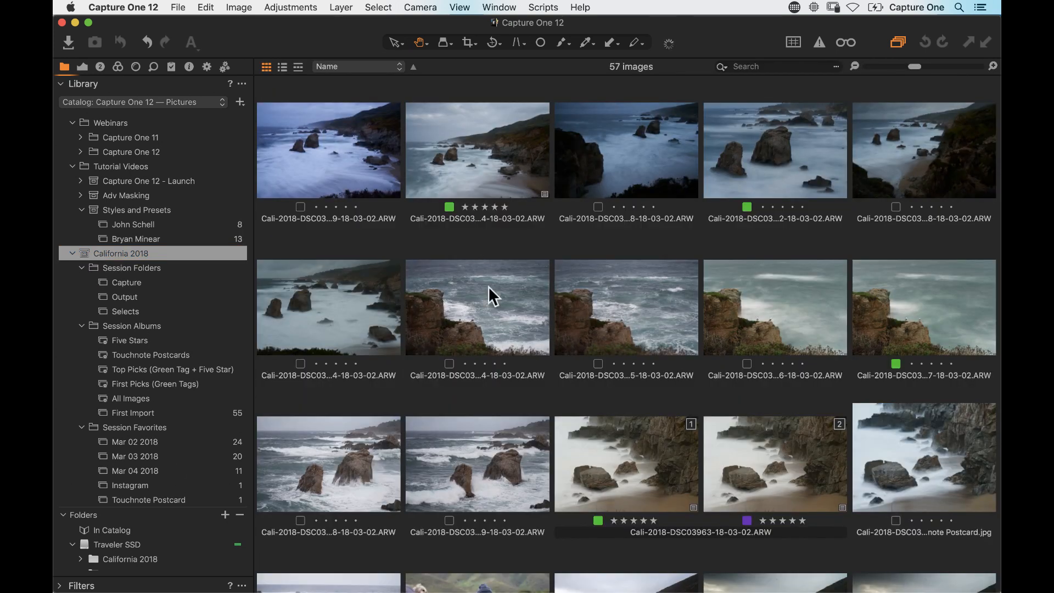
pyautogui.scroll(-15, 489, 291)
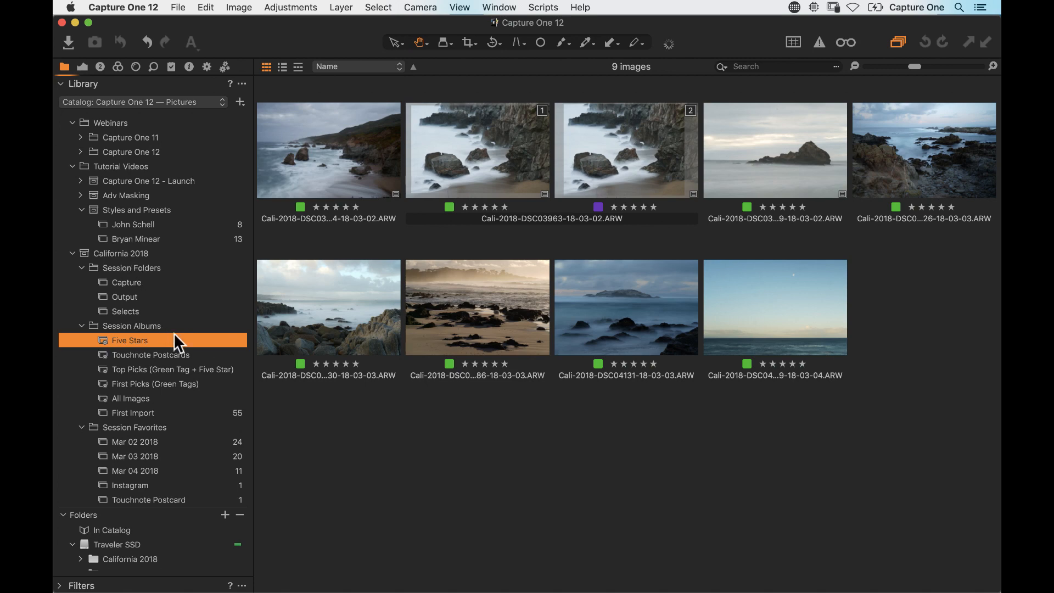
# Review the Touchnote Postcards, Top Picks (Green Tag + Five Star) and First Picks (Green Tags) session albums
pyautogui.click(173, 354)
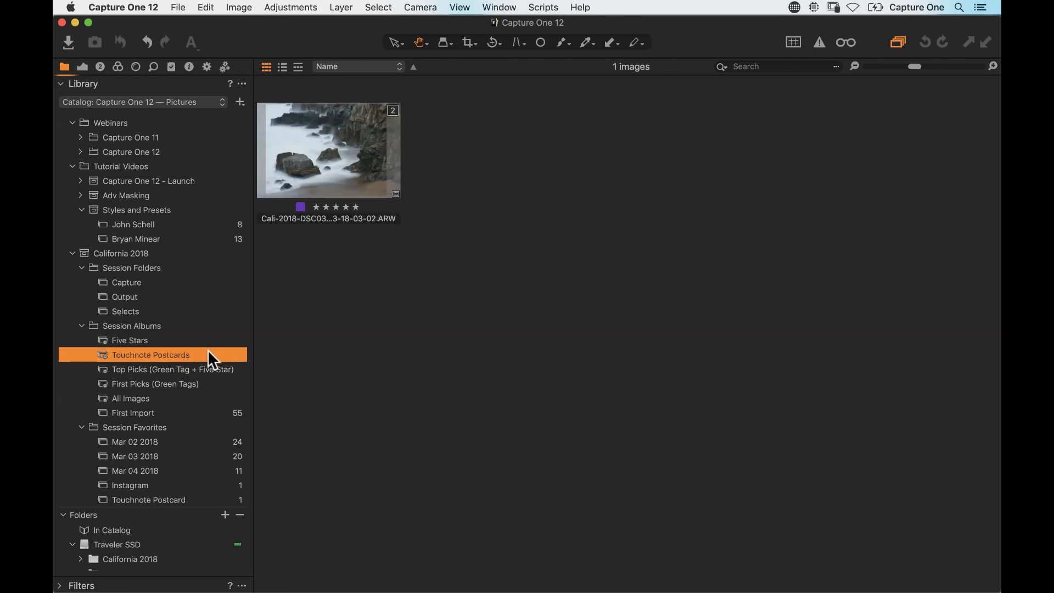
pyautogui.click(195, 371)
pyautogui.click(182, 384)
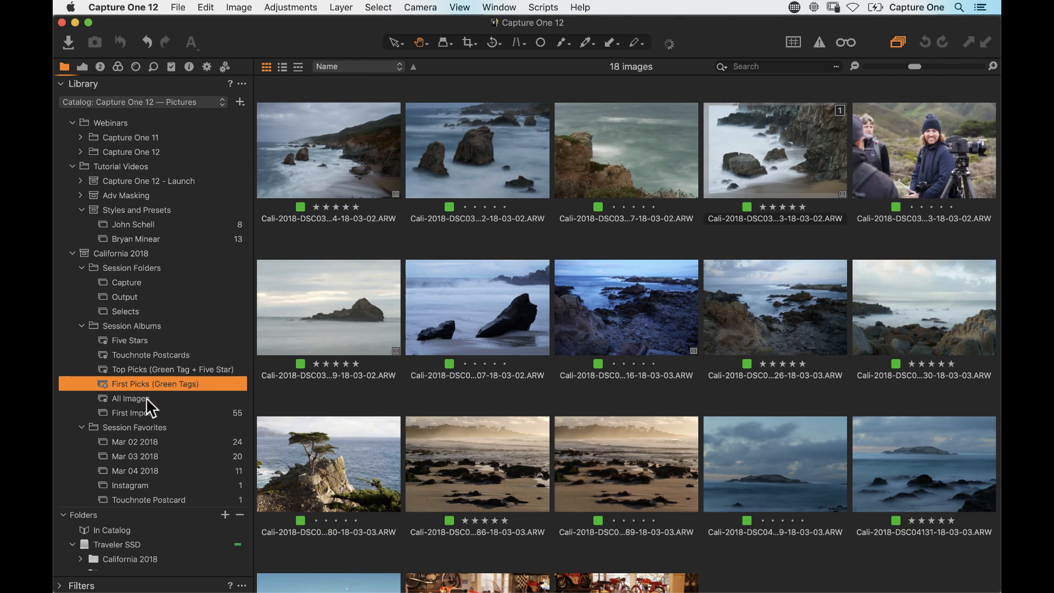
# Review the images in the Mar 02 2018, Mar 03 2018 and Mar 04 2018 session favorites
pyautogui.click(164, 442)
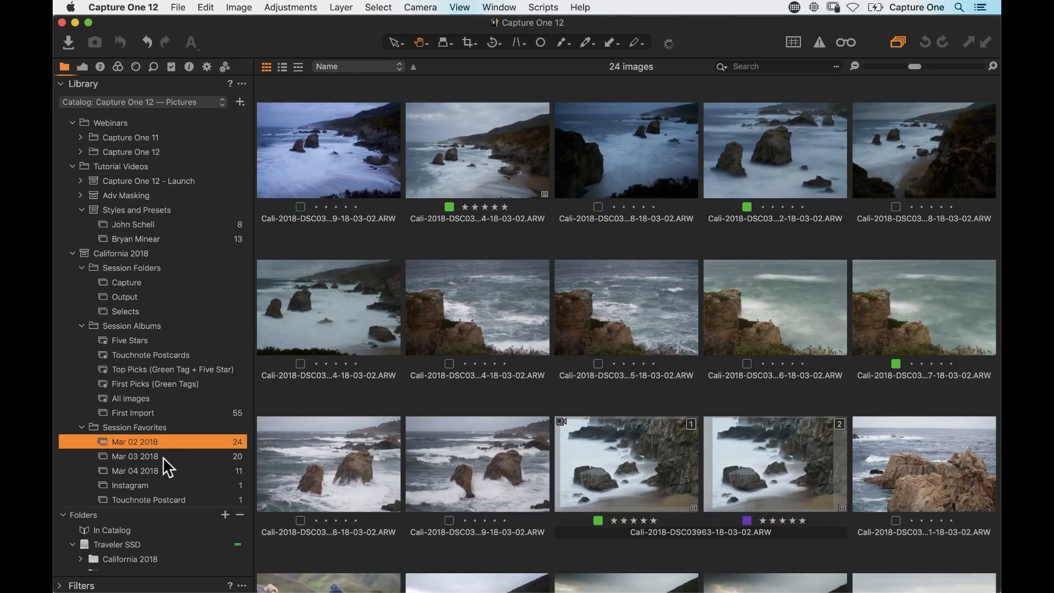
pyautogui.click(160, 456)
pyautogui.click(175, 471)
# View the exported JPEGs in the Instagram and Touchnote Postcard session favorites at viewer size
pyautogui.click(168, 486)
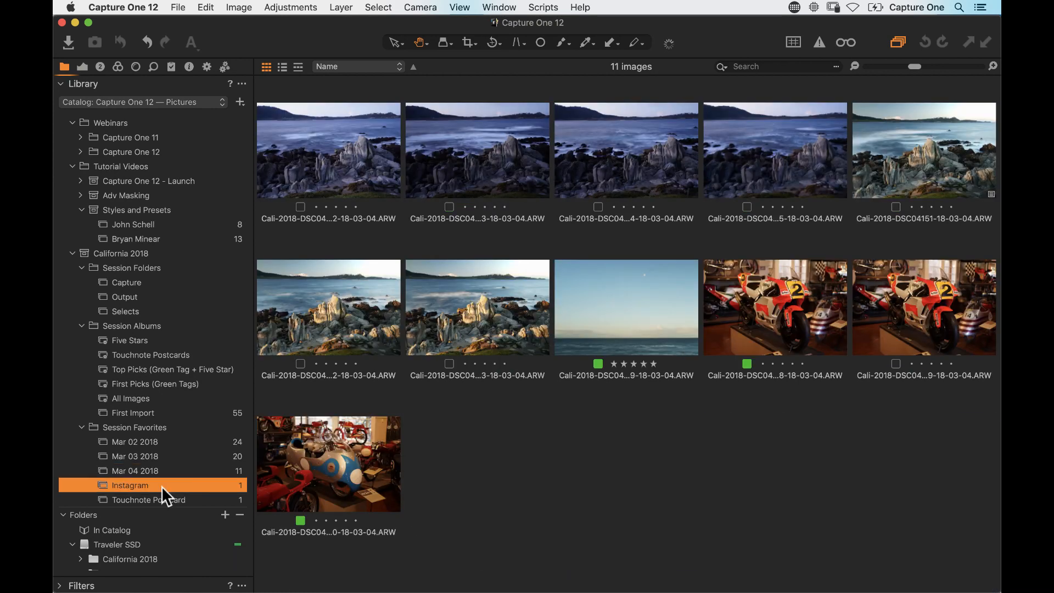
pyautogui.click(321, 213)
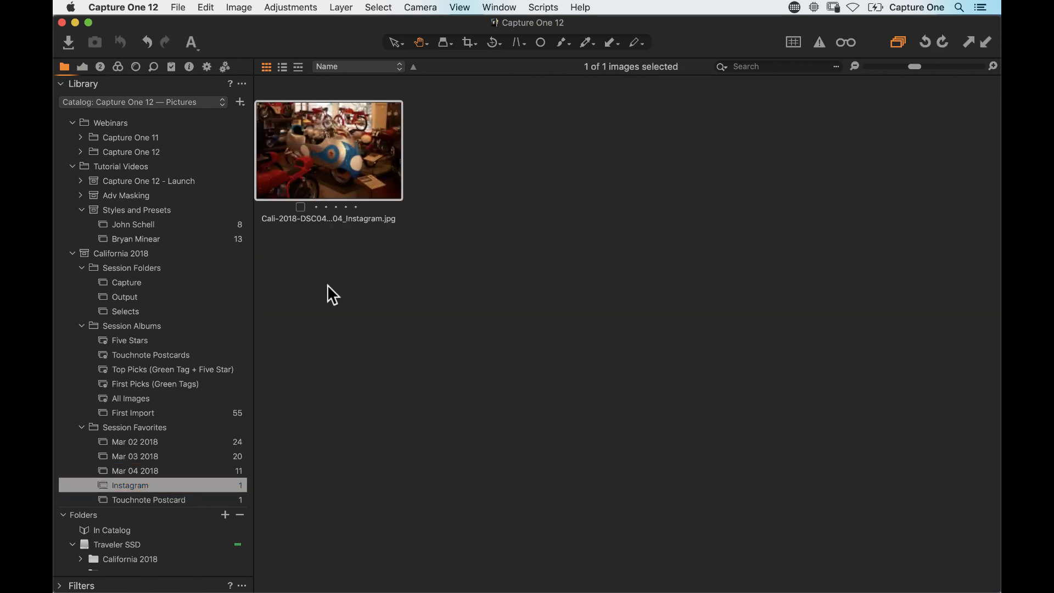
pyautogui.click(339, 174)
pyautogui.doubleClick(340, 176)
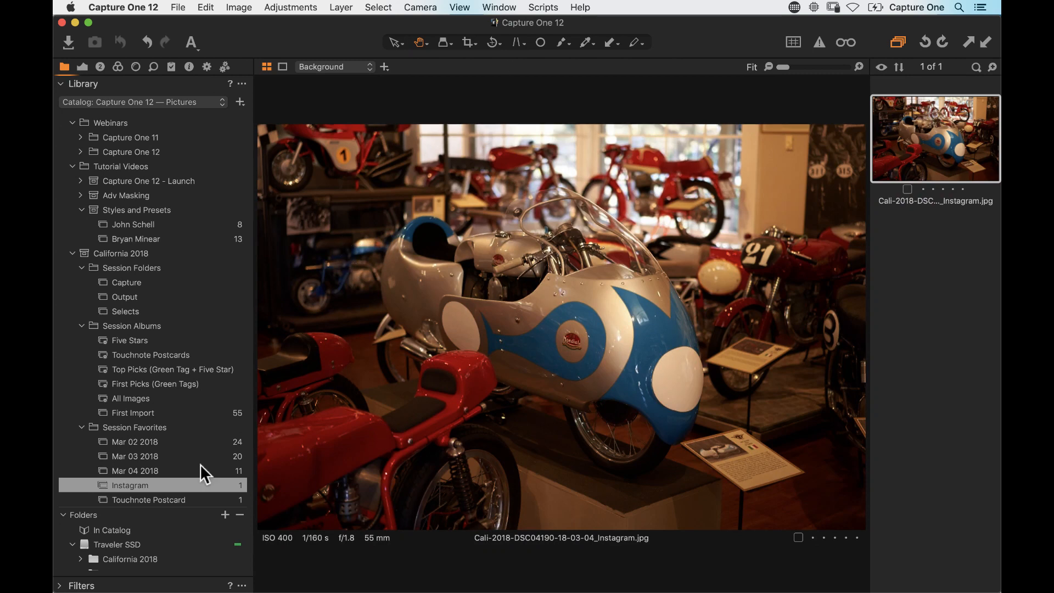
pyautogui.click(159, 501)
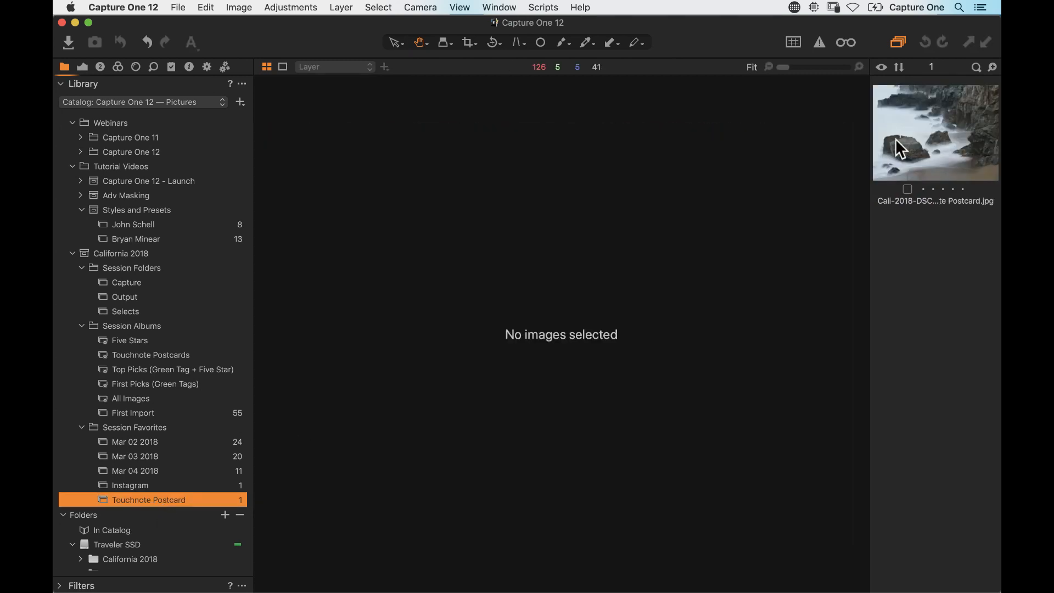
pyautogui.click(890, 160)
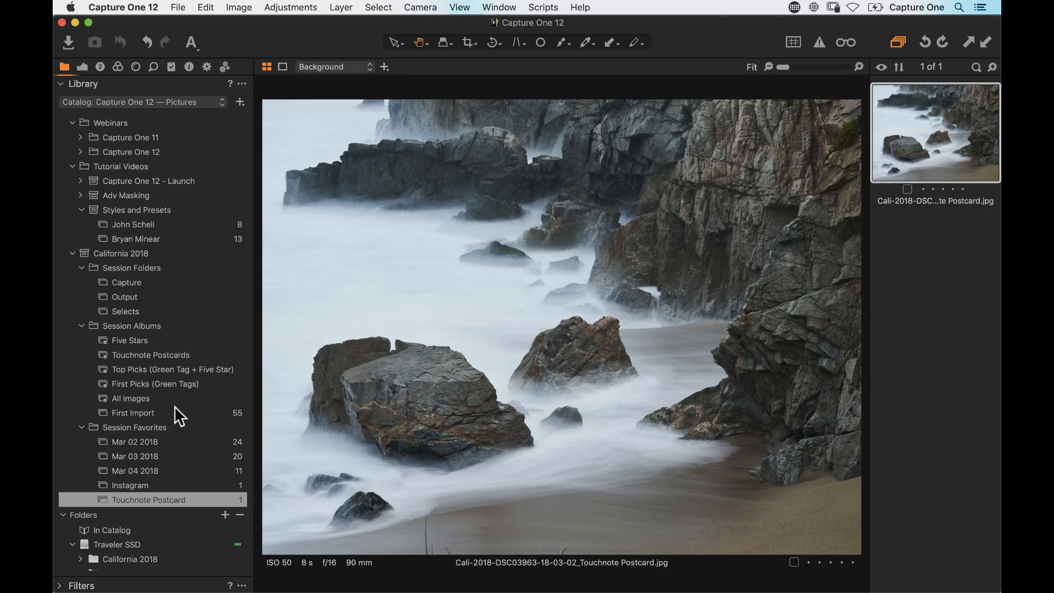
# Hide Capture One and move the original California 2018 folder in Pictures to the Trash
pyautogui.press('super+h')
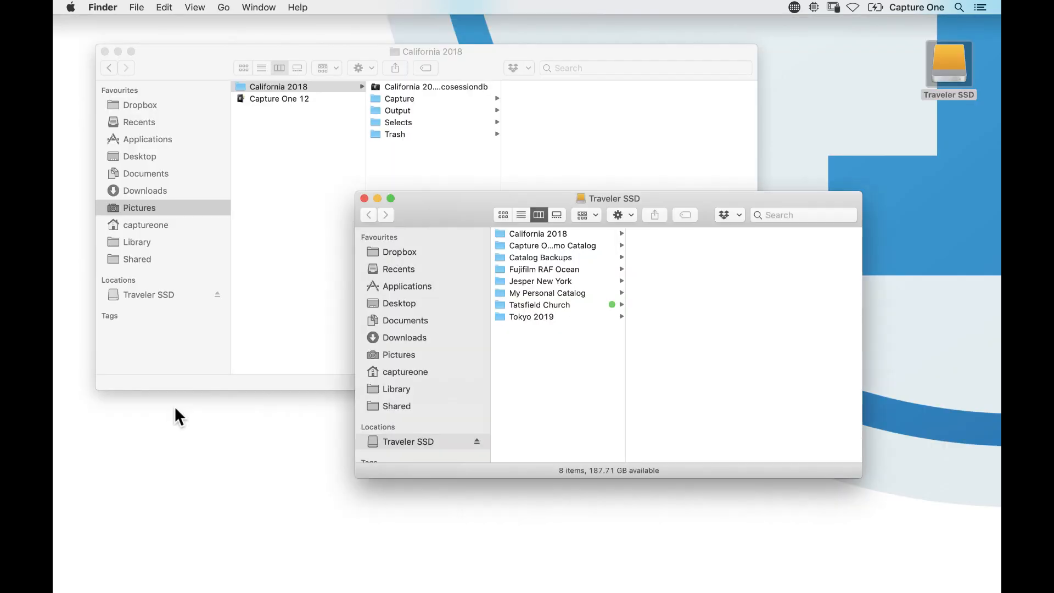
pyautogui.click(344, 134)
pyautogui.keyDown('super'); pyautogui.click(249, 90); pyautogui.keyUp('super')
pyautogui.click(247, 89)
pyautogui.press('super+BackSpace')
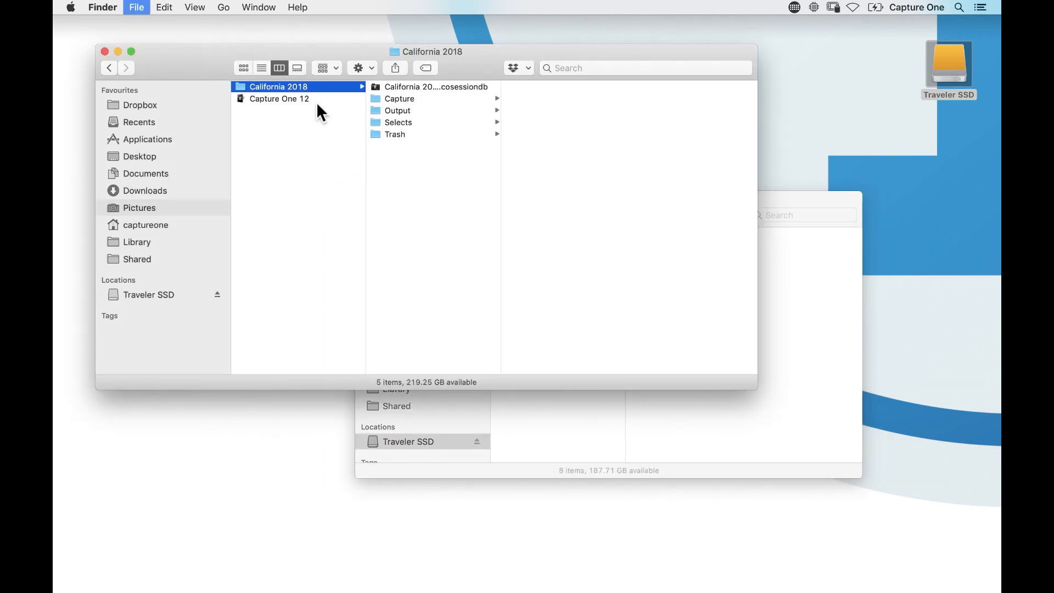
# Open the California 2018 session from its cosessiondb file in the copied folder on the Traveler SSD
pyautogui.click(594, 414)
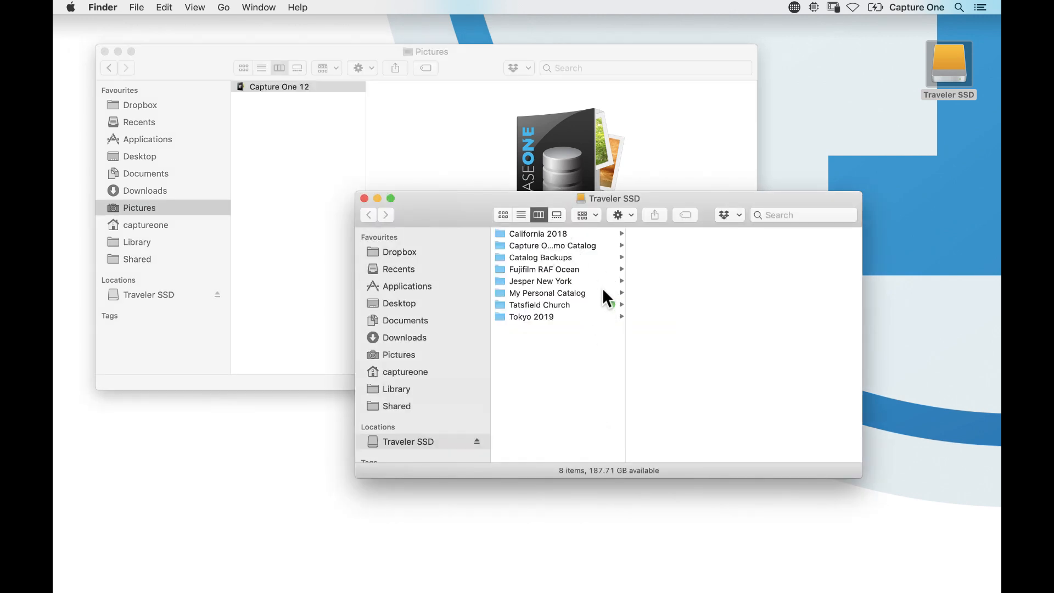
pyautogui.click(554, 233)
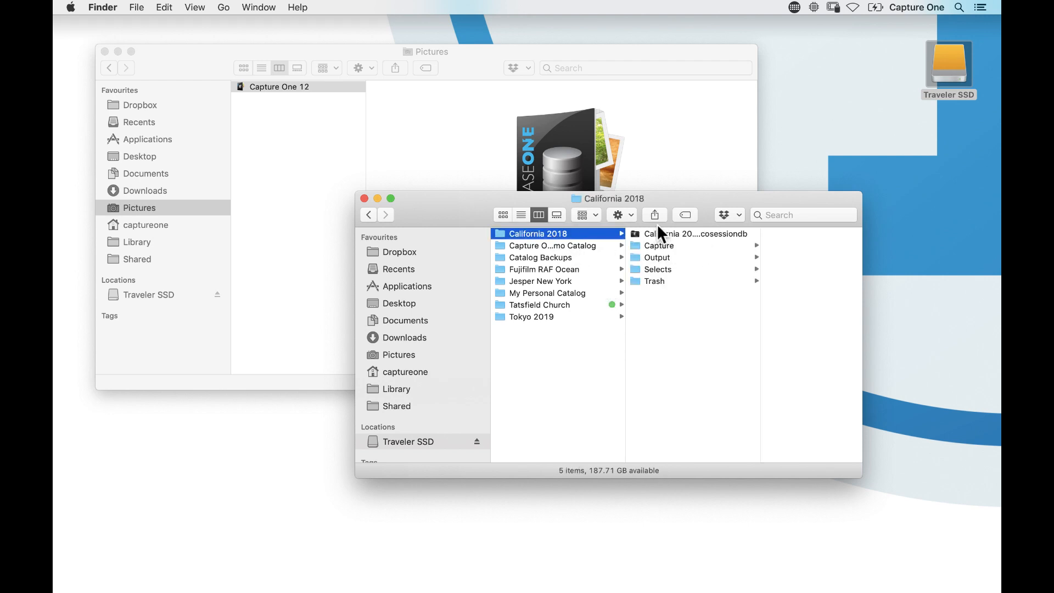
pyautogui.doubleClick(687, 234)
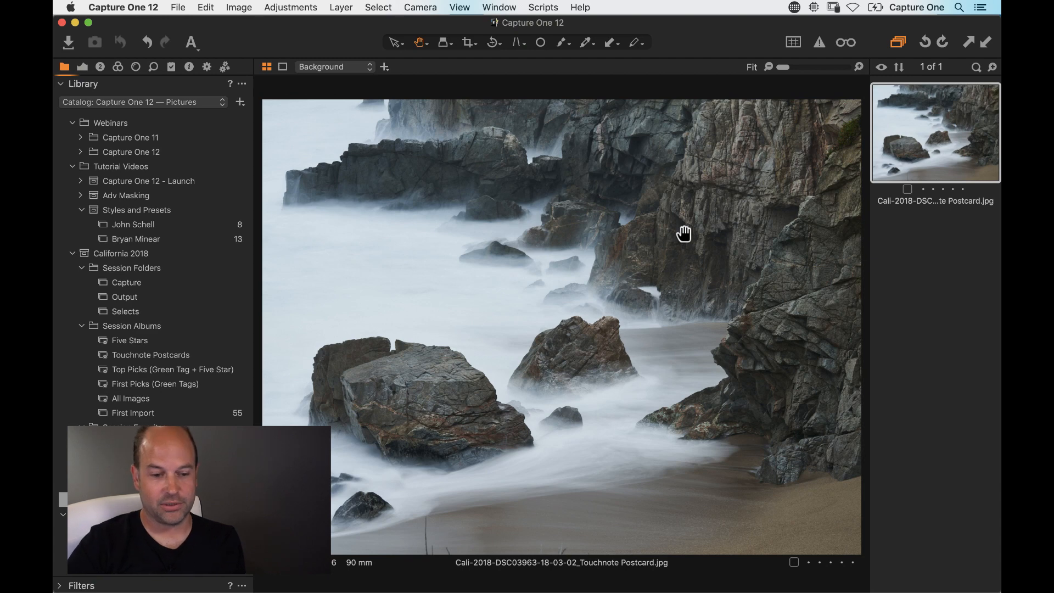
# Switch to Finder to view the copied California 2018 folder on the Traveler SSD, and return to Capture One
pyautogui.press('super+Tab')
pyautogui.press('super+Tab')
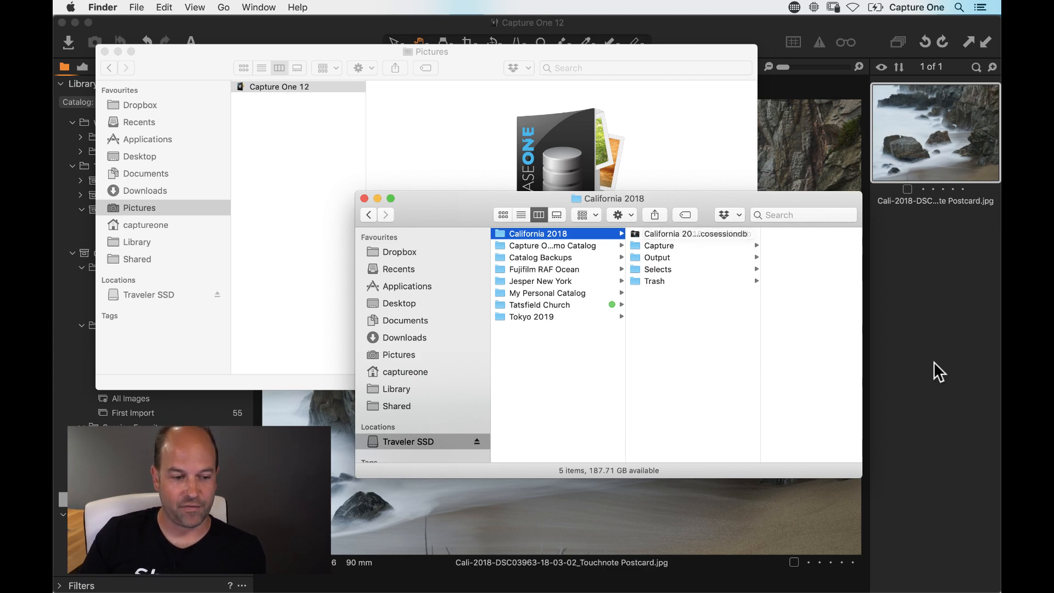
pyautogui.click(918, 356)
pyautogui.click(918, 357)
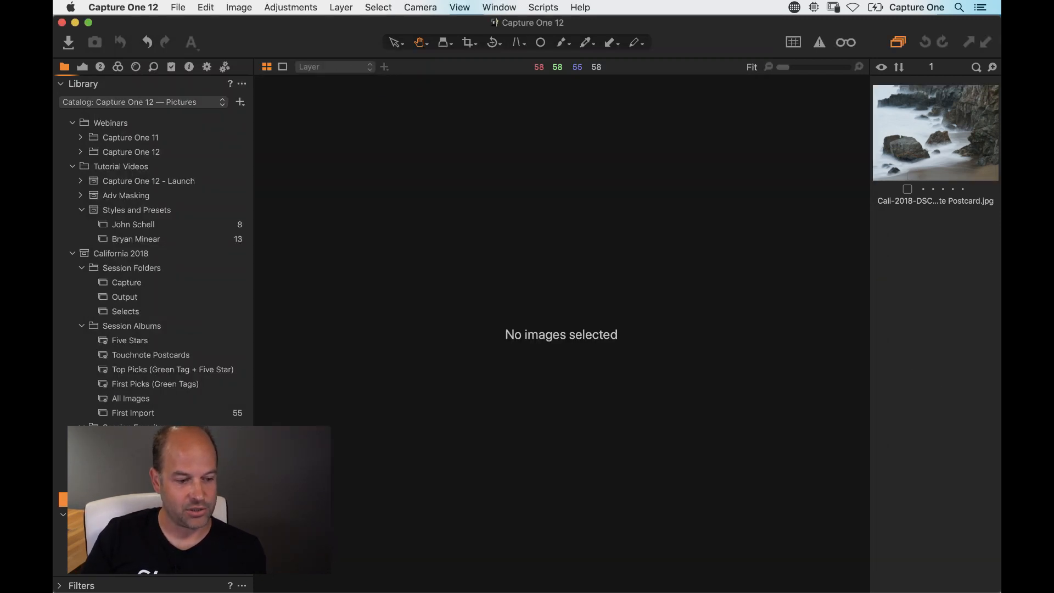
# Set the first image in the Mar 02 2018 session favorite to a white balance of 8306 Kelvin and an exposure of 0.87
pyautogui.click(132, 439)
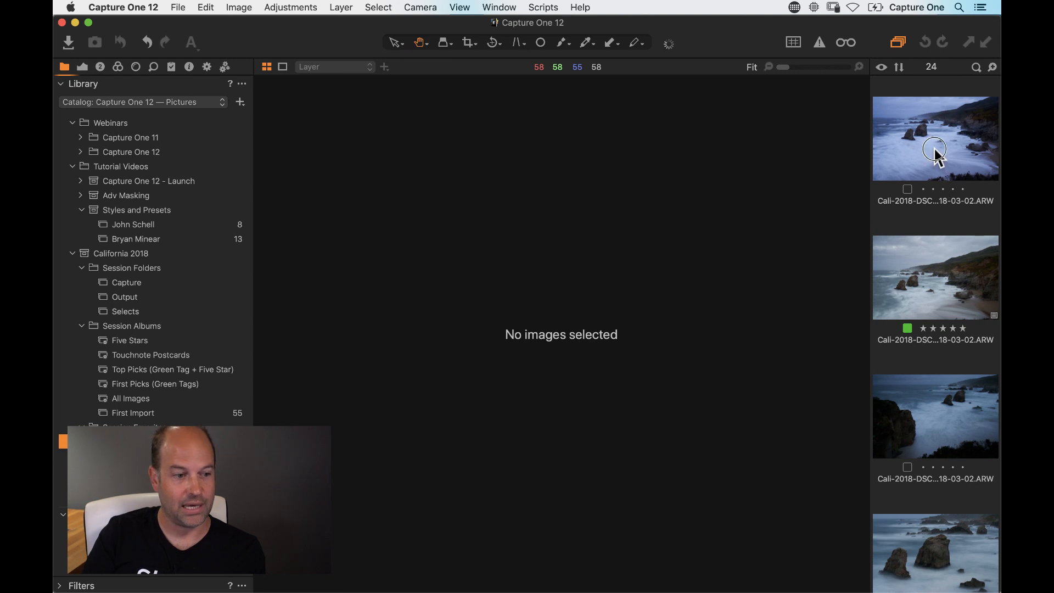
pyautogui.click(932, 175)
pyautogui.click(82, 67)
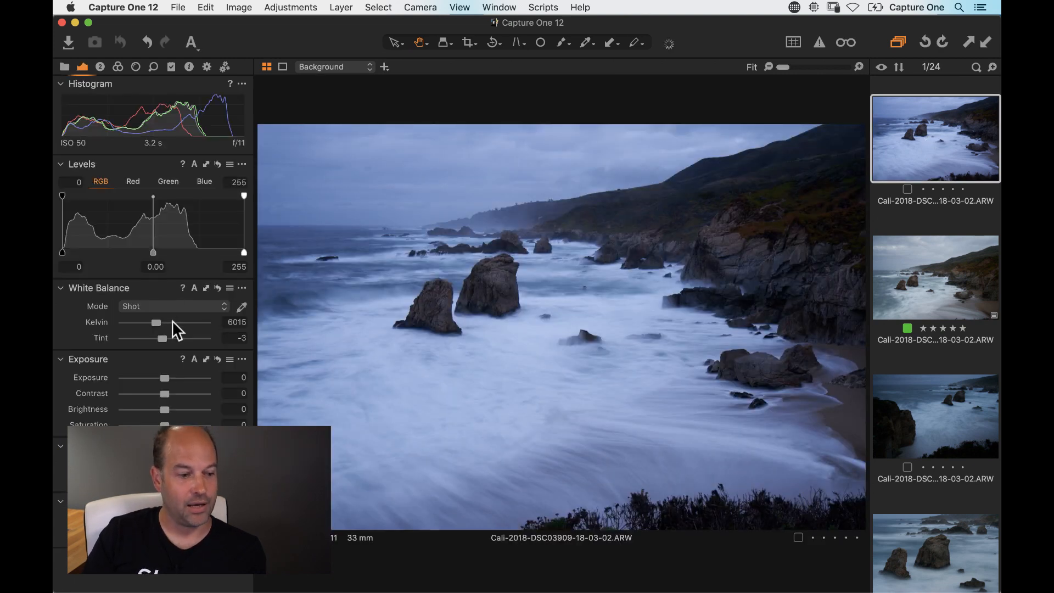
pyautogui.moveTo(158, 324); pyautogui.dragTo(172, 324)
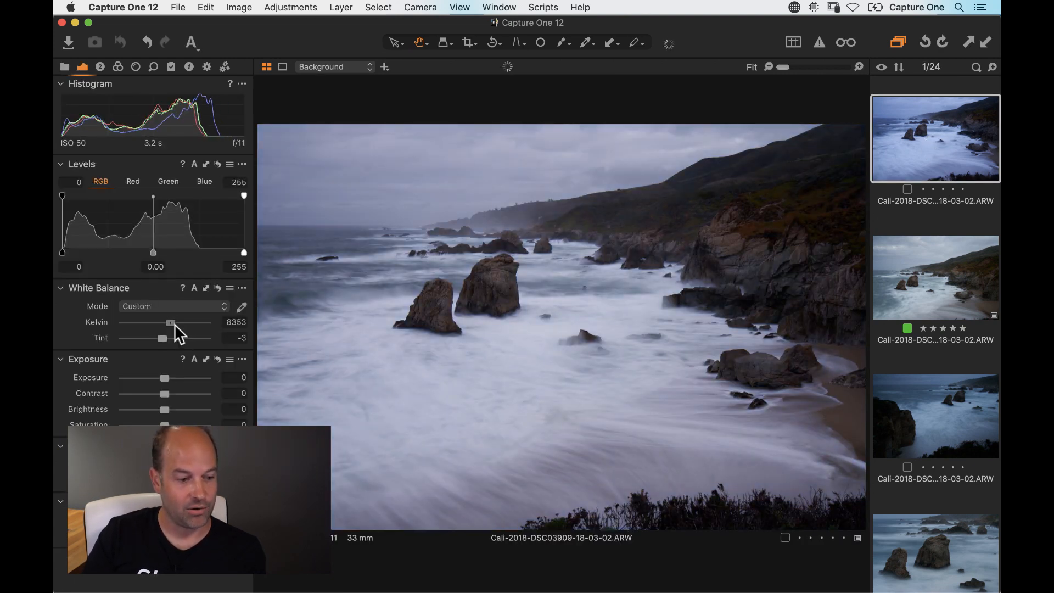
pyautogui.moveTo(165, 377); pyautogui.dragTo(177, 377)
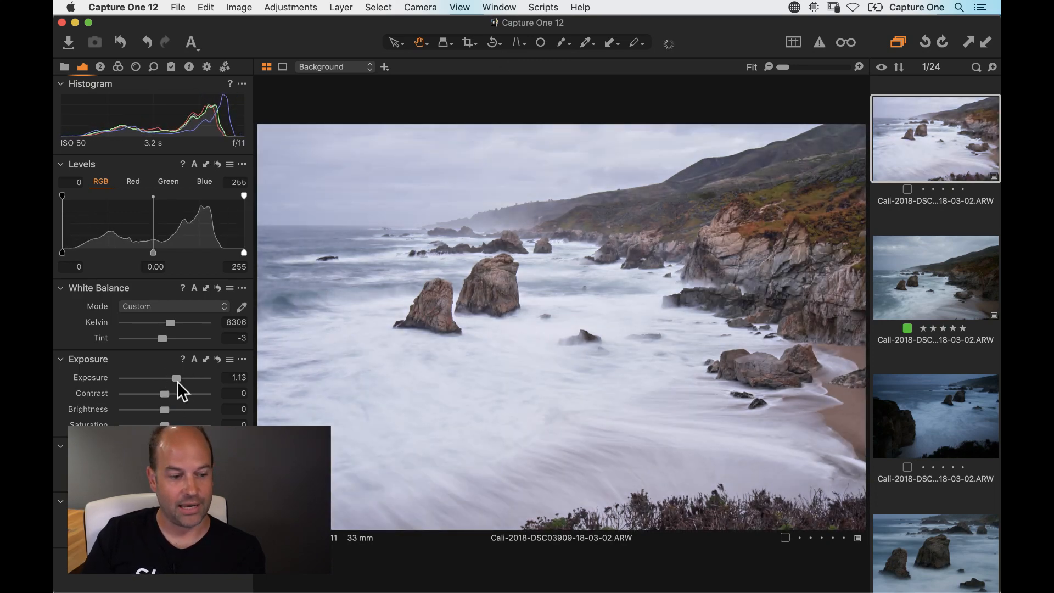
pyautogui.moveTo(177, 378); pyautogui.dragTo(174, 377)
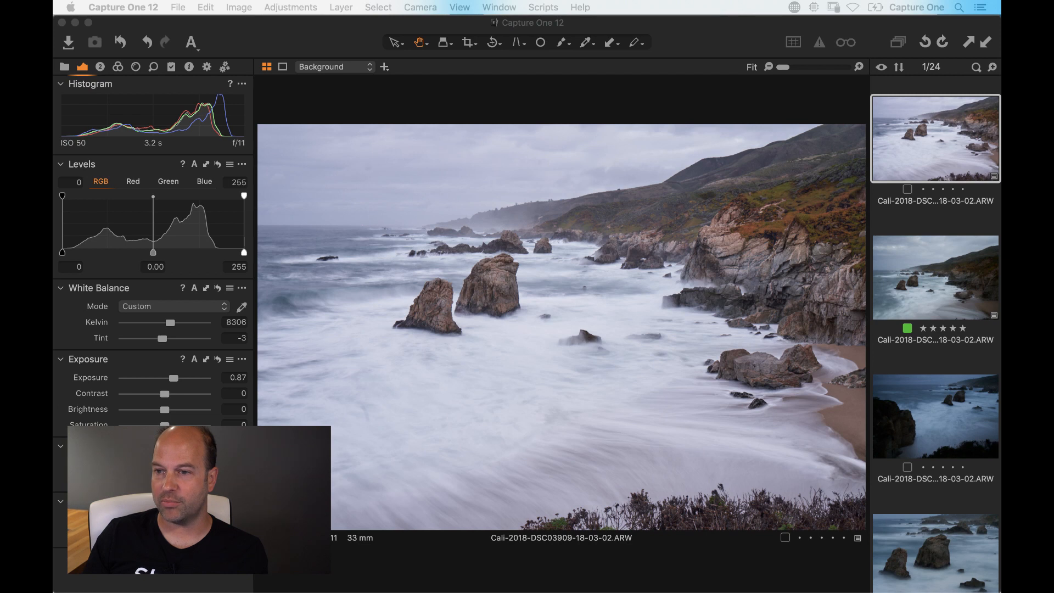
# Expand the Keywords tool for the selected image and examine its preset options
pyautogui.click(201, 76)
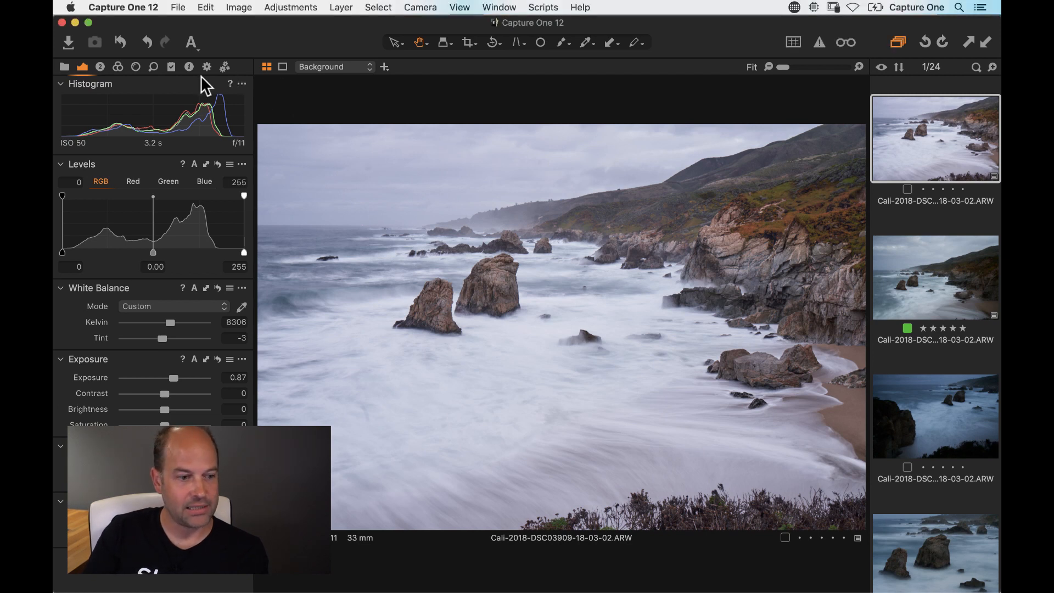
pyautogui.click(189, 67)
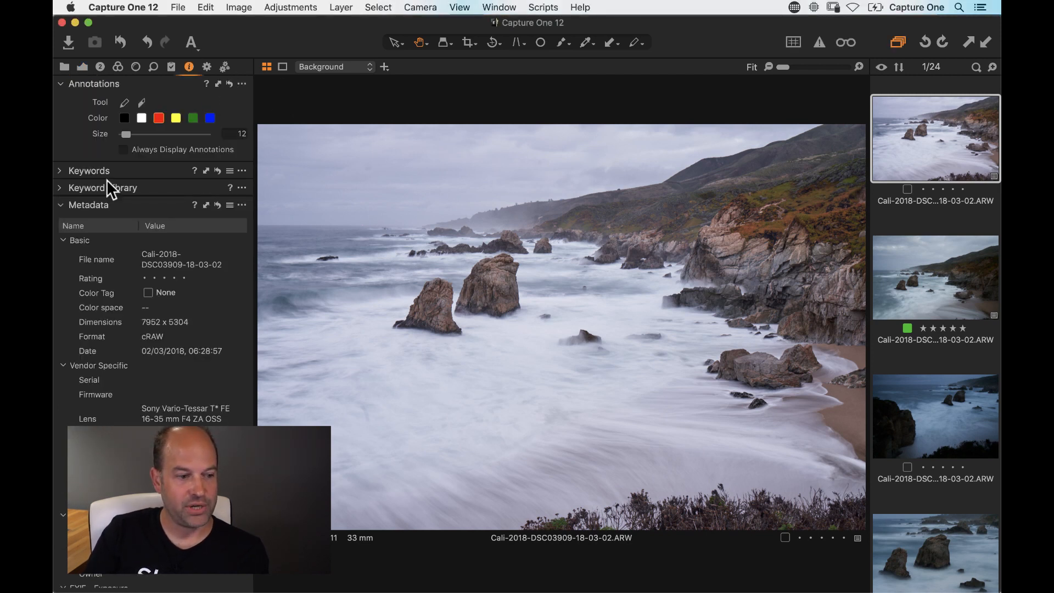
pyautogui.click(64, 172)
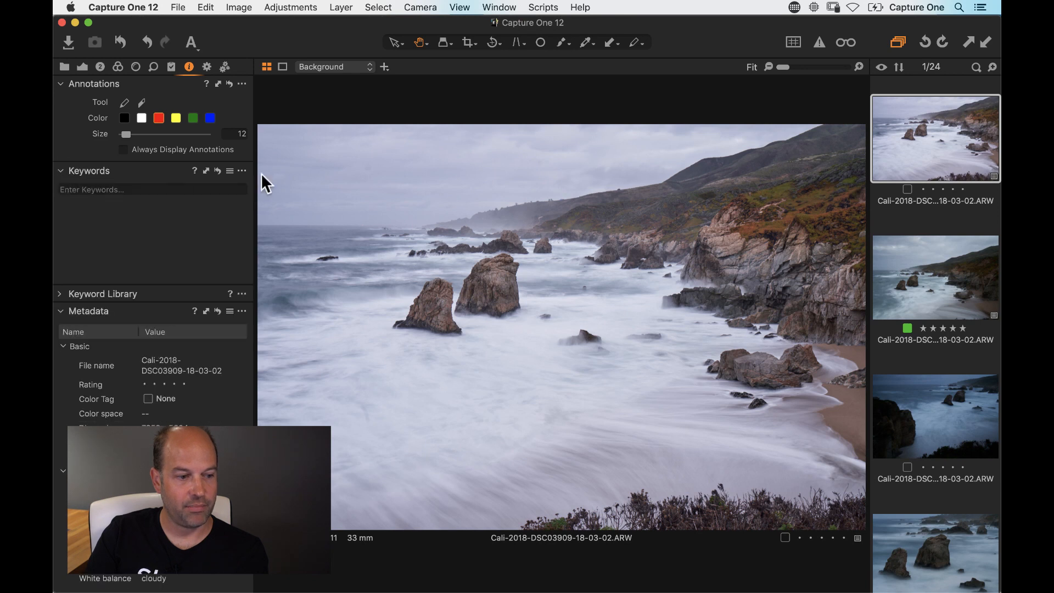
pyautogui.click(229, 172)
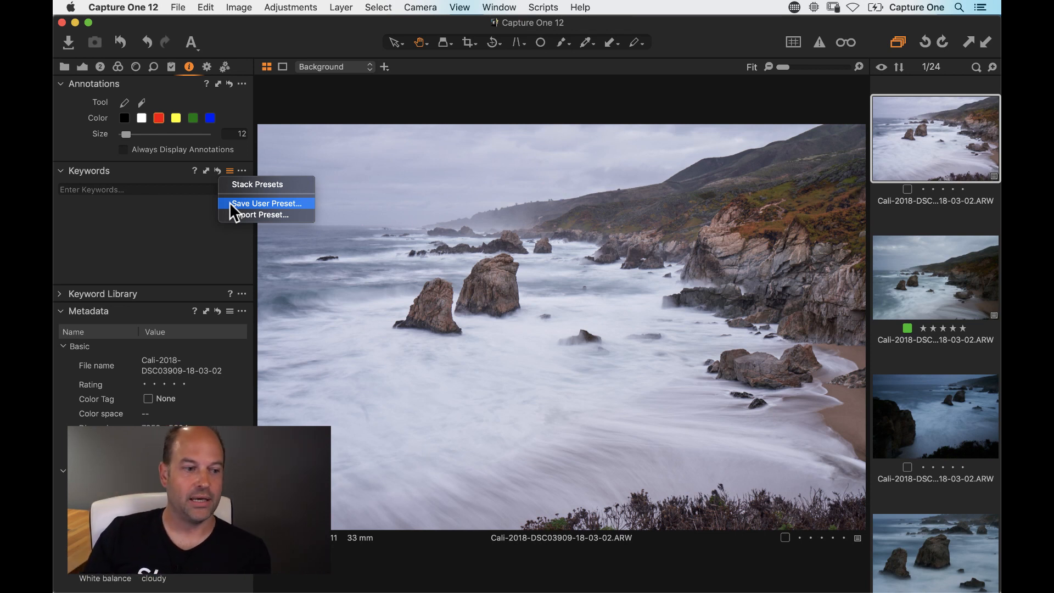
pyautogui.click(72, 49)
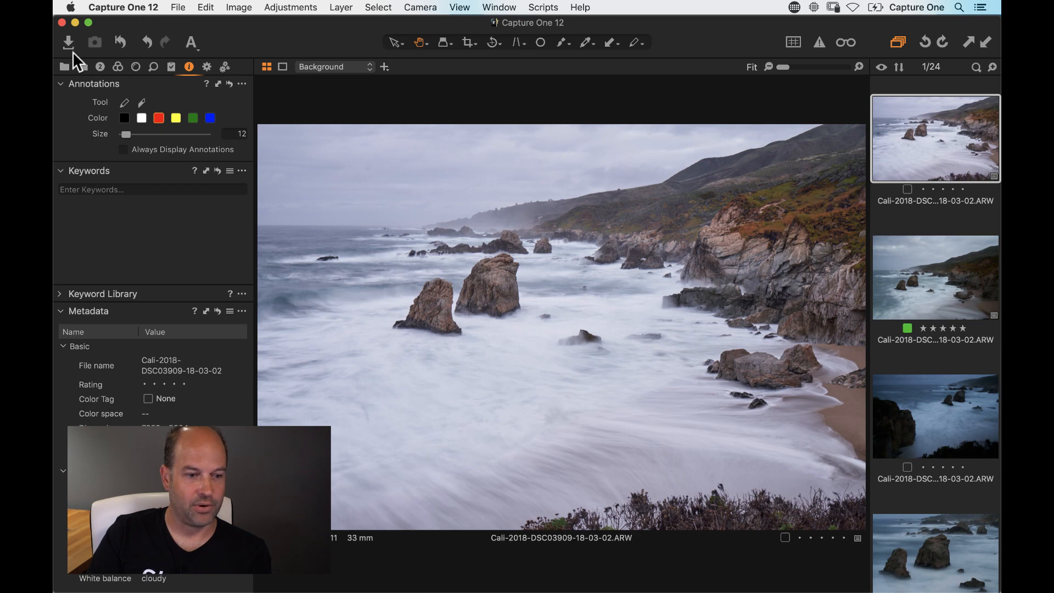
# Examine the user presets available as adjustments when importing images, and cancel the import
pyautogui.click(73, 52)
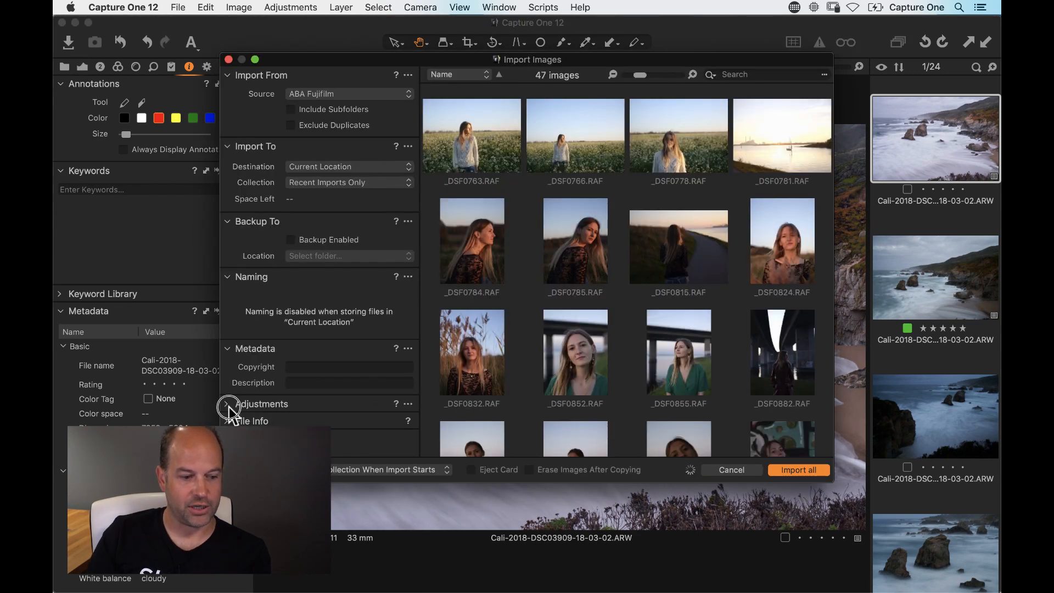
pyautogui.click(228, 408)
pyautogui.click(343, 384)
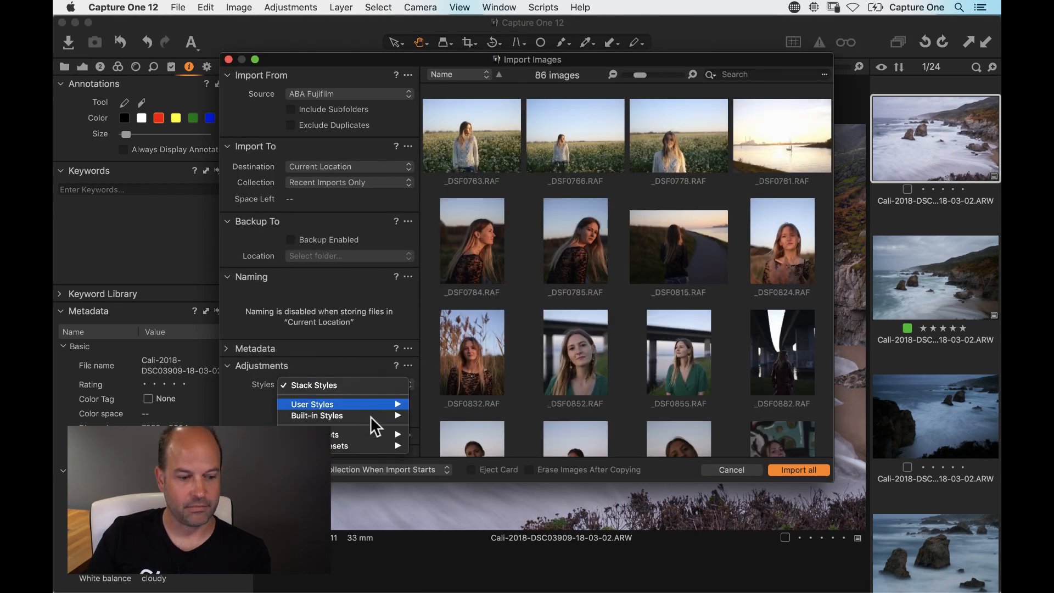
pyautogui.moveTo(379, 435)
pyautogui.moveTo(497, 446)
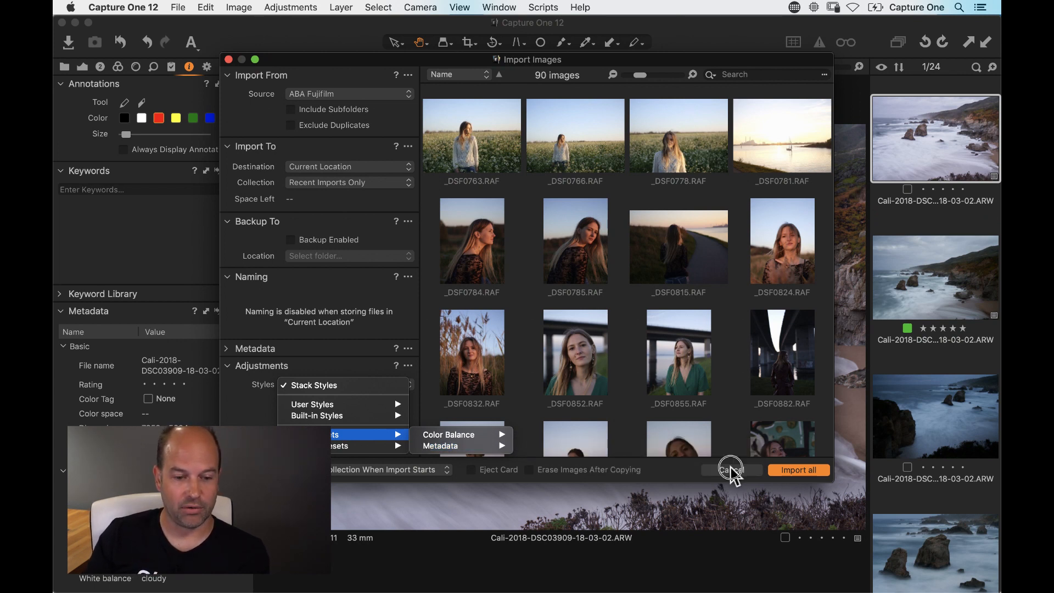
pyautogui.click(738, 479)
pyautogui.click(737, 472)
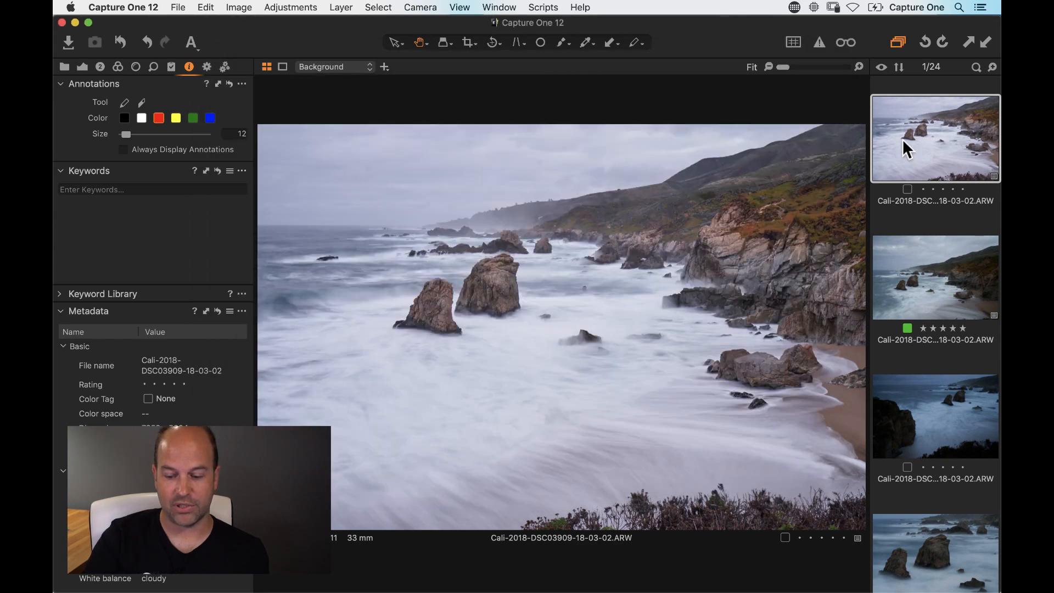
# View the keywords of all images in the collection together, and of the second image, Cali-2018-DSC03914-18-03-02.ARW, alone
pyautogui.press('super+a')
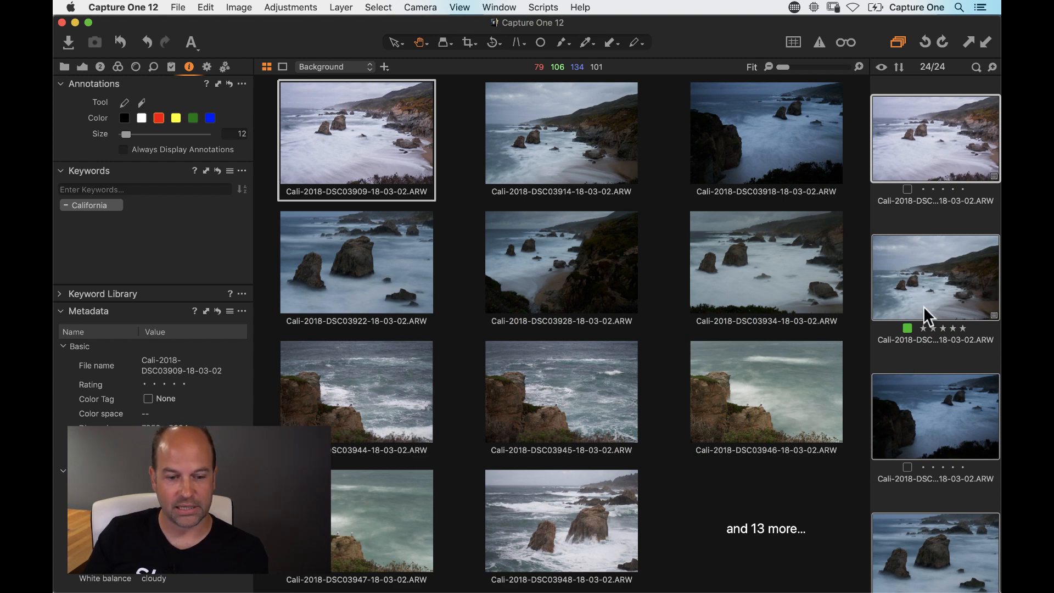
pyautogui.press('super+d')
pyautogui.click(909, 295)
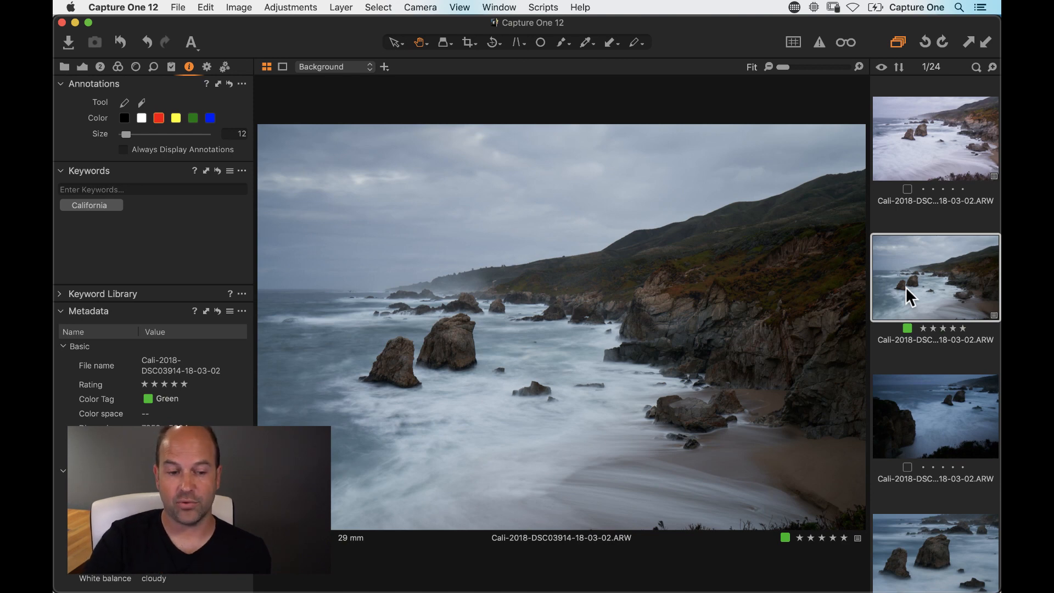
# Switch to Finder, move the California 2018 window aside, close the Pictures window and return to Capture One
pyautogui.press('super+Tab')
pyautogui.press('super+Tab')
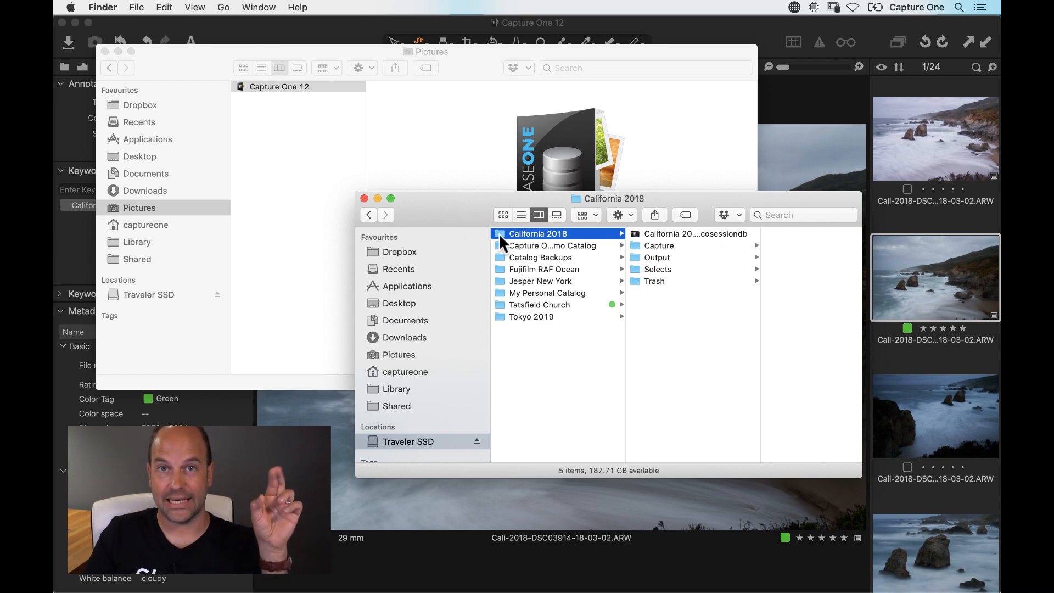
pyautogui.moveTo(473, 214); pyautogui.dragTo(519, 81)
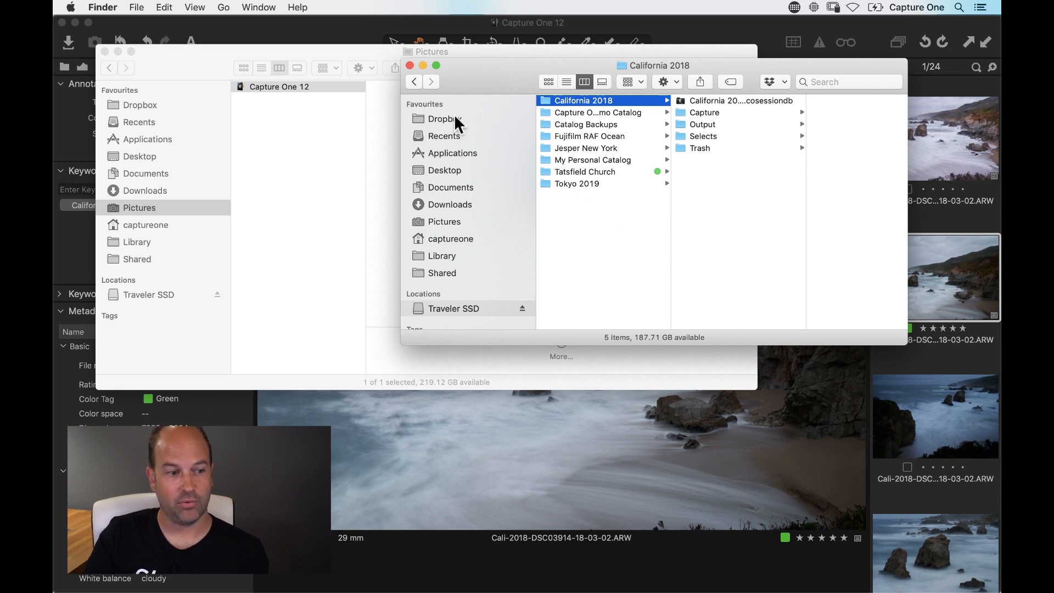
pyautogui.click(104, 51)
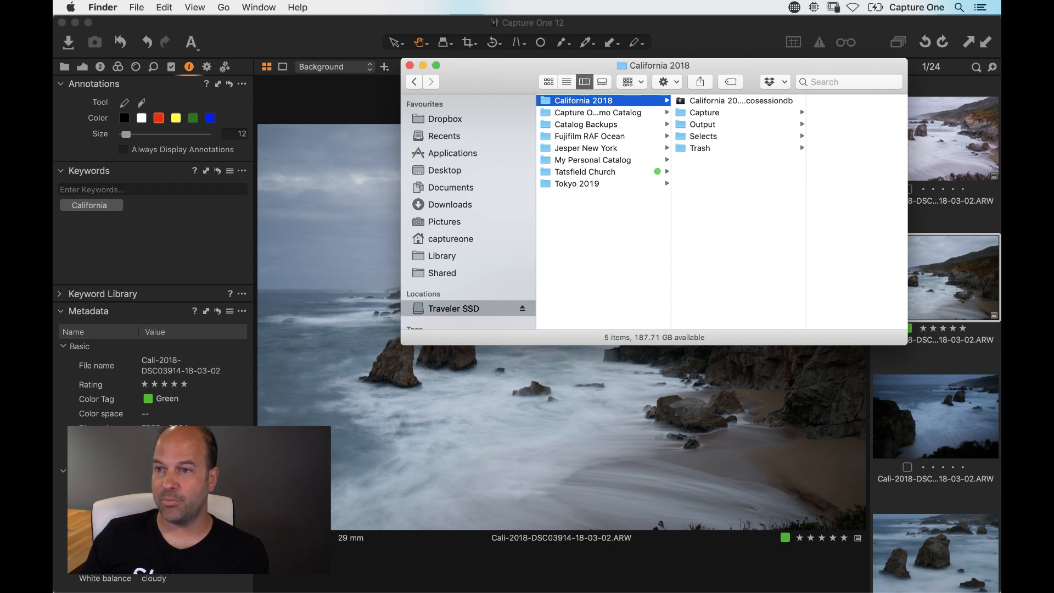
pyautogui.click(254, 49)
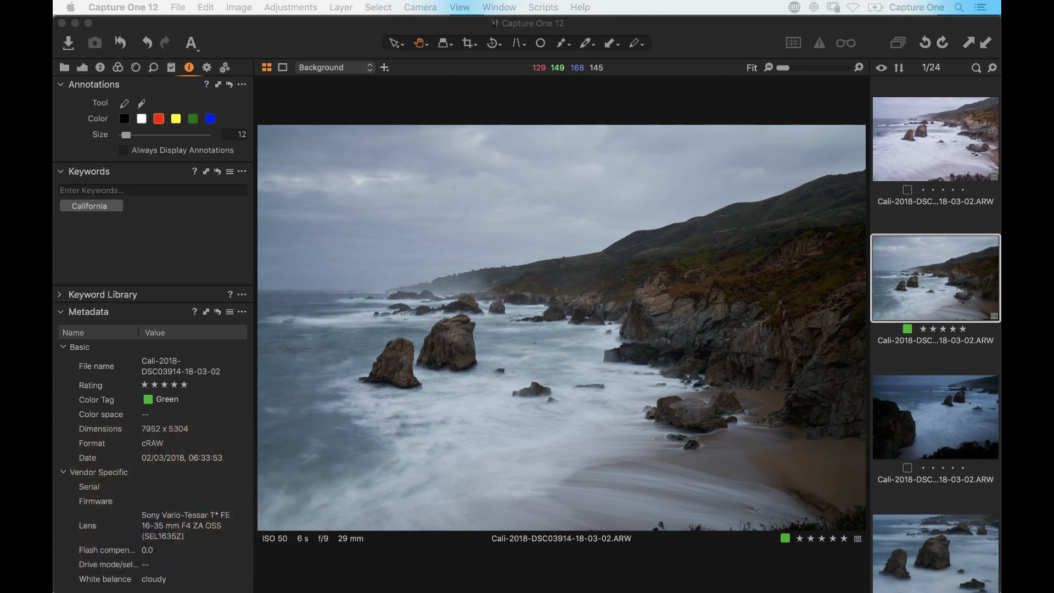
# Reveal the folder that holds Cali-2018-DSC03914-18-03-02.ARW in the Library
pyautogui.click(65, 67)
pyautogui.scroll(-10, 168, 407)
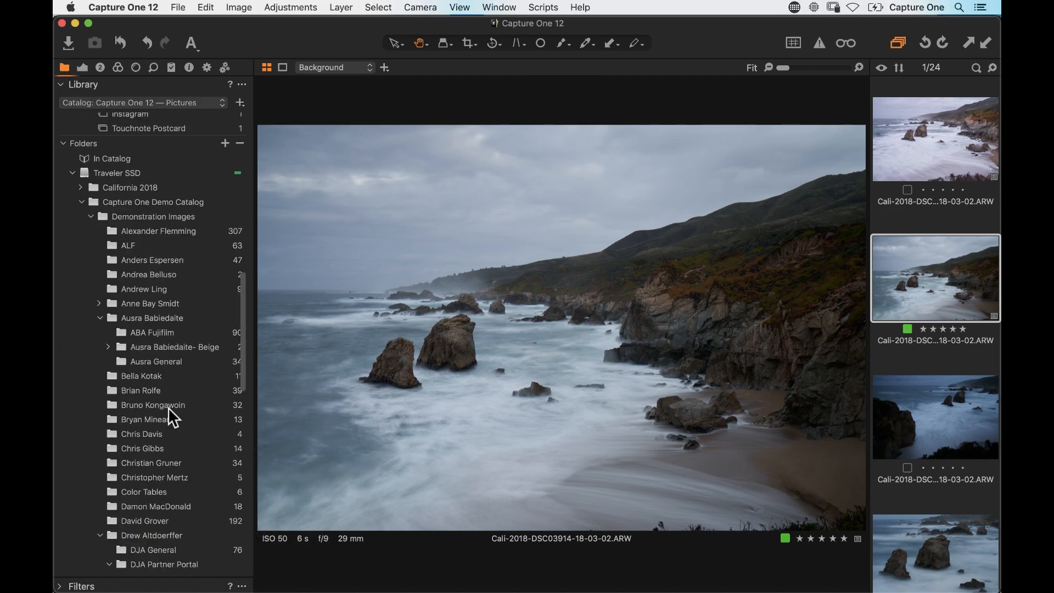
pyautogui.scroll(5, 168, 408)
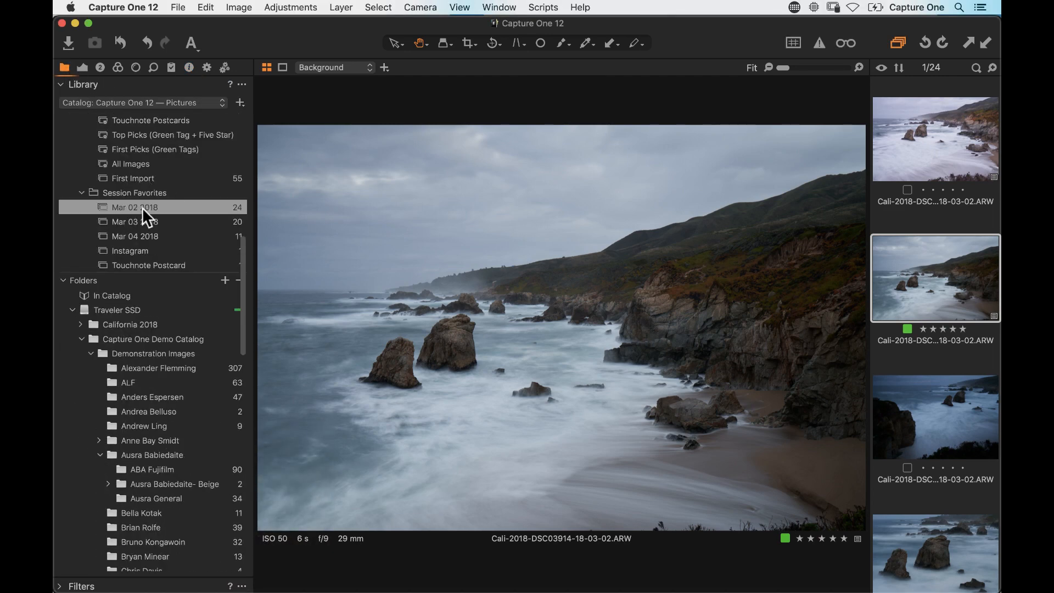
pyautogui.rightClick(141, 204)
pyautogui.moveTo(151, 206)
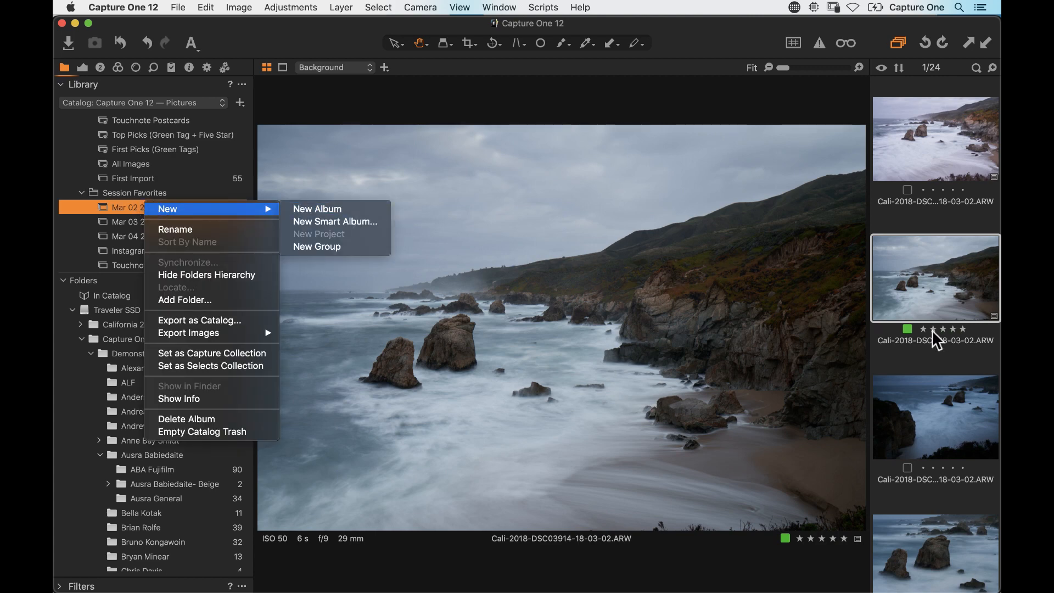
pyautogui.click(931, 274)
pyautogui.rightClick(930, 275)
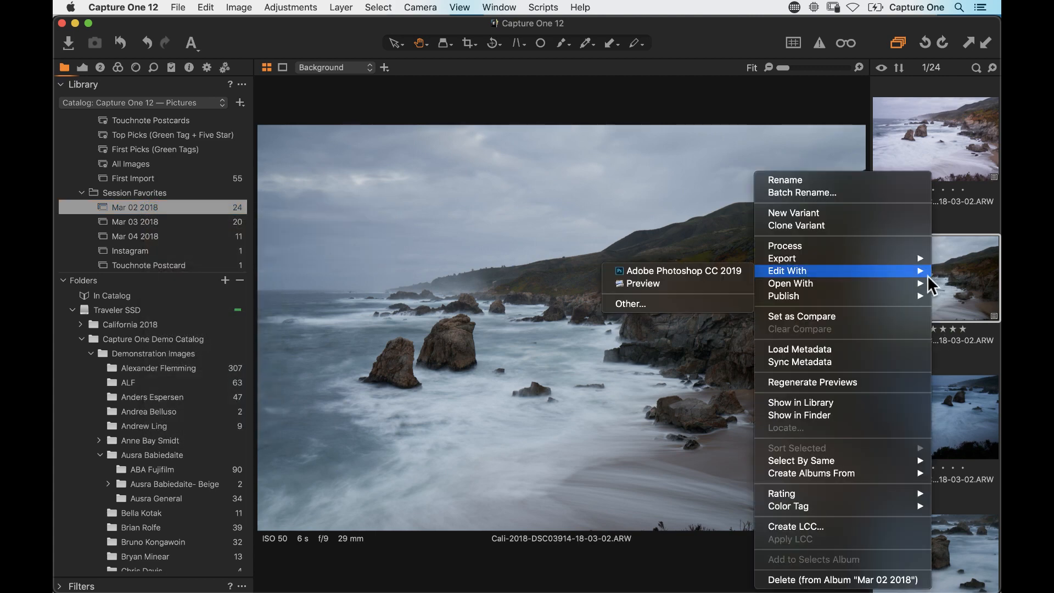
pyautogui.click(812, 405)
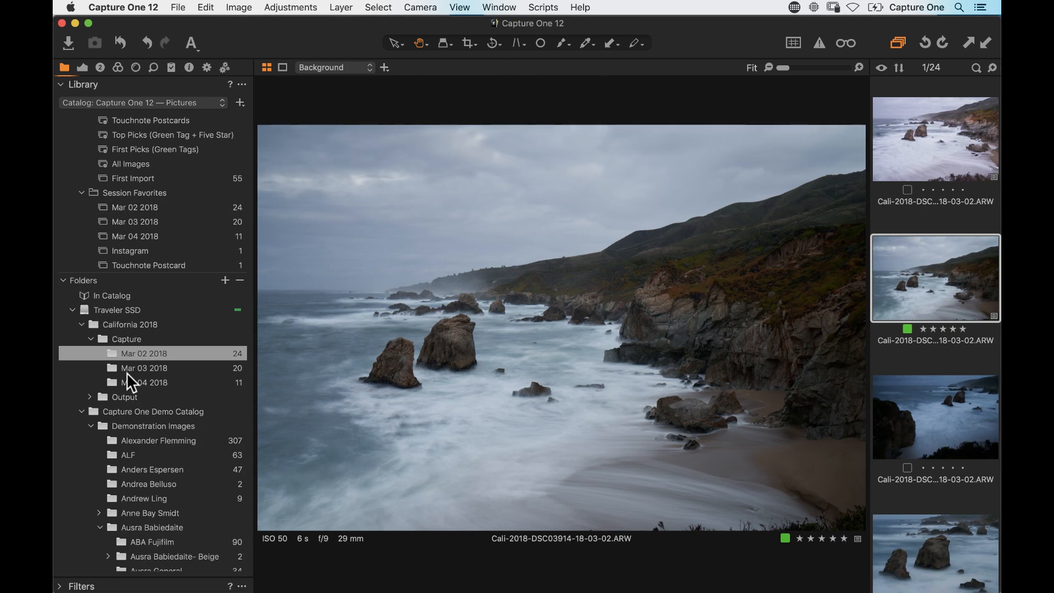
# Move Cali-2018-DSC03914-18-03-02.ARW into the Mar 03 2018 Capture folder and view the commands offered for the next image
pyautogui.moveTo(948, 284); pyautogui.dragTo(188, 369)
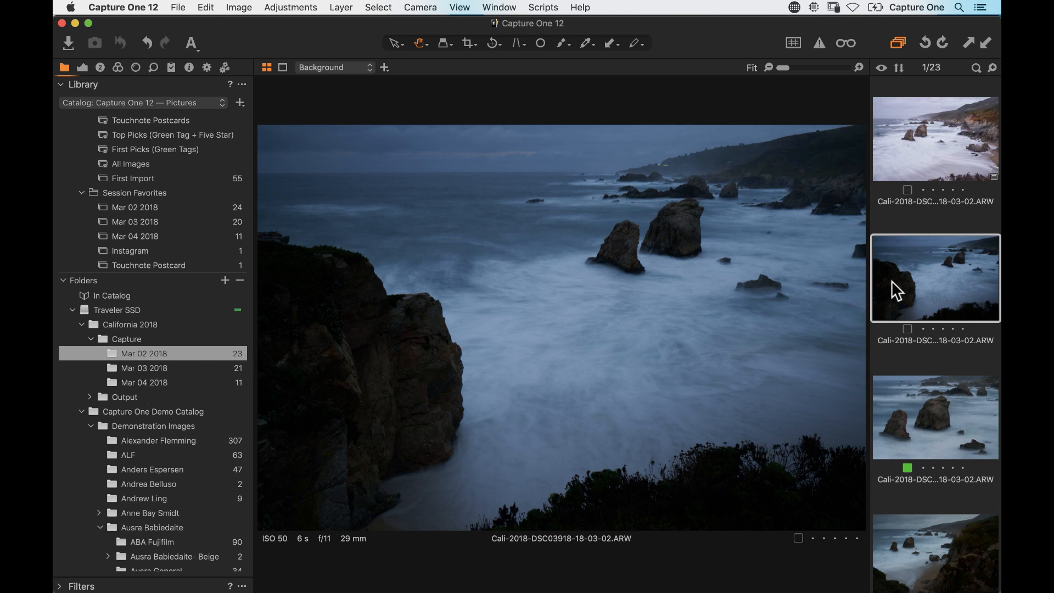
pyautogui.rightClick(938, 282)
pyautogui.moveTo(931, 283)
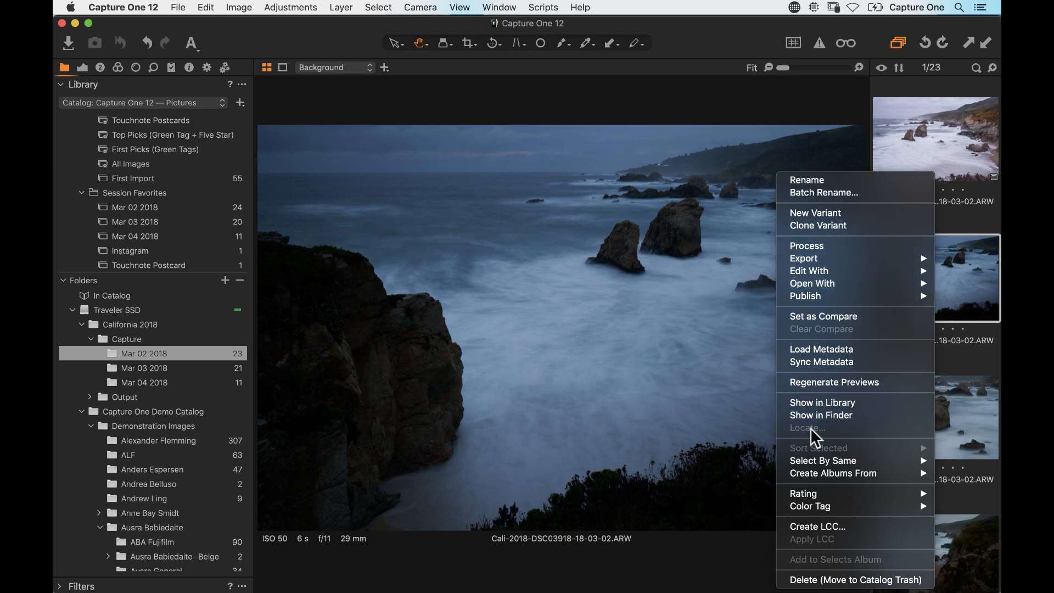
pyautogui.click(376, 354)
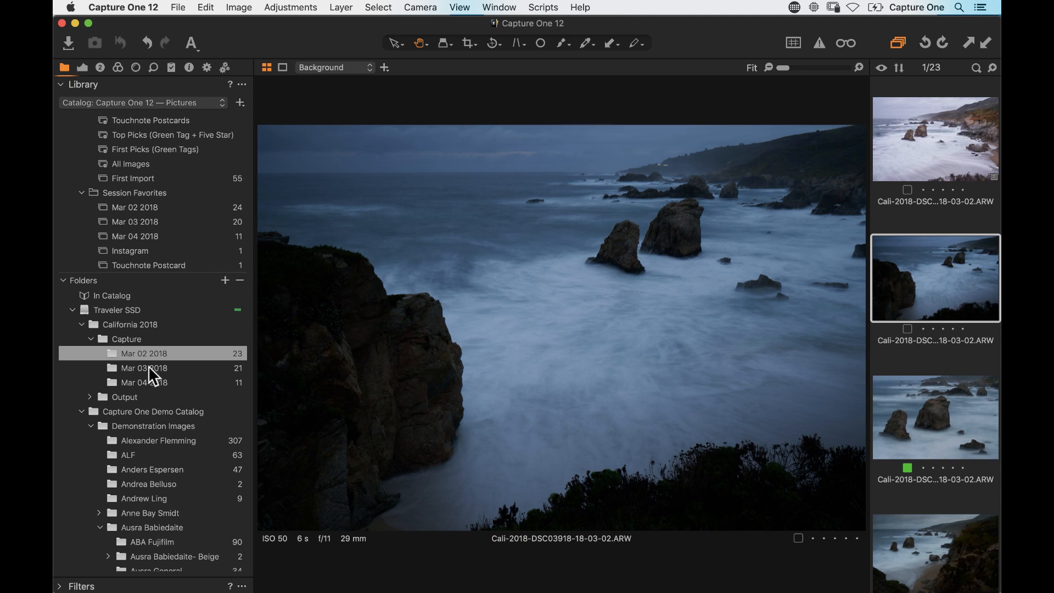
# Examine the catalog's commands for importing a session, synchronizing a folder and locating a folder
pyautogui.moveTo(116, 355)
pyautogui.mouseDown()
pyautogui.moveTo(132, 331)
pyautogui.moveTo(136, 356)
pyautogui.mouseUp()
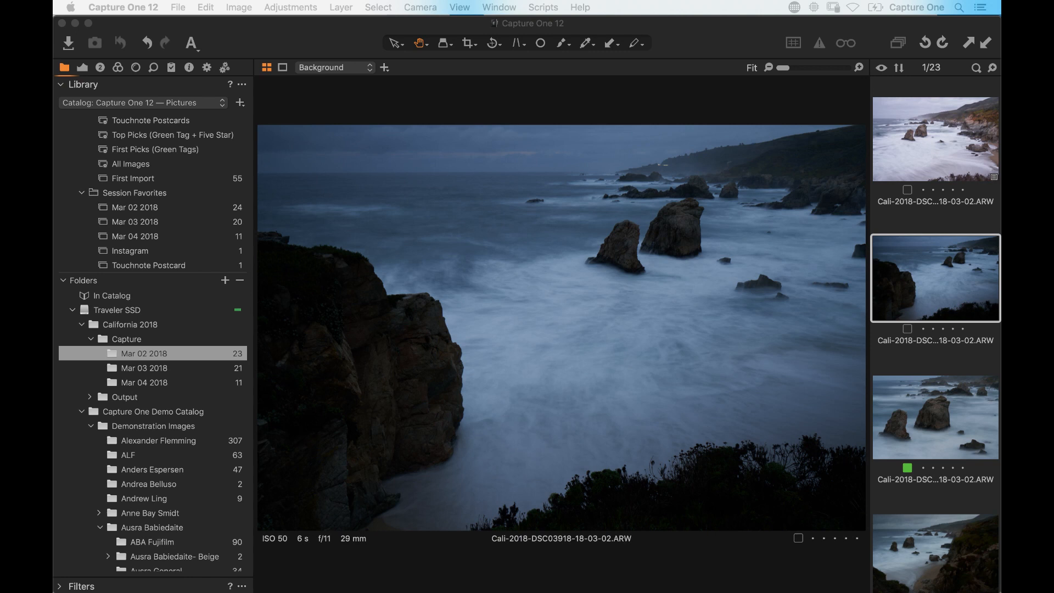
pyautogui.click(375, 87)
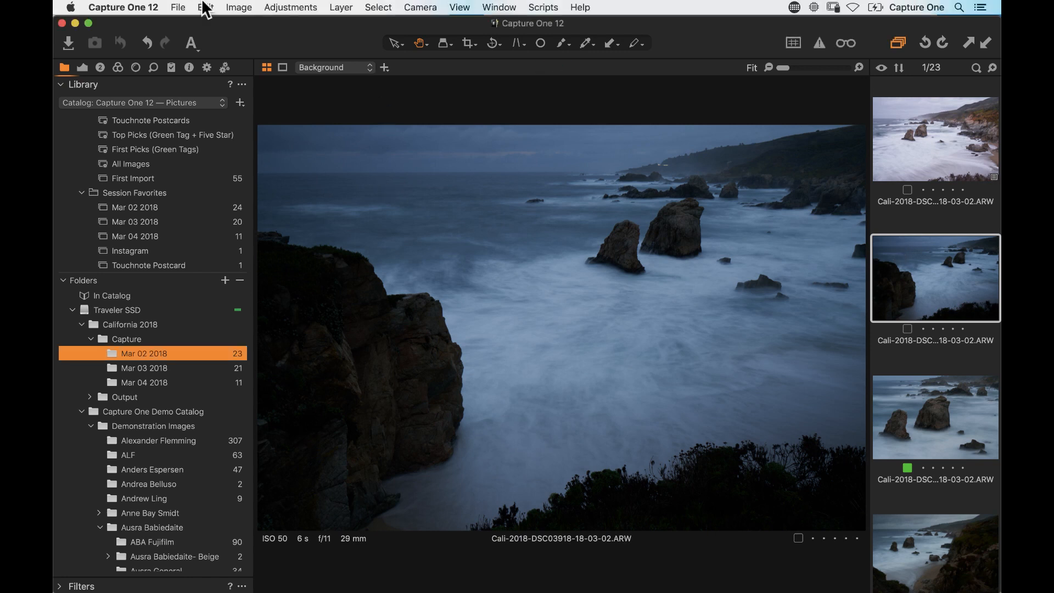
pyautogui.click(176, 7)
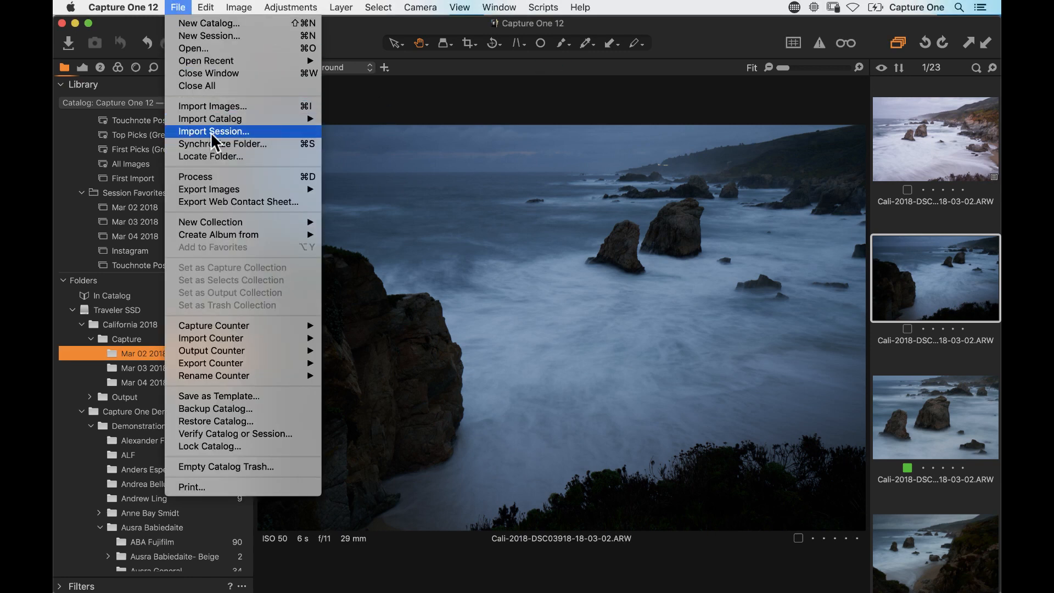
pyautogui.press('Escape')
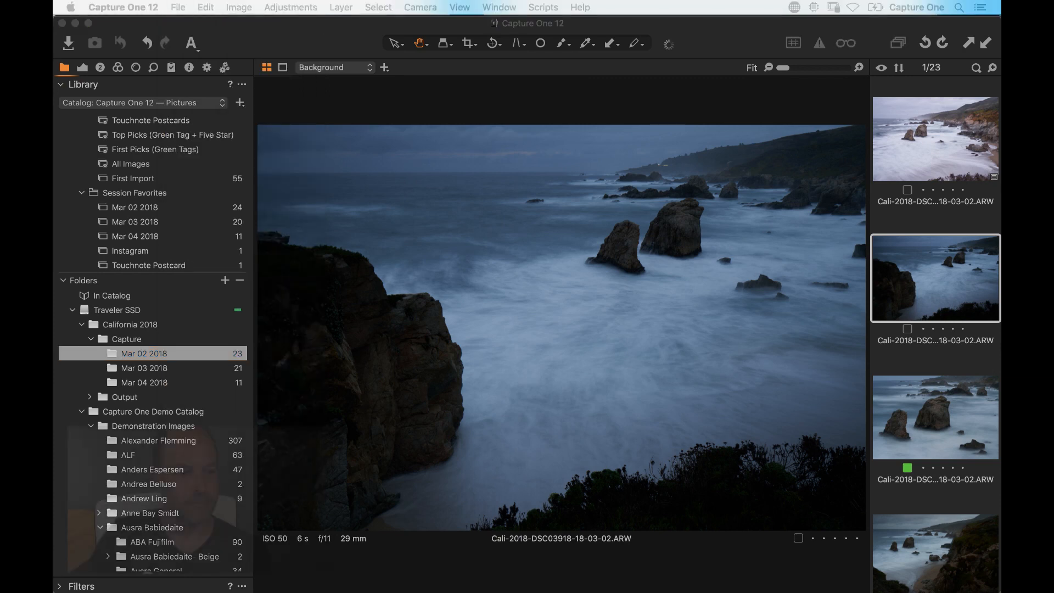
pyautogui.click(177, 8)
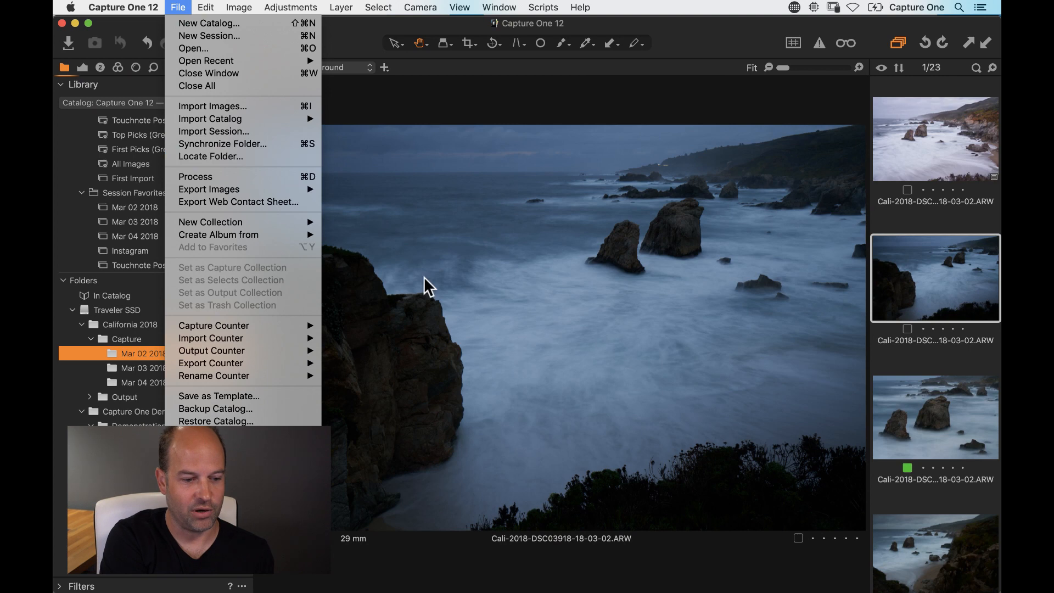
# Switch to Finder, inspect the session file and the Output and Selects folders of California 2018, and close the window
pyautogui.click(518, 318)
pyautogui.click(276, 575)
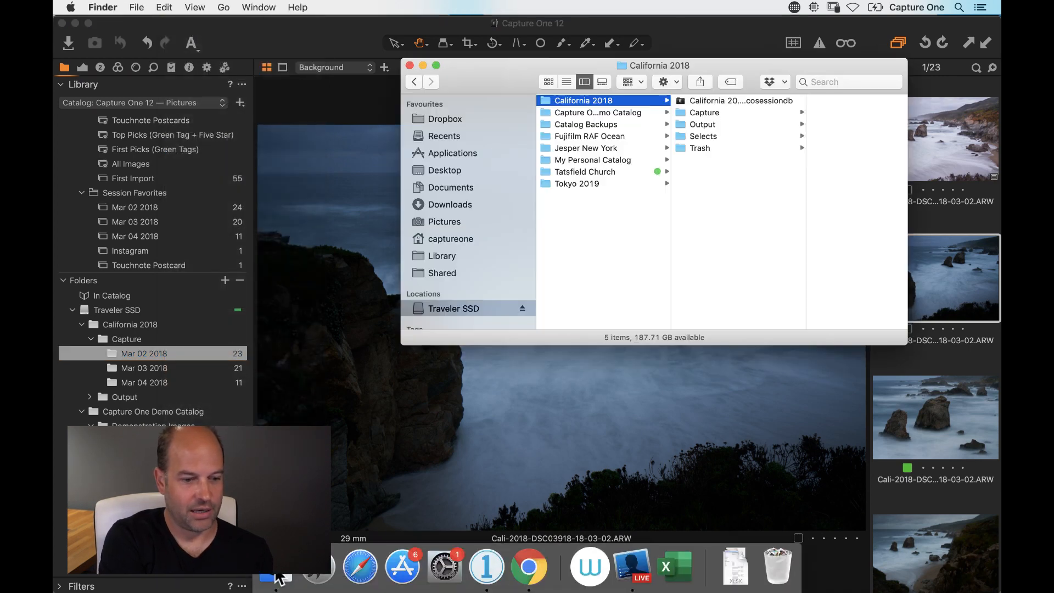
pyautogui.click(729, 101)
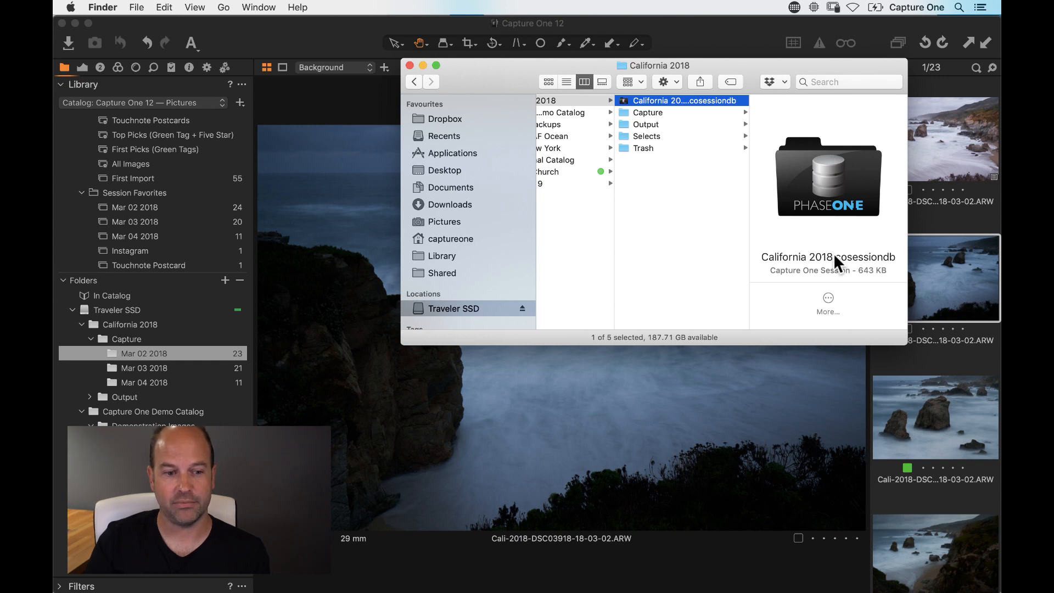
pyautogui.click(650, 123)
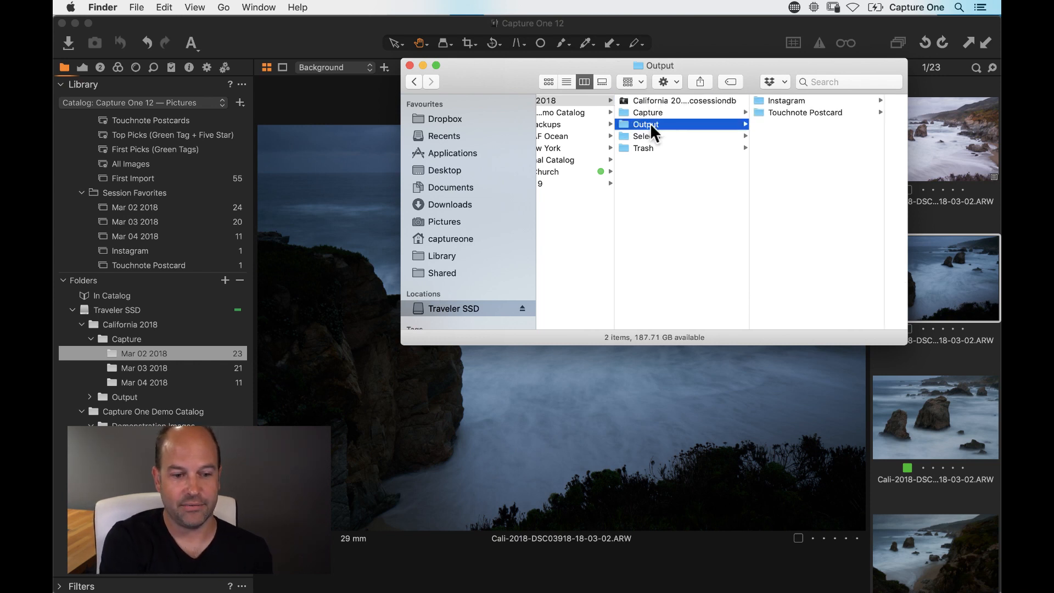
pyautogui.click(667, 135)
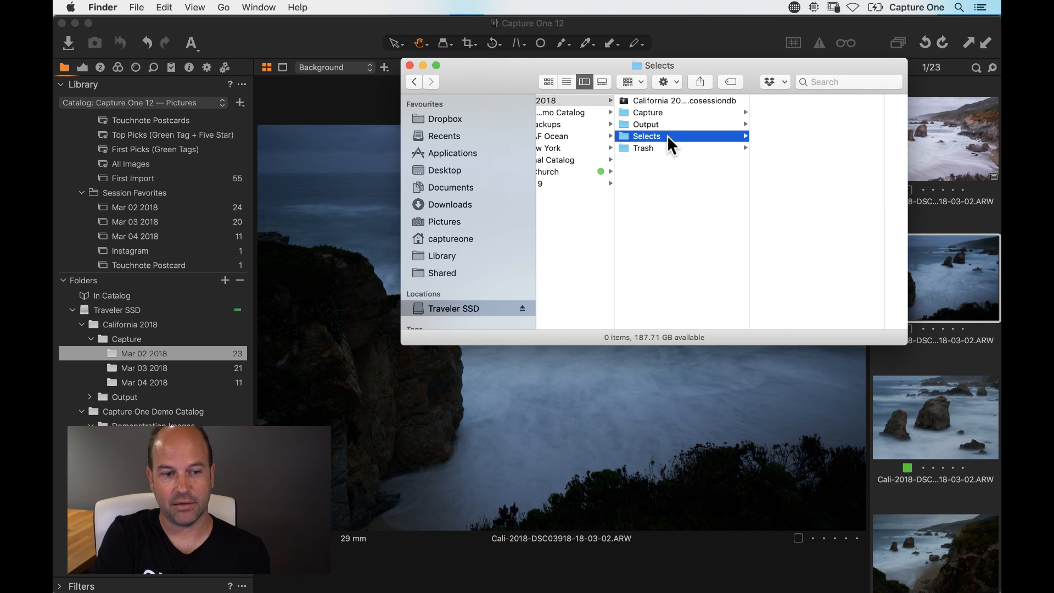
pyautogui.click(410, 66)
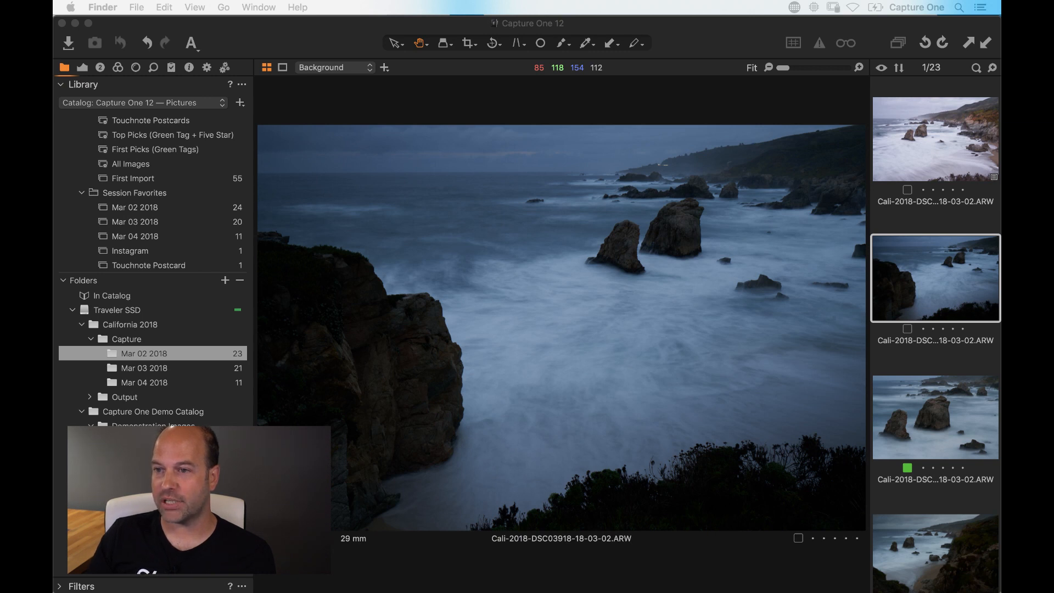
# Return to Finder and open the Capture One folder inside Application Support of the user Library
pyautogui.click(321, 100)
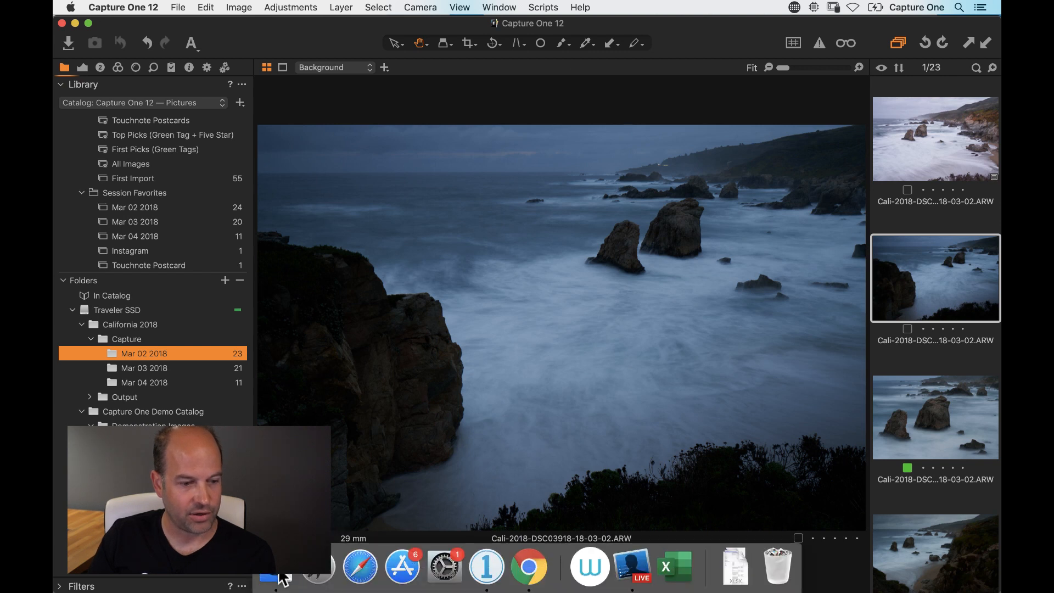
pyautogui.click(285, 581)
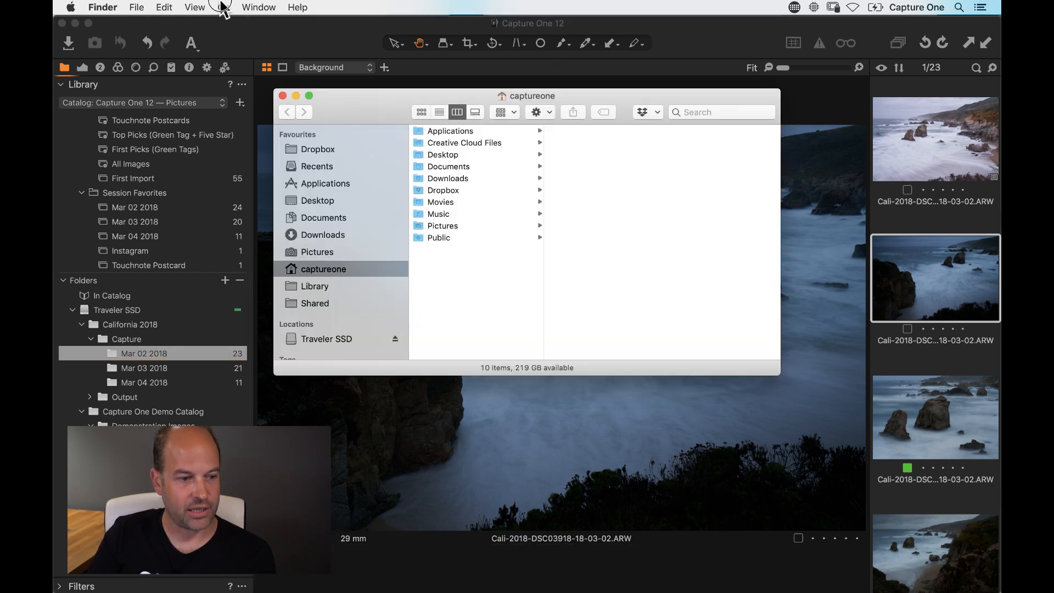
pyautogui.click(223, 8)
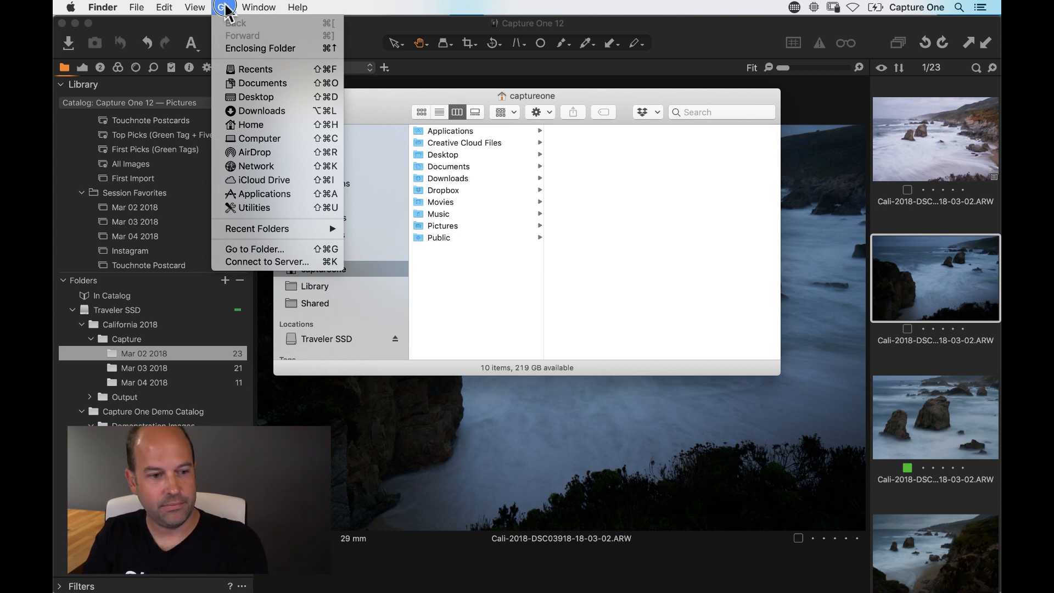
pyautogui.press('alt')
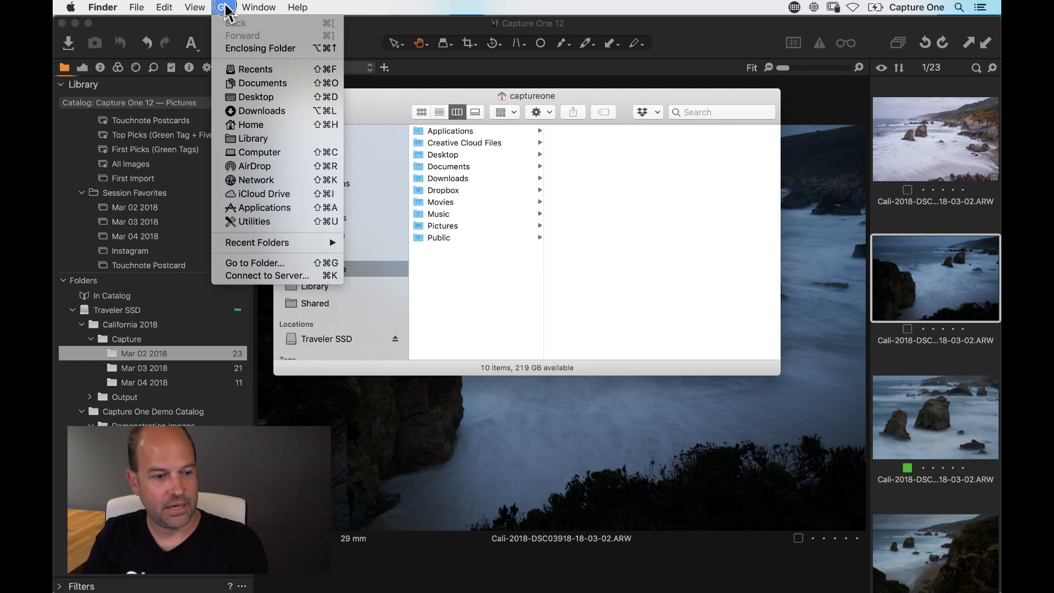
pyautogui.click(281, 141)
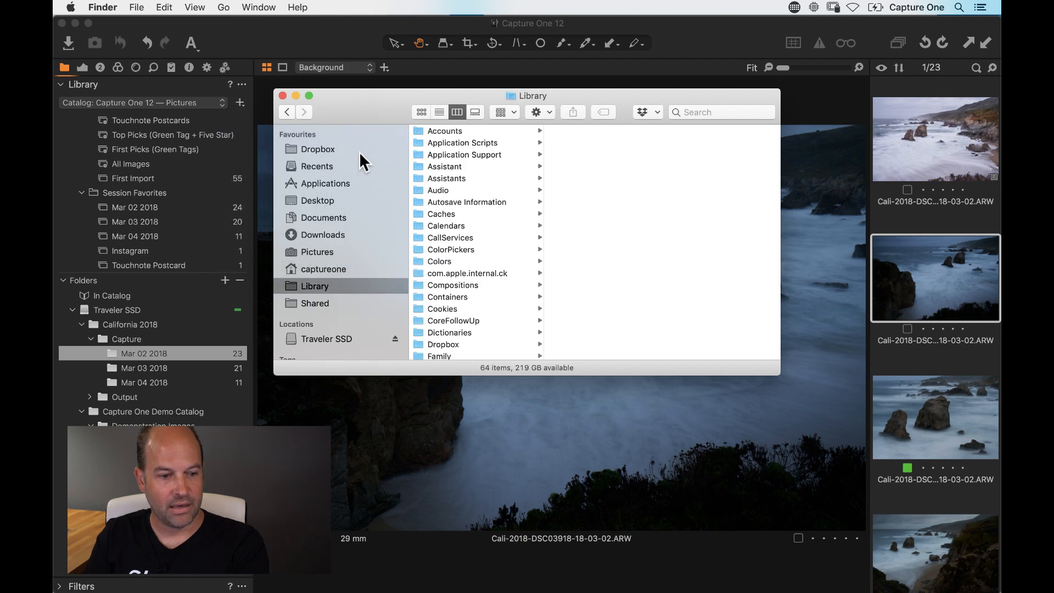
pyautogui.click(497, 155)
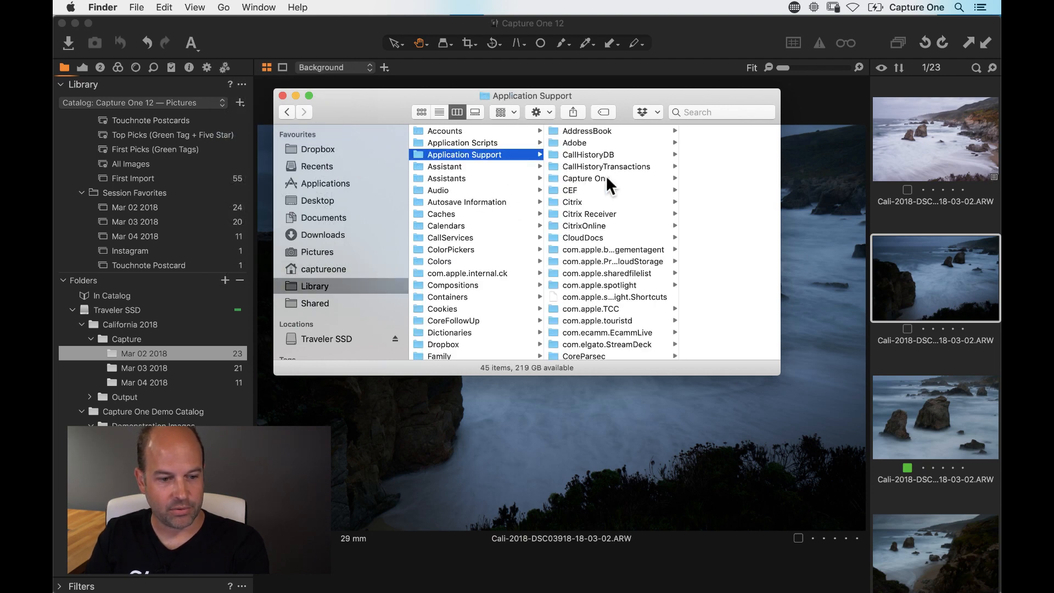
pyautogui.click(607, 178)
# Move and enlarge the Finder window and view the recipe files stored in the Recipes120 folder
pyautogui.moveTo(401, 103); pyautogui.dragTo(284, 60)
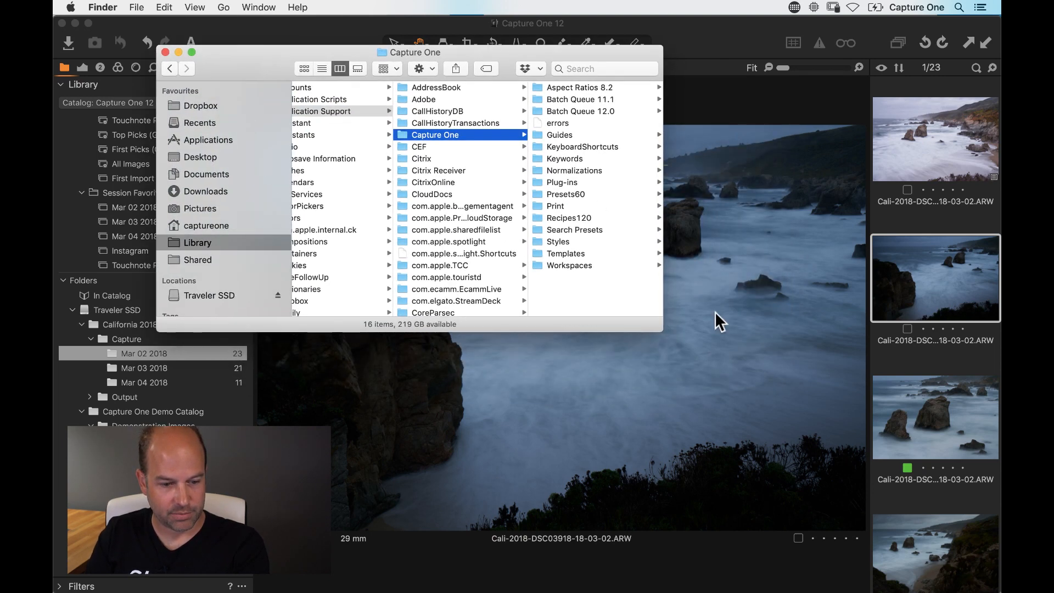
pyautogui.moveTo(662, 331); pyautogui.dragTo(828, 347)
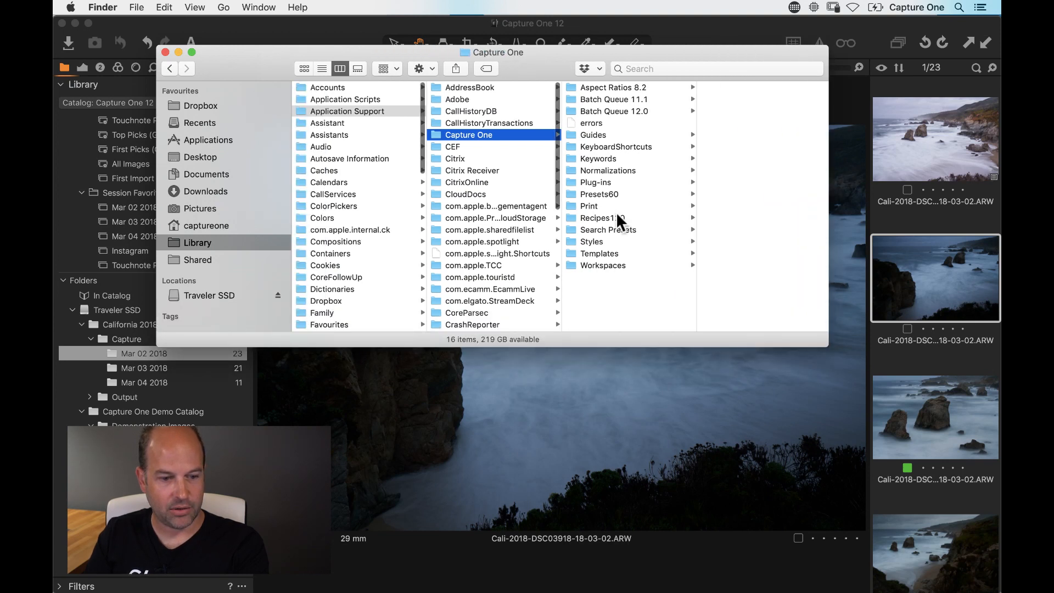
pyautogui.click(615, 219)
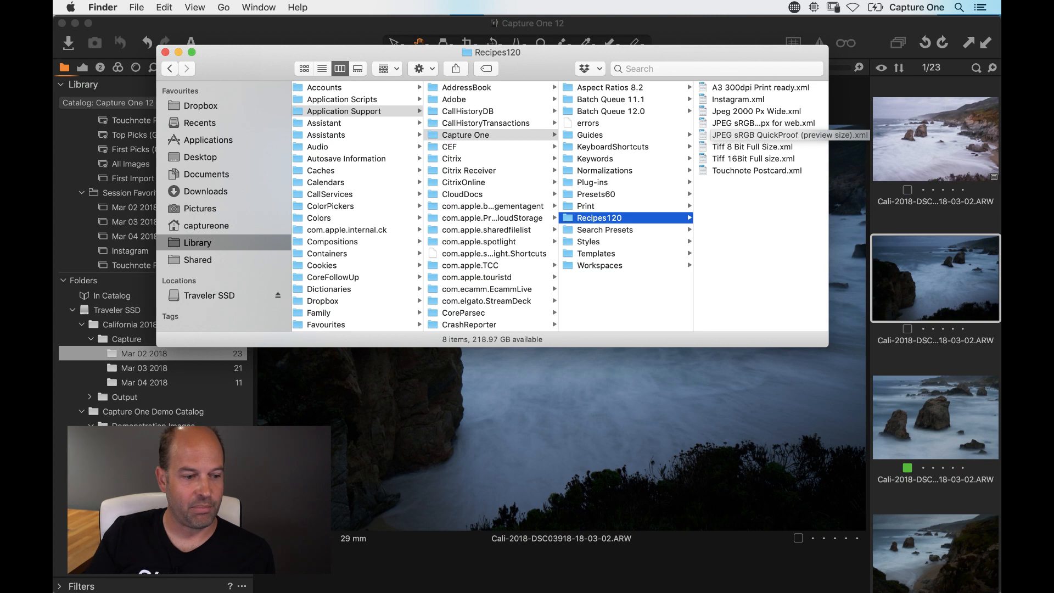
# View the Output folder of California 2018 on the Traveler SSD drive
pyautogui.click(235, 294)
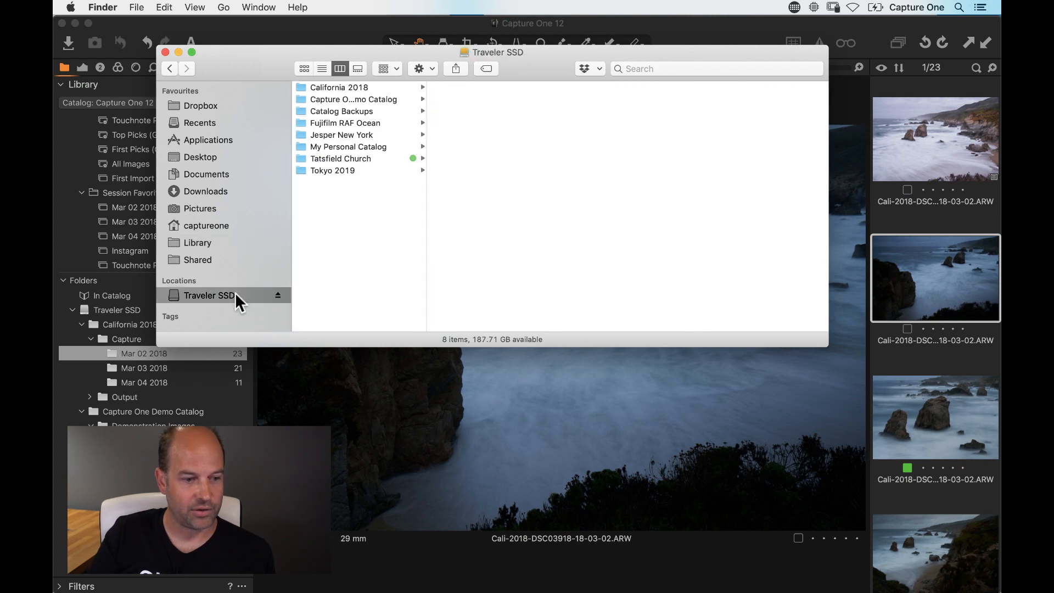
pyautogui.click(369, 89)
pyautogui.click(487, 112)
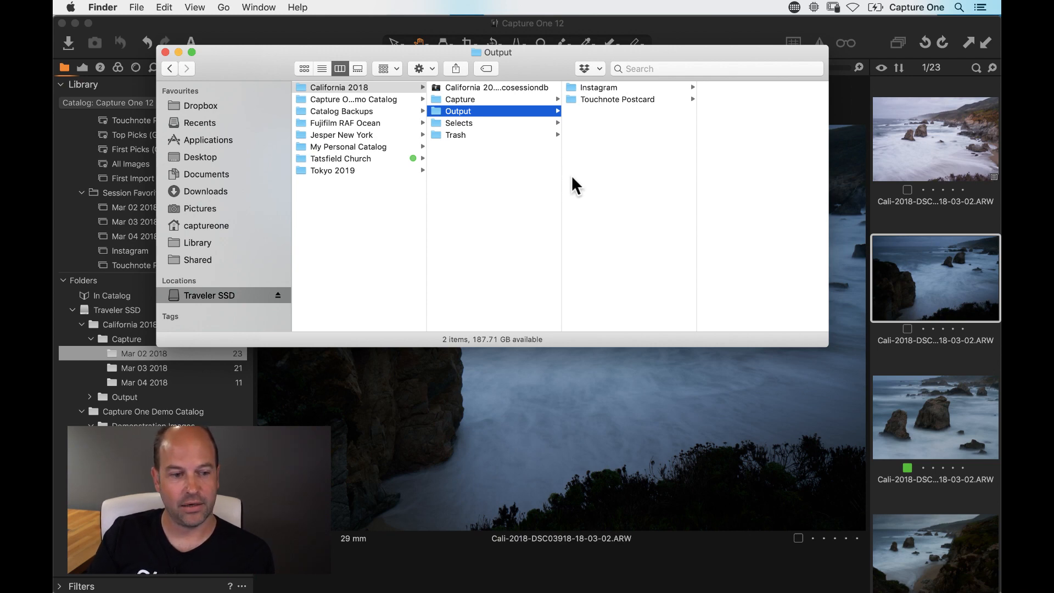
# Close the catalog window behind Finder and open the California 2018 session from its cosessiondb file
pyautogui.moveTo(264, 60); pyautogui.dragTo(375, 58)
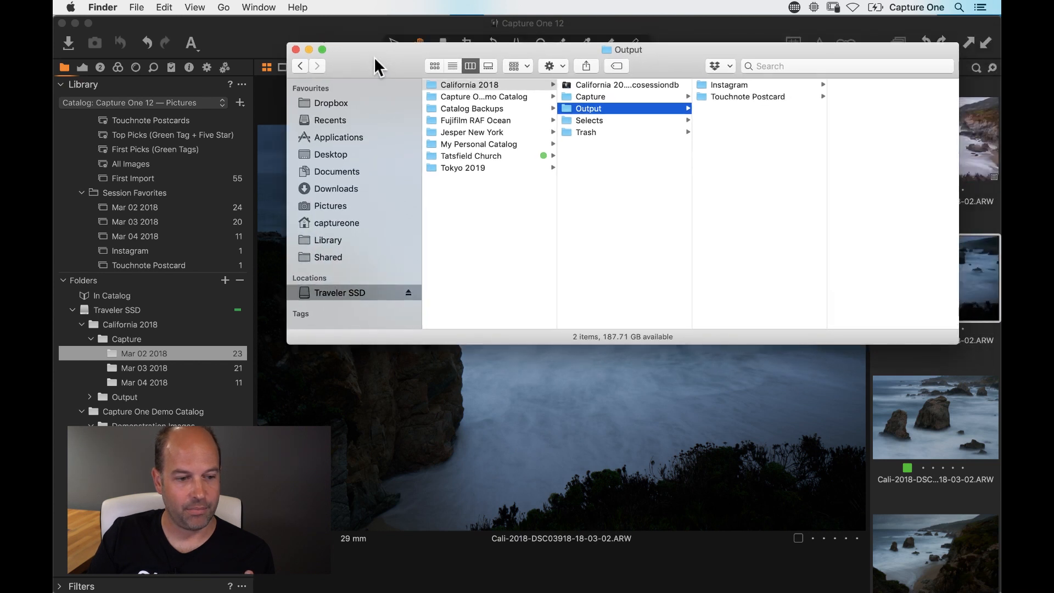
pyautogui.click(61, 23)
pyautogui.moveTo(392, 56); pyautogui.dragTo(287, 130)
pyautogui.click(604, 318)
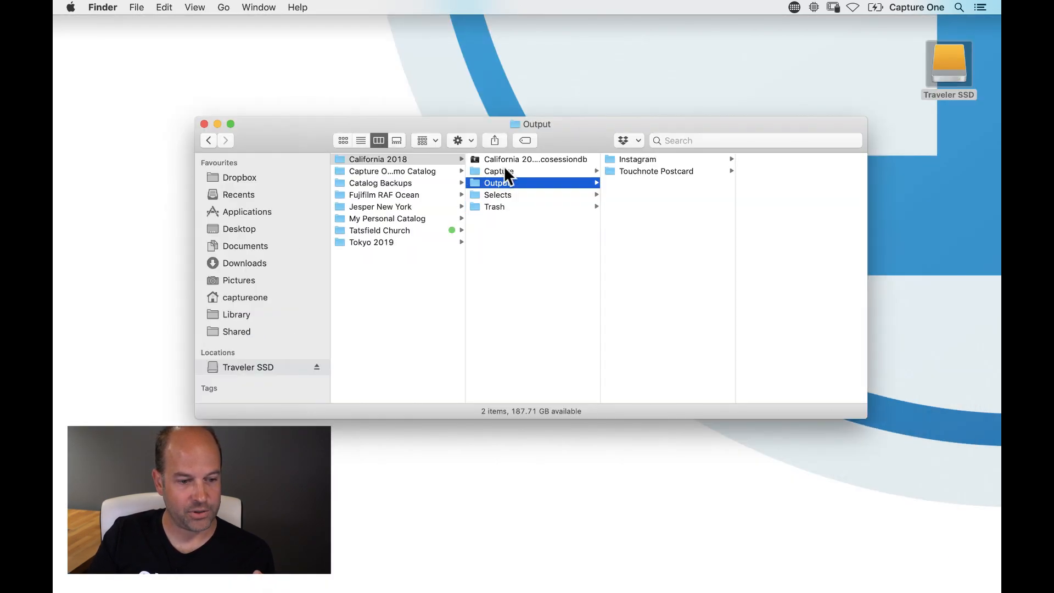
pyautogui.click(506, 164)
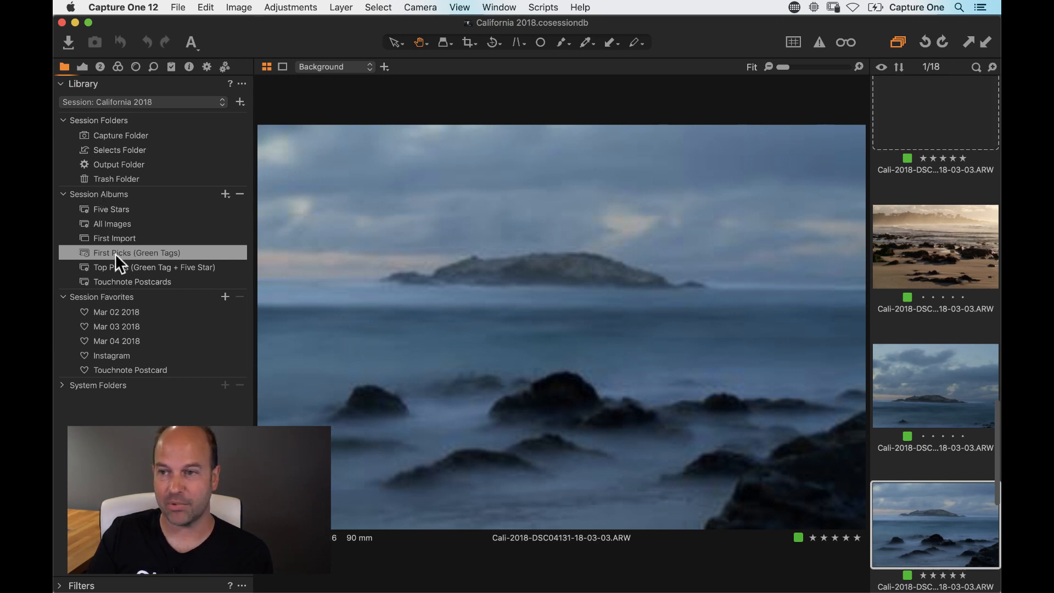
# Move ahead through the First Picks (Green Tags) images and examine which import and synchronize commands the session offers
pyautogui.press('Down')
pyautogui.press('Down')
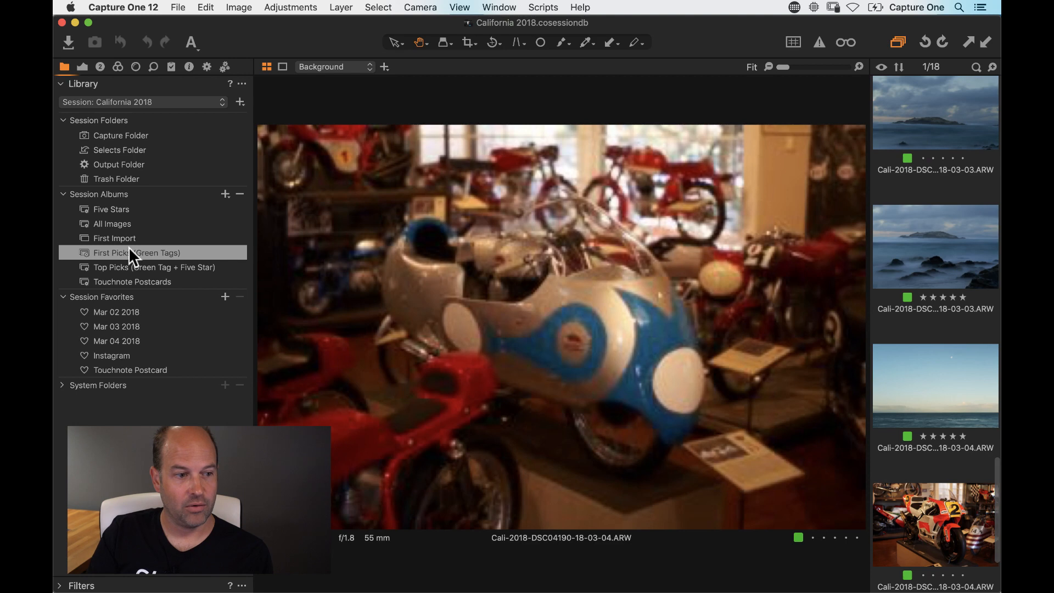
pyautogui.click(178, 7)
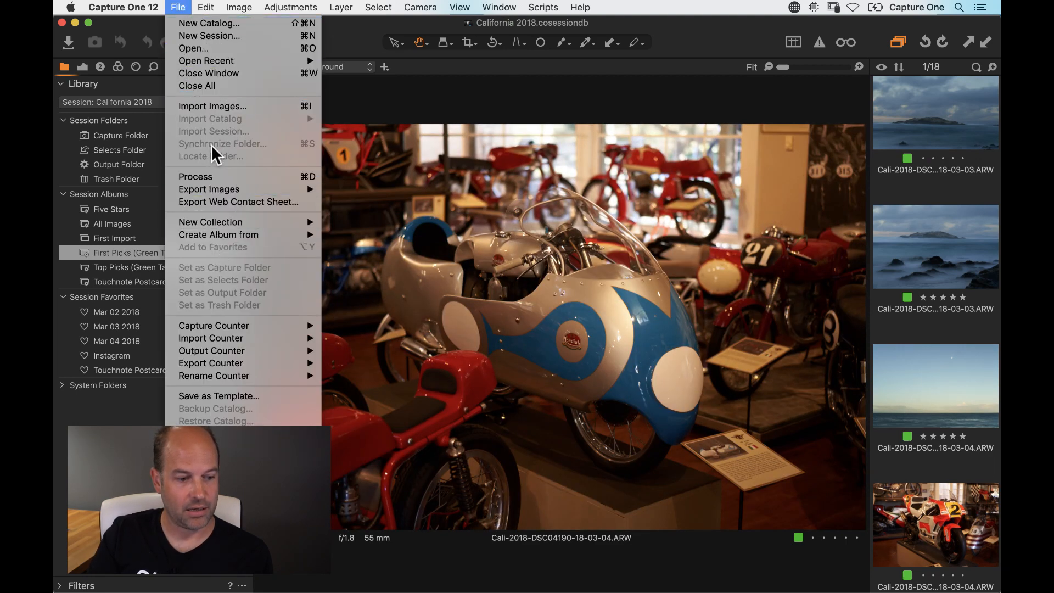
pyautogui.click(426, 149)
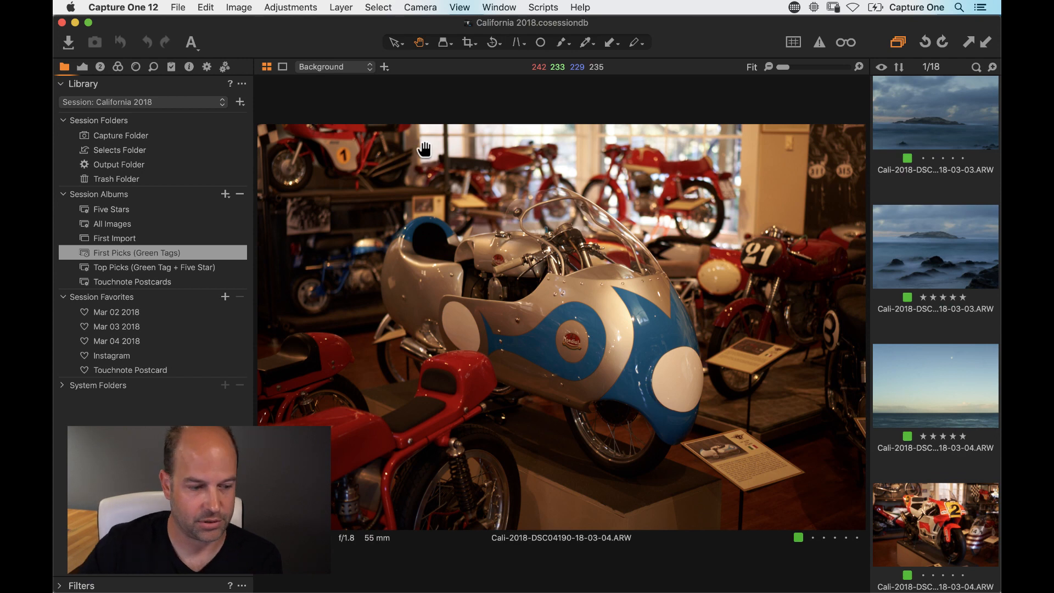
# Examine the templates offered for a new session and cancel without creating one
pyautogui.click(179, 7)
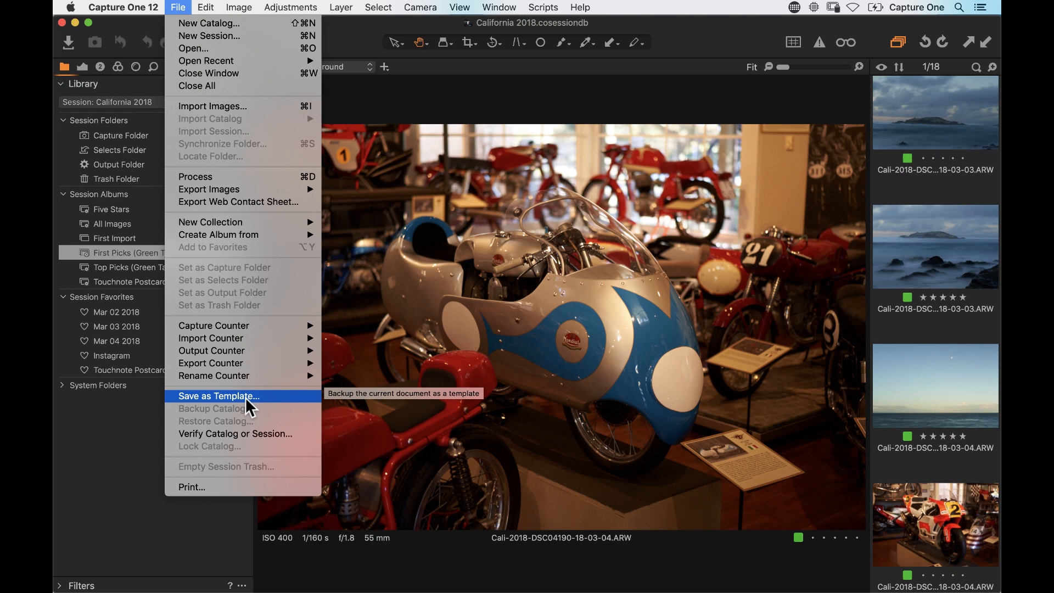
pyautogui.click(233, 35)
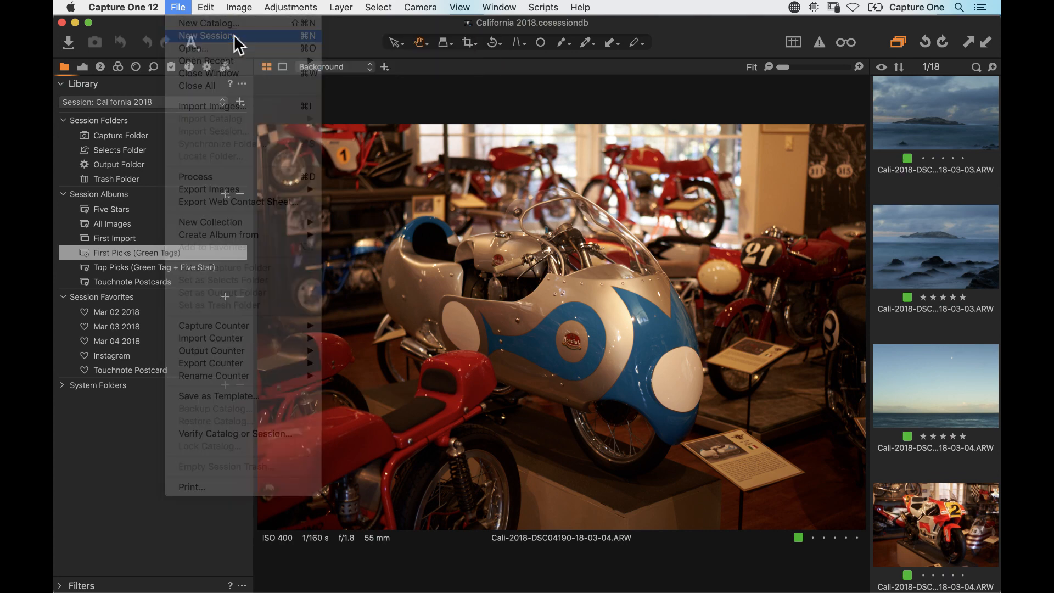
pyautogui.click(461, 164)
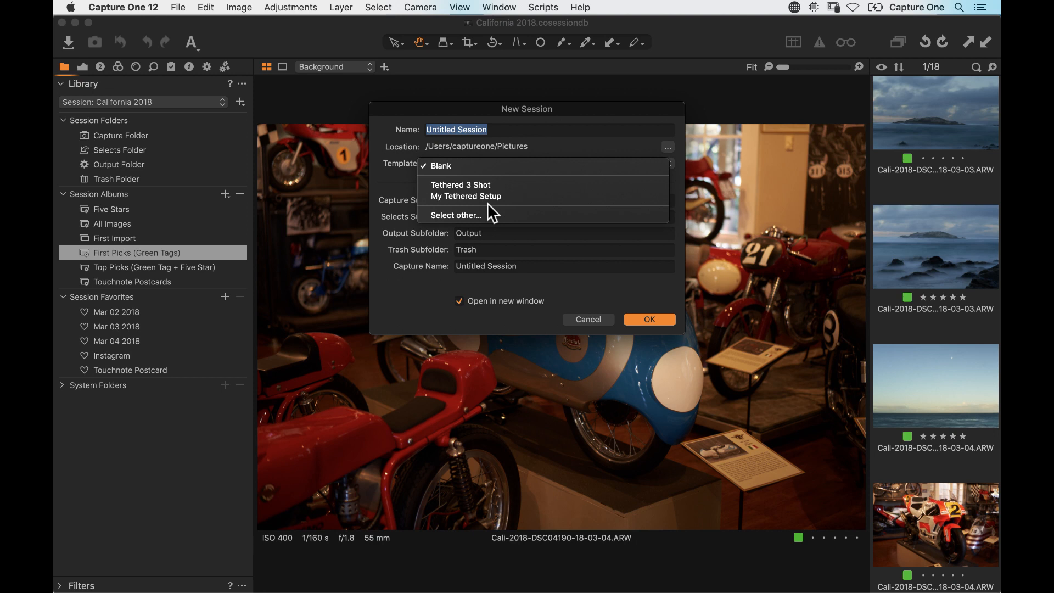
pyautogui.click(586, 319)
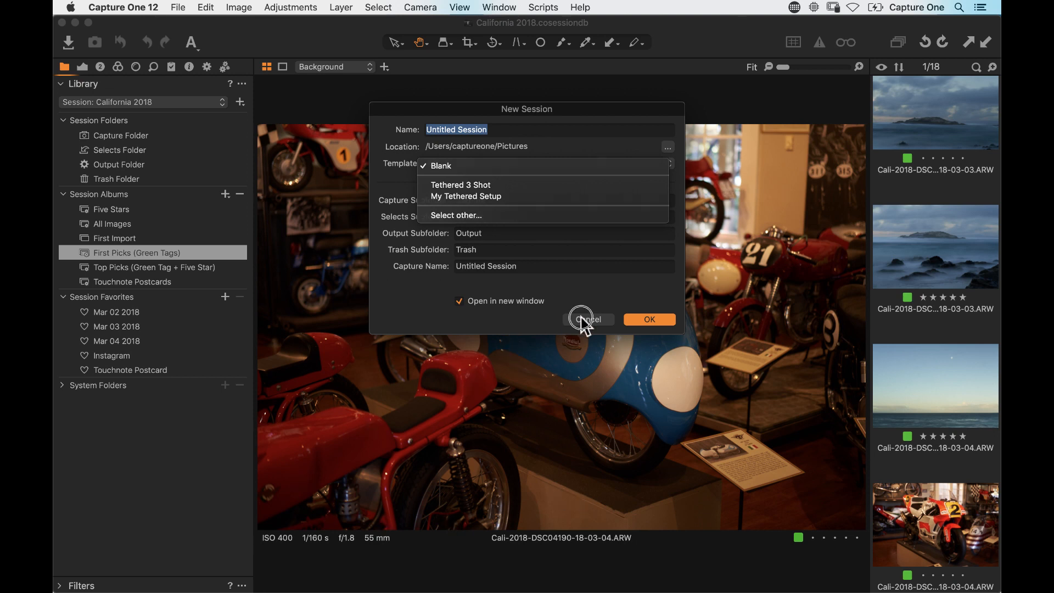
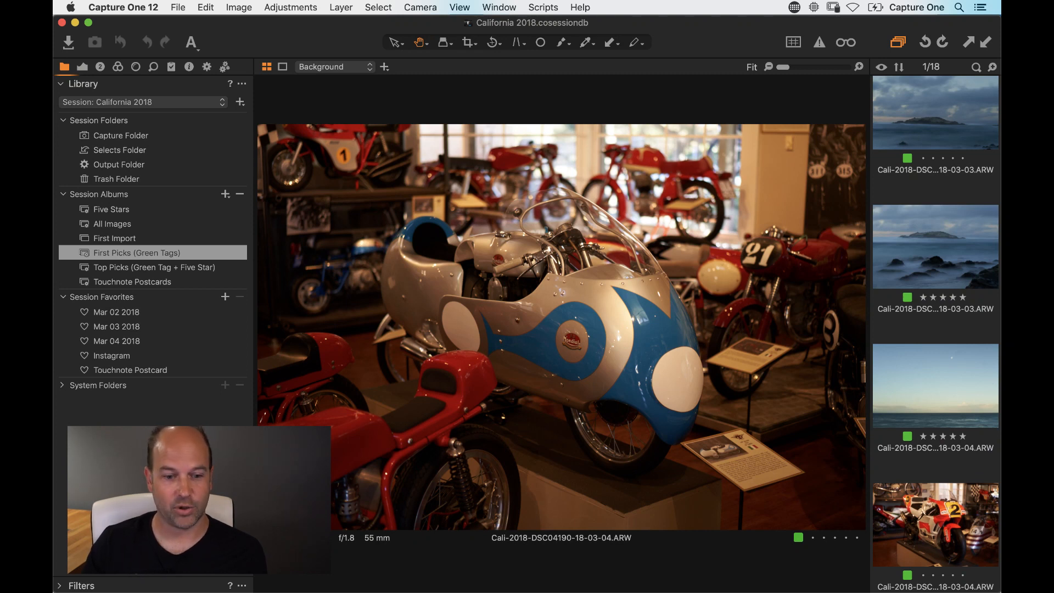
# Select Cali-2018-DSC04131-18-03-03.ARW for viewing and open the image importer in the California 2018 session
pyautogui.click(948, 248)
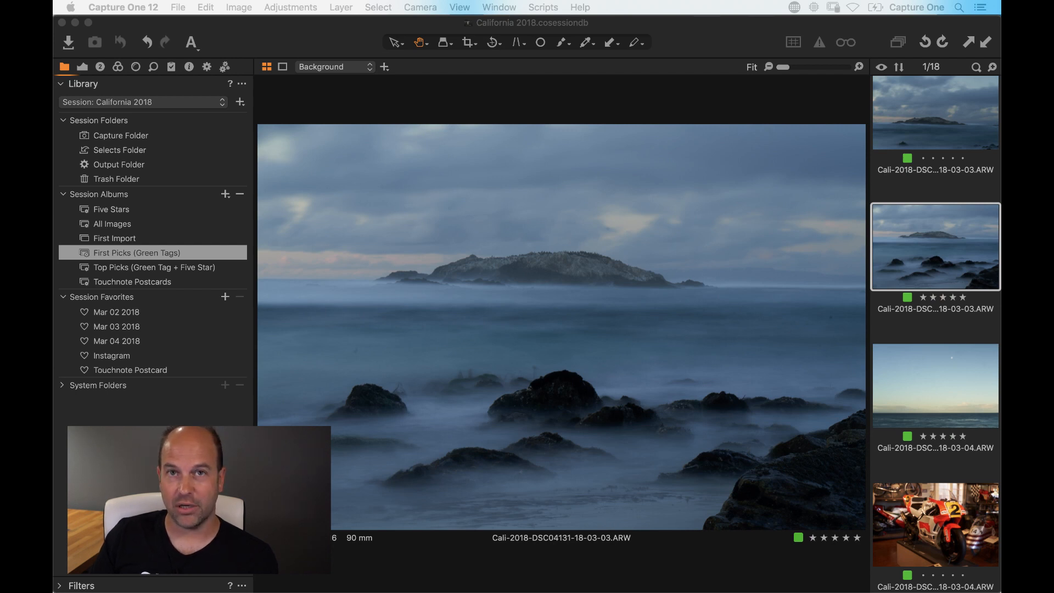
pyautogui.click(353, 110)
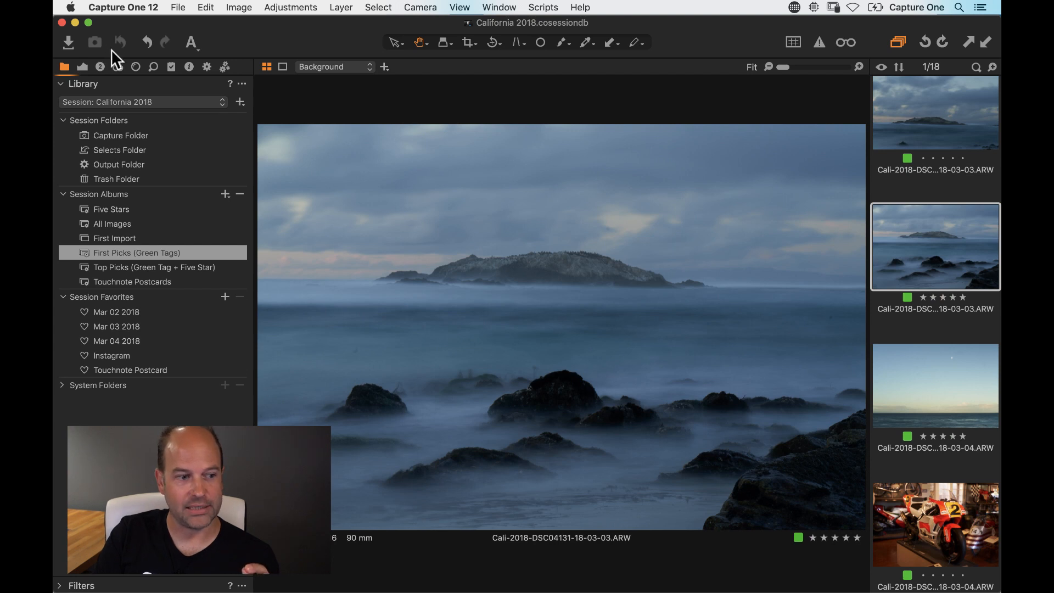
pyautogui.click(69, 42)
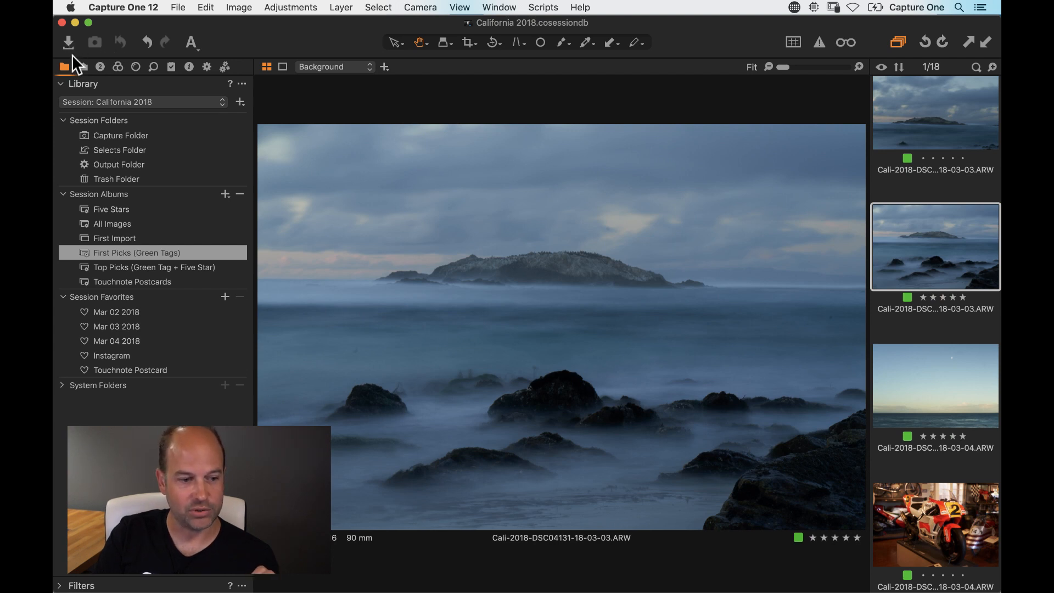
# Set the import source to the Capture folder of California 2018 on Traveler SSD and include its subfolders
pyautogui.click(384, 92)
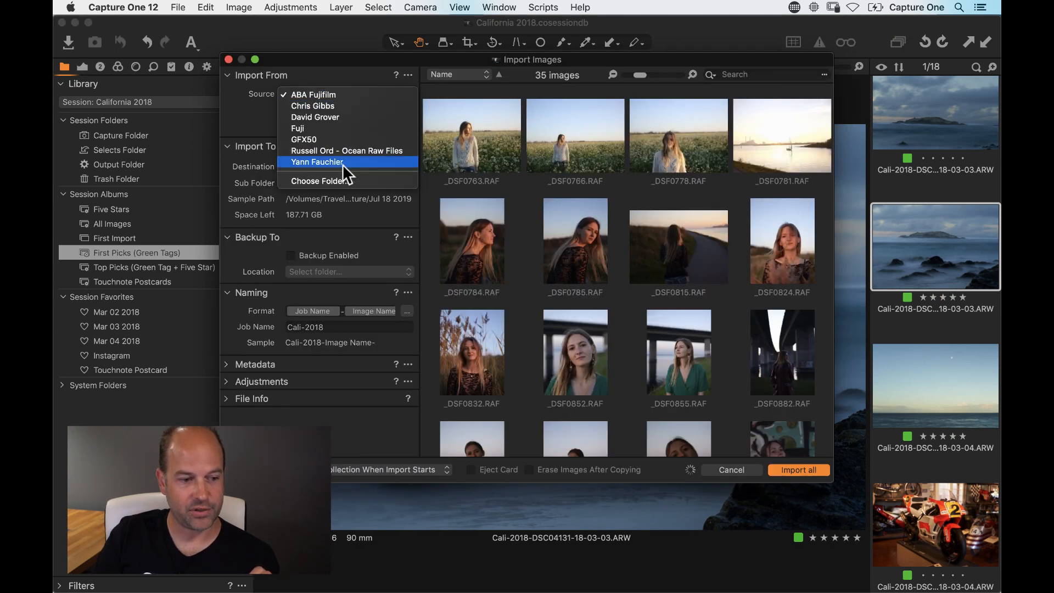
pyautogui.click(344, 180)
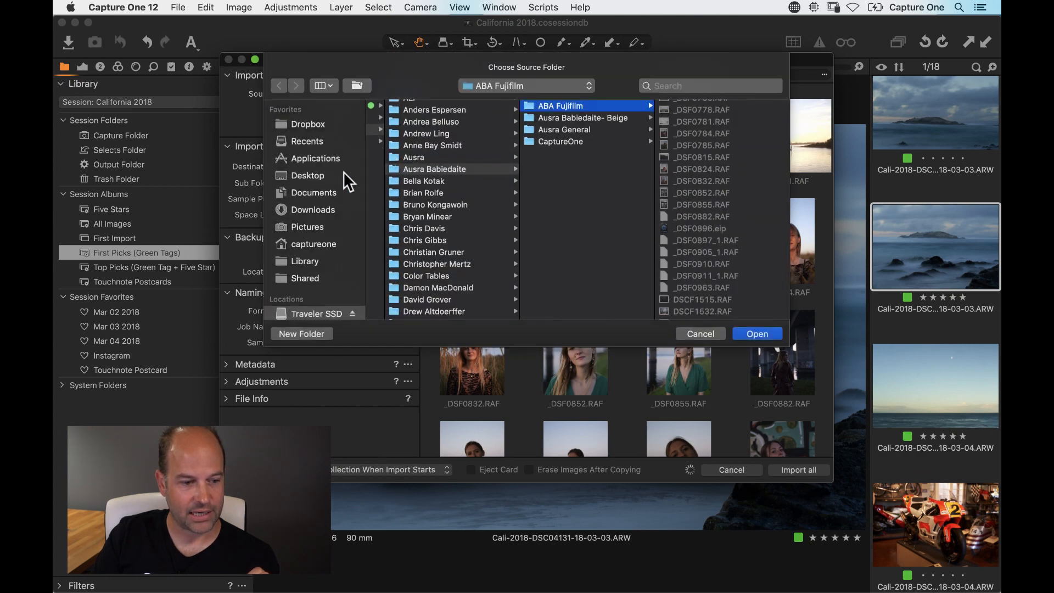
pyautogui.click(315, 224)
pyautogui.click(312, 310)
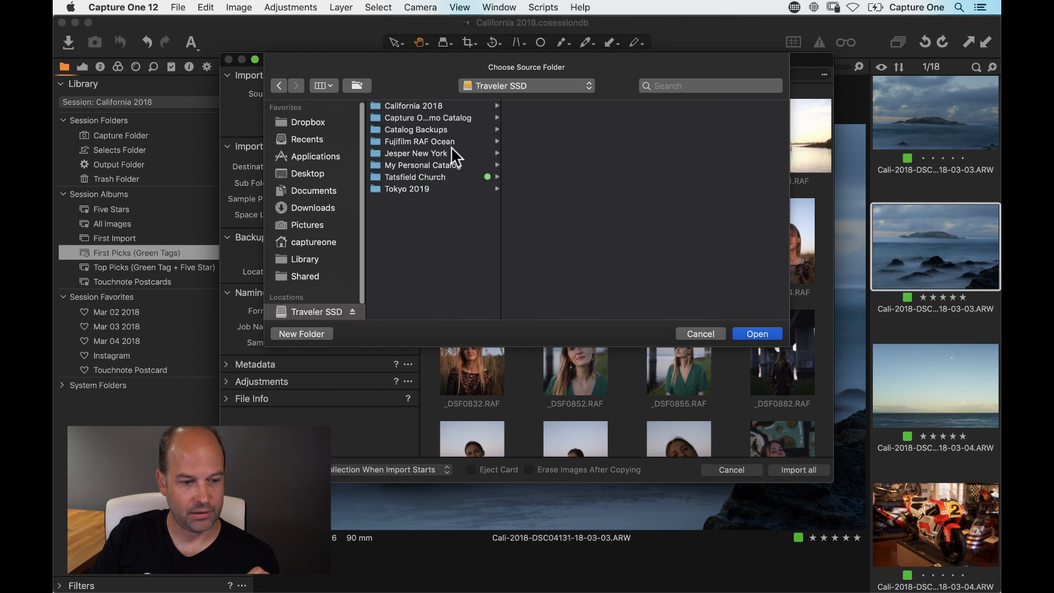
pyautogui.click(430, 104)
pyautogui.click(554, 117)
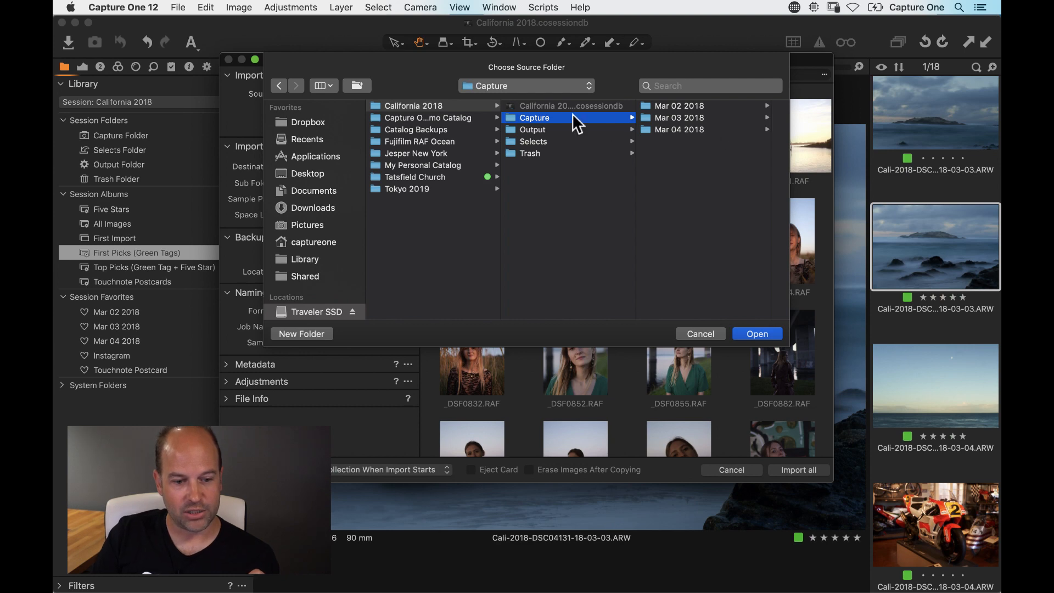
pyautogui.click(758, 334)
pyautogui.click(290, 110)
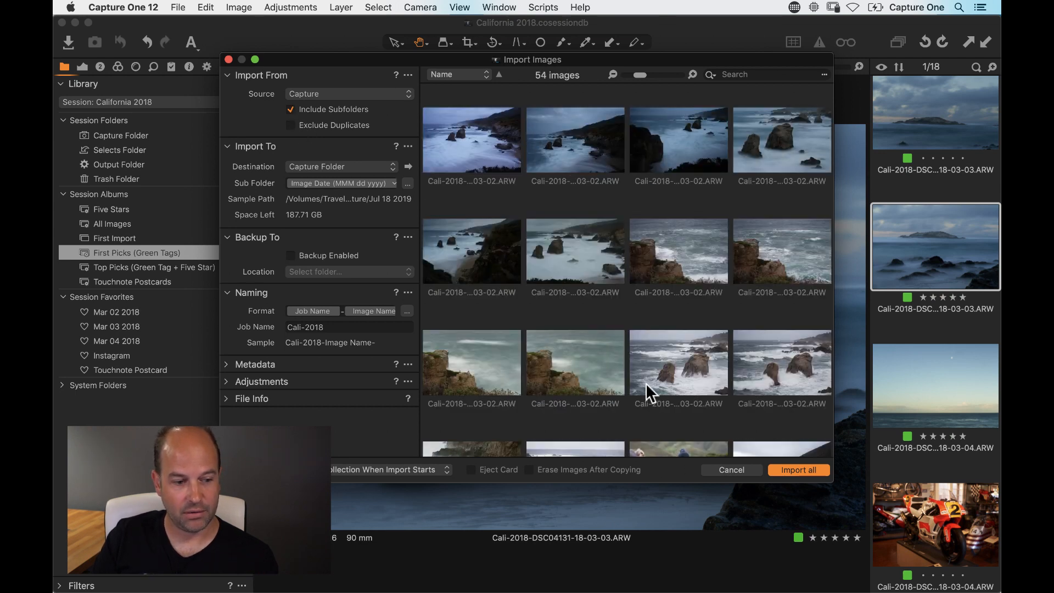
# Include existing adjustments in the import and check which destination folders are offered
pyautogui.click(226, 381)
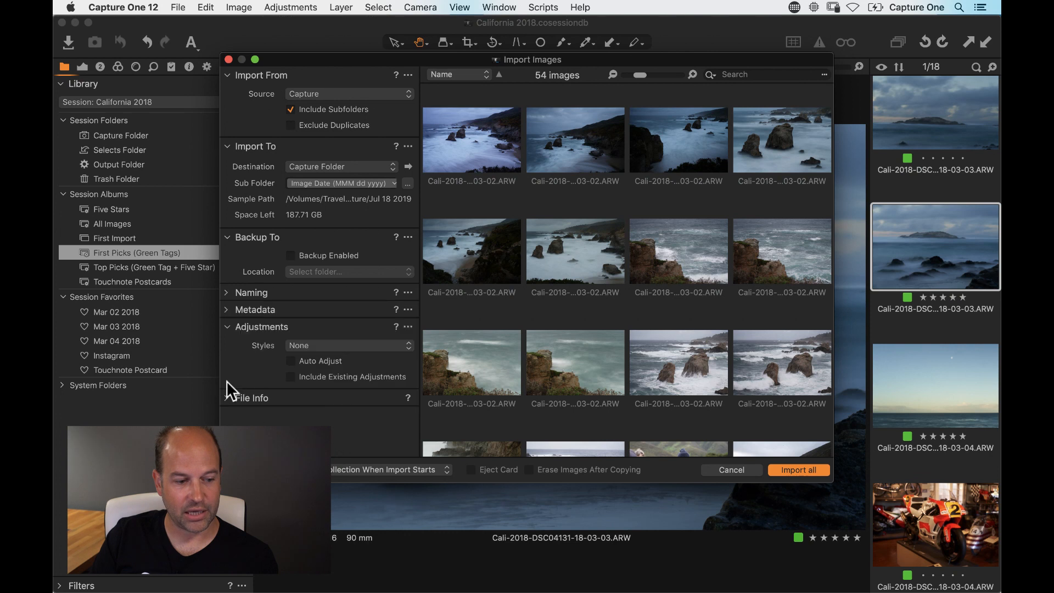
pyautogui.click(292, 376)
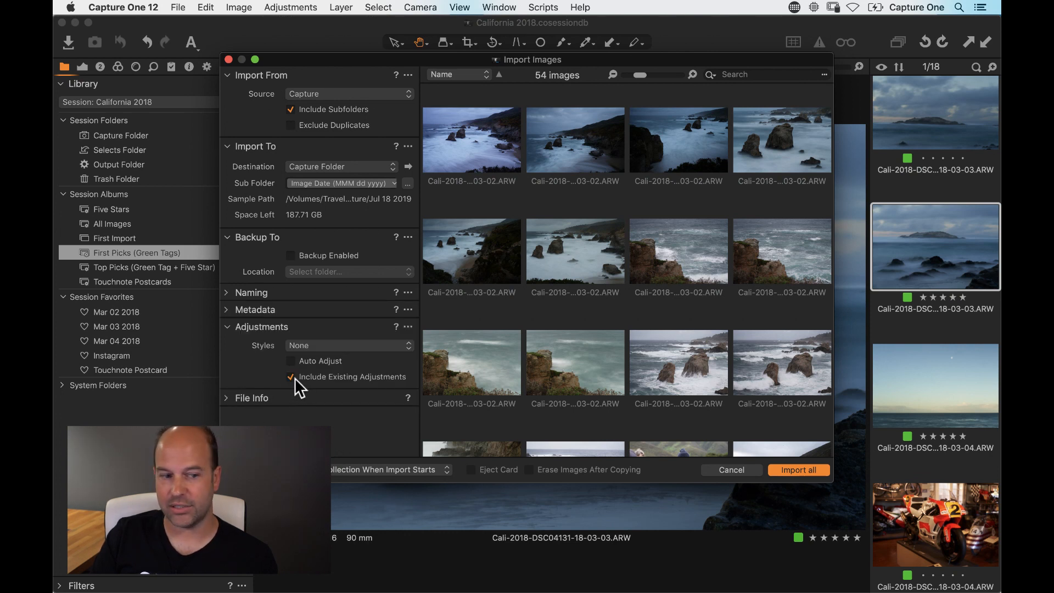
pyautogui.click(294, 167)
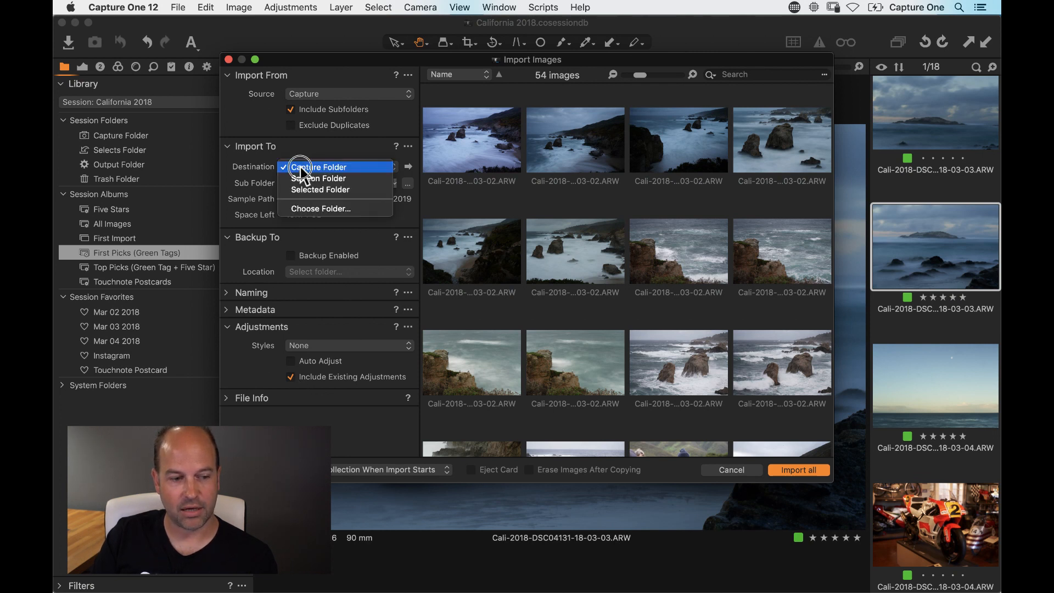
pyautogui.click(236, 166)
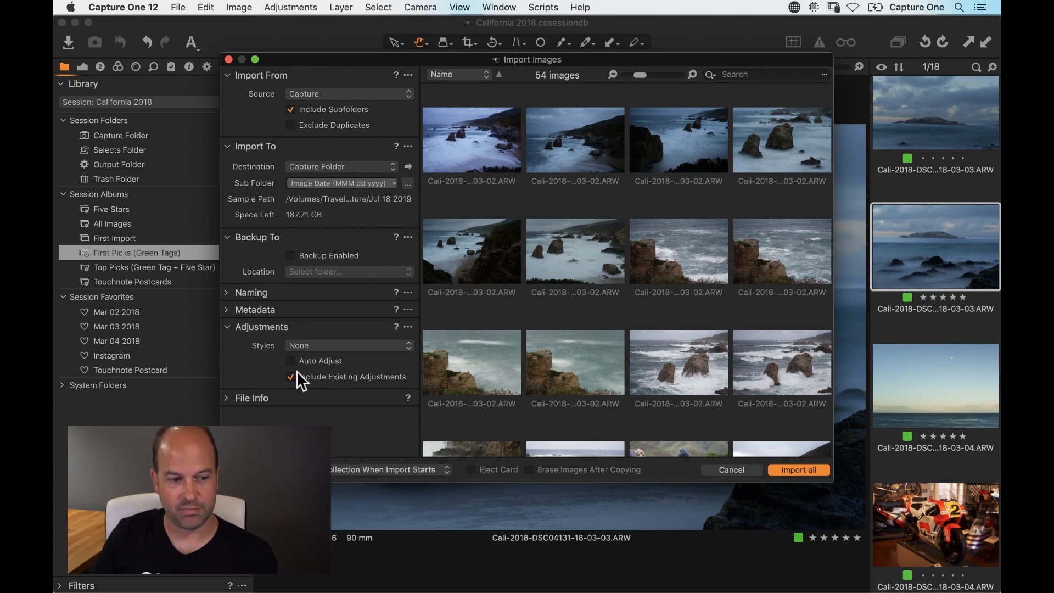
# Leave the subfolders of the Capture source folder out of the import
pyautogui.click(306, 109)
pyautogui.click(326, 95)
pyautogui.click(338, 96)
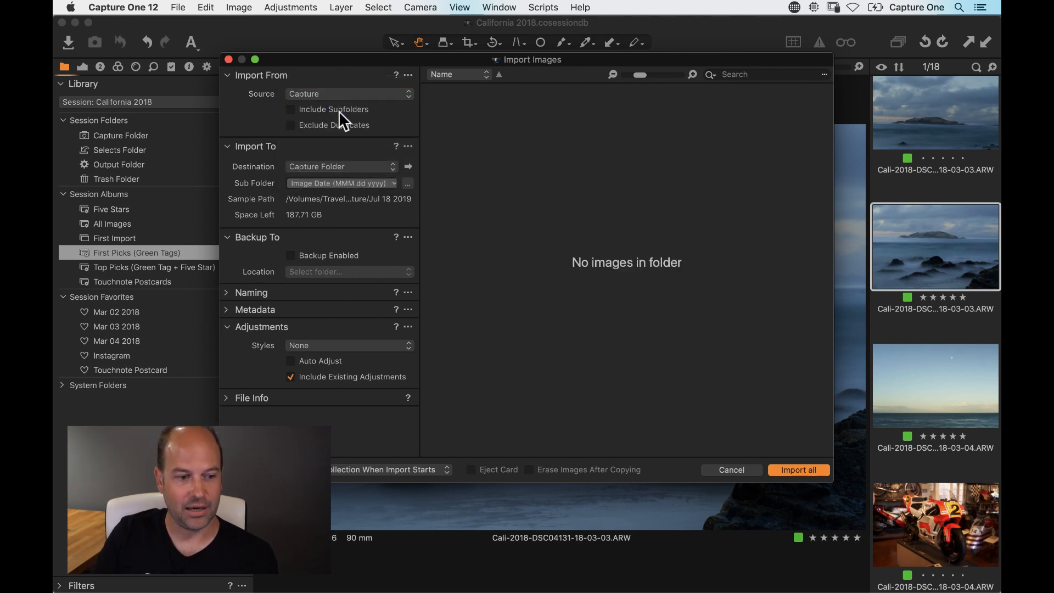
# Set the import source to the Selects folder of California 2018 on Traveler SSD and cancel the import
pyautogui.click(397, 94)
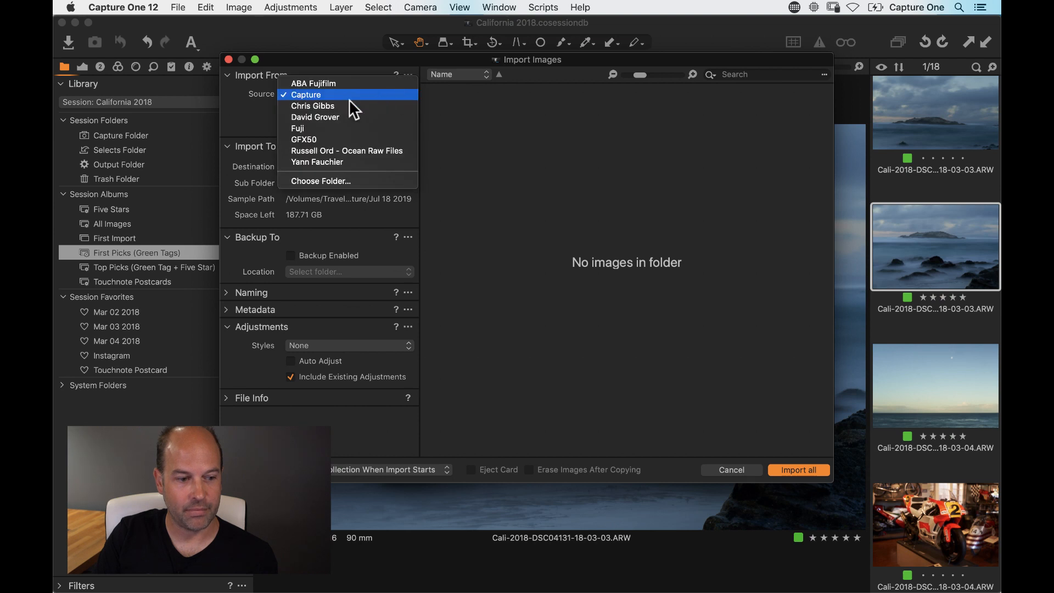
pyautogui.click(341, 181)
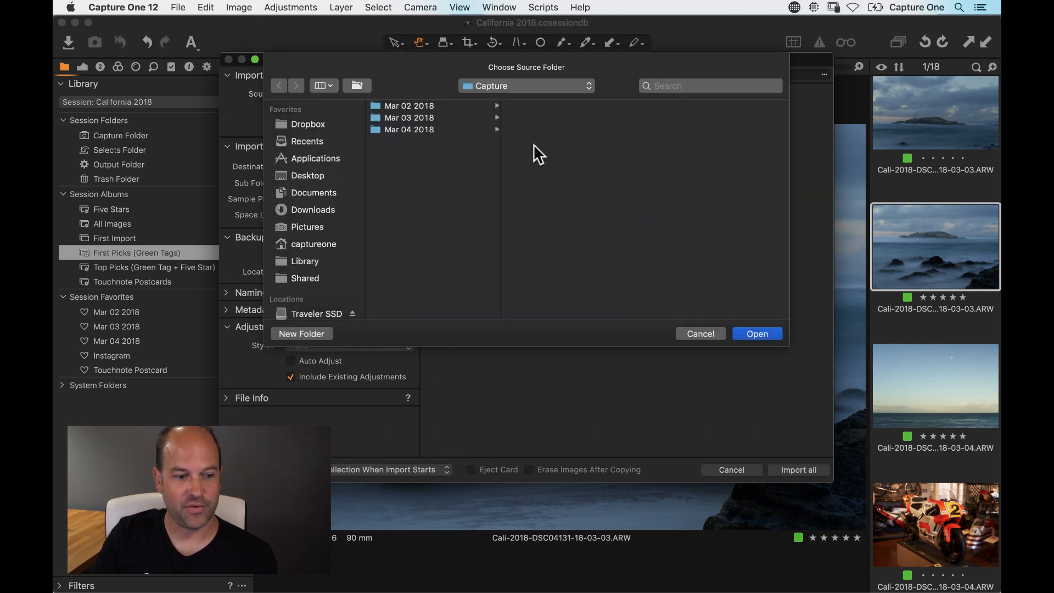
pyautogui.click(434, 104)
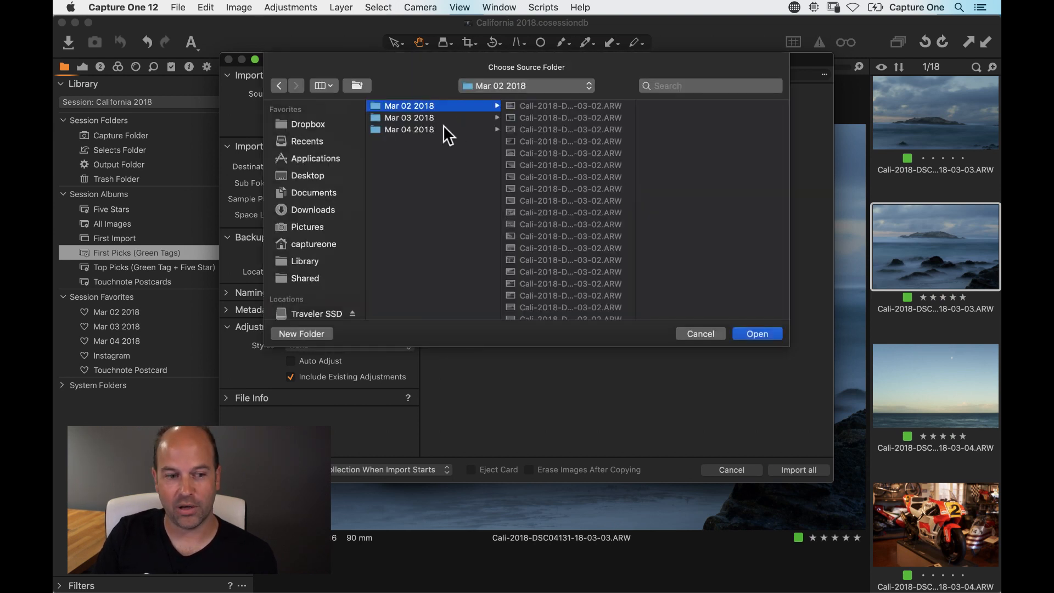
pyautogui.click(498, 88)
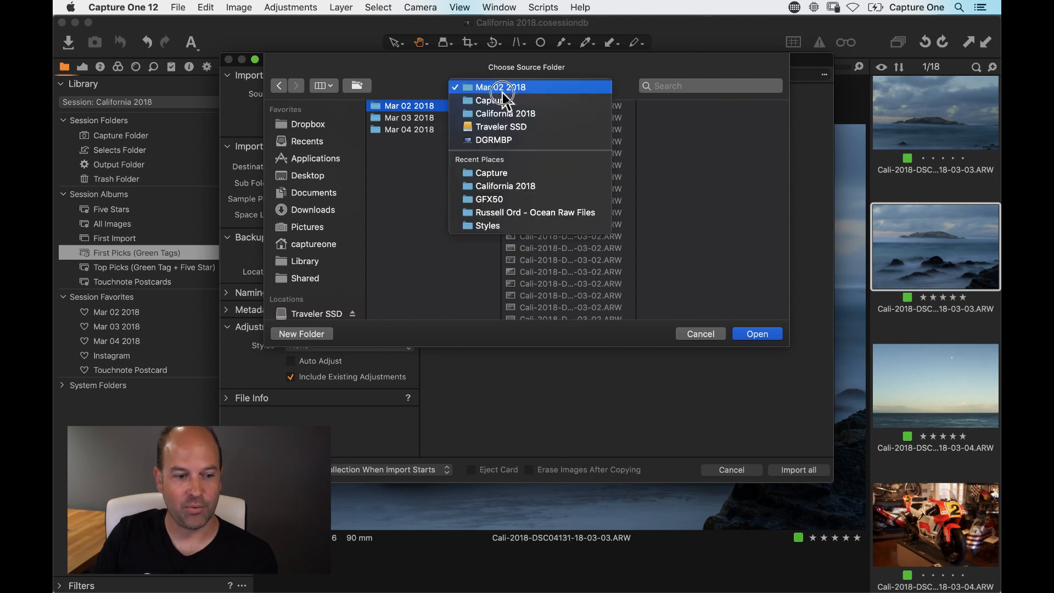
pyautogui.click(518, 134)
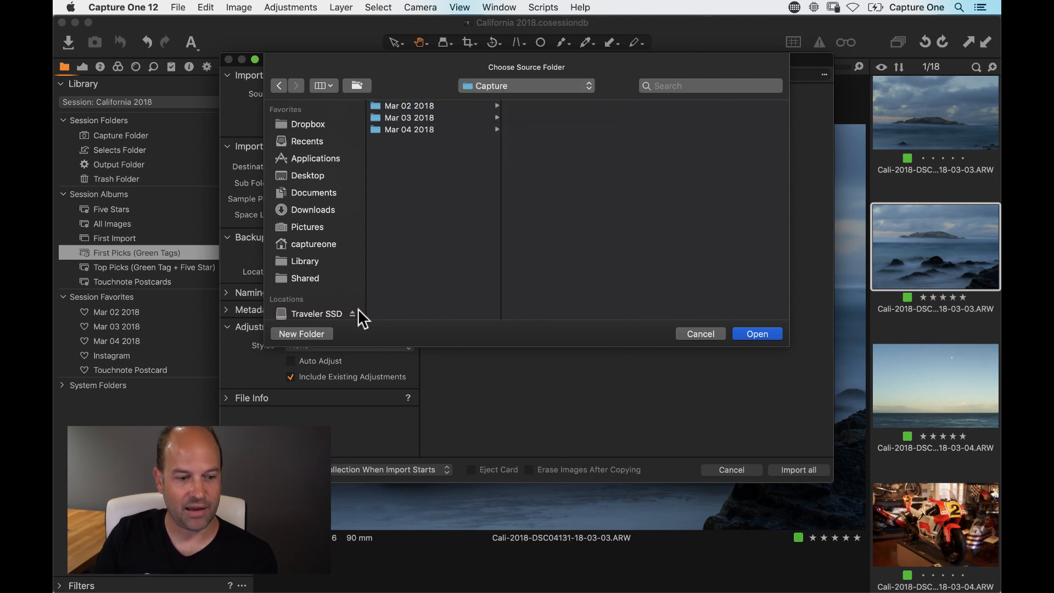
pyautogui.click(512, 87)
pyautogui.press('Escape')
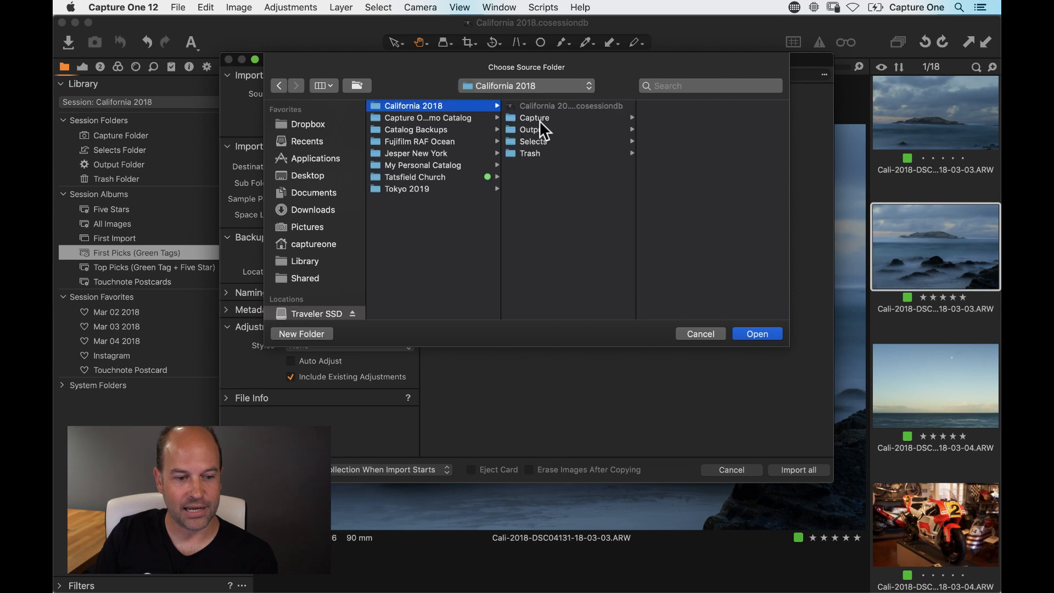
pyautogui.click(535, 141)
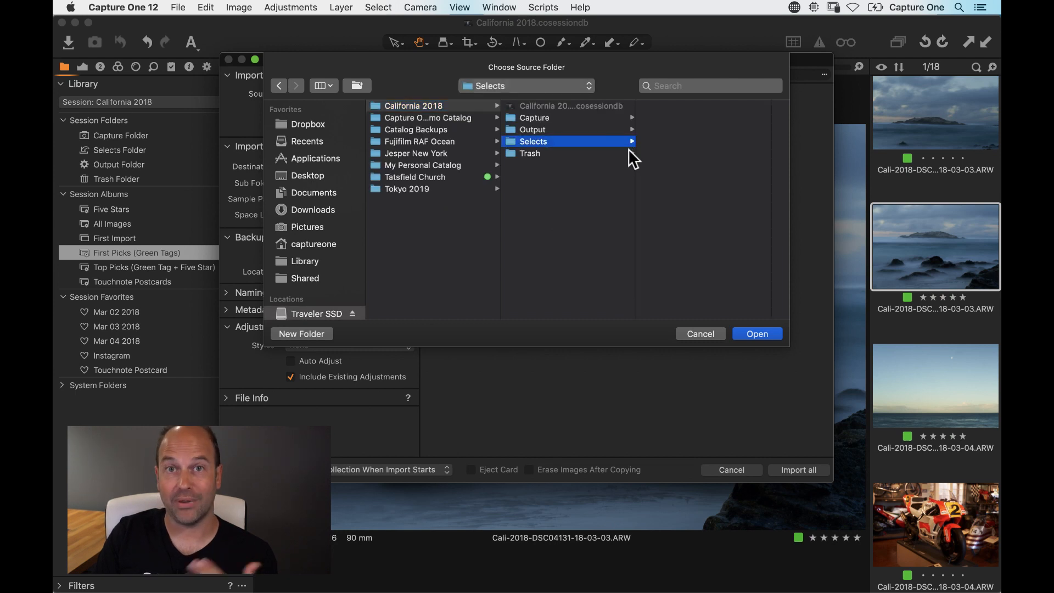
pyautogui.click(764, 336)
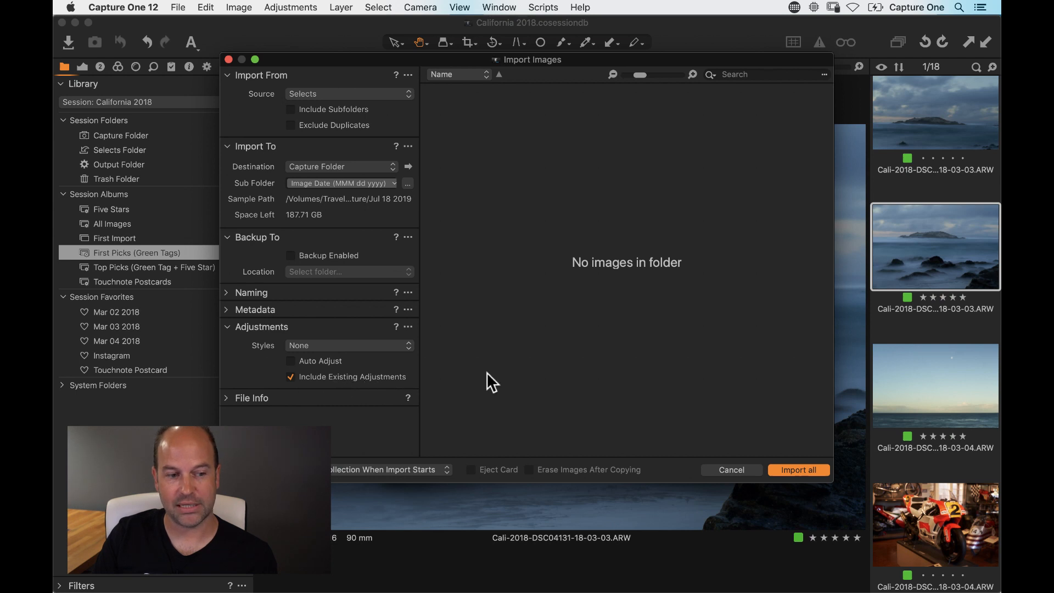
pyautogui.click(731, 470)
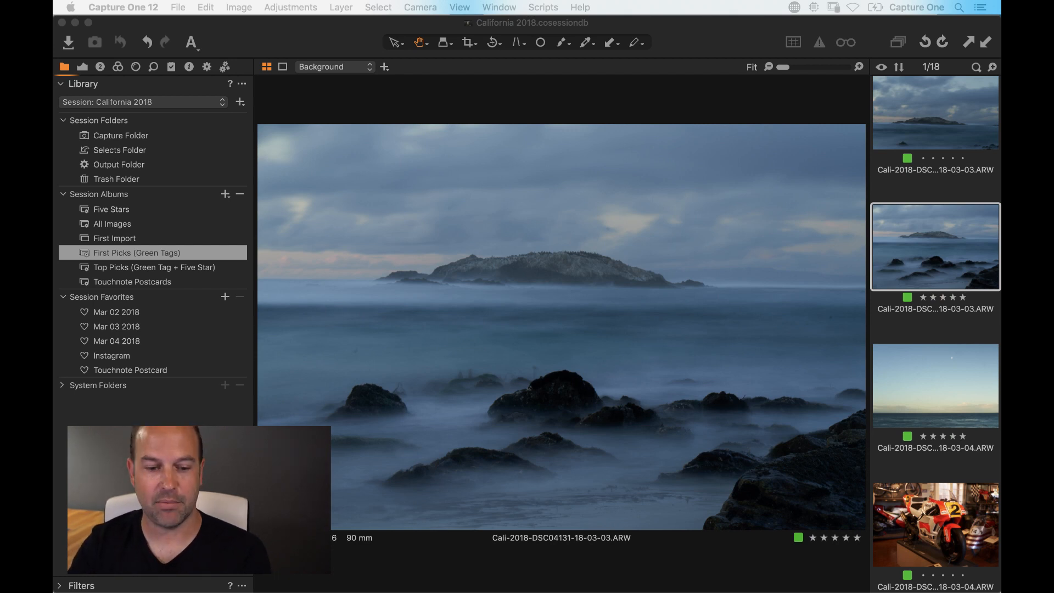
# Switch to Finder, close the California 2018 session window and eject the Traveler SSD drive
pyautogui.click(411, 552)
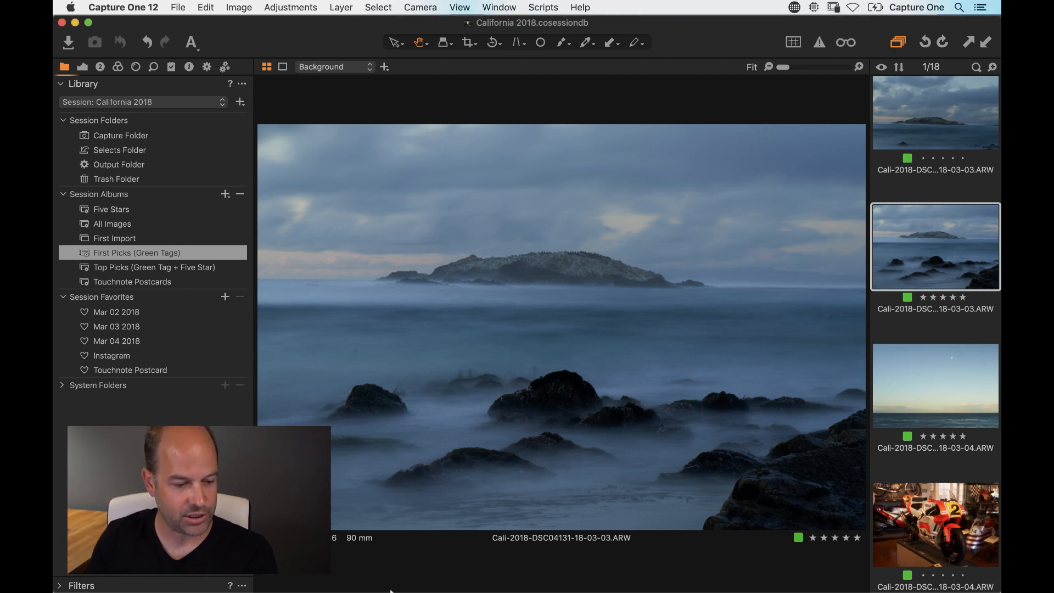
pyautogui.moveTo(346, 586)
pyautogui.click(275, 577)
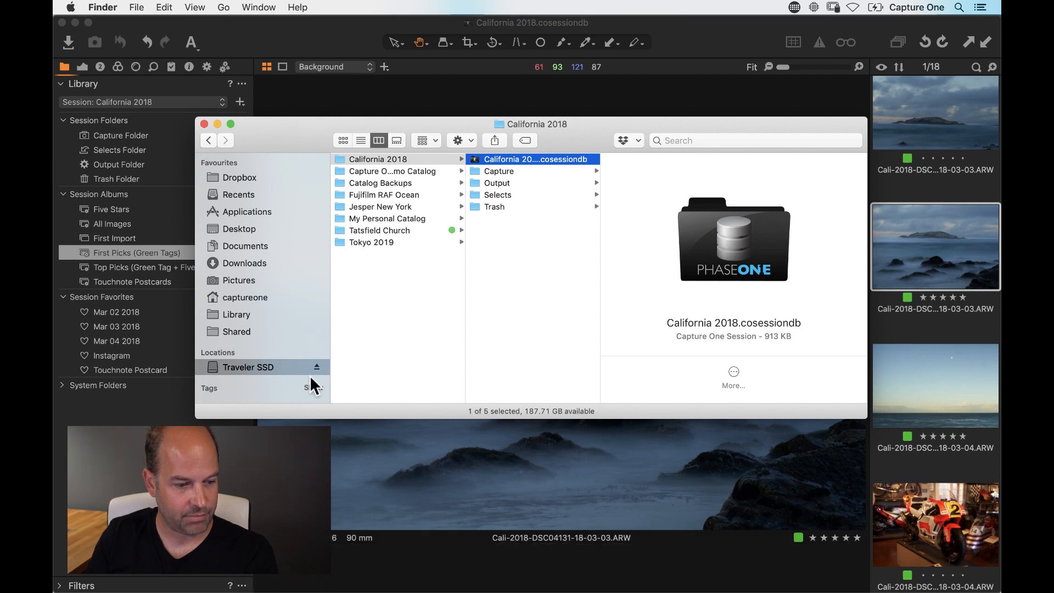
pyautogui.click(317, 367)
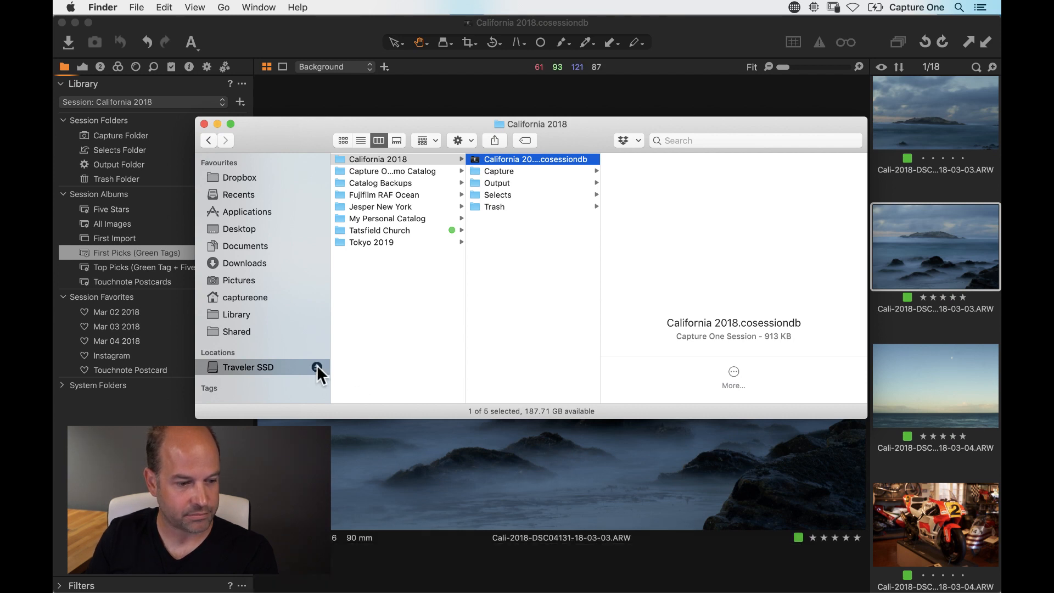
pyautogui.click(644, 223)
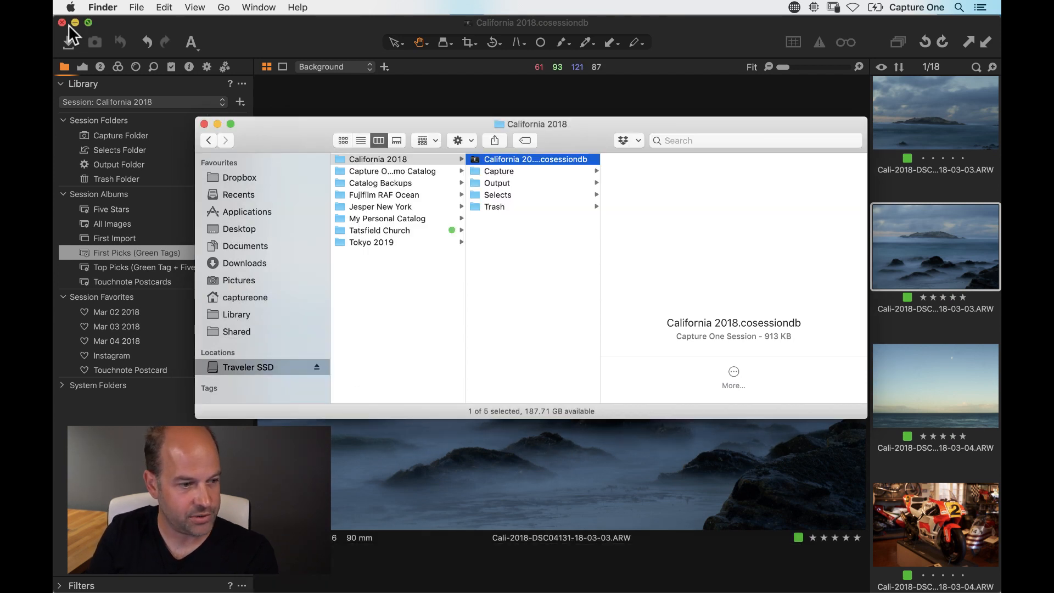
pyautogui.click(62, 22)
pyautogui.click(316, 367)
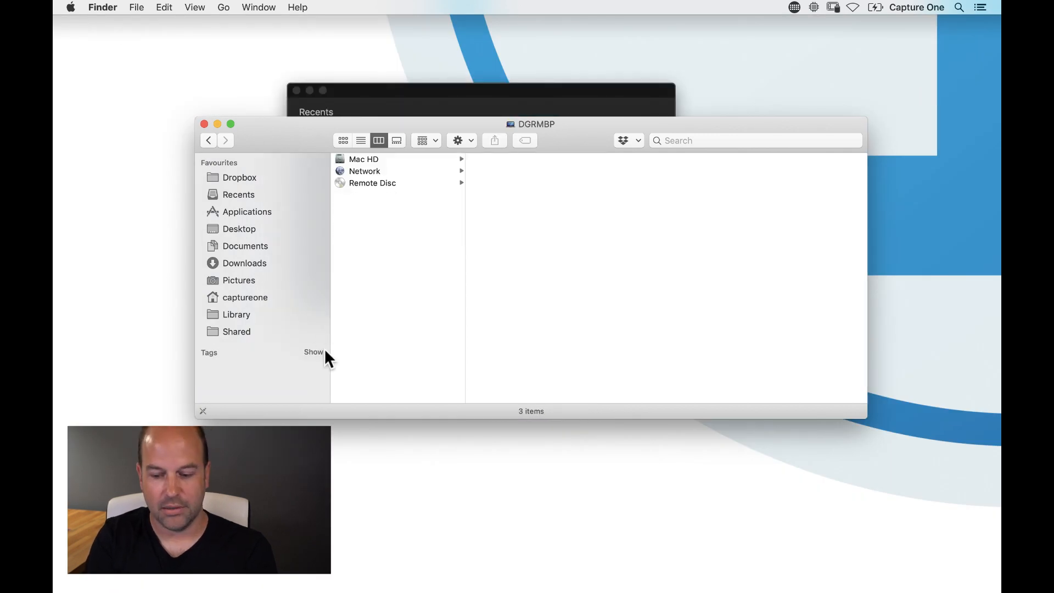